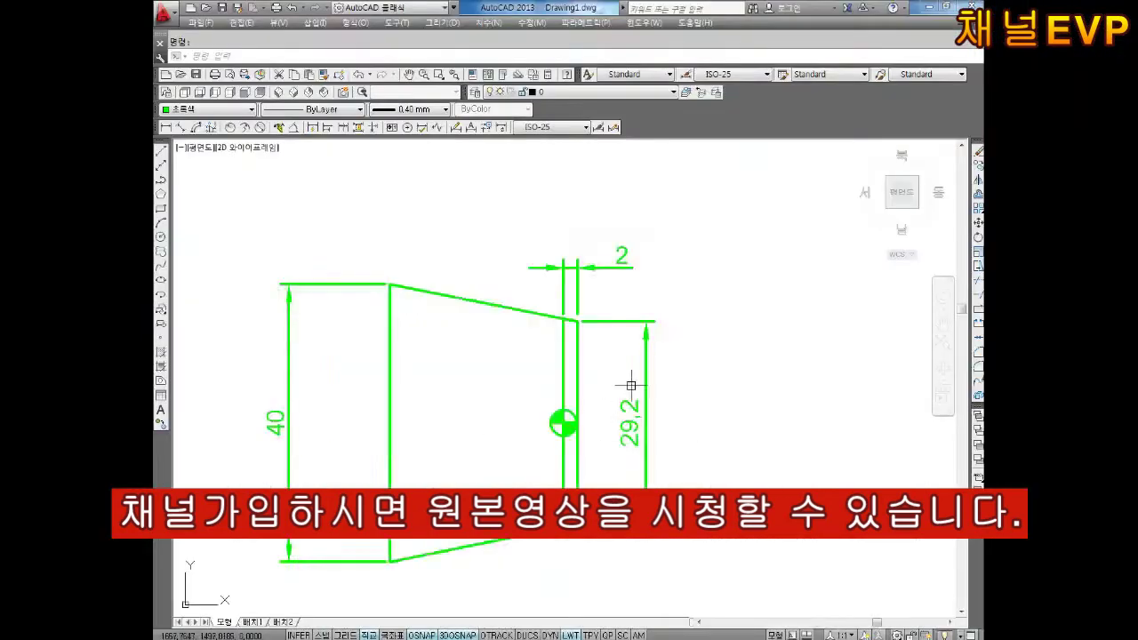
Draw a new horizontal line at the chamfered front end and undo the top horizontal line
scroll(618, 446, down, 2)
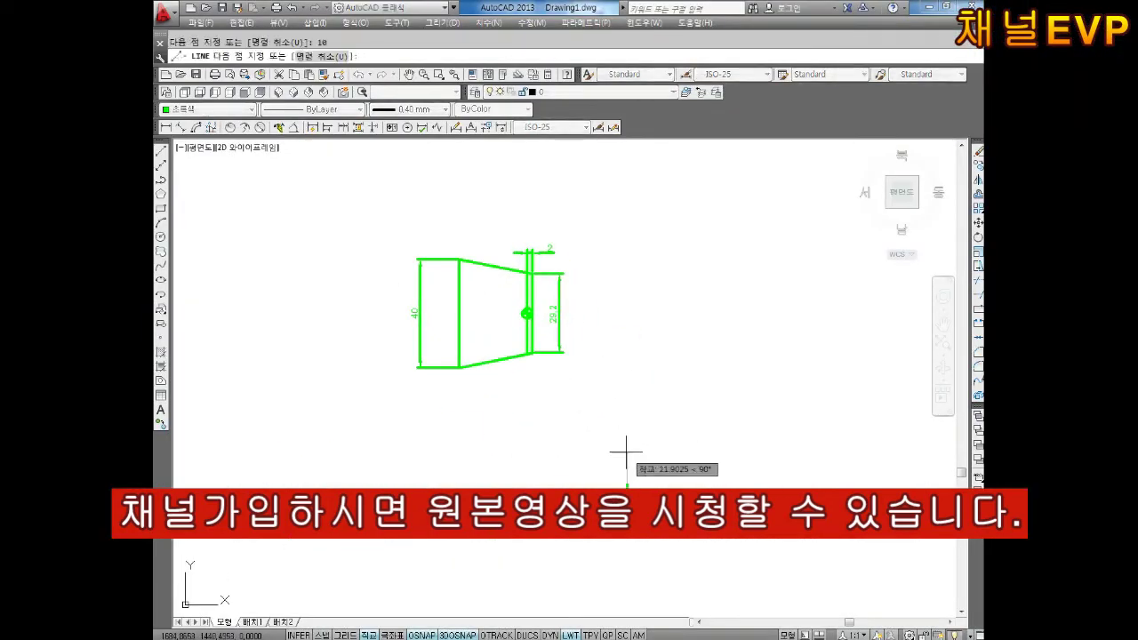
scroll(626, 452, up, 3)
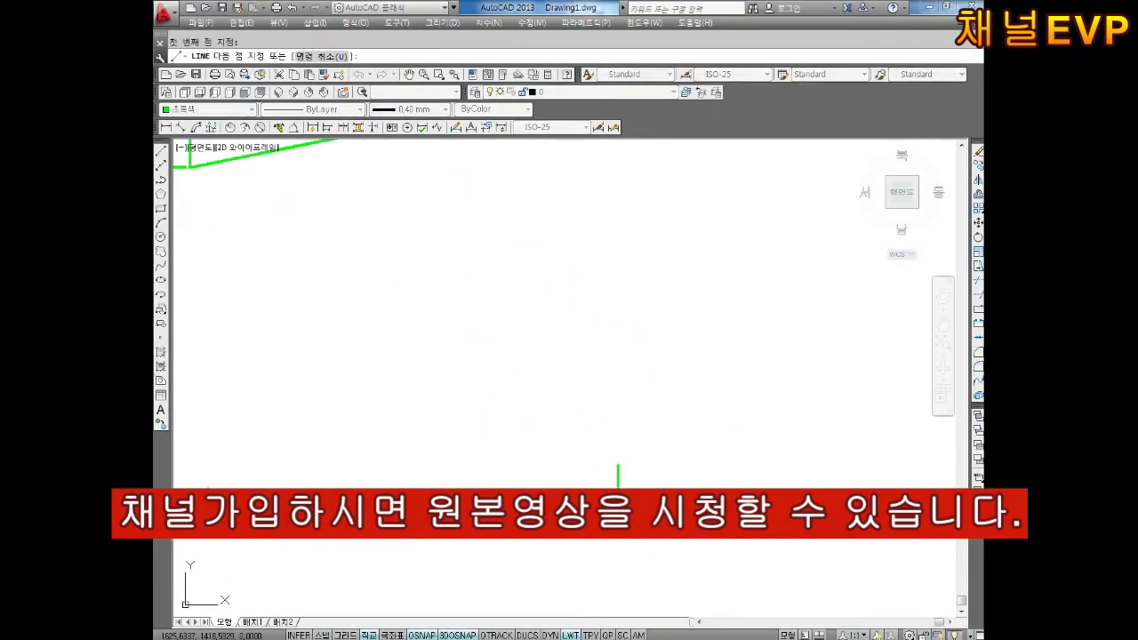
click(631, 458)
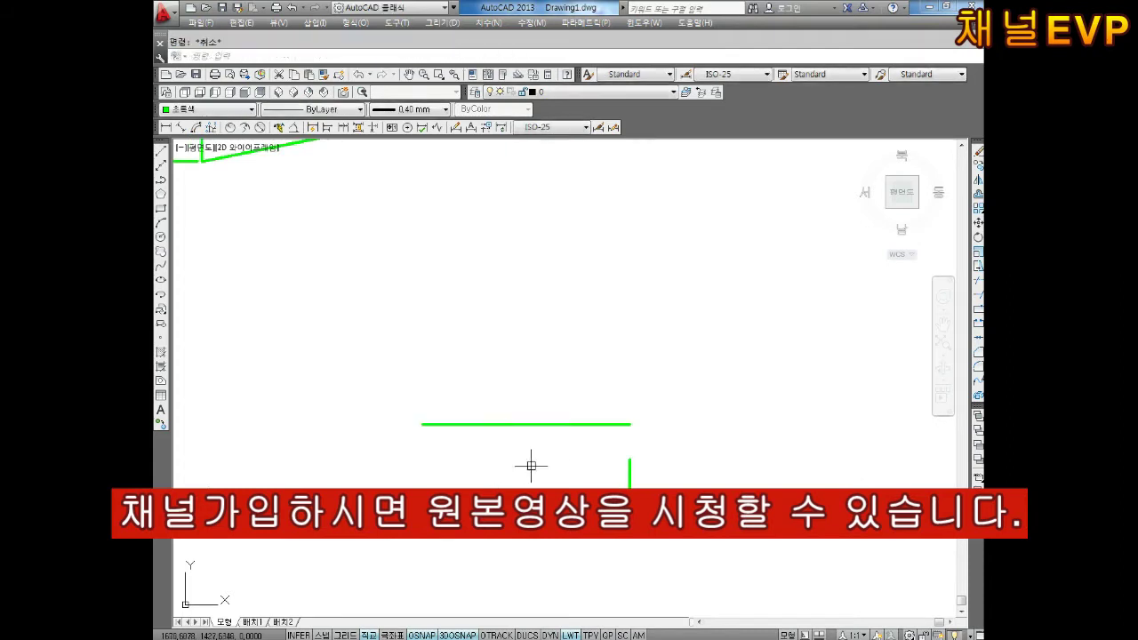
key(Return)
key(Return)
scroll(614, 592, up, 2)
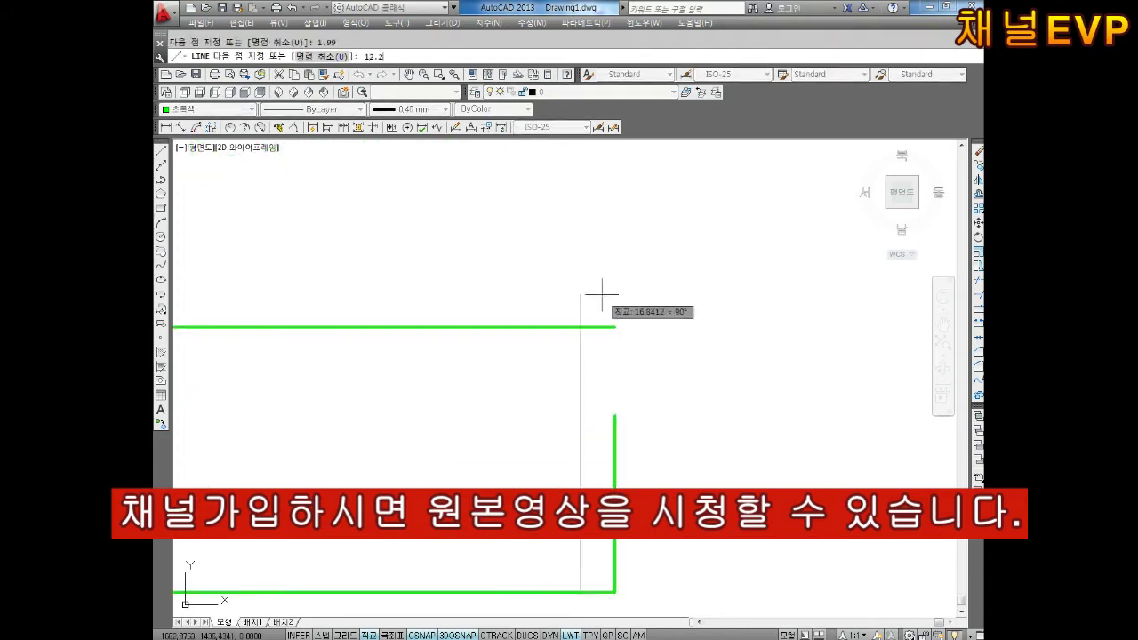
key(Escape)
scroll(645, 316, down, 3)
key(ctrl+z)
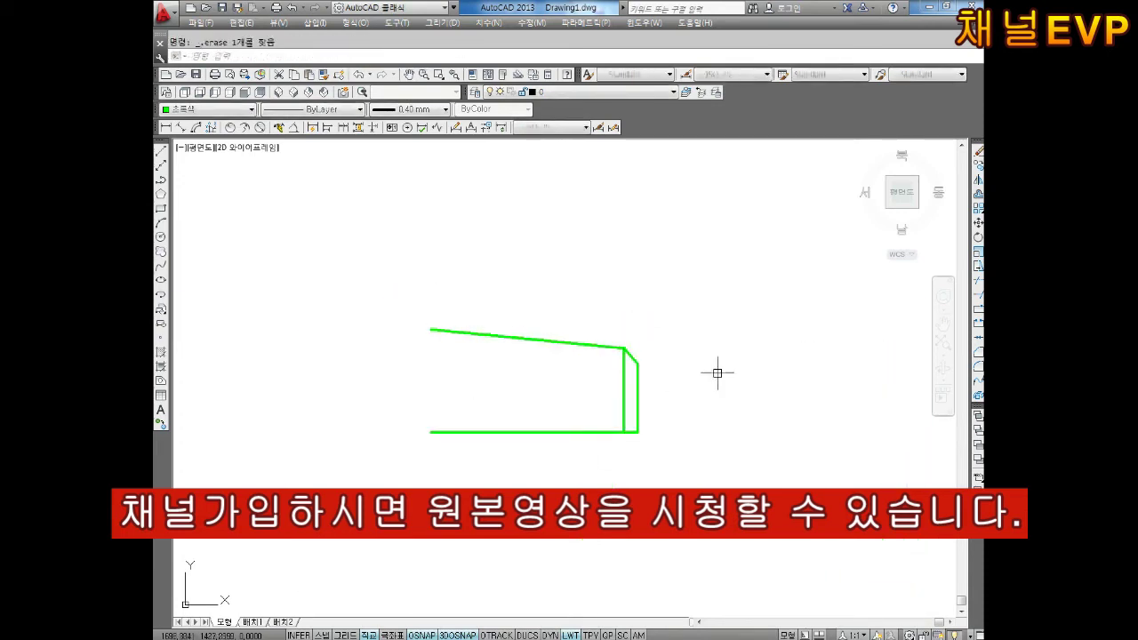
Select and erase the lower horizontal line
click(724, 350)
click(495, 433)
click(570, 404)
click(540, 453)
key(Delete)
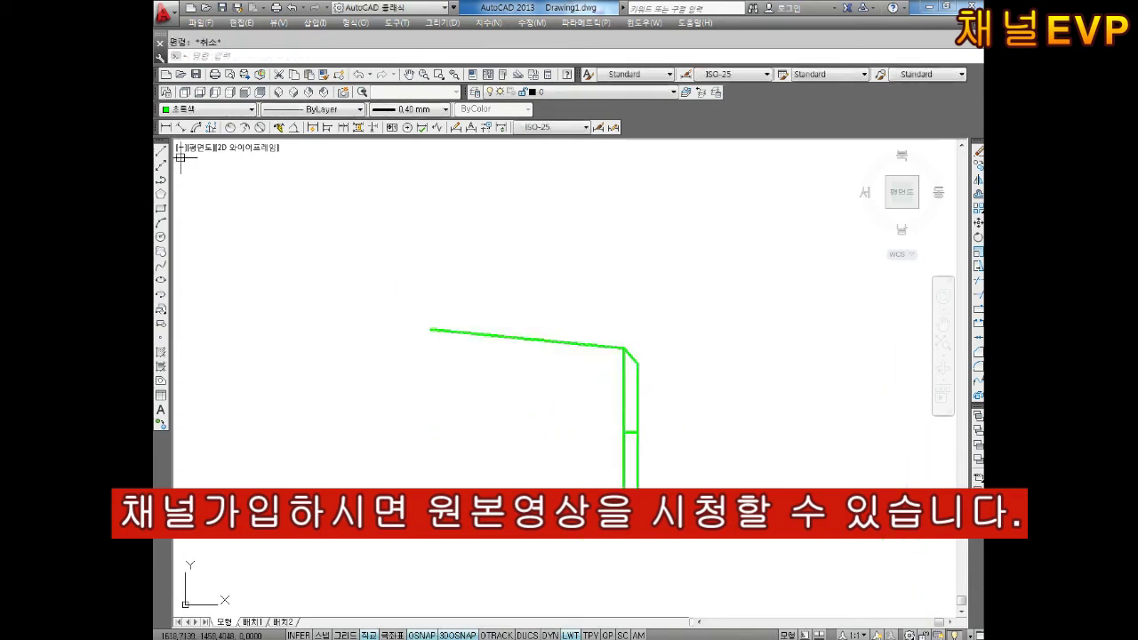
Add the 20, 24.4 and 30 height dimensions
click(166, 127)
click(637, 363)
click(427, 325)
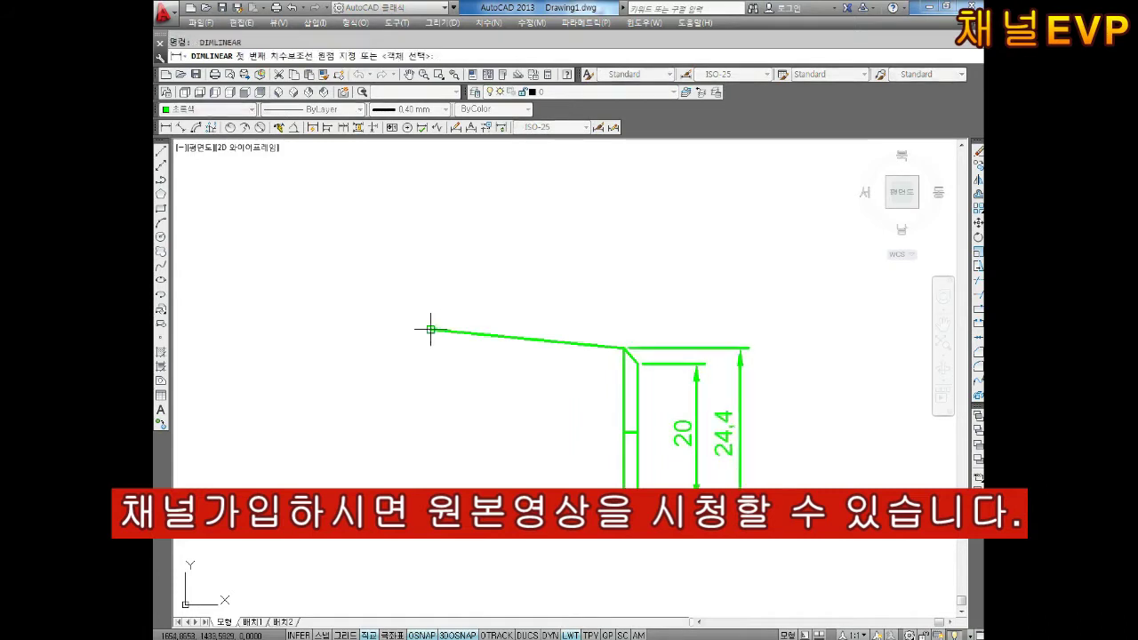
scroll(571, 479, up, 3)
scroll(571, 479, down, 5)
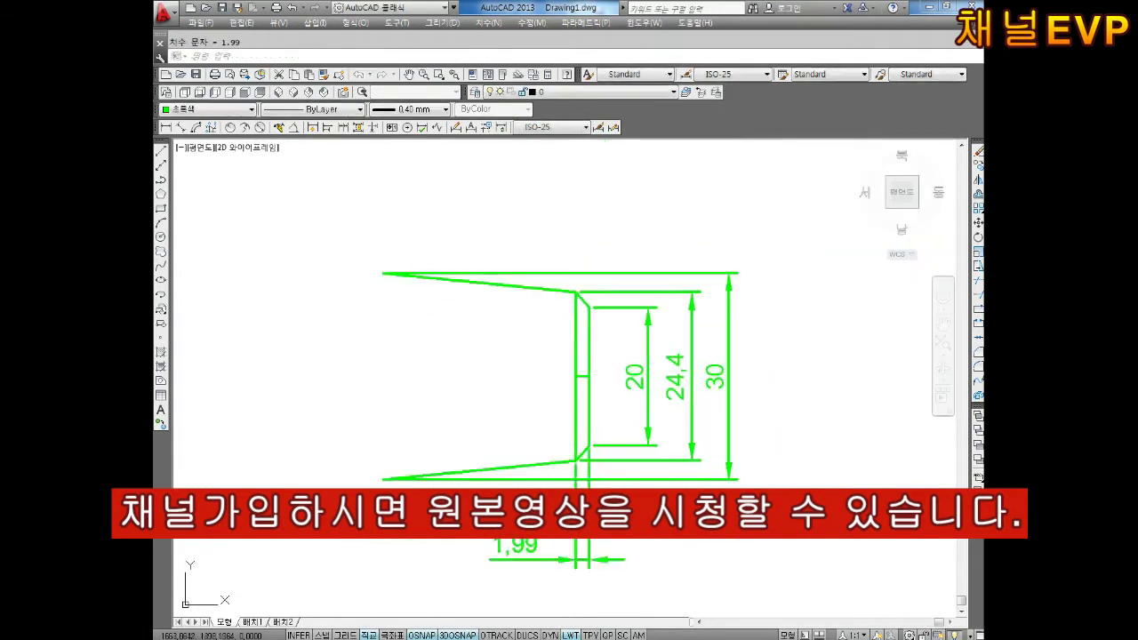
key(Escape)
Delete the 20 and 24.4 dimensions along with the inner lines
middle_drag(611, 423, 619, 343)
scroll(620, 342, up, 2)
click(610, 406)
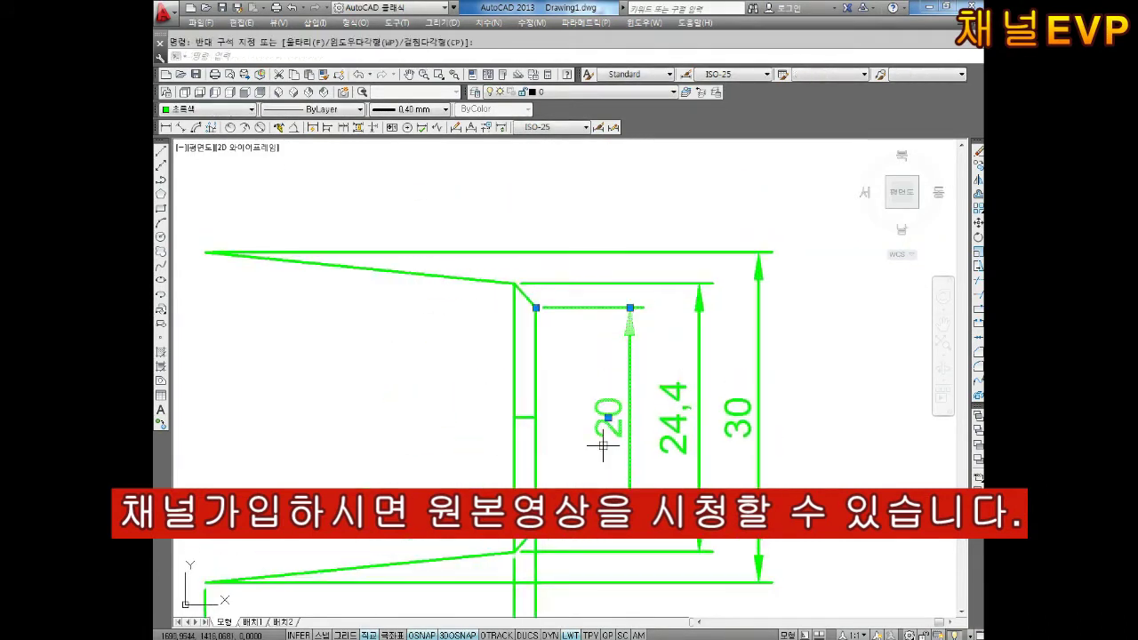
key(Delete)
Extend the short diagonal down to the vertical line with EXTEND
text(ex)
key(Return)
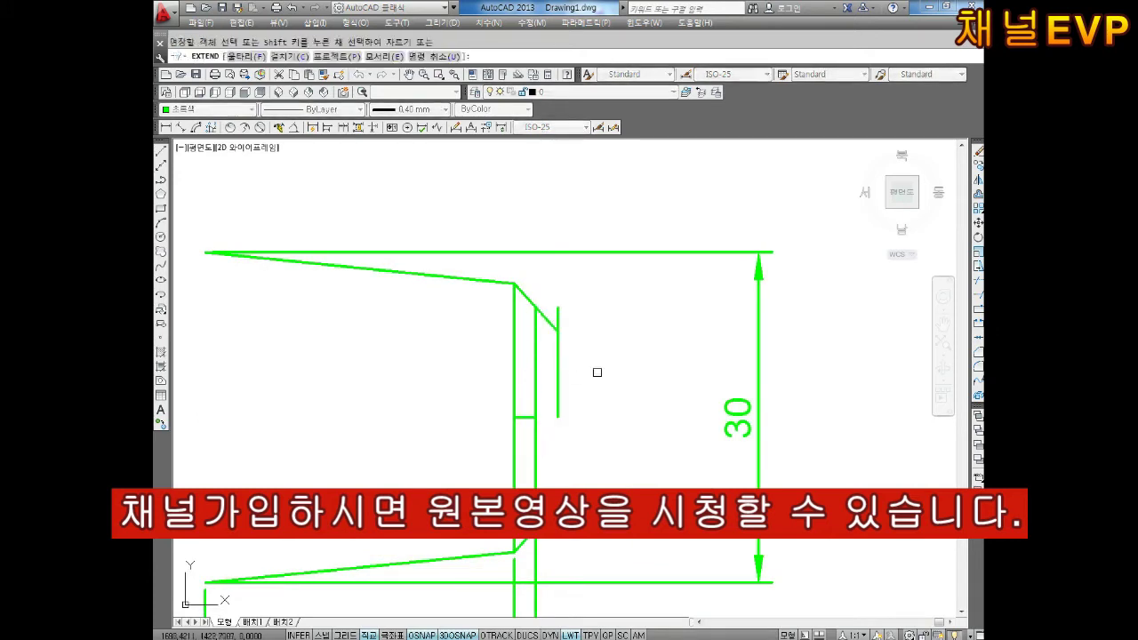
key(Return)
click(530, 301)
key(Return)
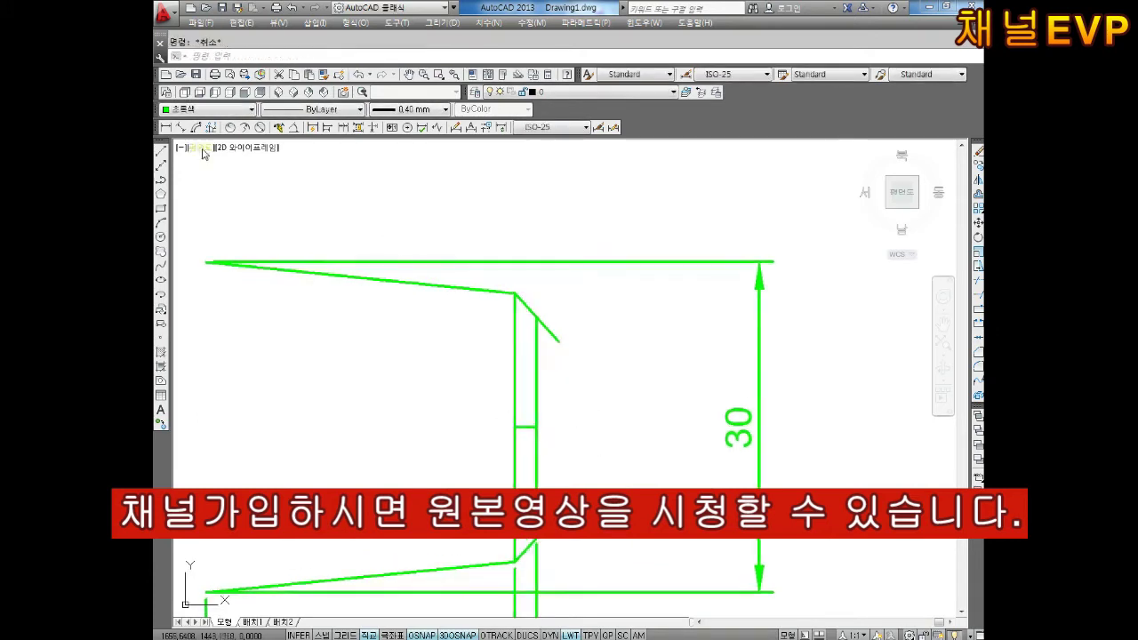
Add the red 15.58 dimension from the notch corner
click(559, 341)
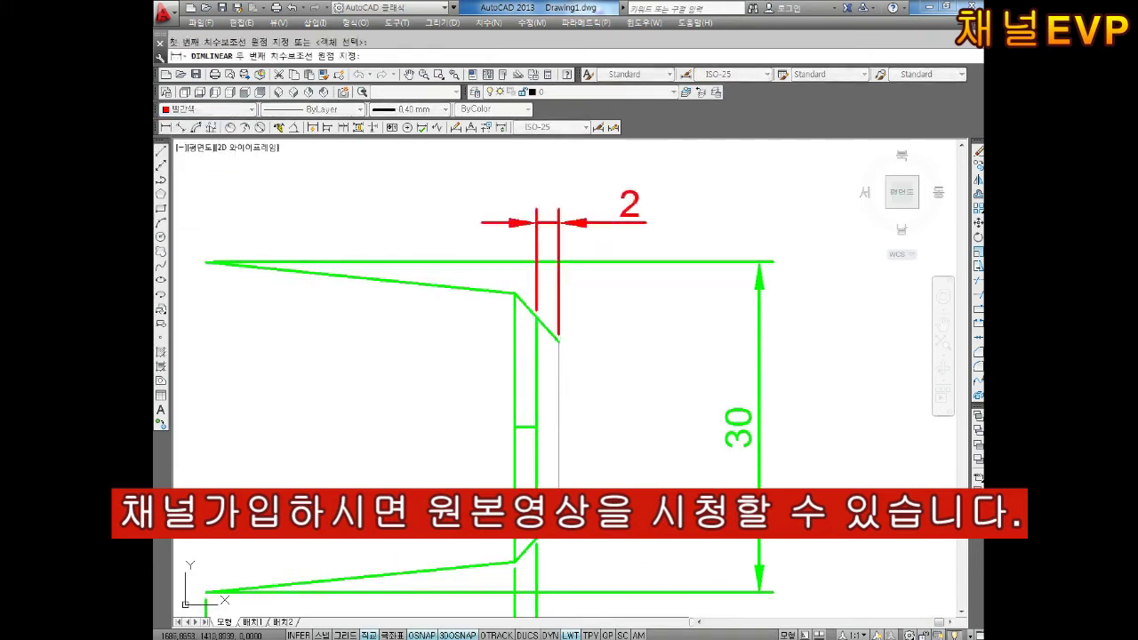
click(660, 450)
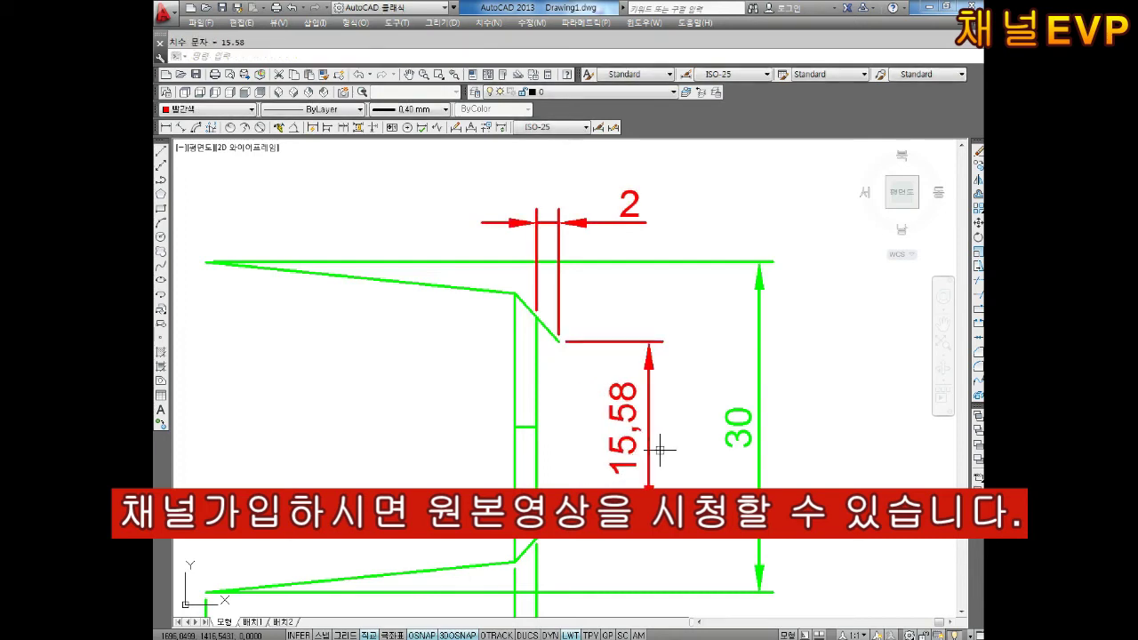
key(Escape)
scroll(663, 422, down, 2)
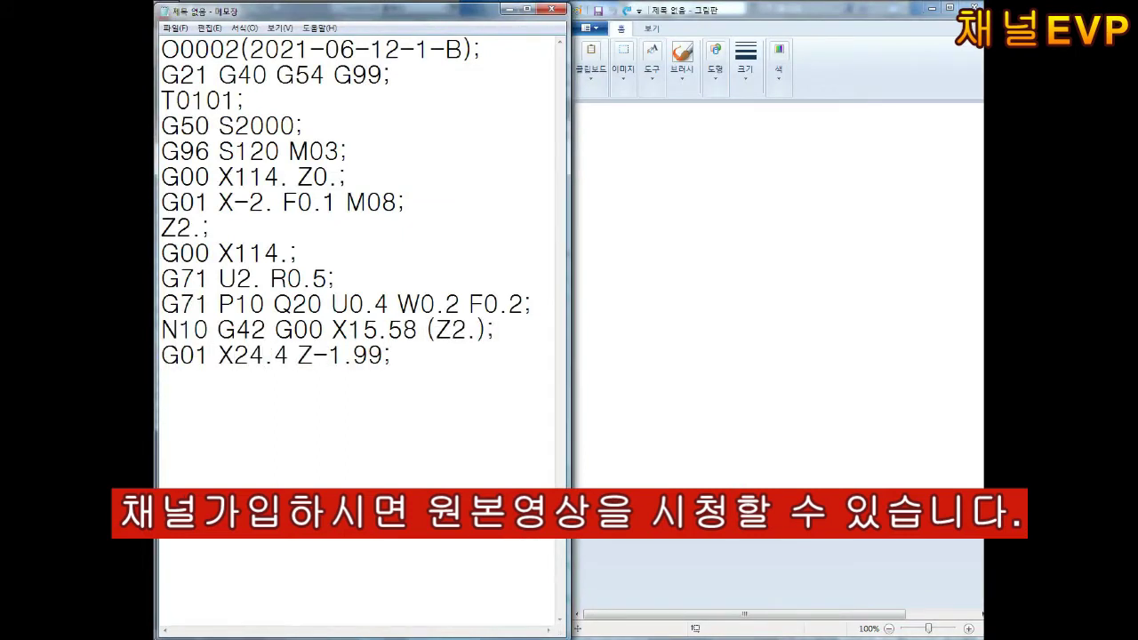
Sketch the profile's end face, chamfer and arc, and type their X blocks from X15.58
drag(939, 218, 937, 421)
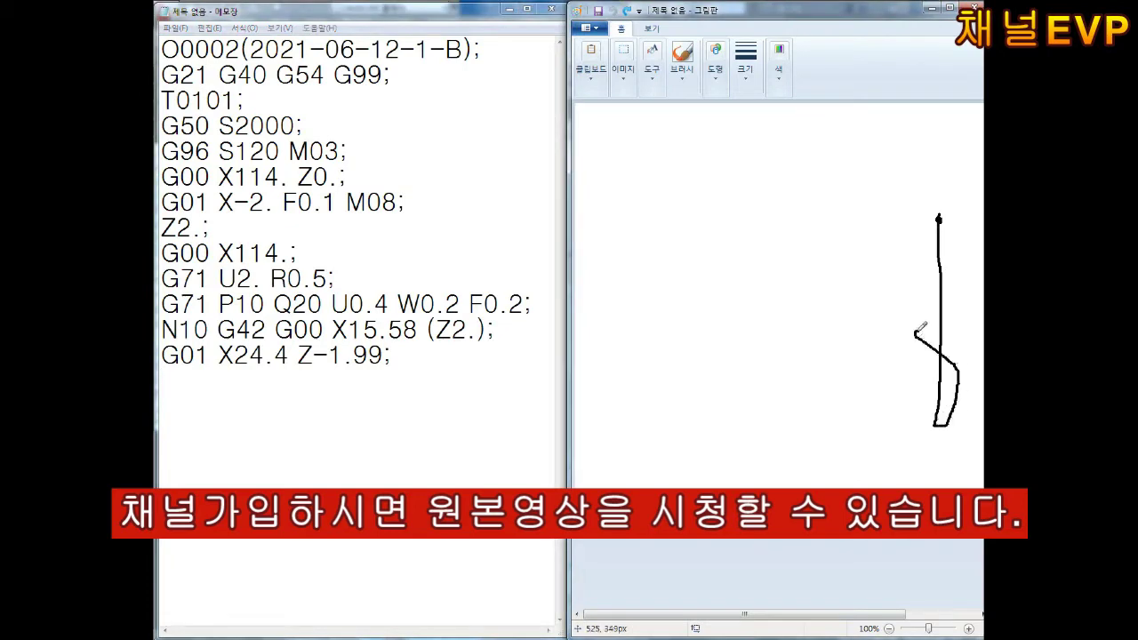
drag(836, 325, 778, 351)
click(169, 380)
text(X36.5 Z-40.53 R50.;)
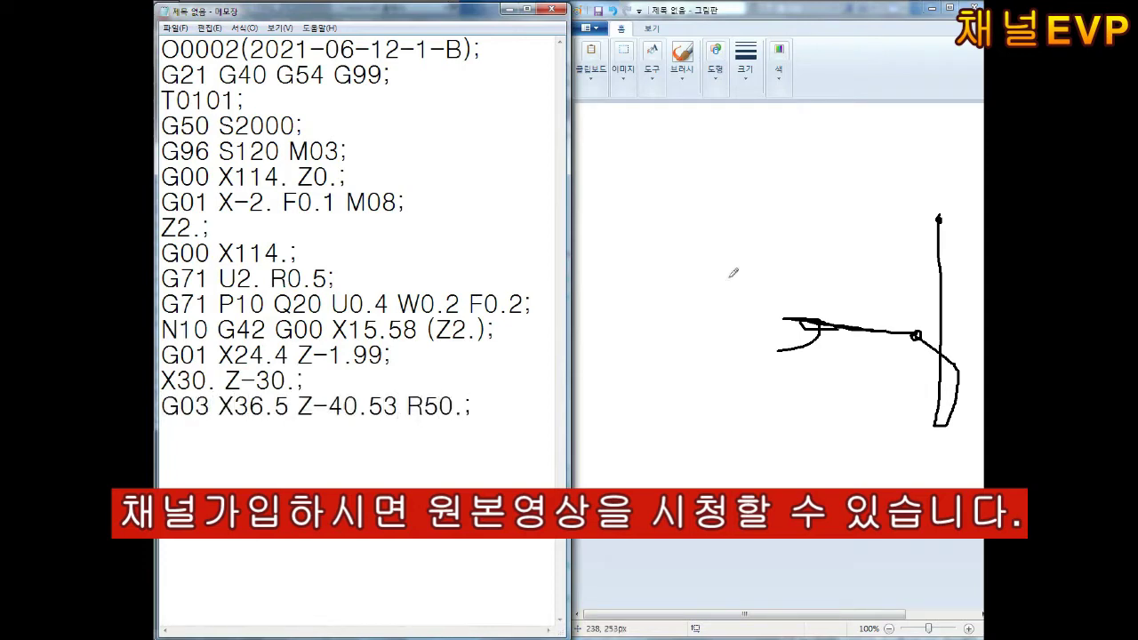
drag(783, 324, 678, 272)
click(200, 437)
text(G01 X60. Z-102;)
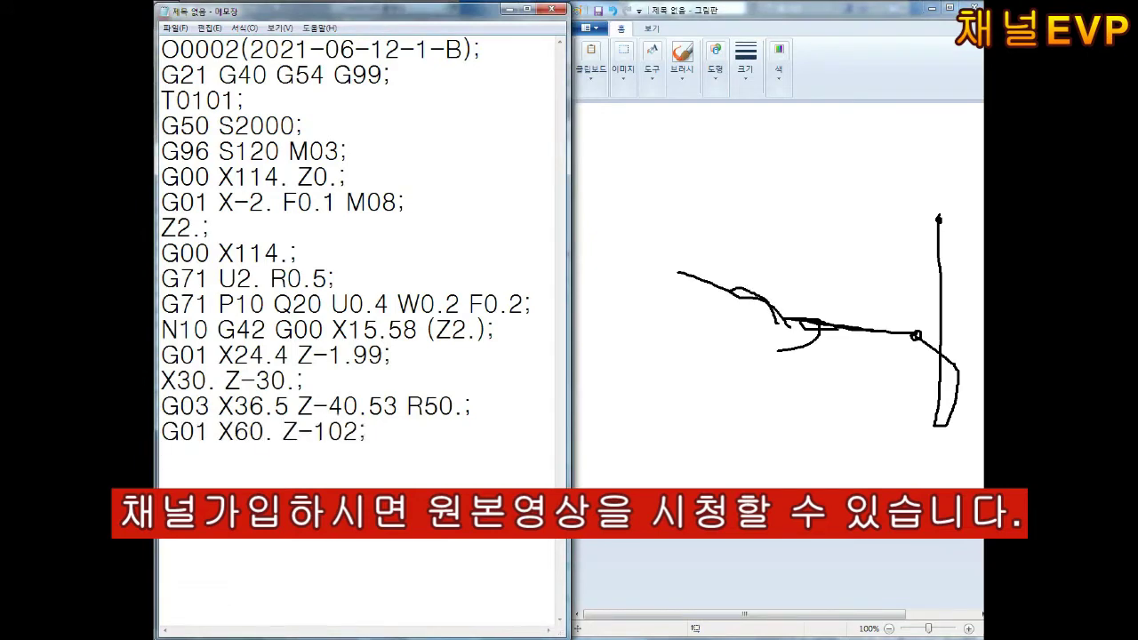
Extend the profile sketch leftward and type the remaining profile blocks up to X100.02
click(667, 274)
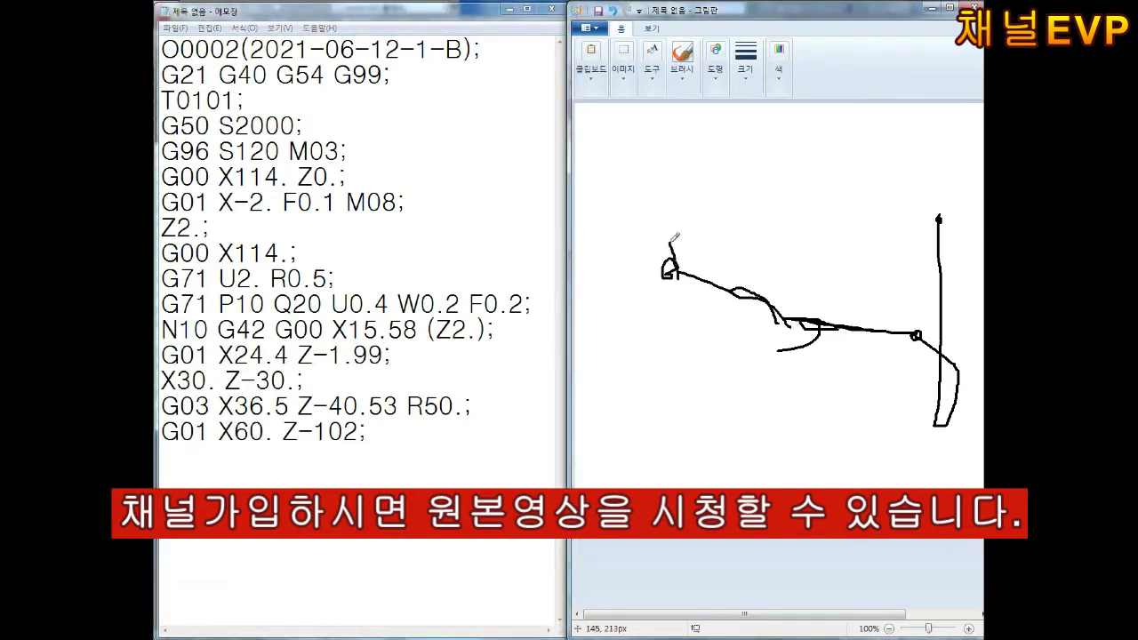
drag(674, 238, 665, 210)
click(187, 457)
text(X100.02 Z-109)
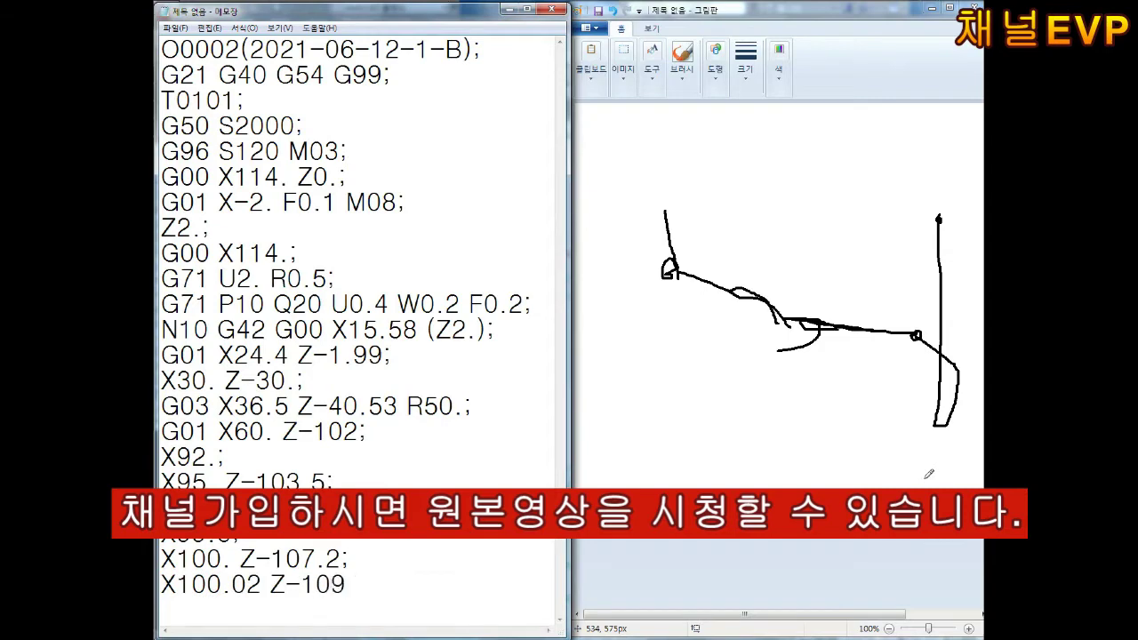
text(.;)
key(Return)
key(Return)
key(Return)
text(G00 X150. Z150.)
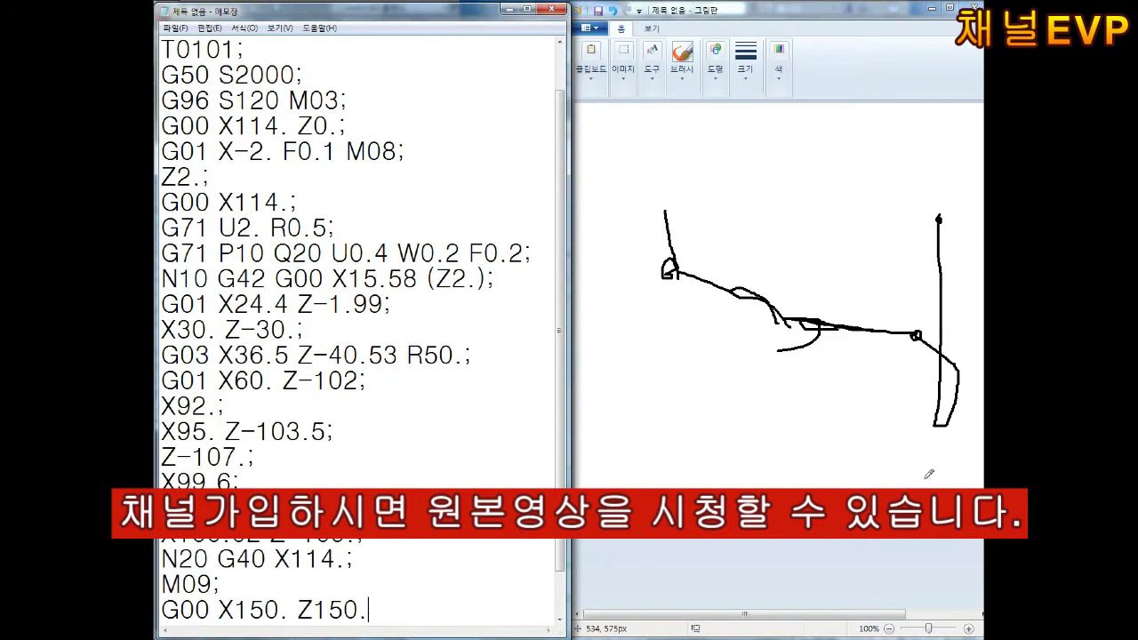
Add the M05, M01 and T0303 tool-change blocks
text(;)
key(Return)
text(M05;)
key(Return)
text(M01; T0303)
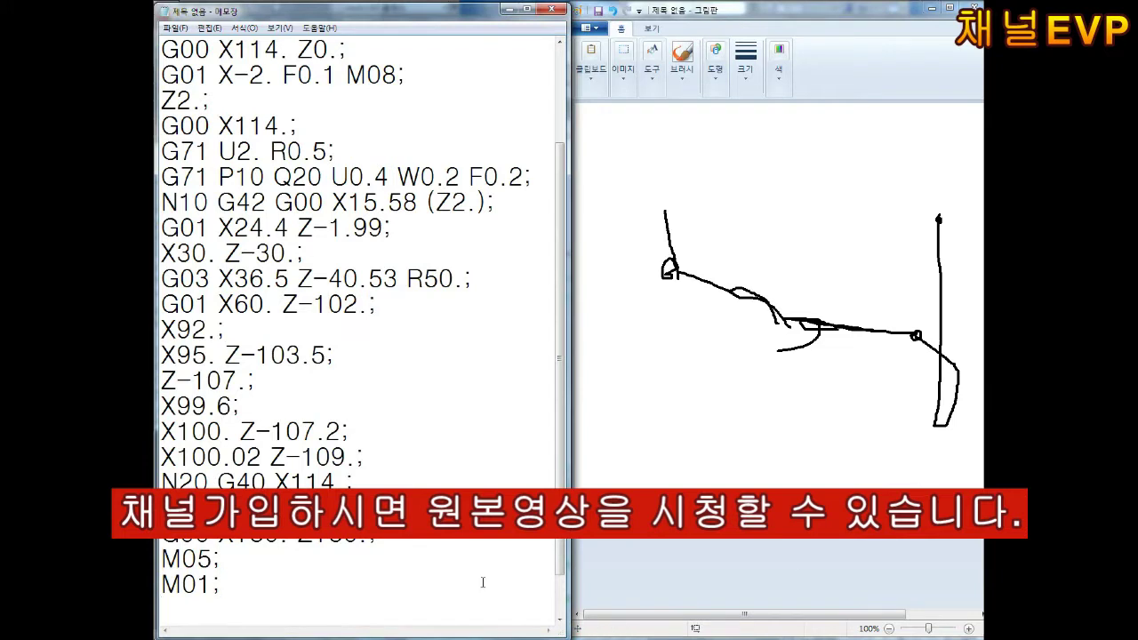
text(;)
Add G00 X114. Z2. and the G70 P10 Q20 F0.1 finishing cycle ending M02, saved as B-1
key(Return)
text(;)
key(Return)
text(G00 X114)
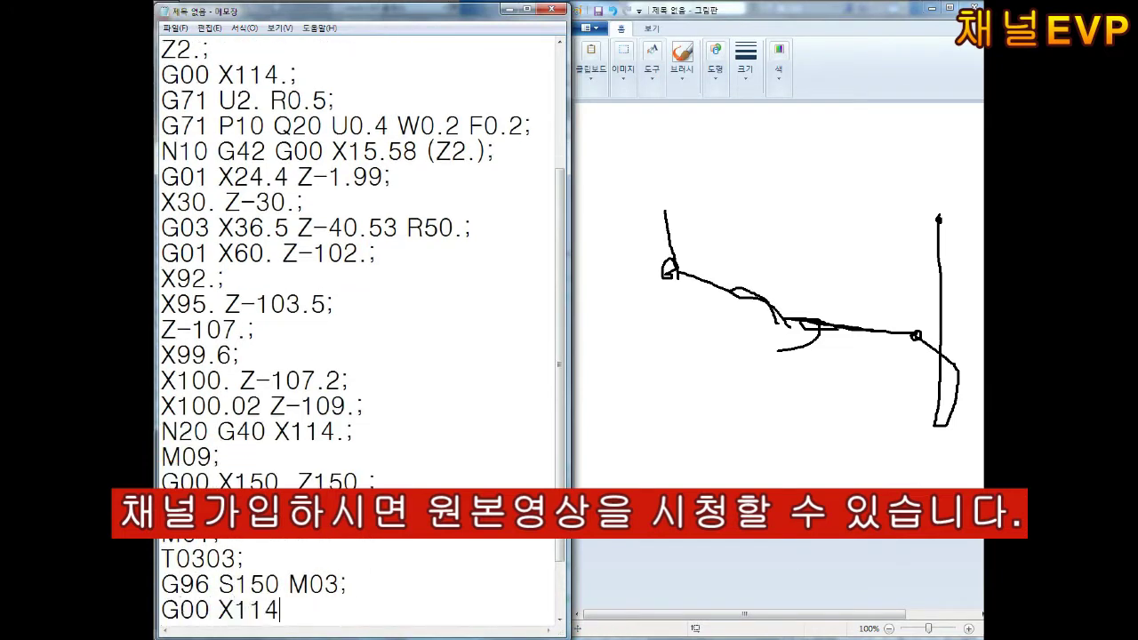
text(. Z2.;)
key(Return)
text(G70 P10 Q20 F0.1 M08; M09; G00 X1)
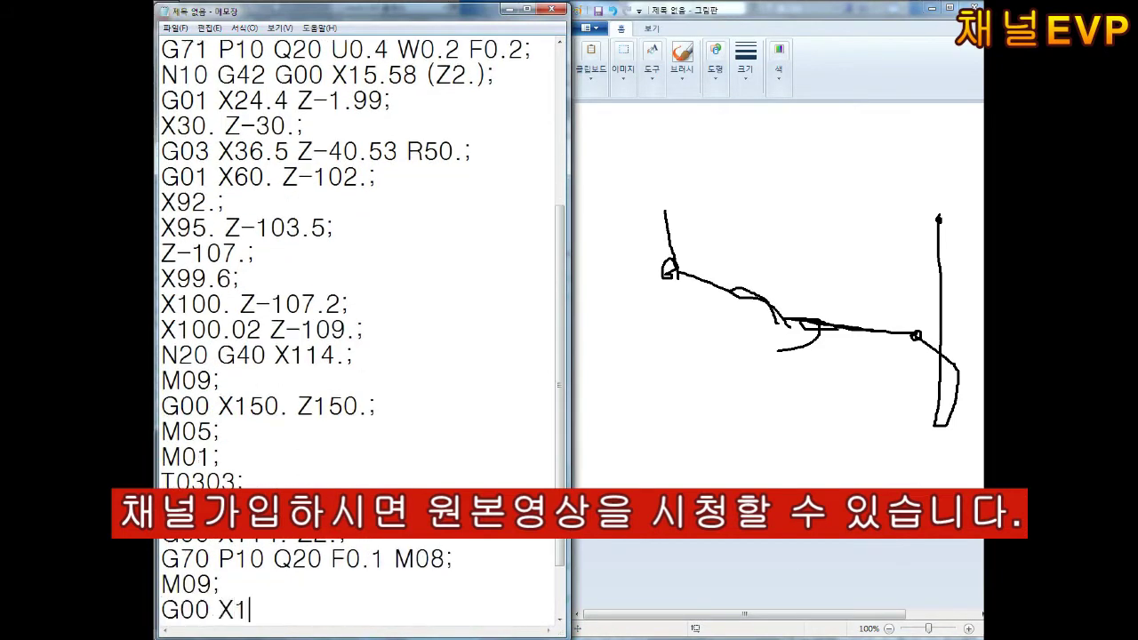
text(50. Z150.; M05; M02;)
key(ctrl+s)
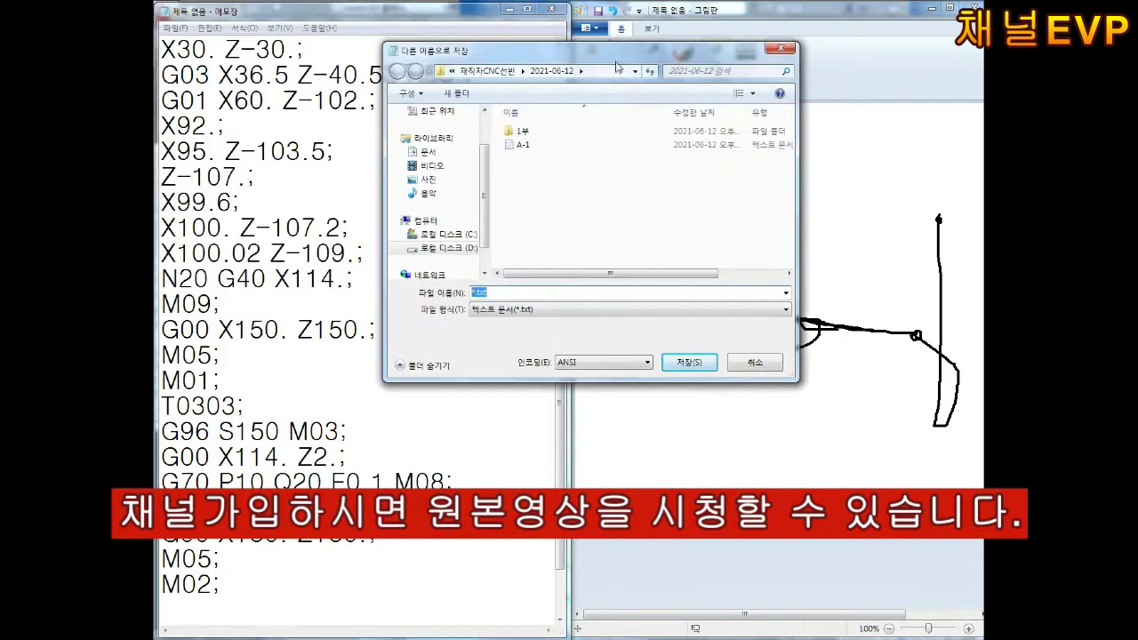
key(Return)
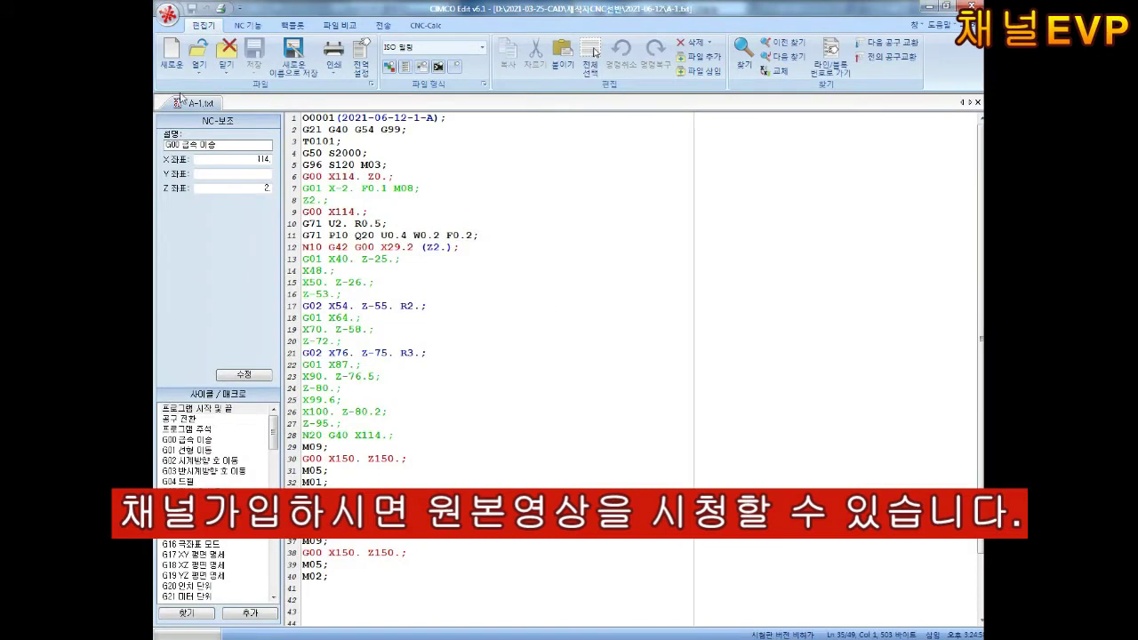
Load B-1.txt in CIMCO Edit and play its Backplot toolpath simulation at higher speed
click(293, 25)
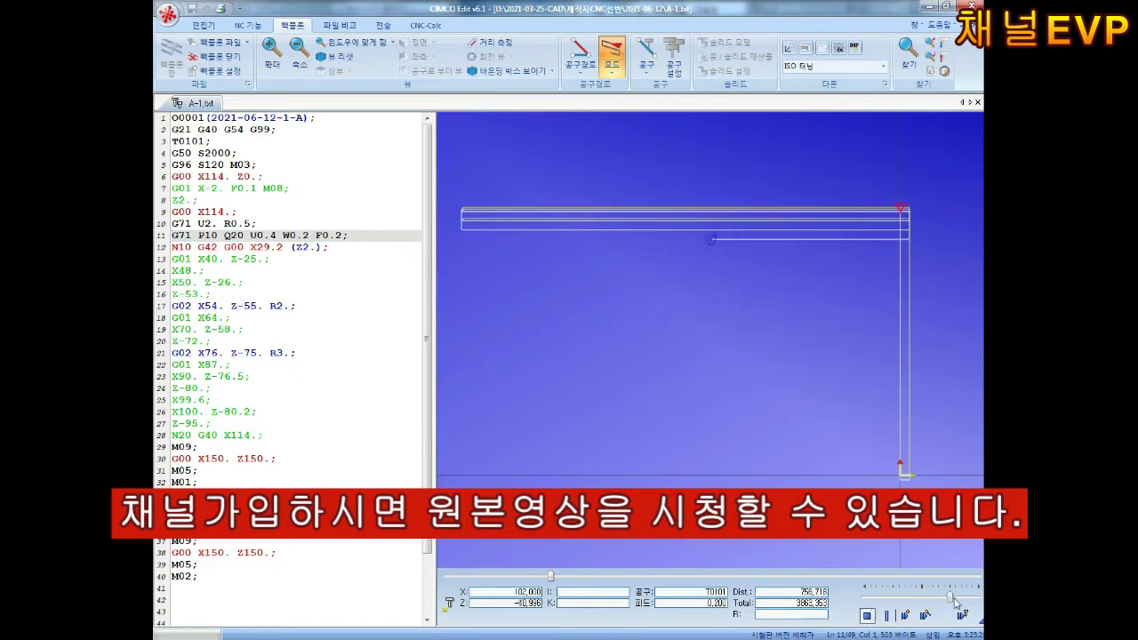
drag(952, 598, 964, 597)
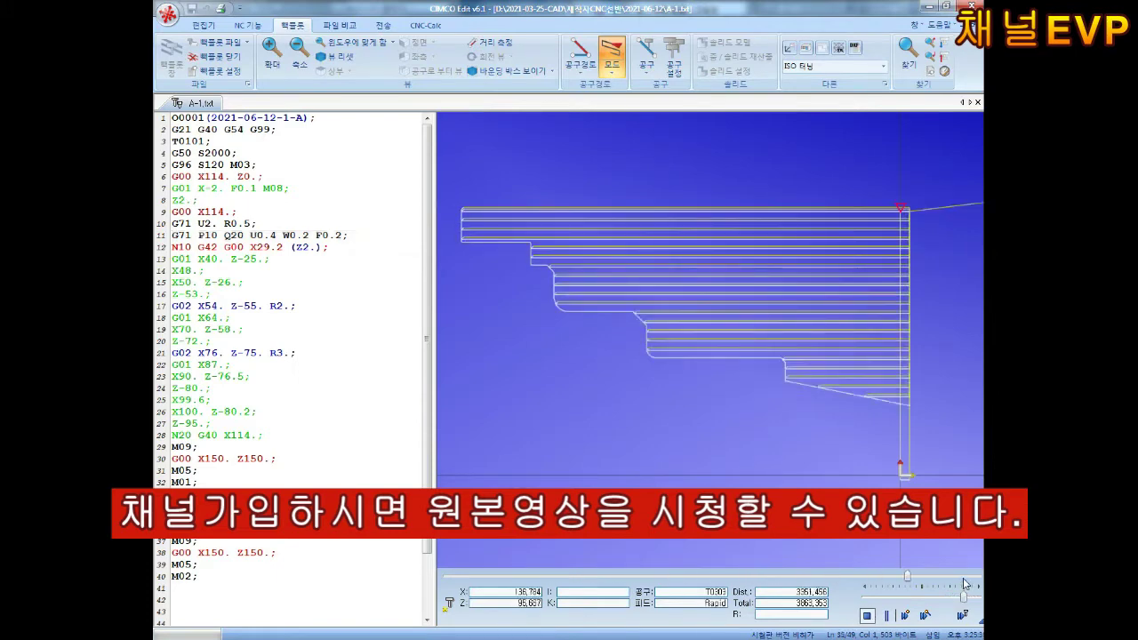
click(168, 57)
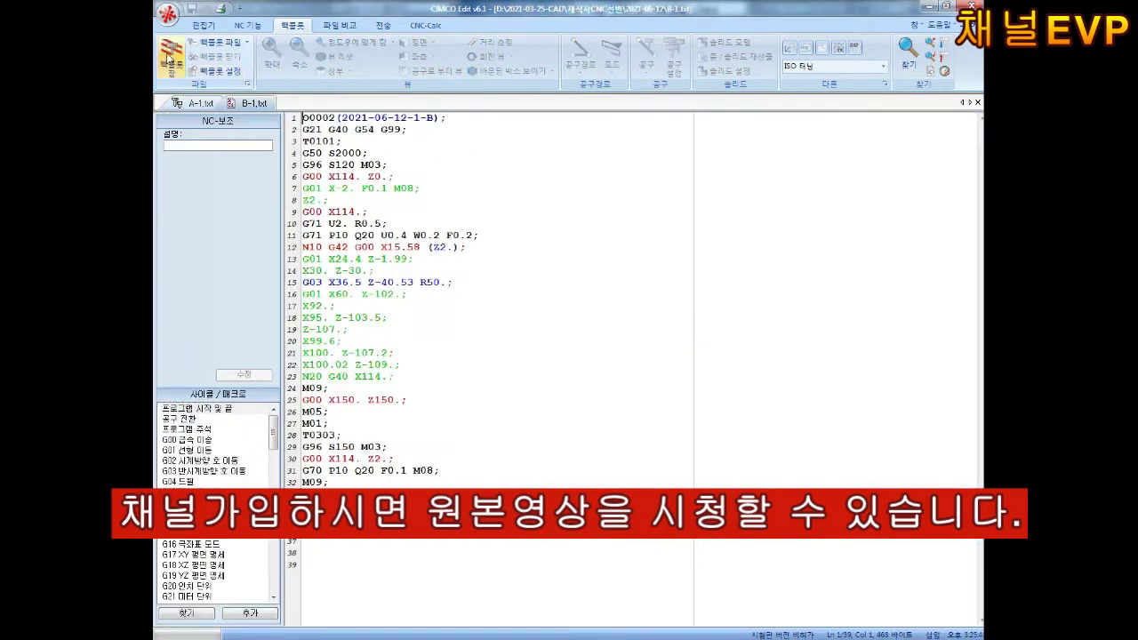
click(168, 57)
click(868, 616)
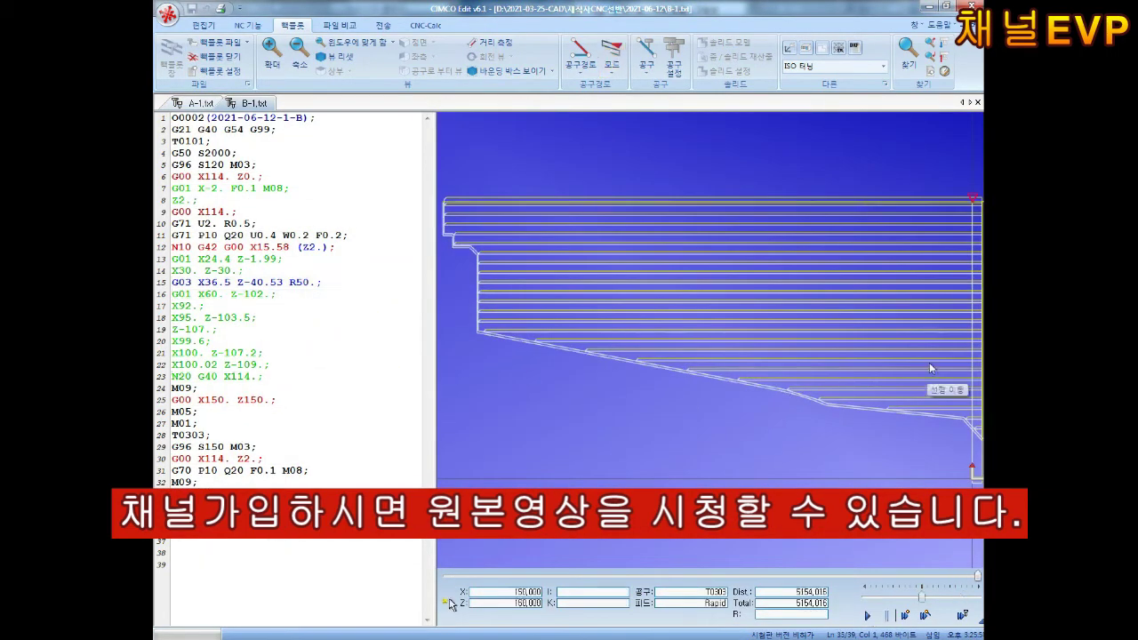
scroll(889, 373, up, 2)
scroll(760, 384, down, 3)
scroll(752, 383, up, 4)
scroll(809, 385, up, 2)
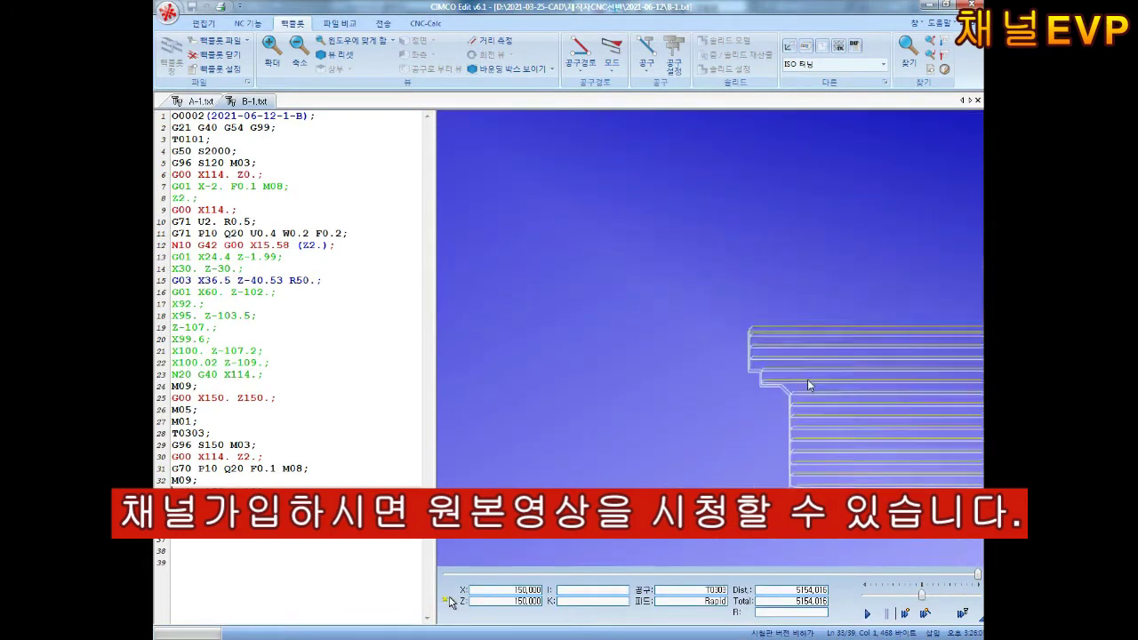
scroll(809, 385, down, 3)
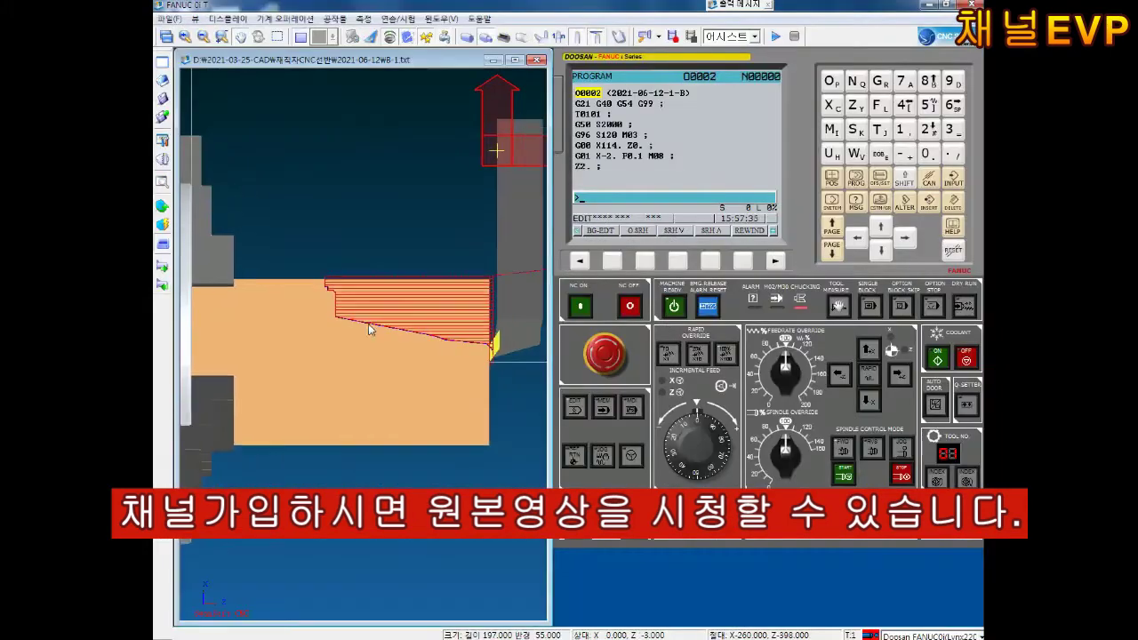
Search program O0001, switch to MEMORY mode and Cycle Start it to machine the A-1 part
middle_drag(372, 329, 374, 313)
text(O1)
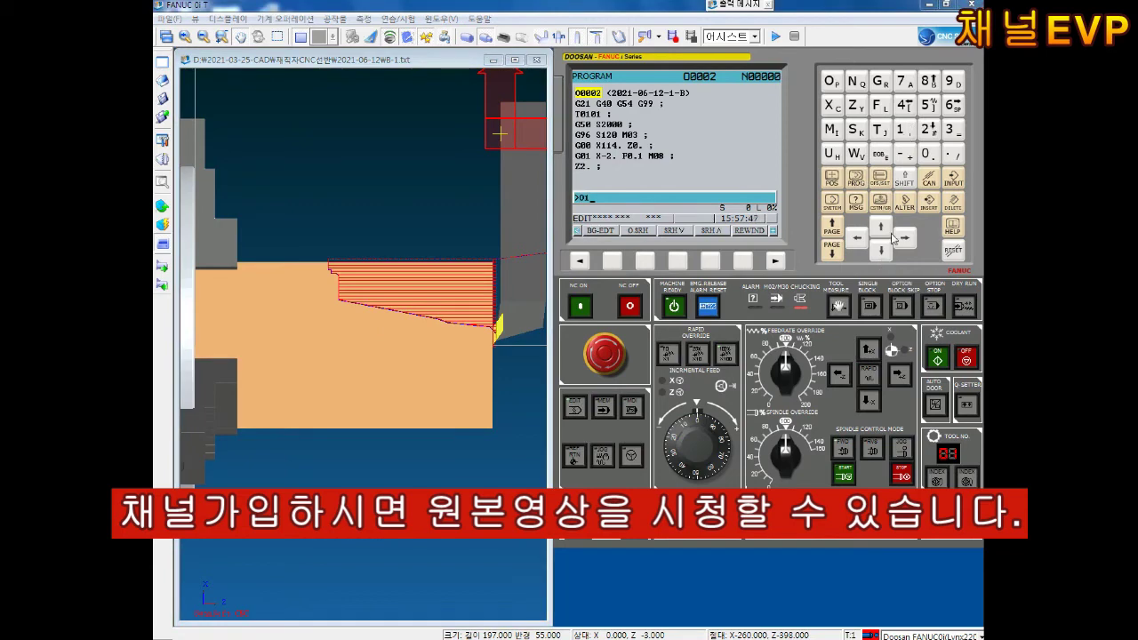
click(894, 237)
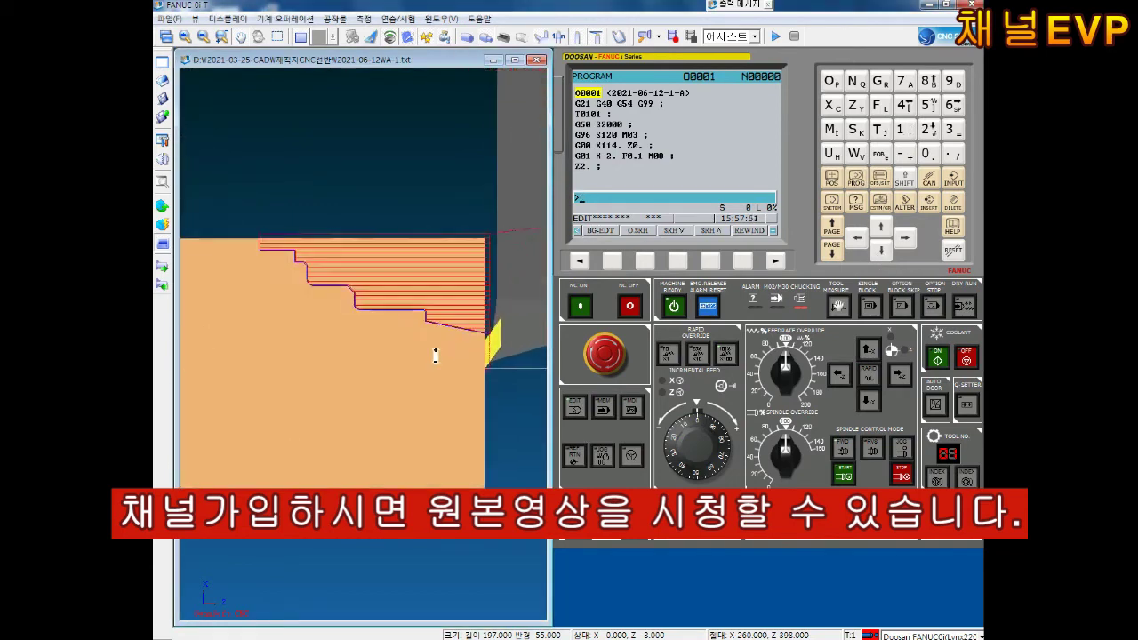
click(613, 406)
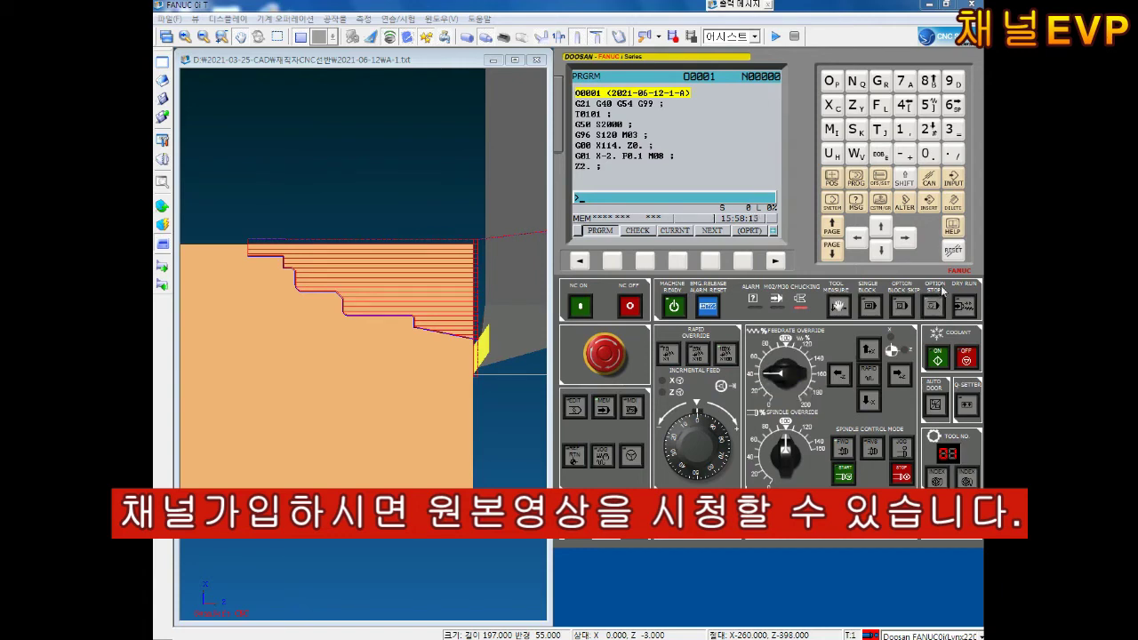
click(843, 474)
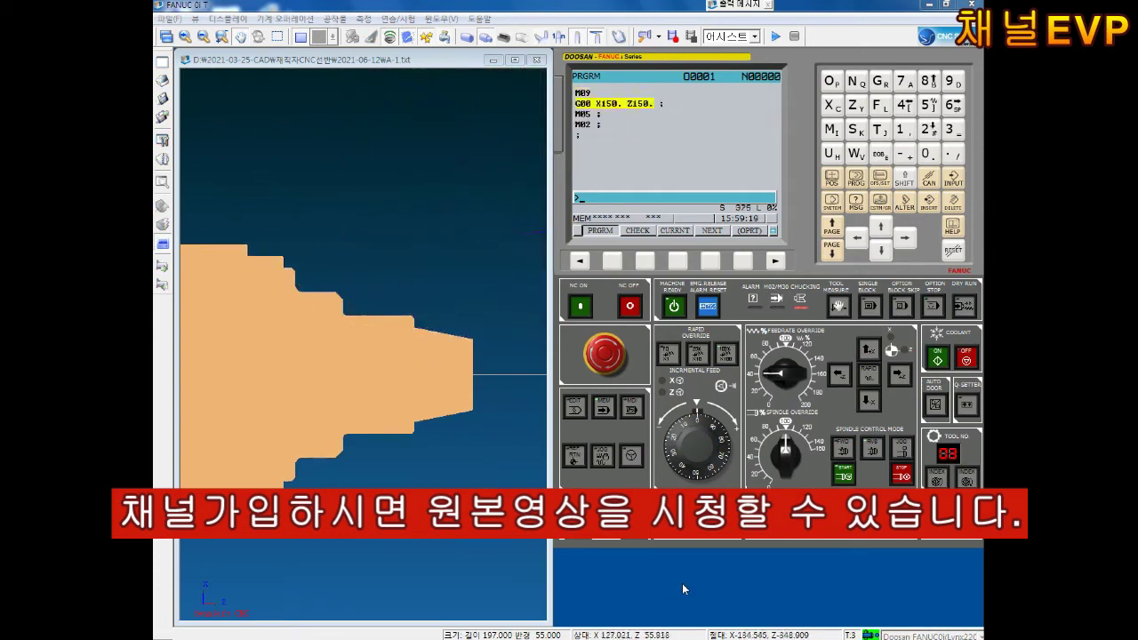
Reframe the view around the part and search program O0002 in EDIT mode
scroll(405, 356, down, 2)
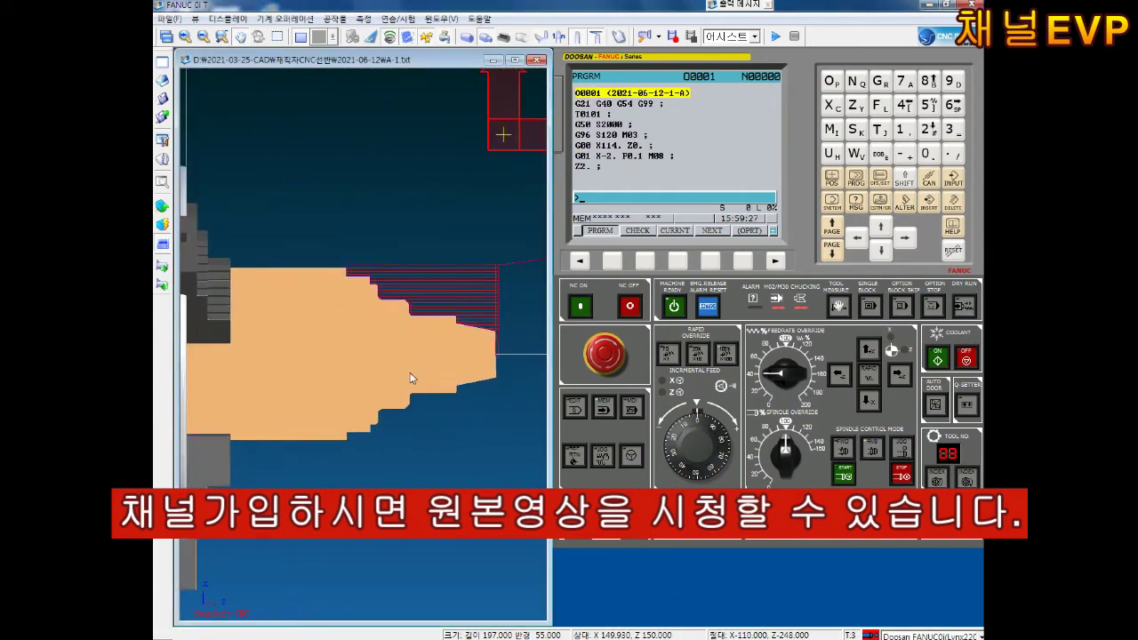
right_click(224, 198)
click(253, 244)
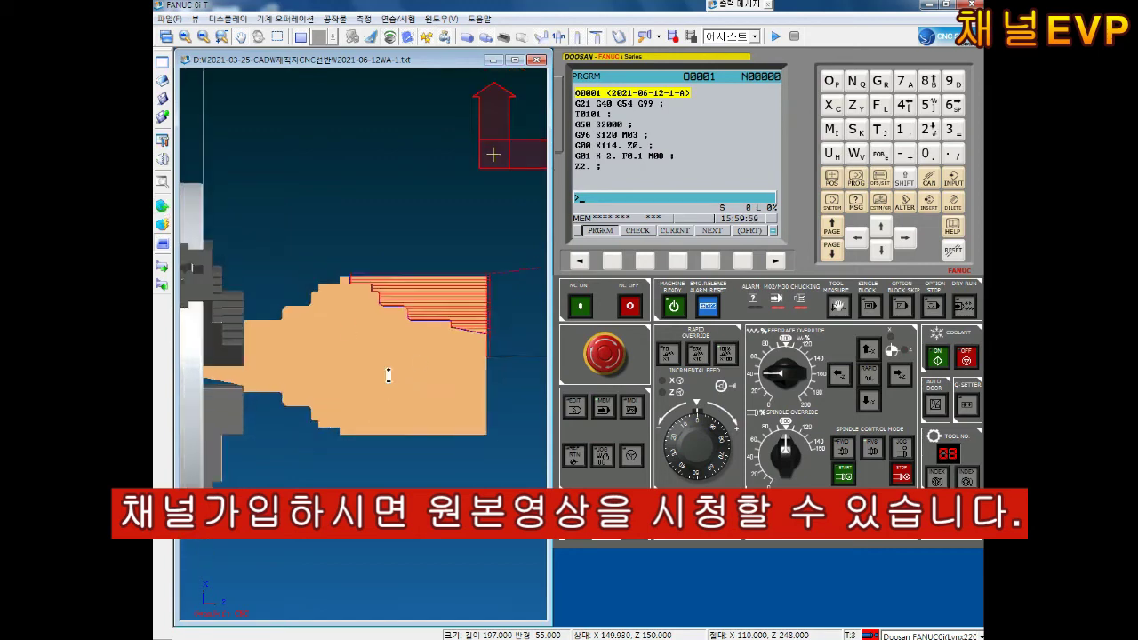
click(577, 409)
click(880, 250)
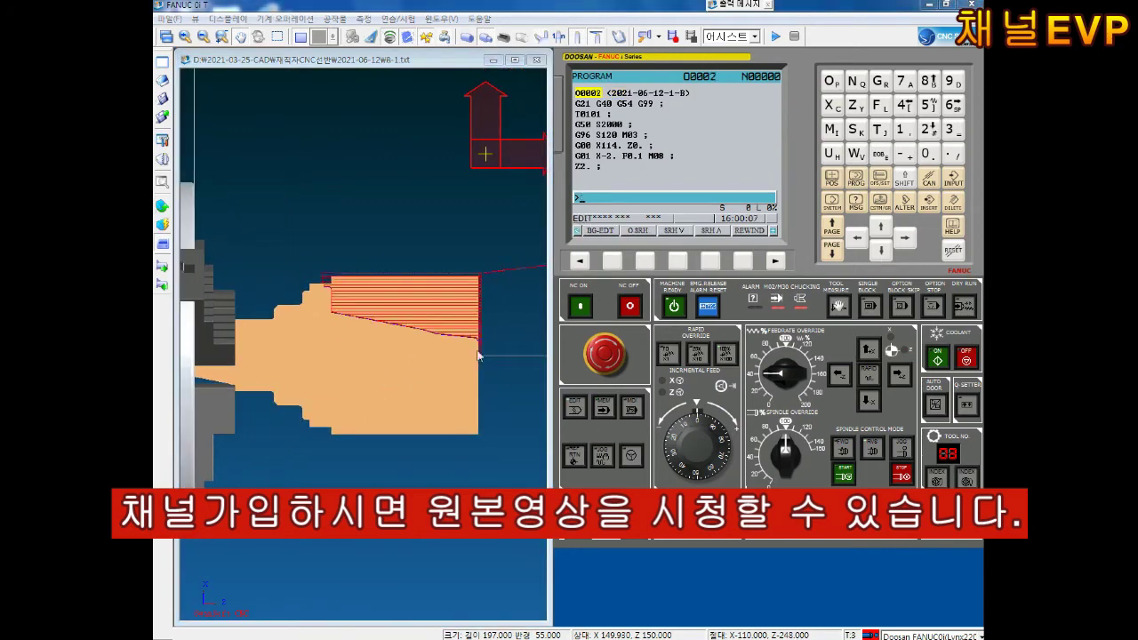
Run O0002 in MEMORY mode with Cycle Start, then choose Measure from the 측정 menu
click(603, 410)
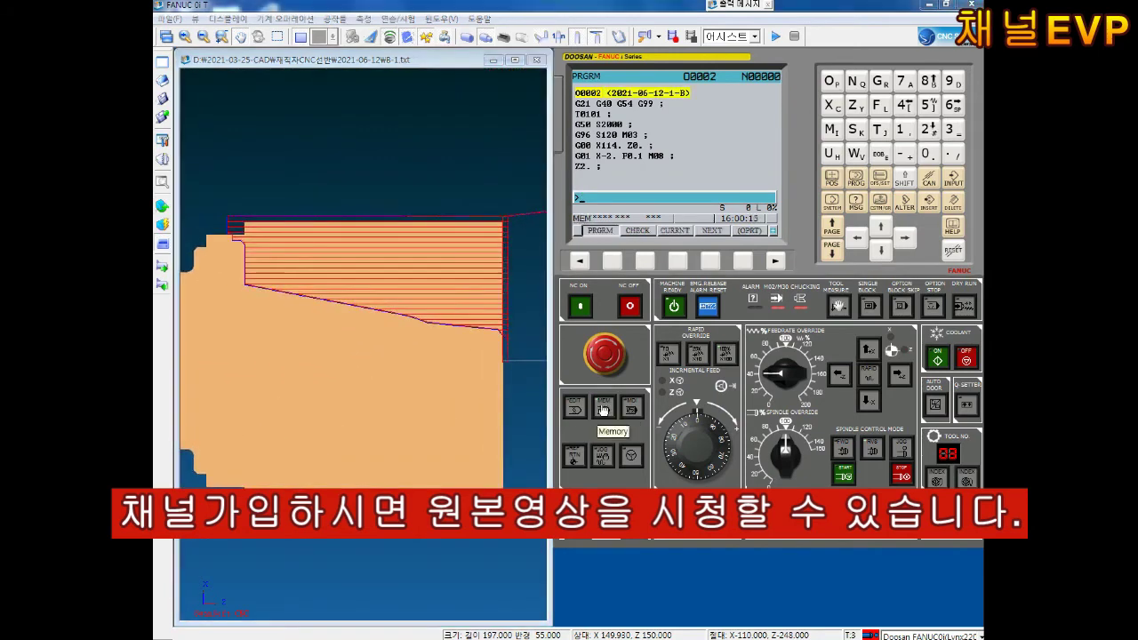
click(843, 474)
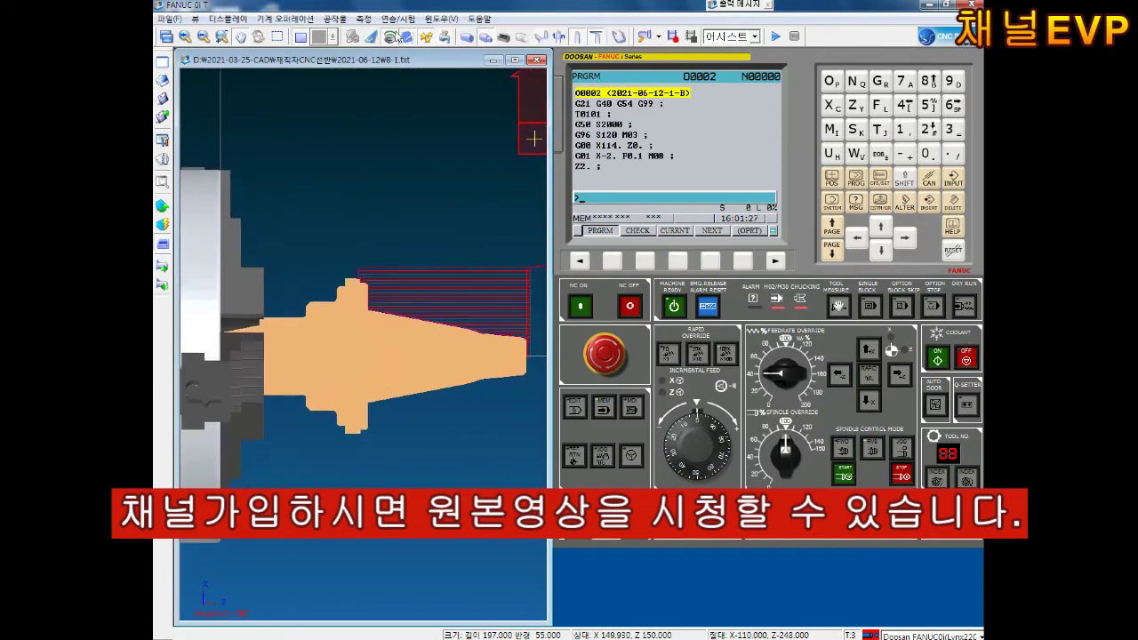
click(362, 19)
click(403, 71)
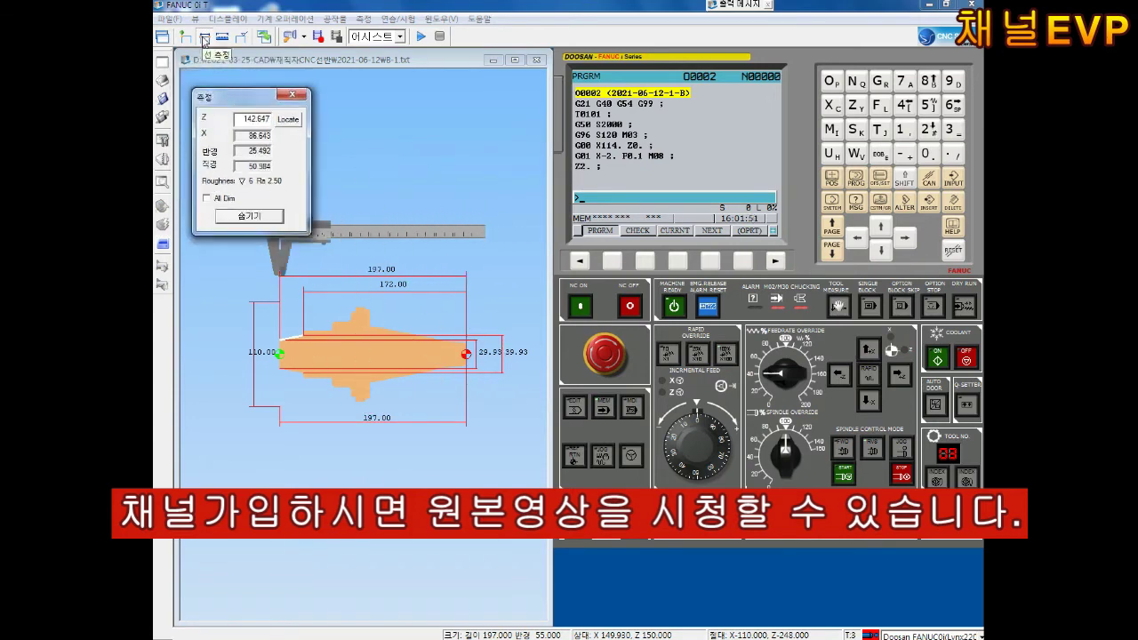
Measure the profile with the line tool, then exit measuring and recenter the part
click(188, 37)
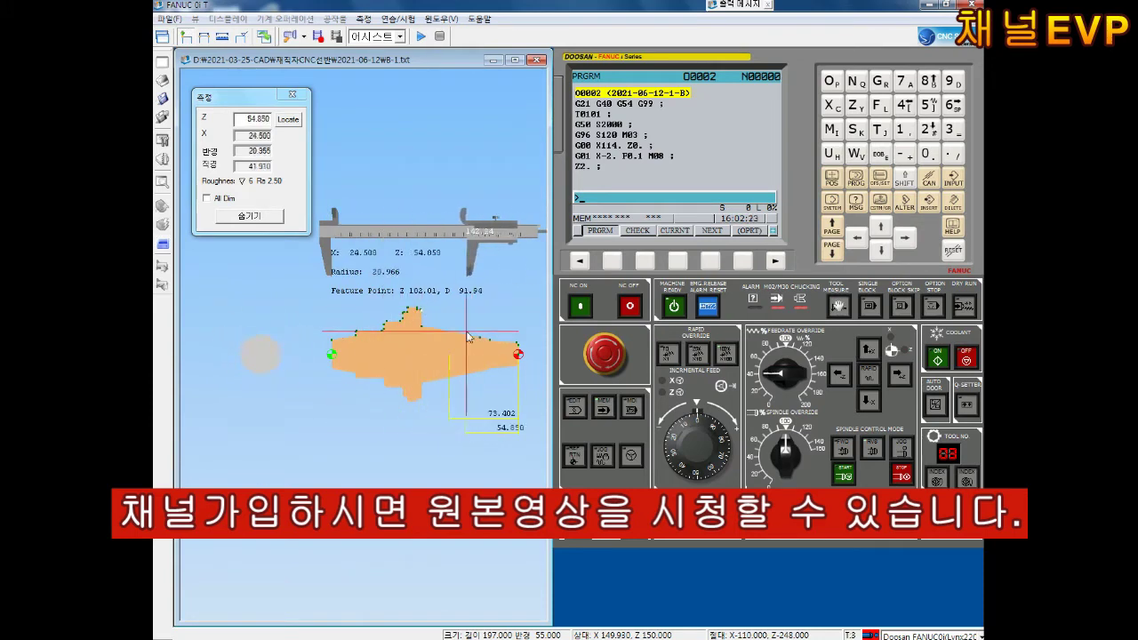
click(364, 19)
click(392, 119)
scroll(417, 319, down, 1)
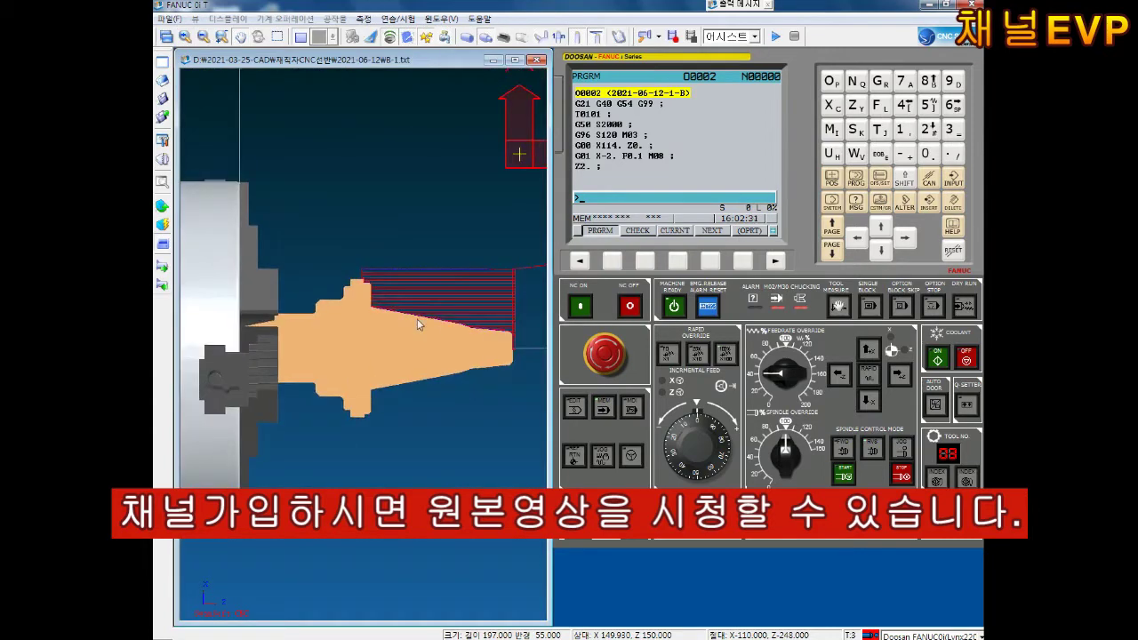
middle_drag(477, 308, 407, 292)
Show the whole 3D lathe with the housing around the chuck hidden
click(302, 39)
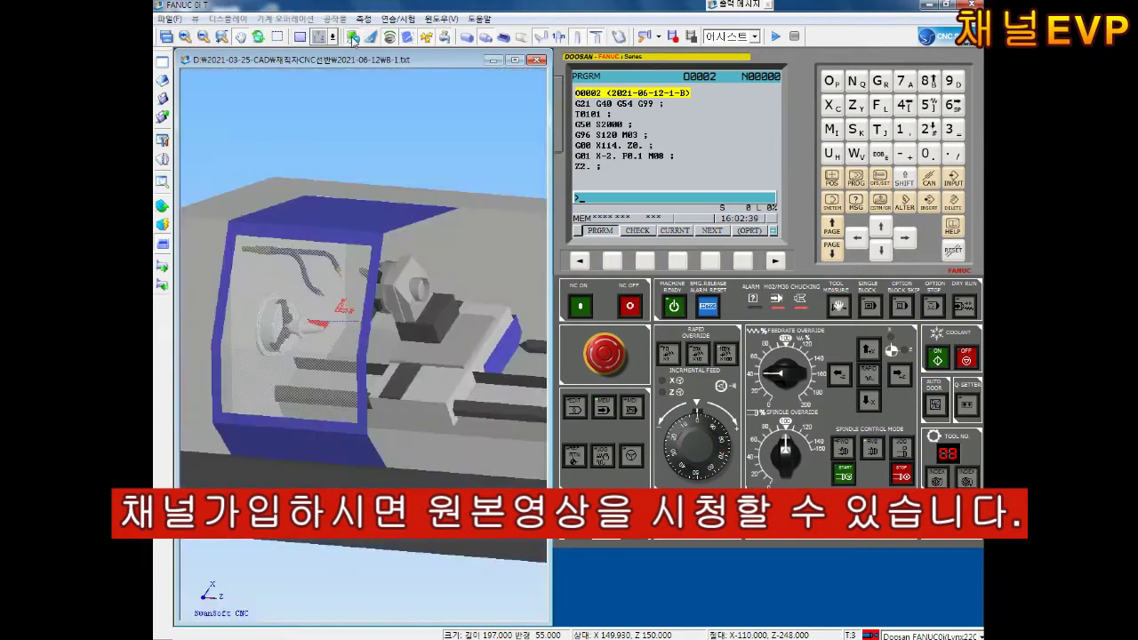
click(354, 38)
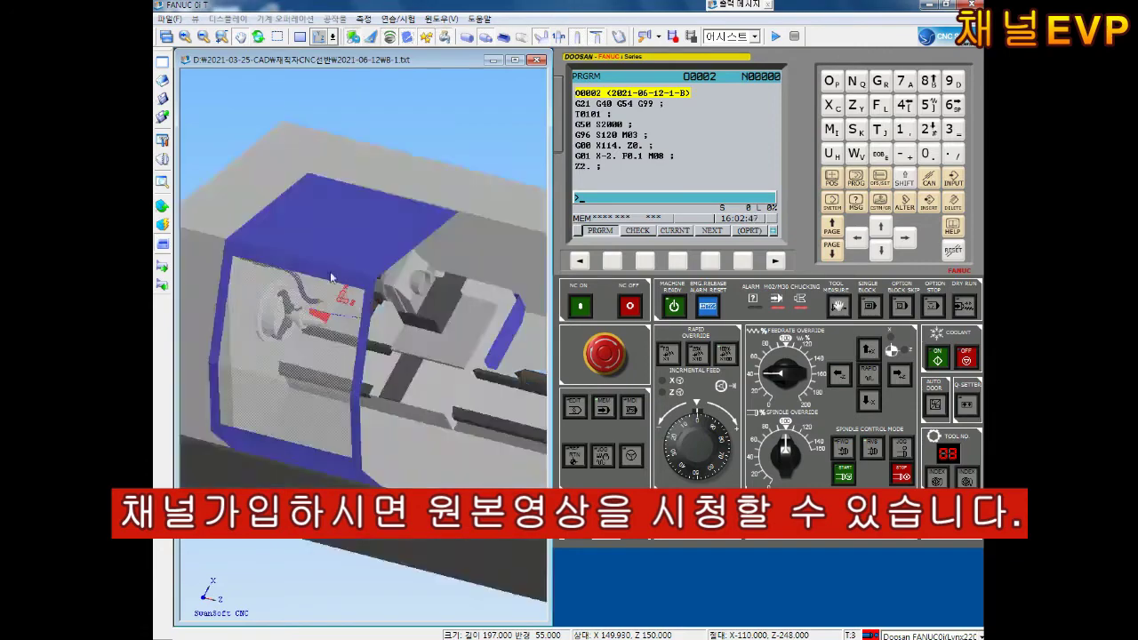
scroll(266, 285, up, 5)
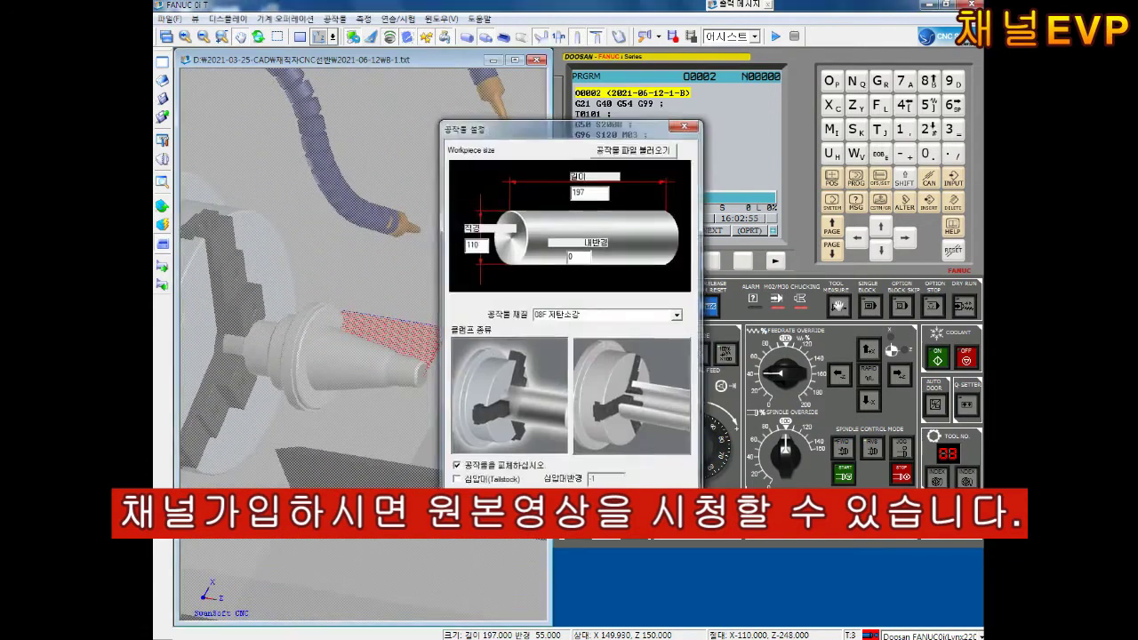
Reset to fresh cylinder stock and run O0001 in MEMORY mode, resuming past the M01 stop
click(834, 81)
click(604, 409)
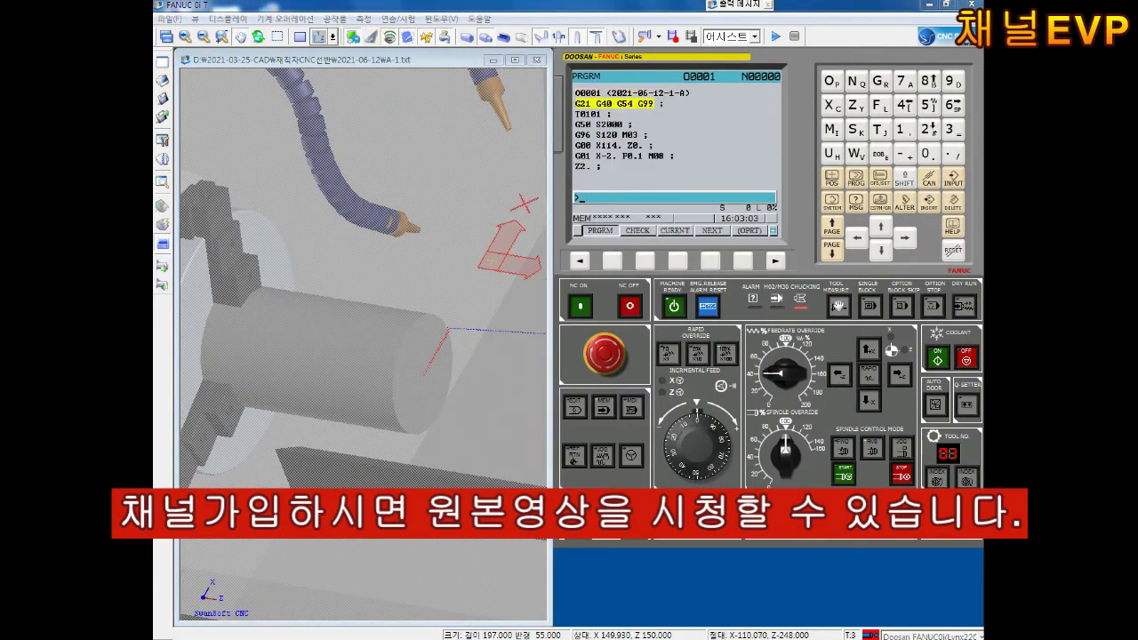
click(844, 474)
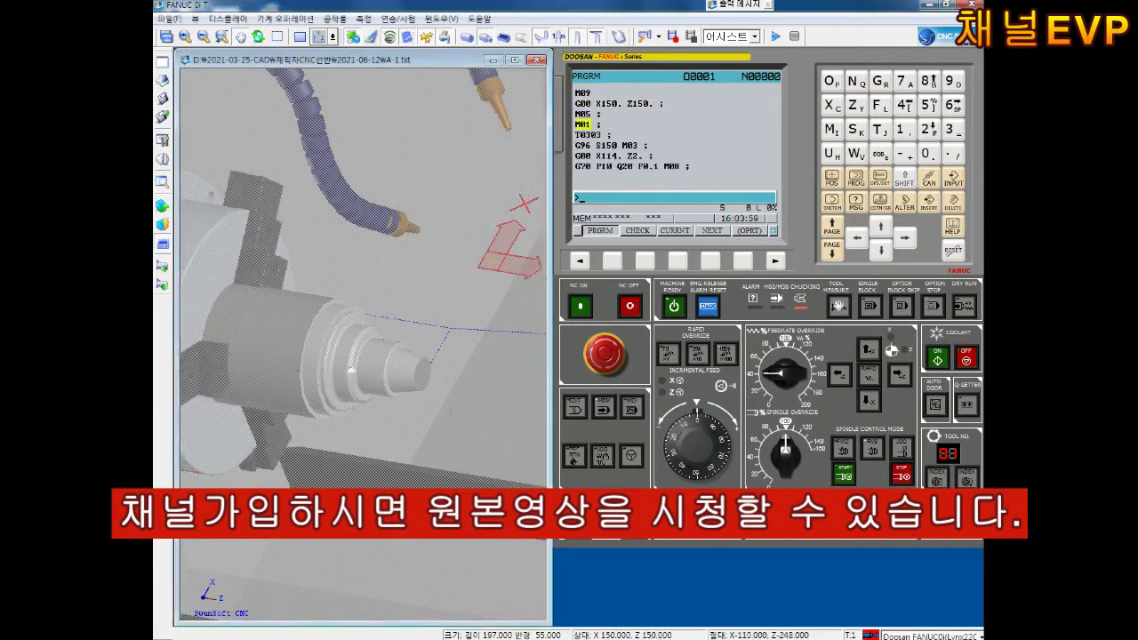
scroll(351, 369, up, 2)
click(933, 306)
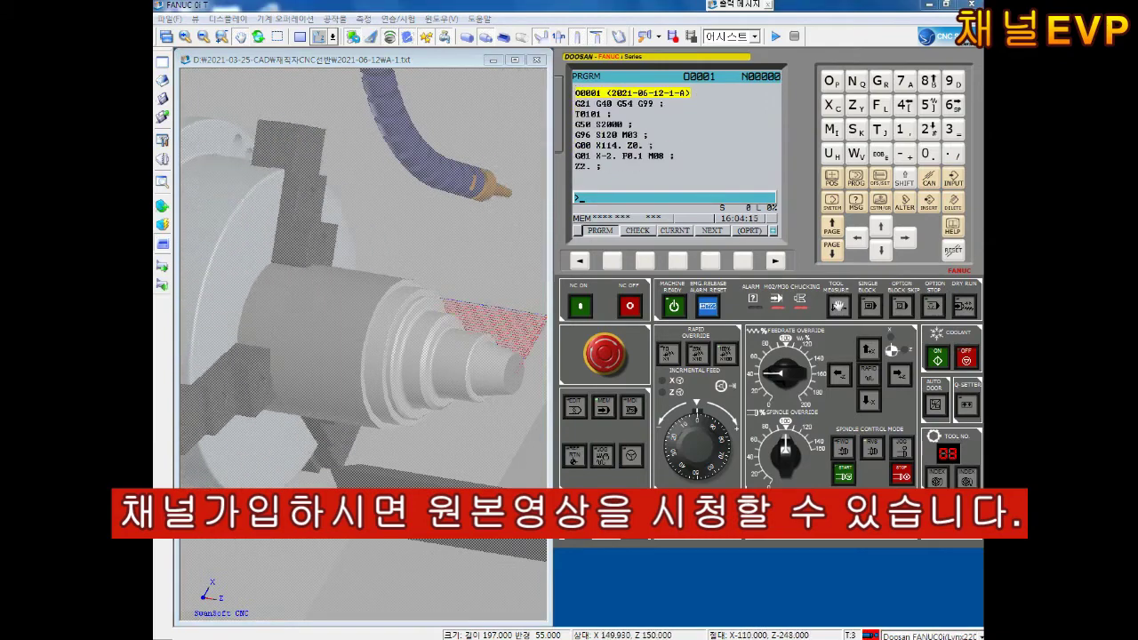
click(163, 210)
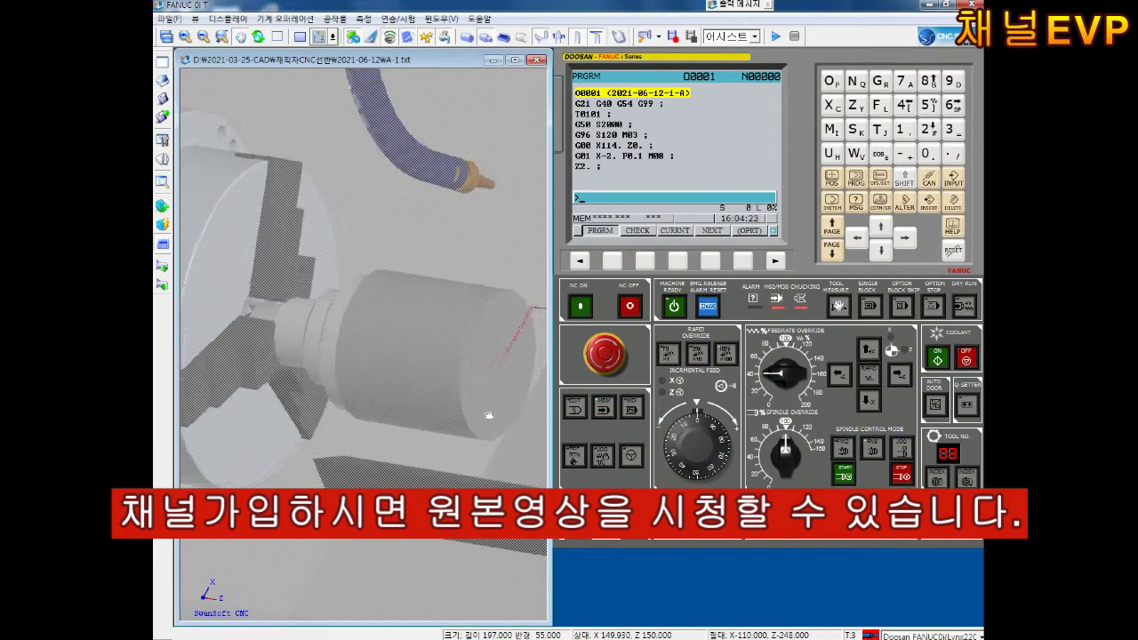
Load O0002 and start machining it in MEMORY mode
click(577, 409)
click(604, 409)
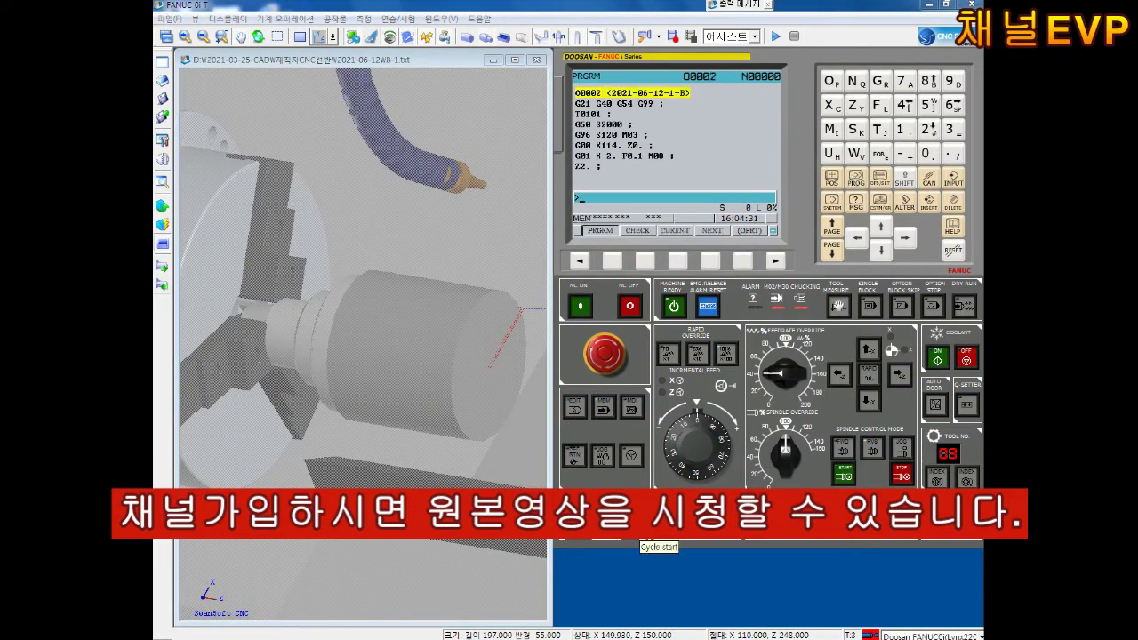
click(843, 474)
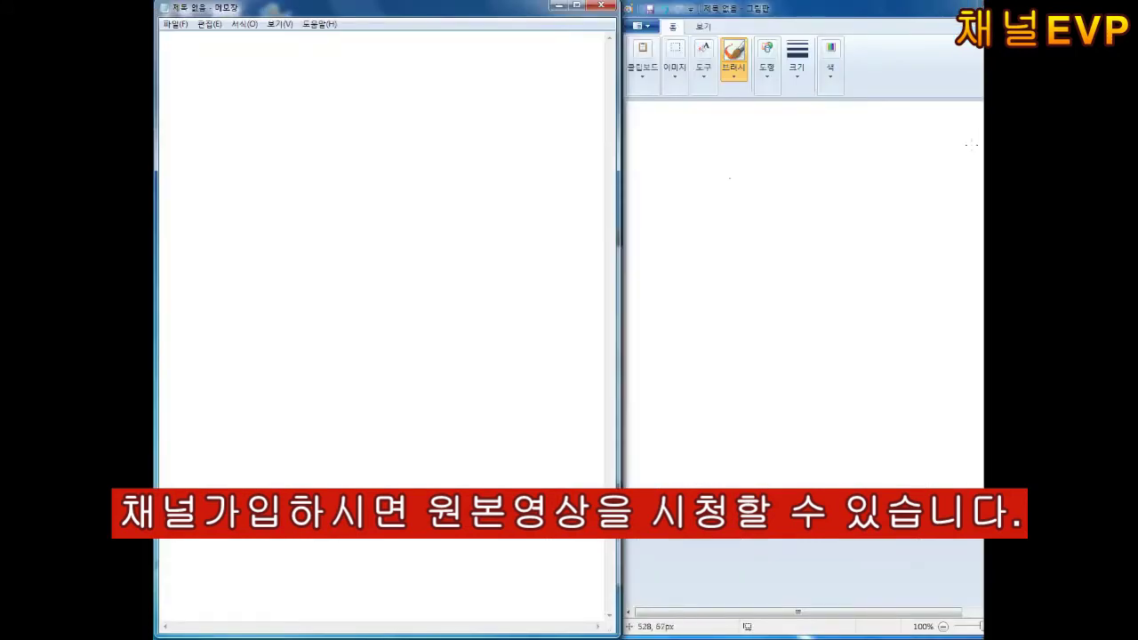
Sketch a rough part outline, then start a new canvas without saving it
mouse_move(653, 156)
mouse_down()
mouse_move(676, 156)
mouse_move(814, 349)
mouse_up()
mouse_move(788, 258)
mouse_down()
mouse_move(931, 194)
mouse_move(759, 409)
mouse_up()
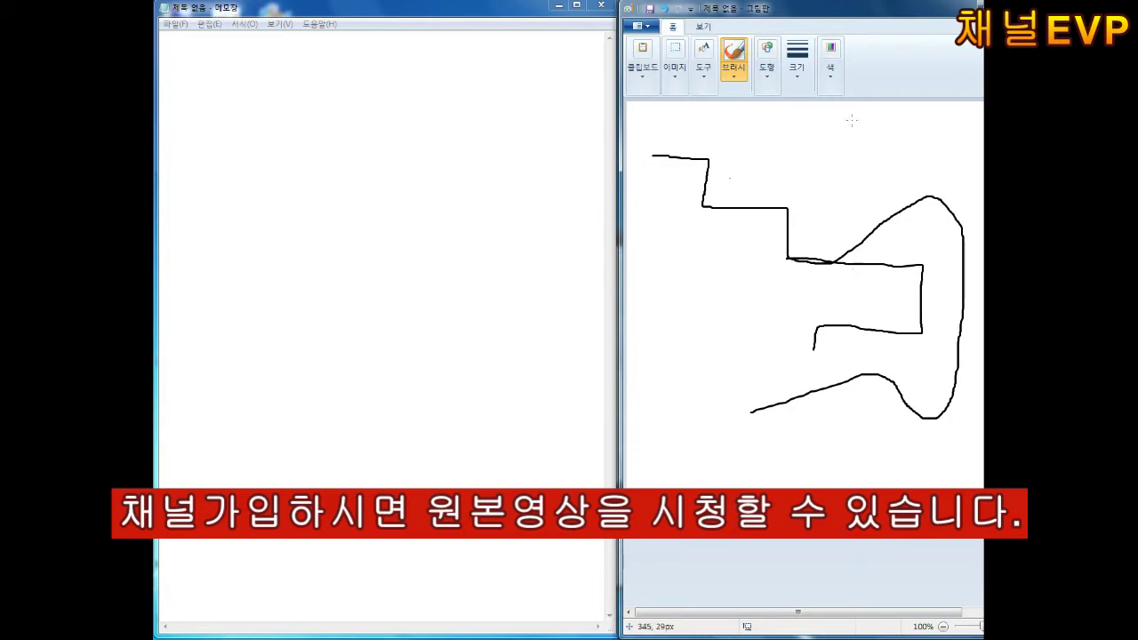
key(ctrl+n)
key(n)
Draw the stepped part outline plus tall and middle tool holders with their inserts in black
mouse_move(688, 335)
mouse_down()
mouse_move(753, 280)
mouse_move(838, 164)
mouse_move(928, 157)
mouse_move(966, 228)
mouse_up()
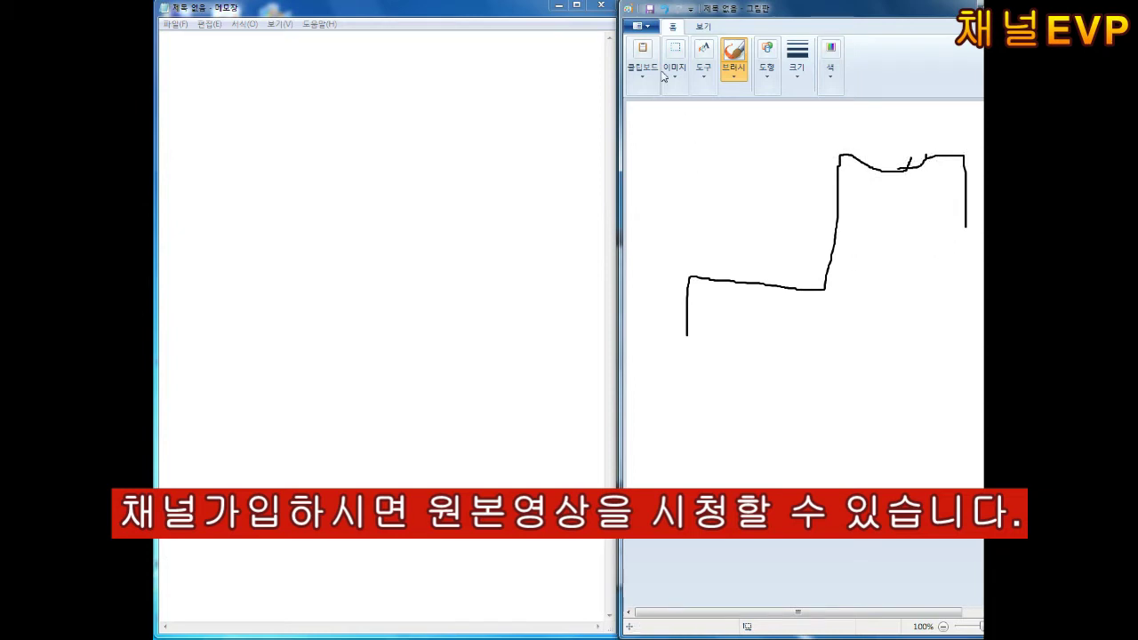
drag(701, 119, 703, 118)
mouse_move(710, 168)
mouse_down()
mouse_move(710, 192)
mouse_move(810, 125)
mouse_move(777, 203)
mouse_move(807, 232)
mouse_up()
mouse_move(754, 117)
mouse_down()
mouse_move(740, 210)
mouse_move(770, 120)
mouse_up()
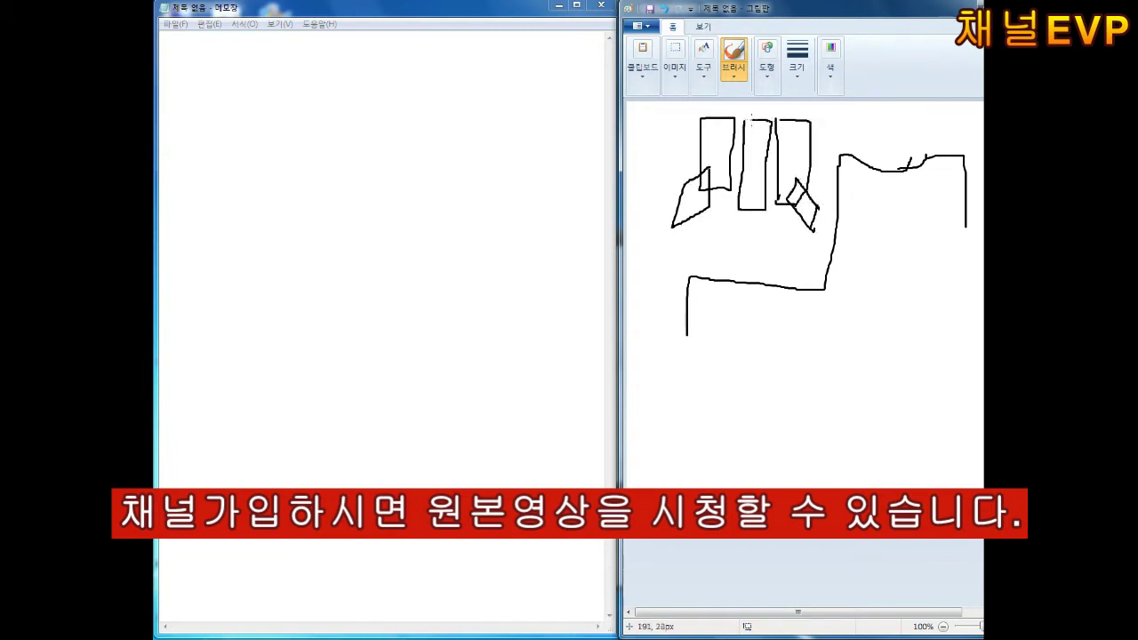
drag(750, 199, 750, 241)
Switch to red and mark the middle tool and the arc at the part's corner
click(830, 55)
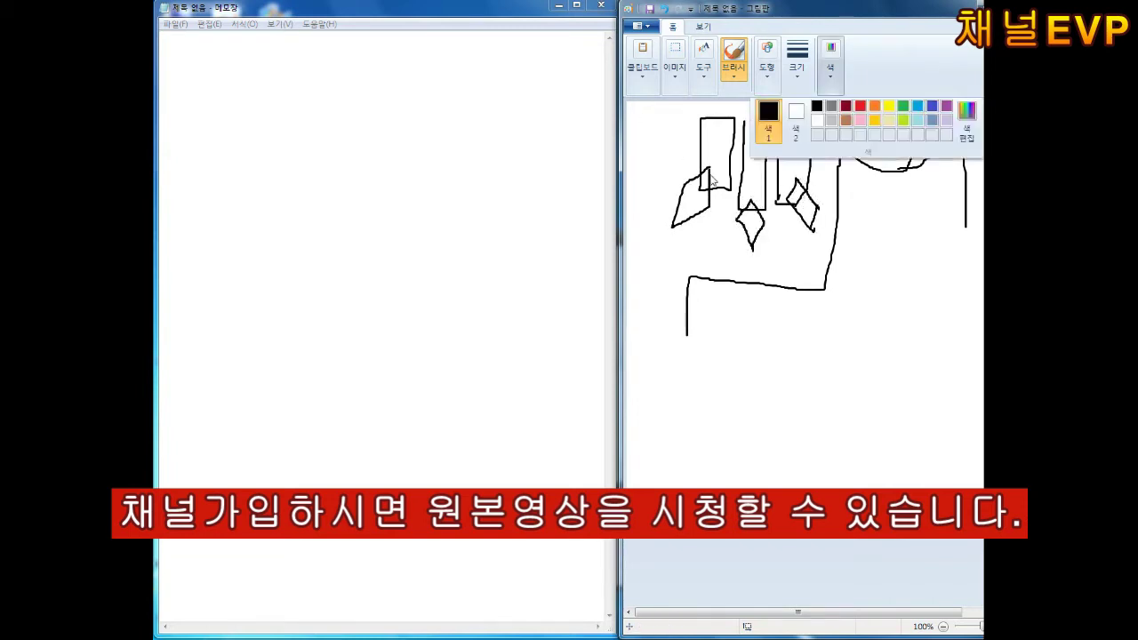
click(875, 114)
mouse_move(741, 114)
mouse_down()
mouse_move(783, 204)
mouse_move(756, 109)
mouse_up()
mouse_move(842, 125)
mouse_down()
mouse_move(856, 145)
mouse_move(924, 139)
mouse_move(921, 164)
mouse_move(898, 124)
mouse_up()
drag(885, 138, 924, 129)
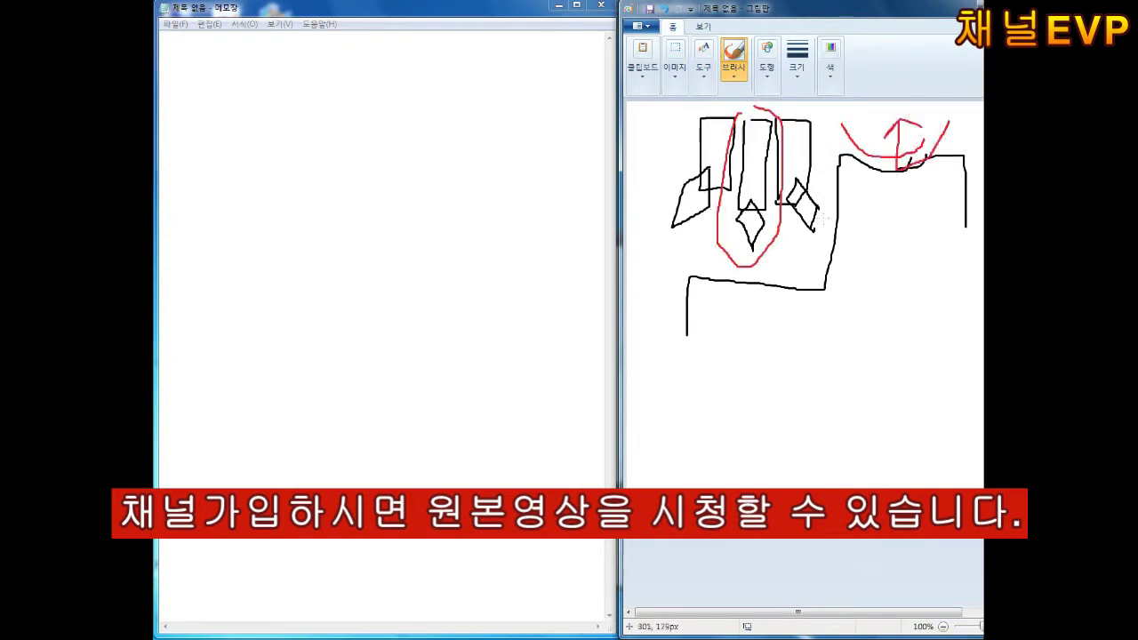
drag(838, 126, 905, 167)
Draw the long red tool path and type '% <-DNC전송' in Notepad
click(234, 58)
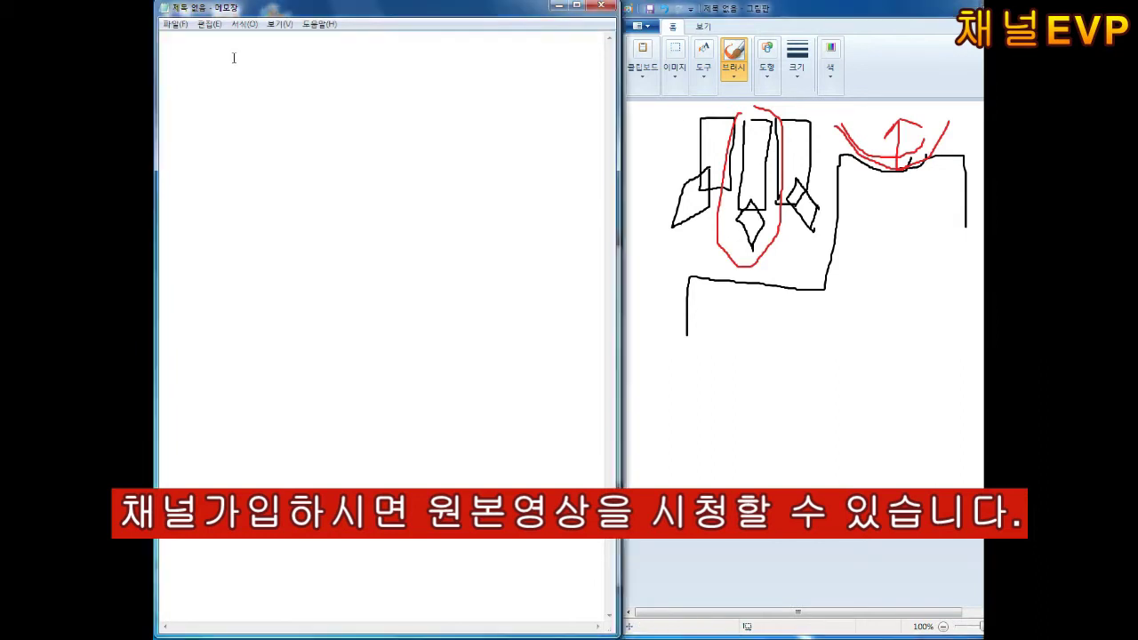
drag(633, 330, 964, 153)
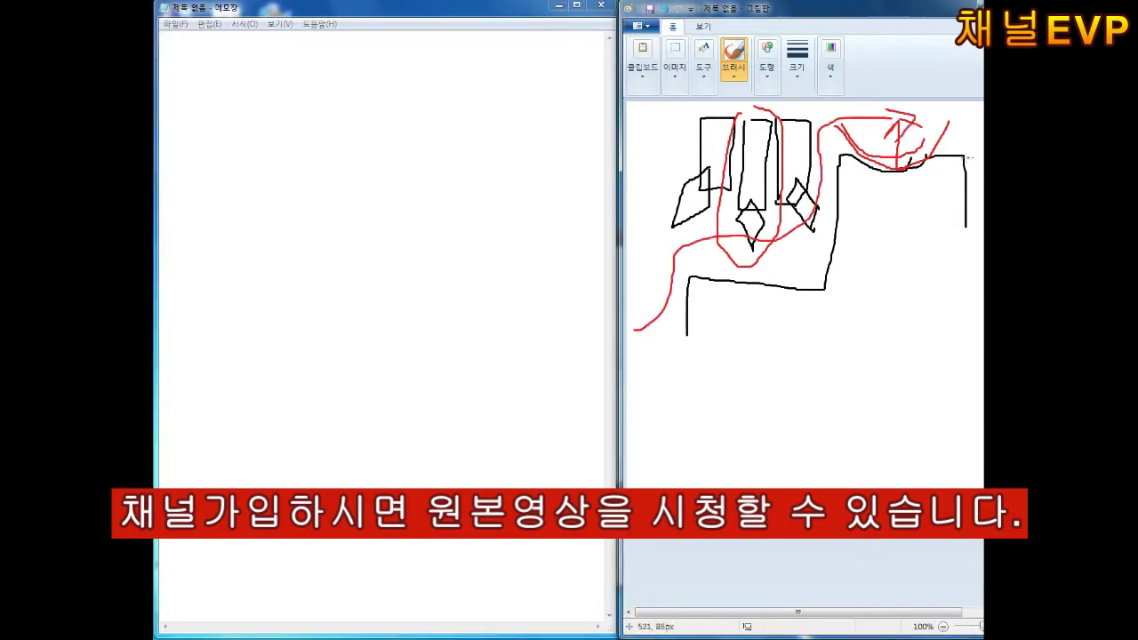
click(200, 59)
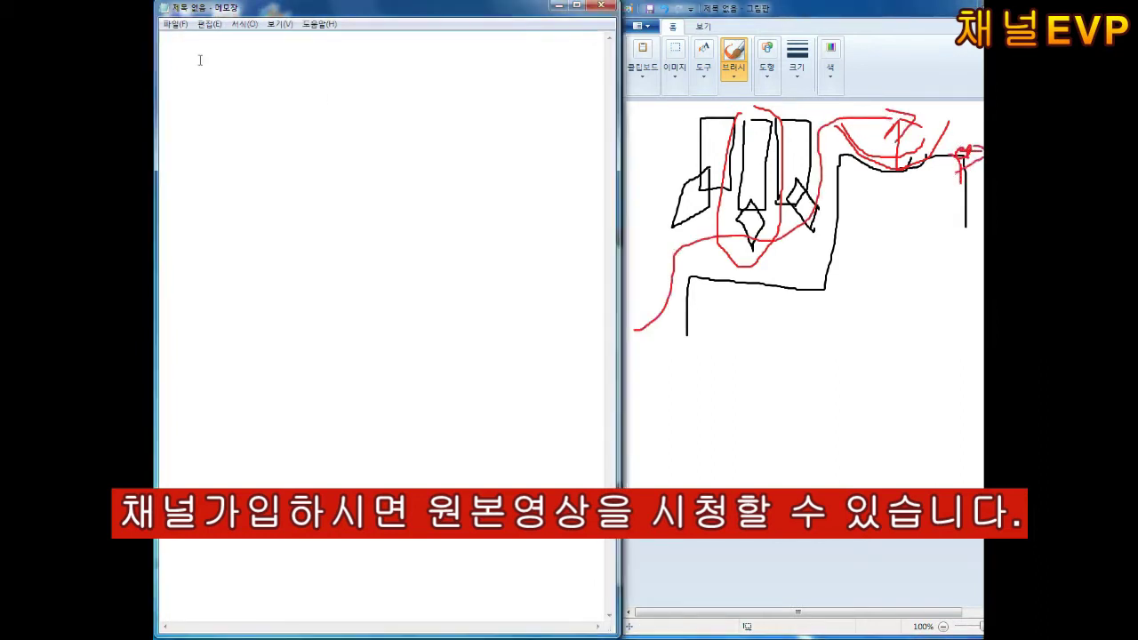
text(% <-)
text(DNC전송)
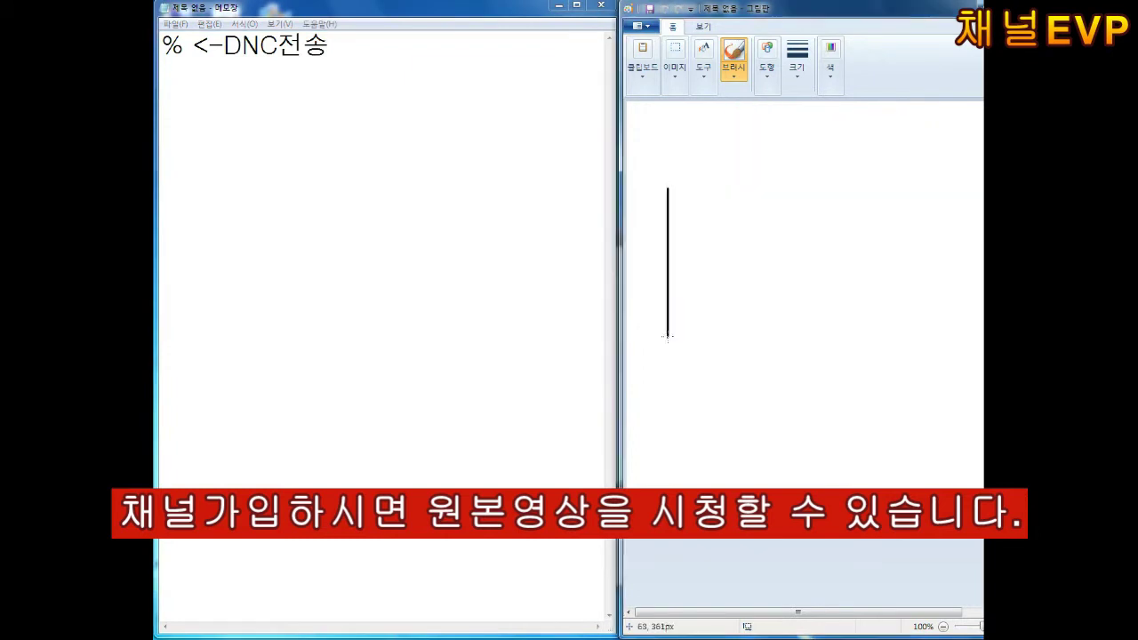
Draw a rectangular box outline and a monitor shape with screen, neck and base in black
mouse_move(668, 183)
mouse_down()
mouse_move(783, 384)
mouse_move(672, 337)
mouse_up()
mouse_move(852, 201)
mouse_down()
mouse_move(908, 308)
mouse_move(947, 307)
mouse_up()
drag(914, 250, 910, 270)
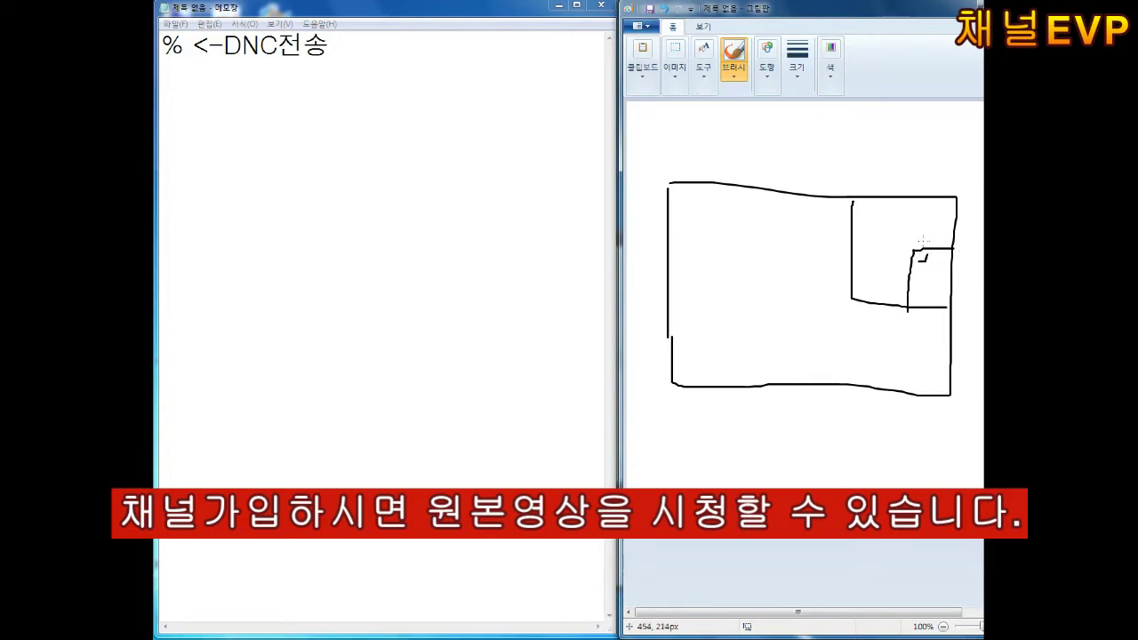
mouse_move(694, 327)
mouse_down()
mouse_move(766, 267)
mouse_move(703, 317)
mouse_move(763, 313)
mouse_up()
drag(717, 329, 734, 346)
mouse_move(684, 384)
mouse_down()
mouse_move(968, 325)
mouse_move(955, 313)
mouse_up()
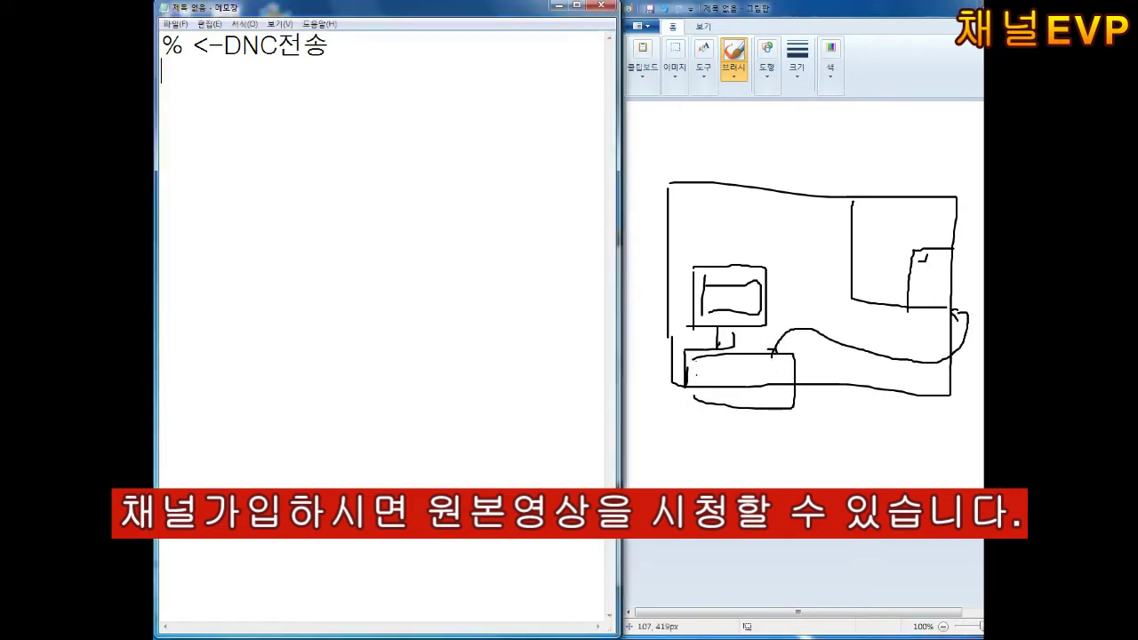
Switch to red and draw two curved strokes across to the right-hand box
click(830, 62)
click(871, 114)
drag(740, 308, 854, 336)
mouse_move(874, 341)
mouse_down()
mouse_move(960, 280)
mouse_move(932, 274)
mouse_up()
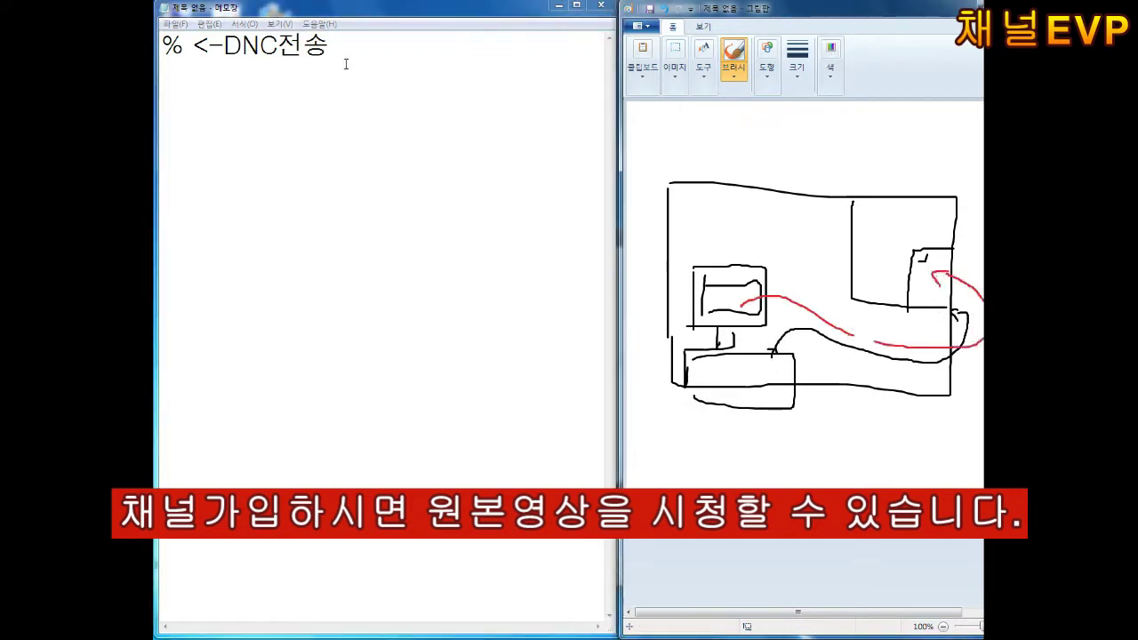
click(389, 58)
key(Return)
key(Return)
key(Return)
text(%)
key(Up)
key(Up)
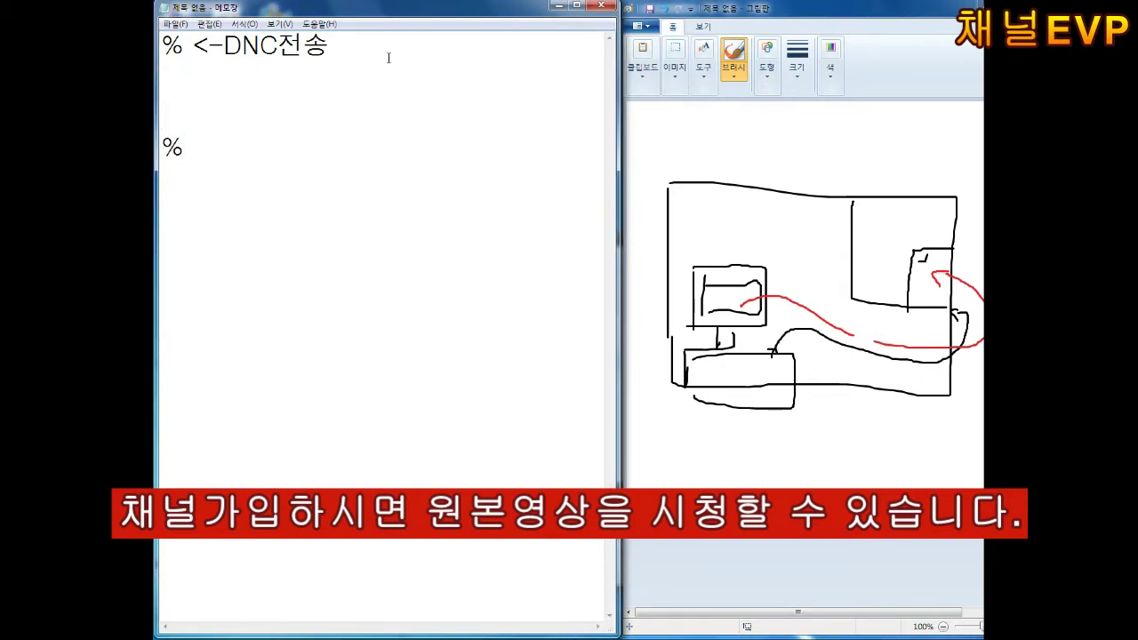
text(0001(2021-06-19-1-)
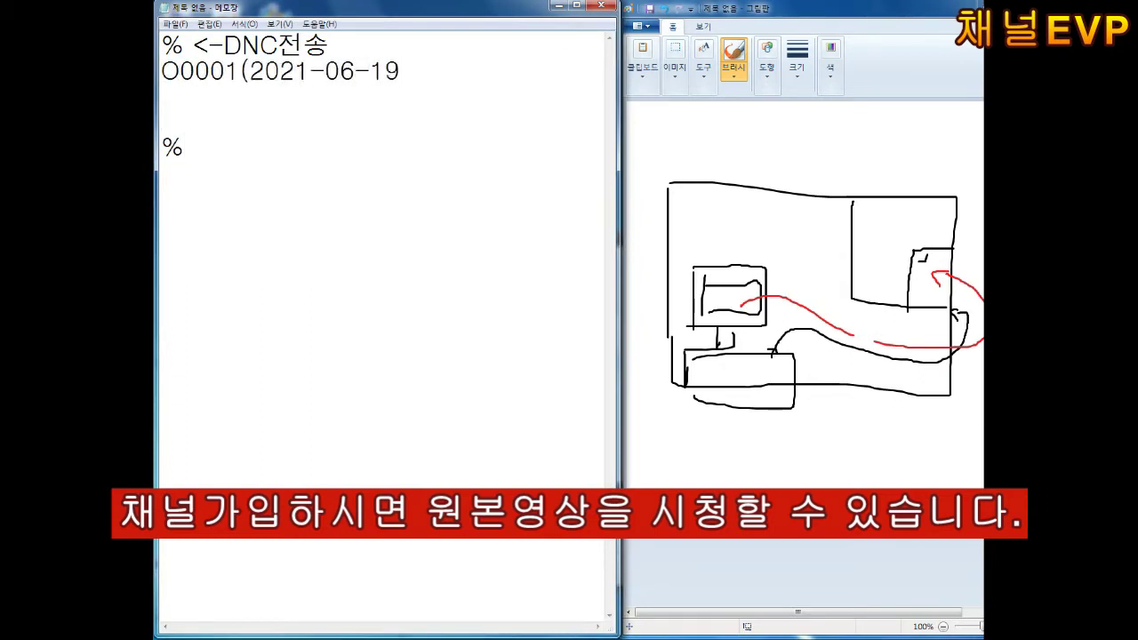
text(A);)
key(Return)
text(G21 G40 )
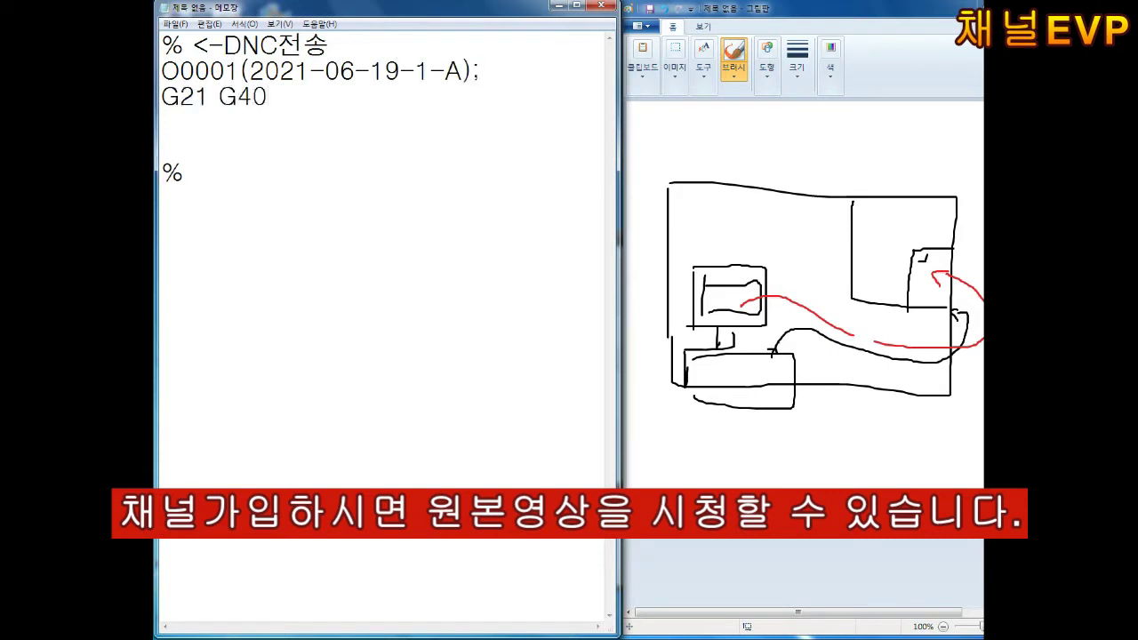
text(G54 G)
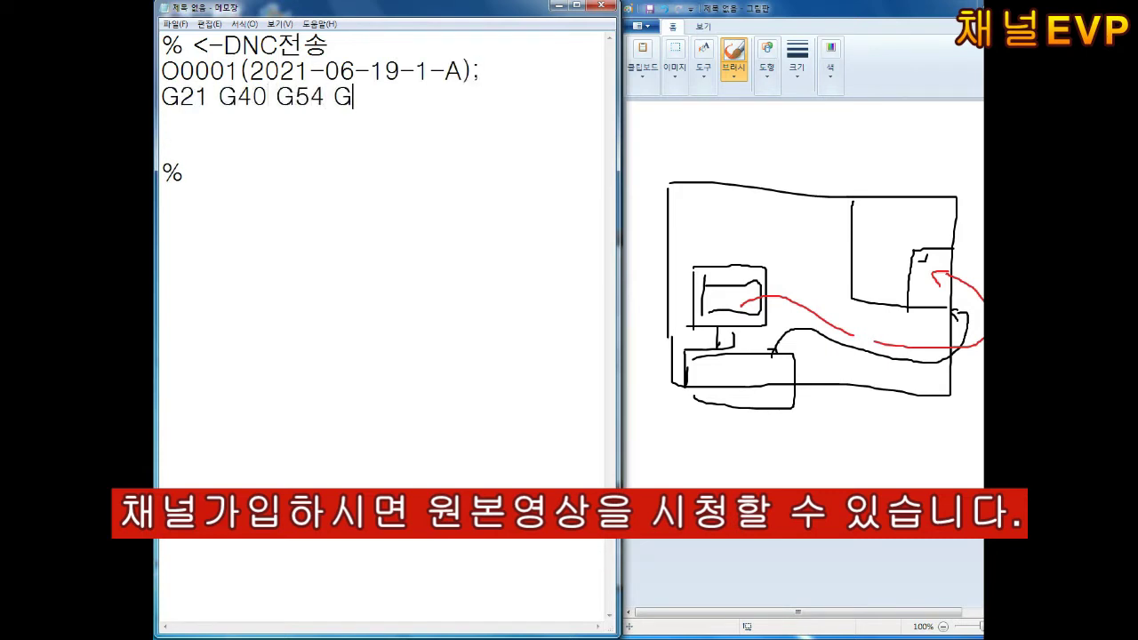
text(99;)
key(Return)
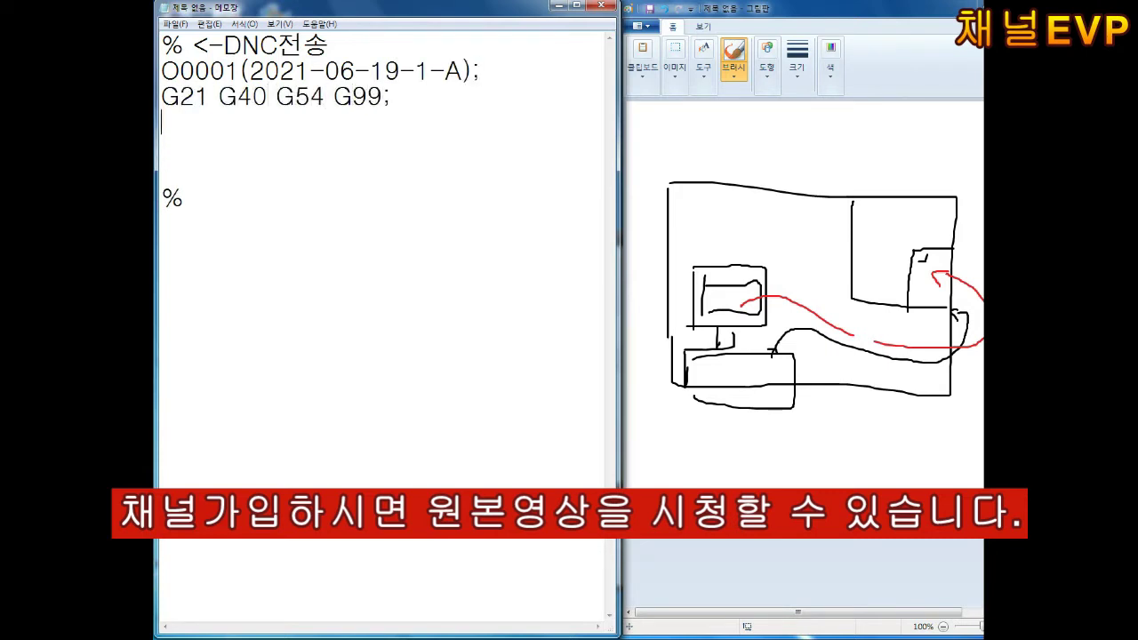
text(T0101;)
Add G50 S2000, G96 S120 M03, and the facing moves G00 X134. Z0. and G01 X-1.6 F0.1 M08
key(Return)
text(G50 S2000)
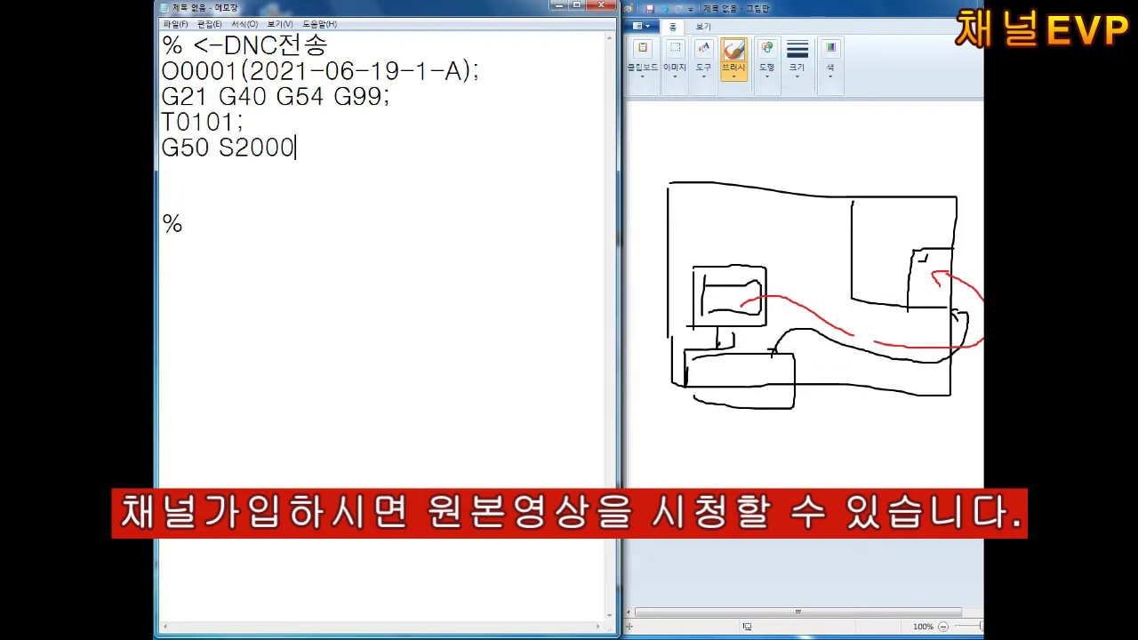
text(; G9+6 WWW)
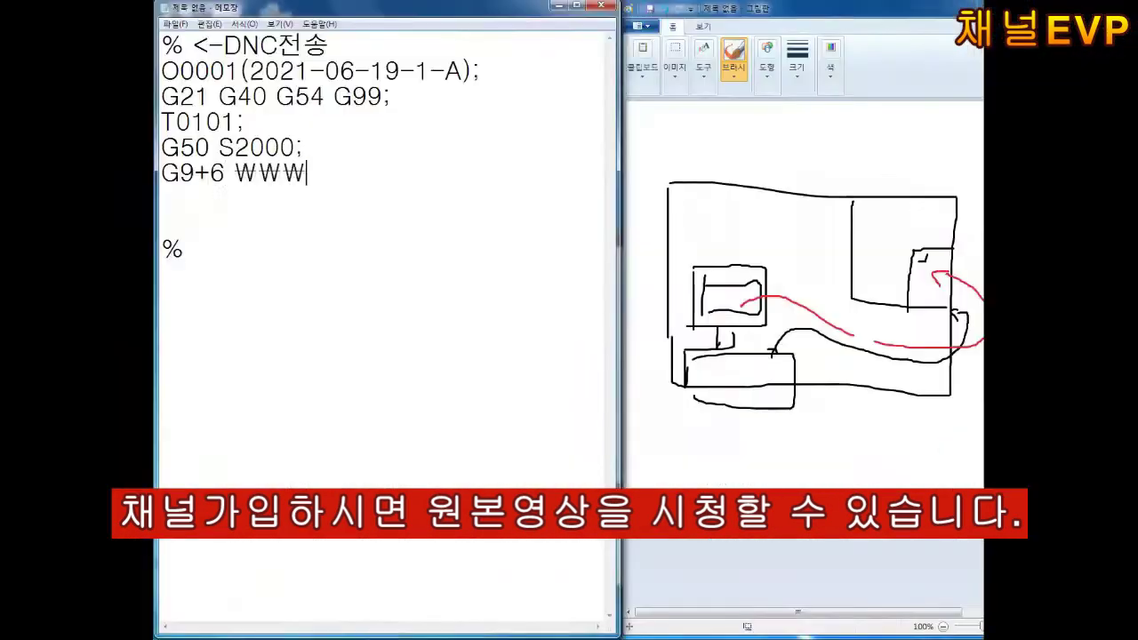
key(BackSpace)
key(BackSpace)
key(BackSpace)
text(6 S120 M03;)
key(Return)
text(G00 X1)
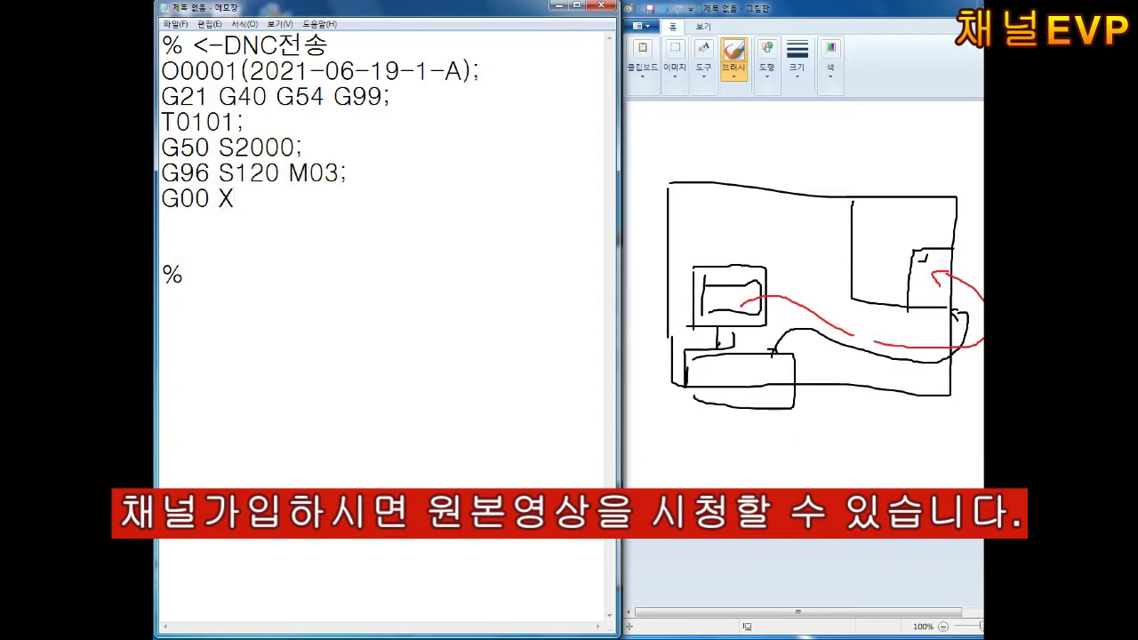
text(34. Z2.)
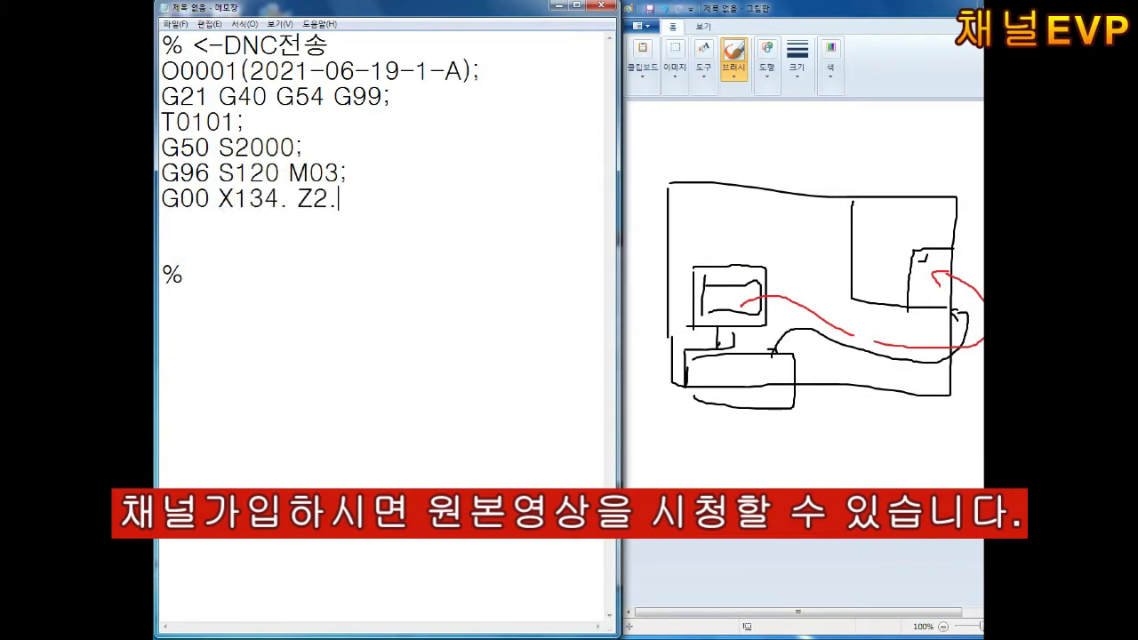
text(0.;)
key(Return)
text(G01 X-1.)
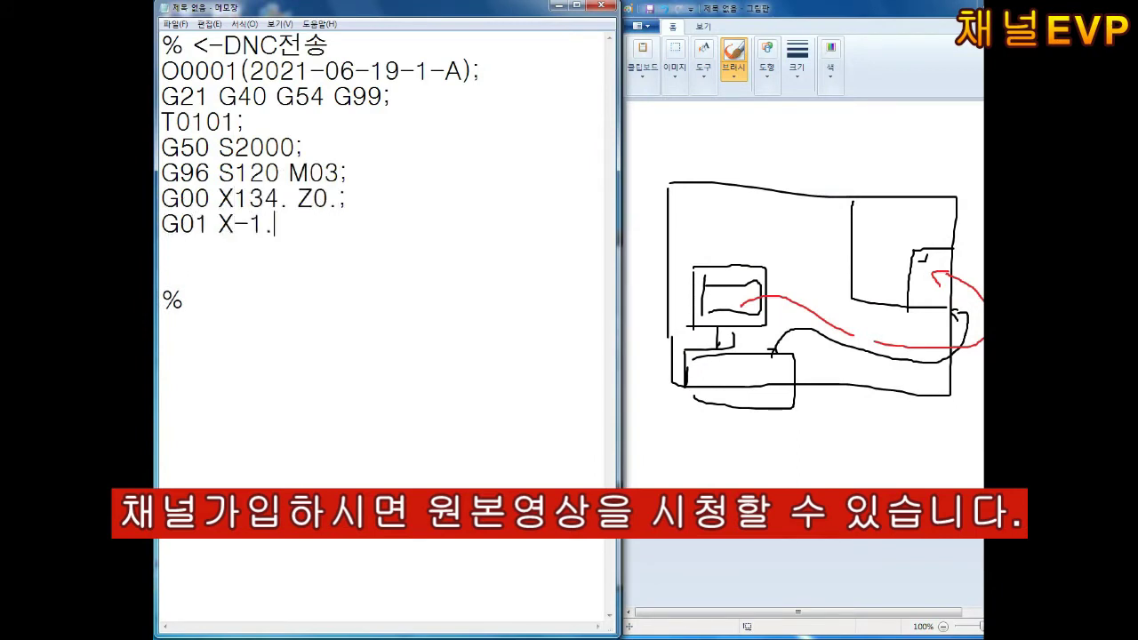
text(6 F0.1 M08;)
key(Return)
text(;)
Add the G71 roughing cycle: G71 U4. R0.5, G71 P10 Q20 U0.4 W0.2 F0.2, and N10 G42 G00 X16
key(Return)
text(G00 X134.;)
key(Return)
text(G71)
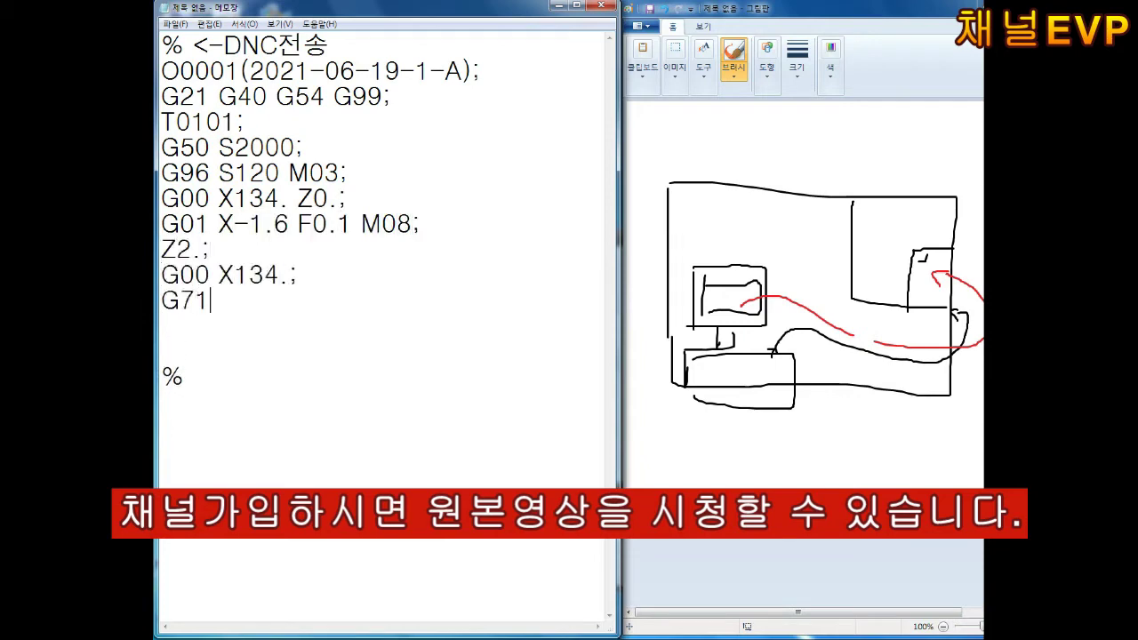
text( U4. R0.5;)
key(Return)
text(G71 )
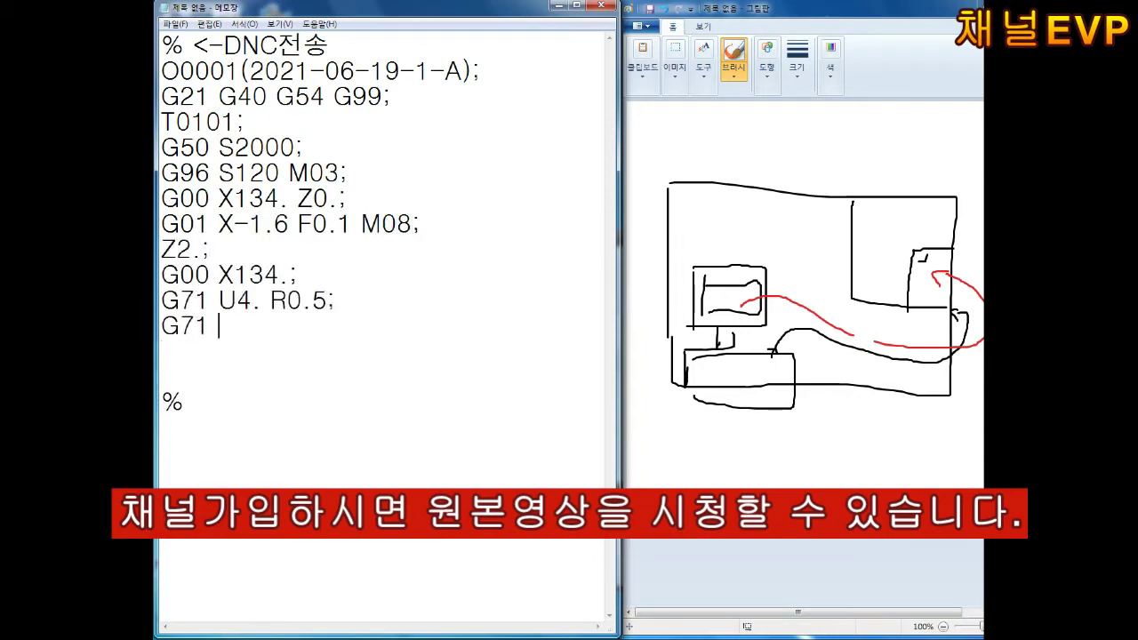
text(P10 Q20 U0.4 W0.2 F0.2; N10 G42 G00 X)
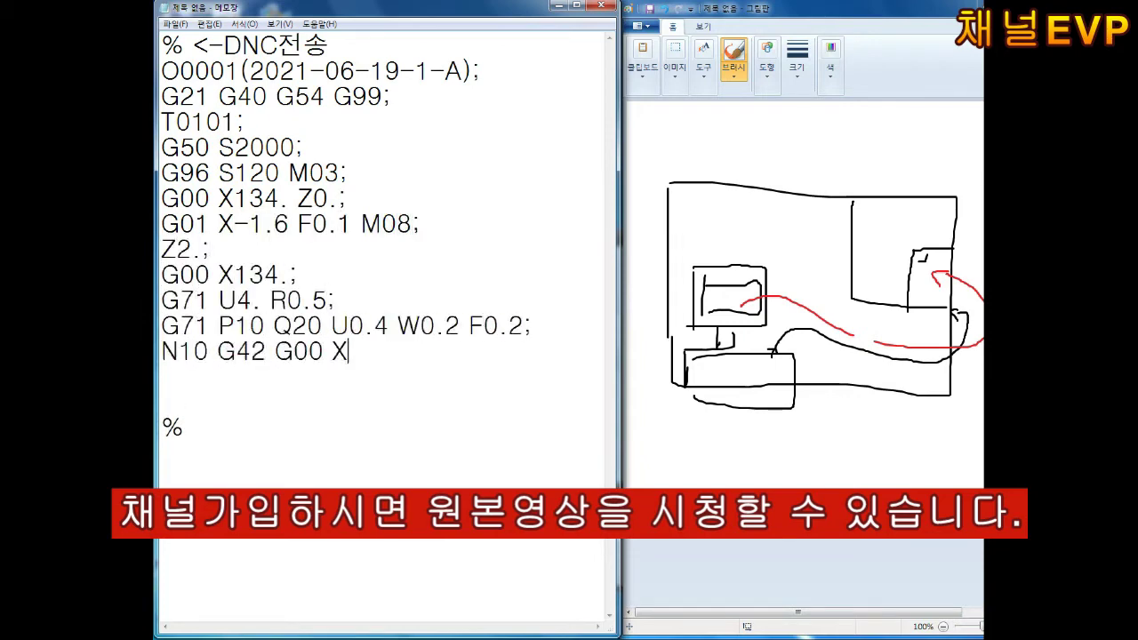
text(16.)
text(;)
Add contour moves Z2., G01 X24. Z-2., Z-33. and G02 X28. Z-35. R2
key(Return)
text((Z2.); )
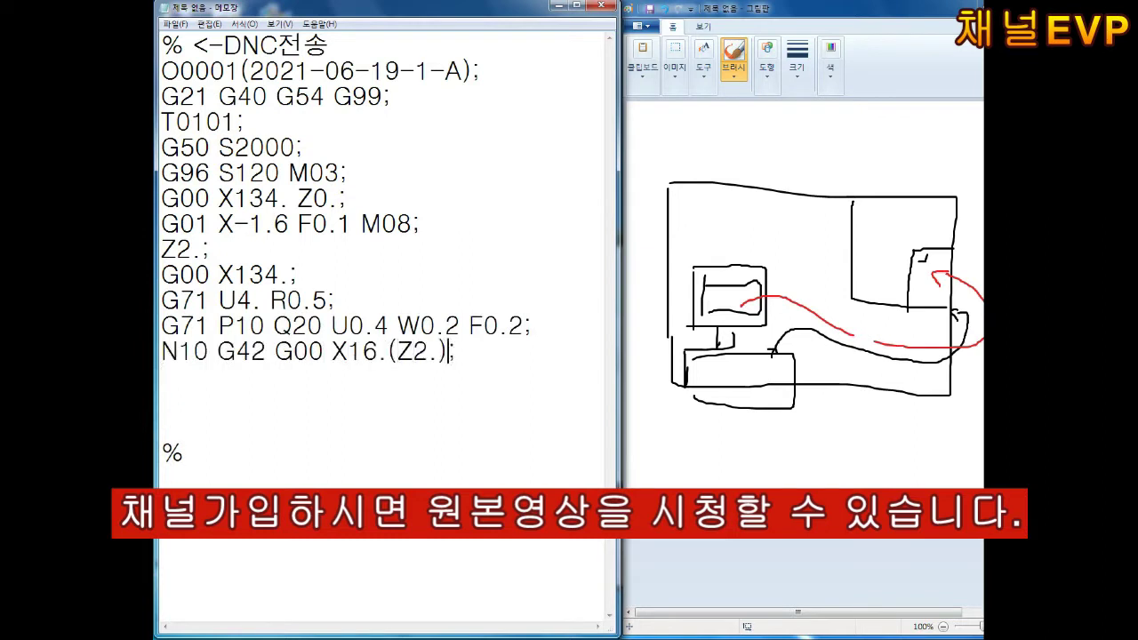
text(G01 X24. Z-2.;)
key(Return)
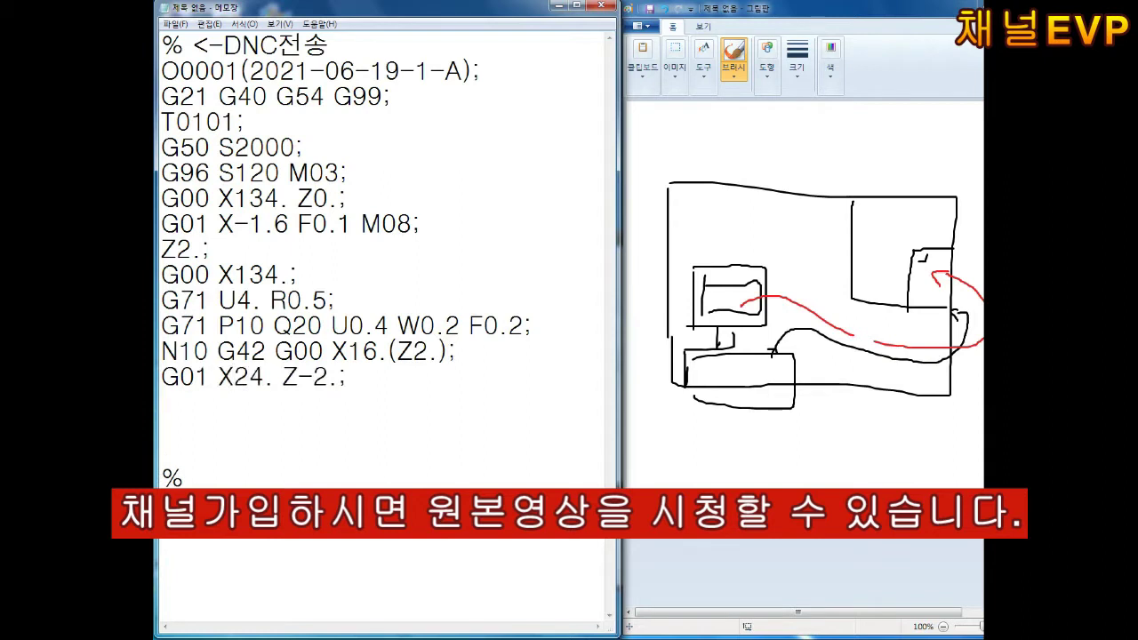
text(Z-)
text(33.;)
key(Return)
text(G02 X28. Z-35. R2.)
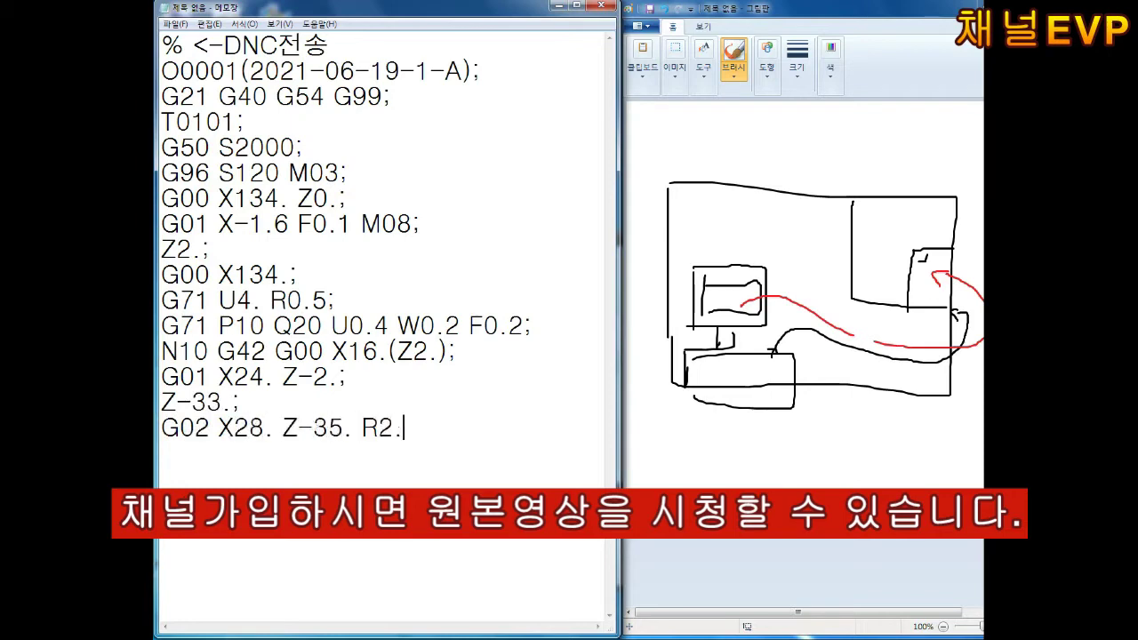
Finish the contour with G01 X114., G03 X120. Z-38. R3., G01 Z-65. and N20 G40 X134
key(Return)
text(G0 X)
key(BackSpace)
key(BackSpace)
text(1 X114.)
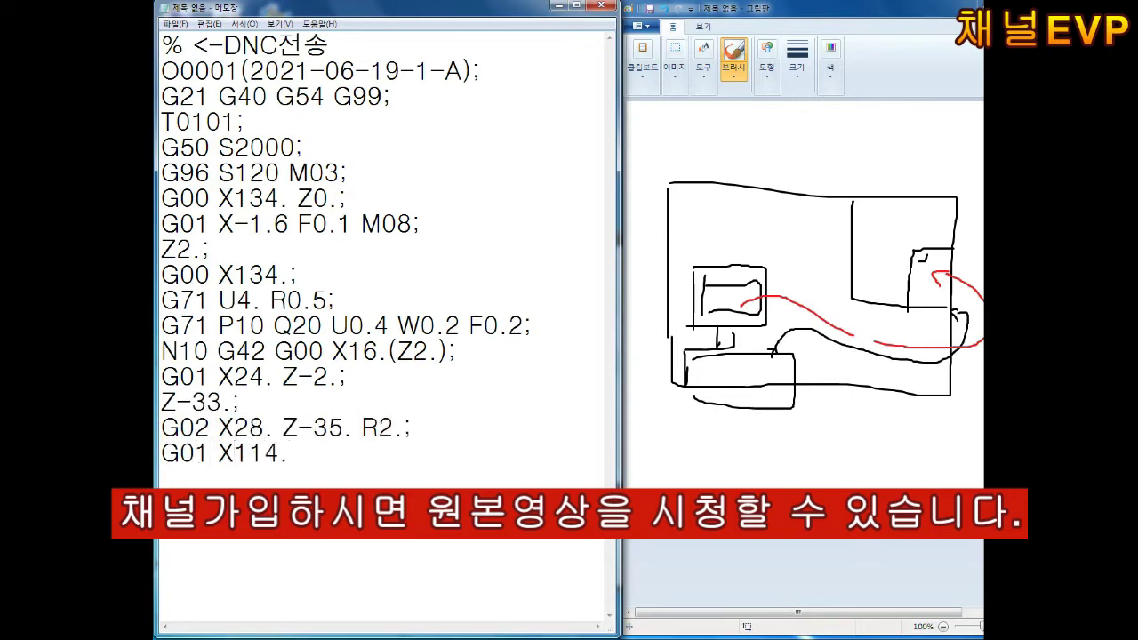
text(;)
key(Return)
text(G03 X120. Z-38. R3.;)
key(Return)
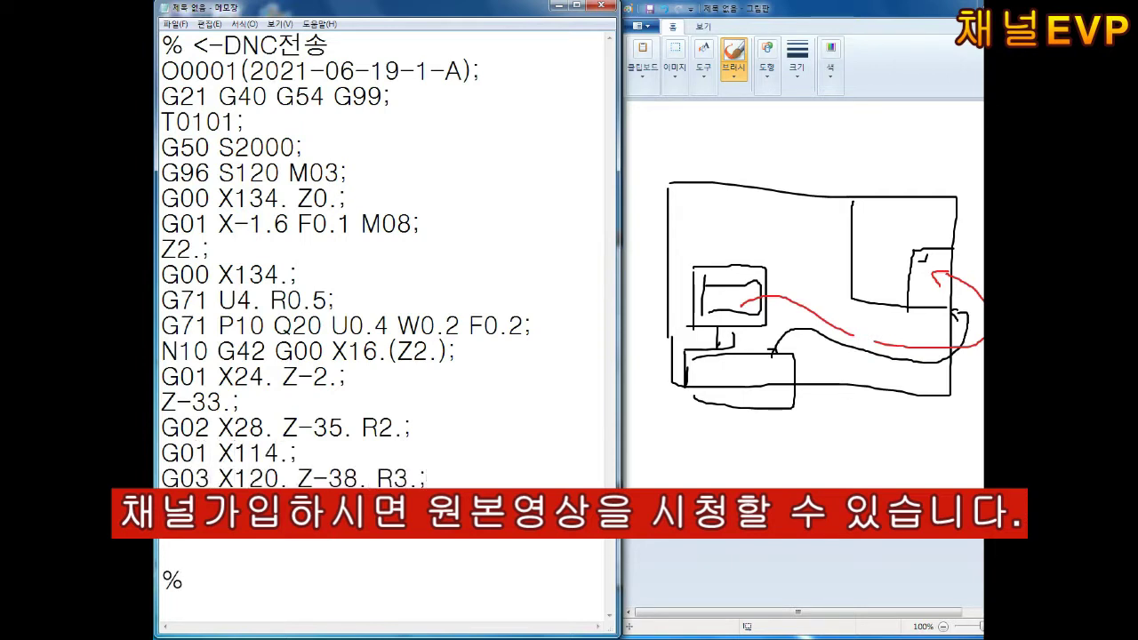
key(Return)
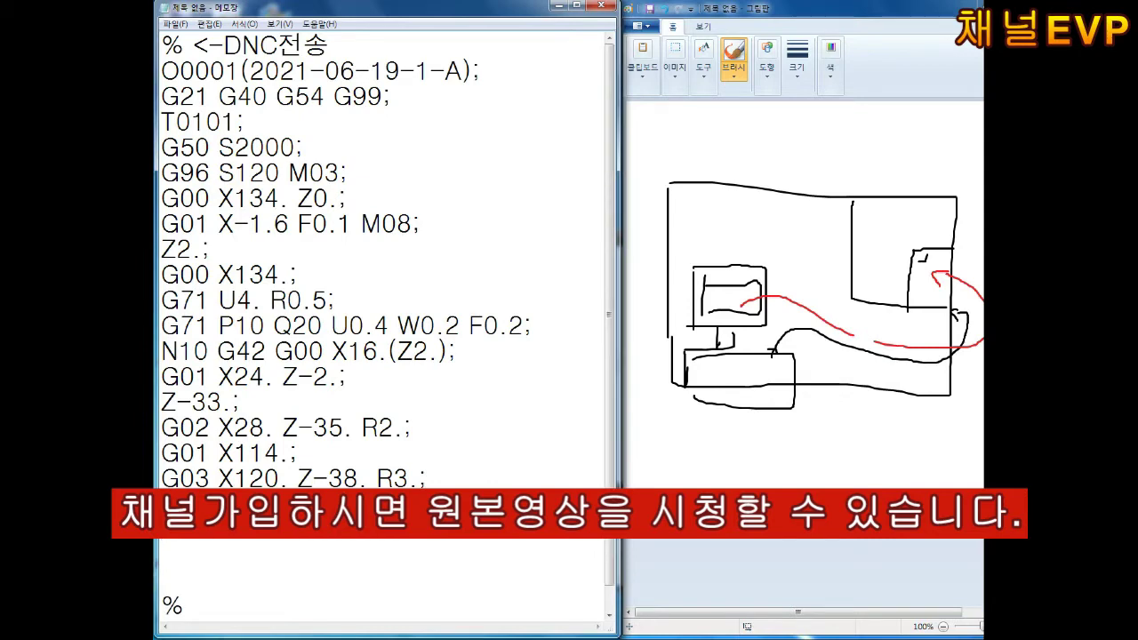
key(Return)
text(G01 Z-)
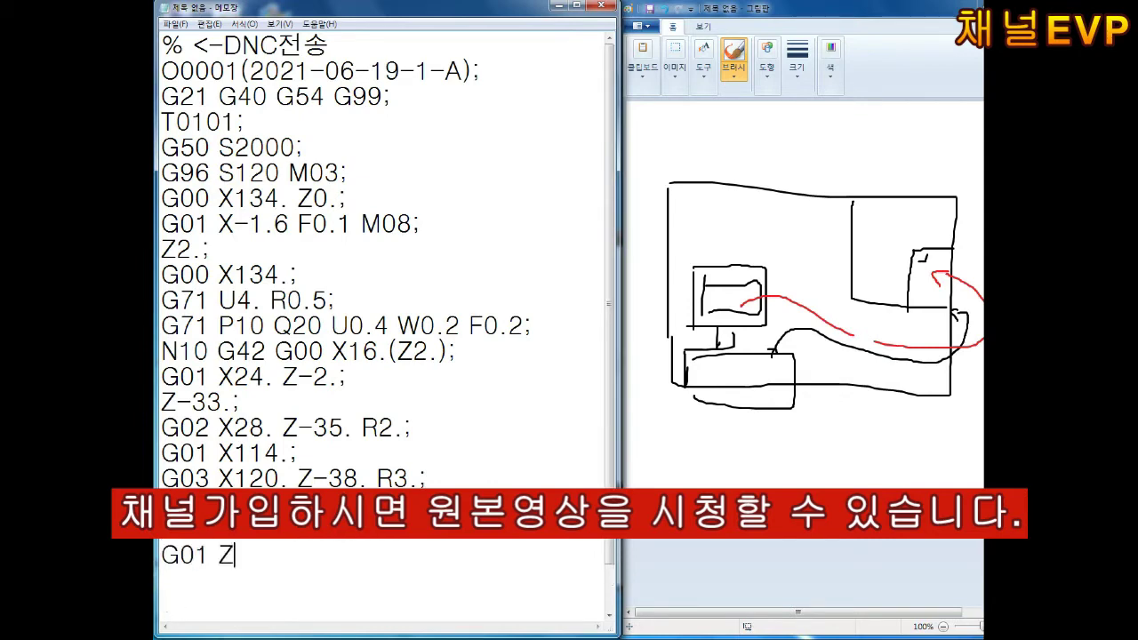
text(65.; )
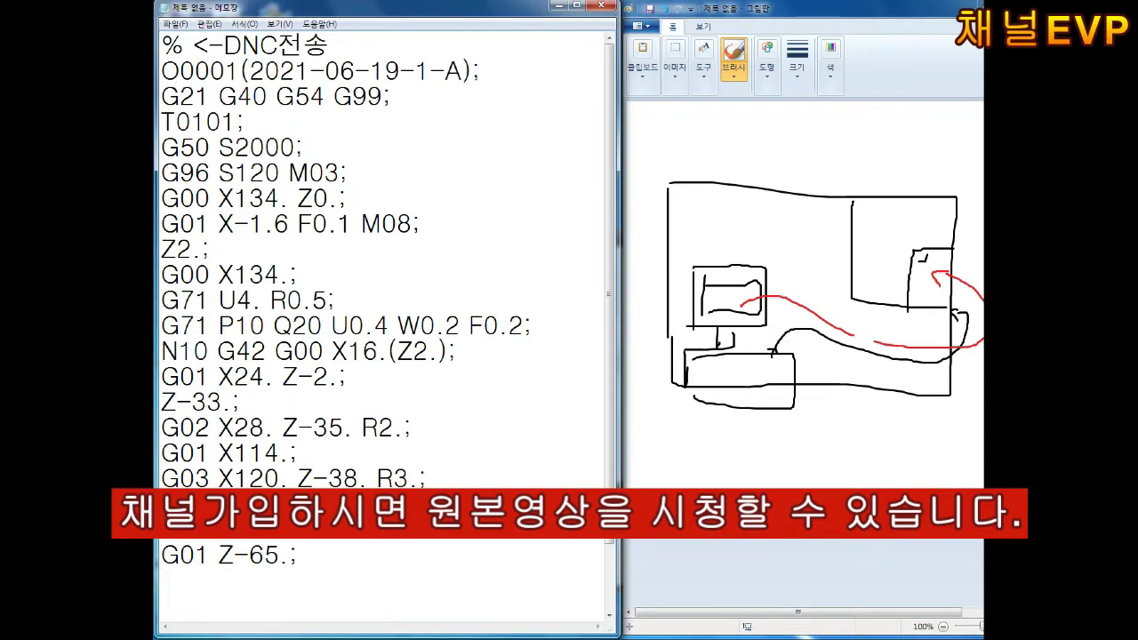
text(N20 G40 X134.;)
Add the retract G00 X150. Z150. M09, then M05, M01 and tool change T0303
key(Return)
text(G00 X15)
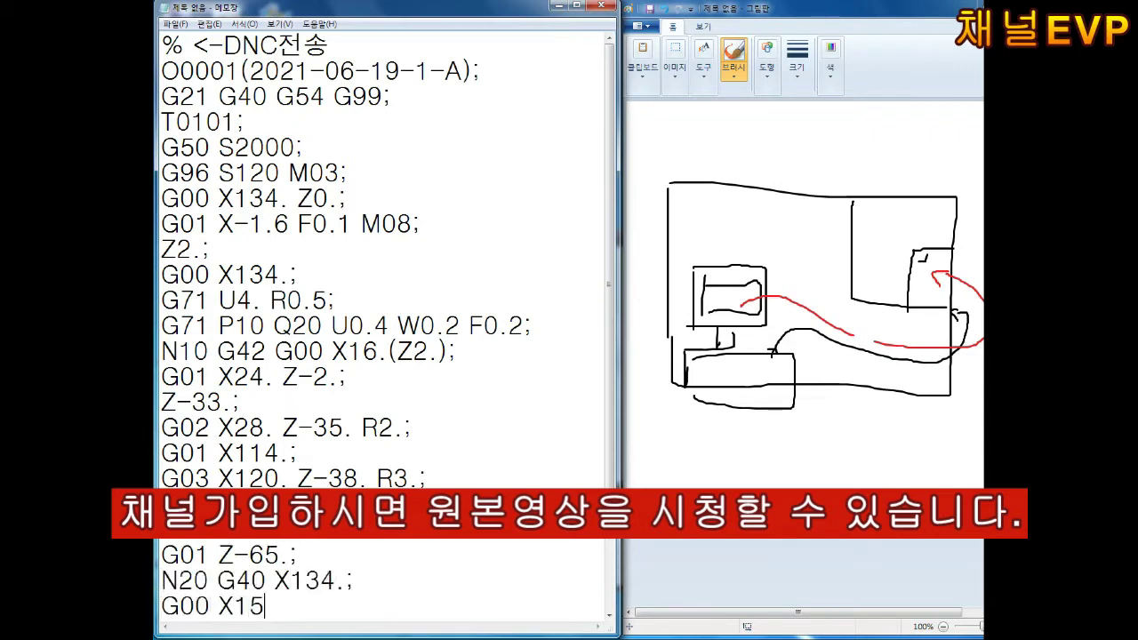
text(0. Z150. M09;)
key(Return)
text(M05;)
key(Return)
text(M01; )
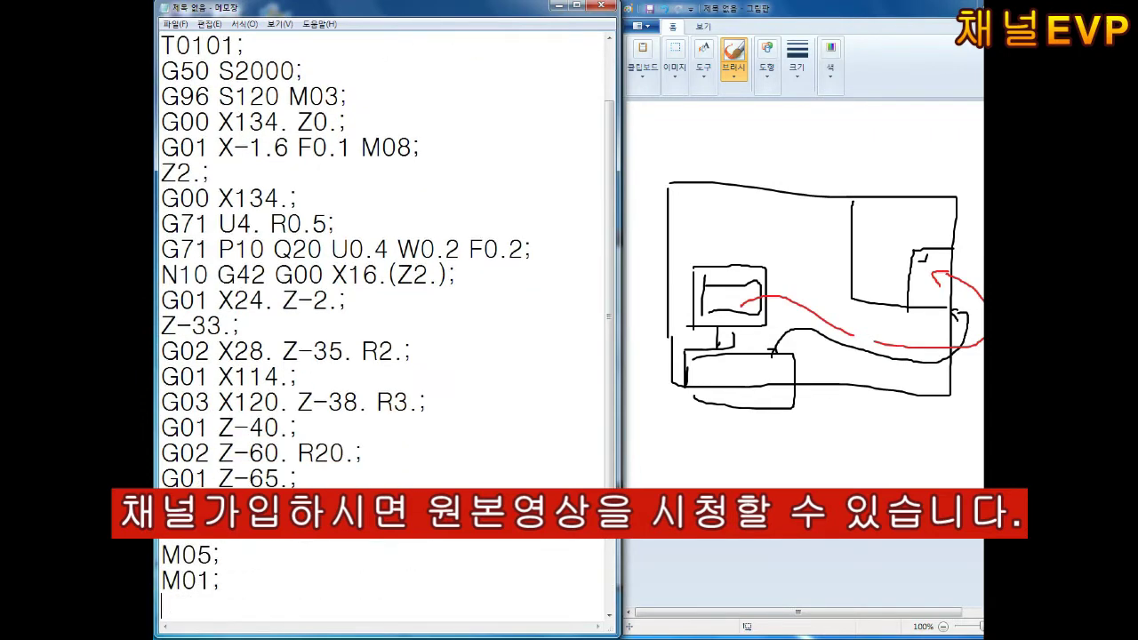
text(T0303;)
Add the finishing pass: G96 S150 M03, G00 X134. Z2., G70 P10 Q20 F0.1 M08, retract and M05
key(Return)
text(G96 S150)
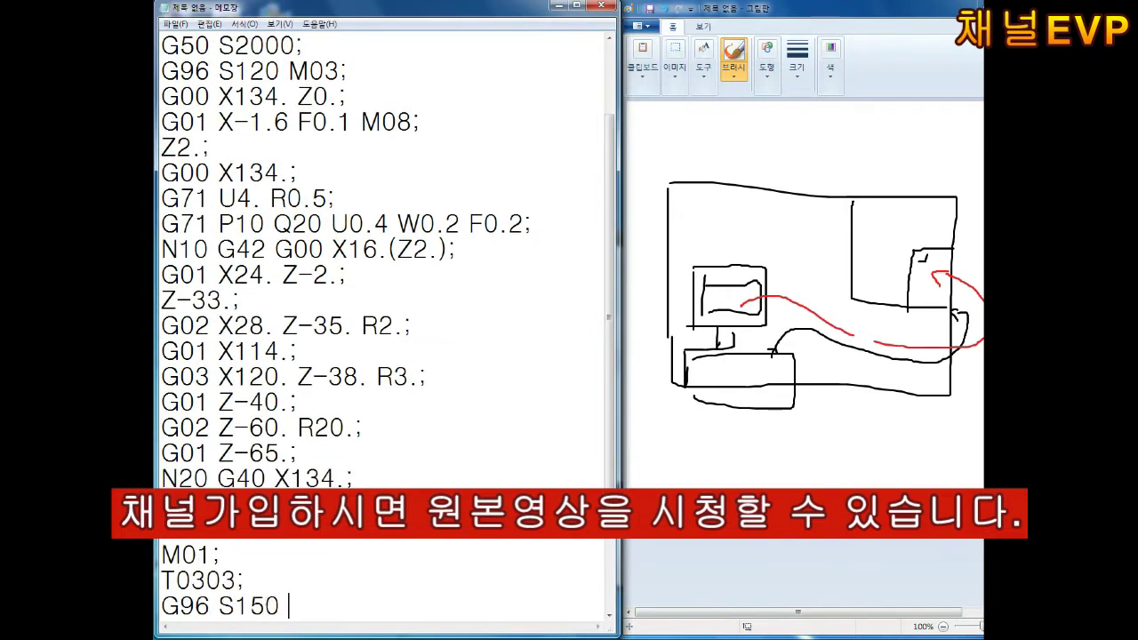
text( M03;)
key(Return)
text(G00 X134. Z2.)
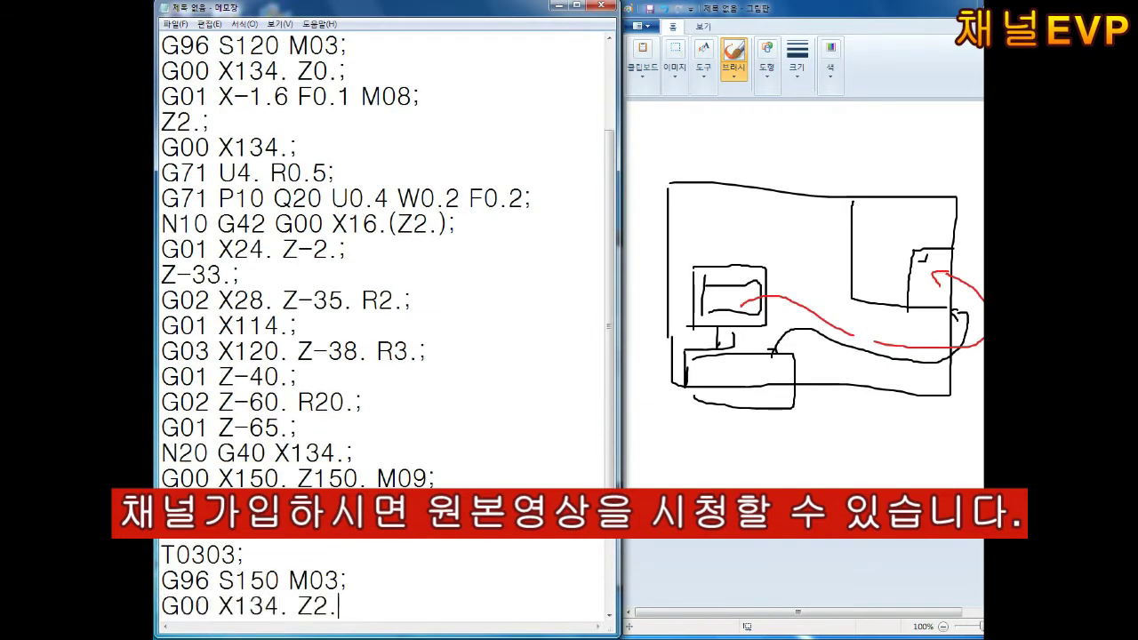
text(;)
key(Return)
text(G7)
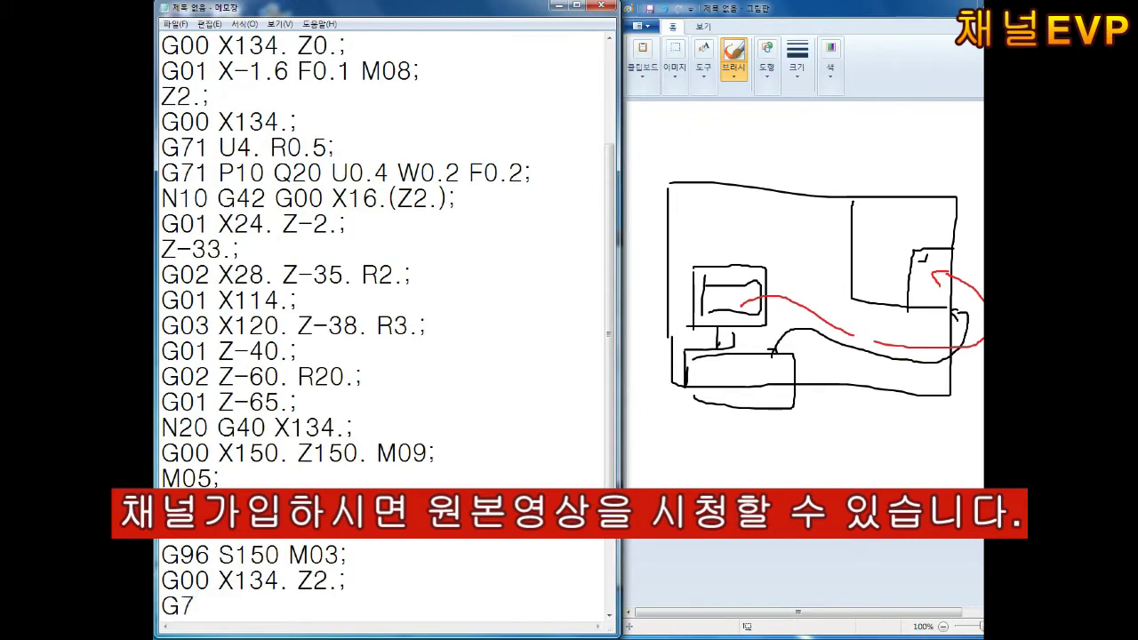
key(BackSpace)
key(BackSpace)
key(BackSpace)
text(G70 P10 Q20 F0.1 M08;)
key(Return)
text(G00 X150. Z150.)
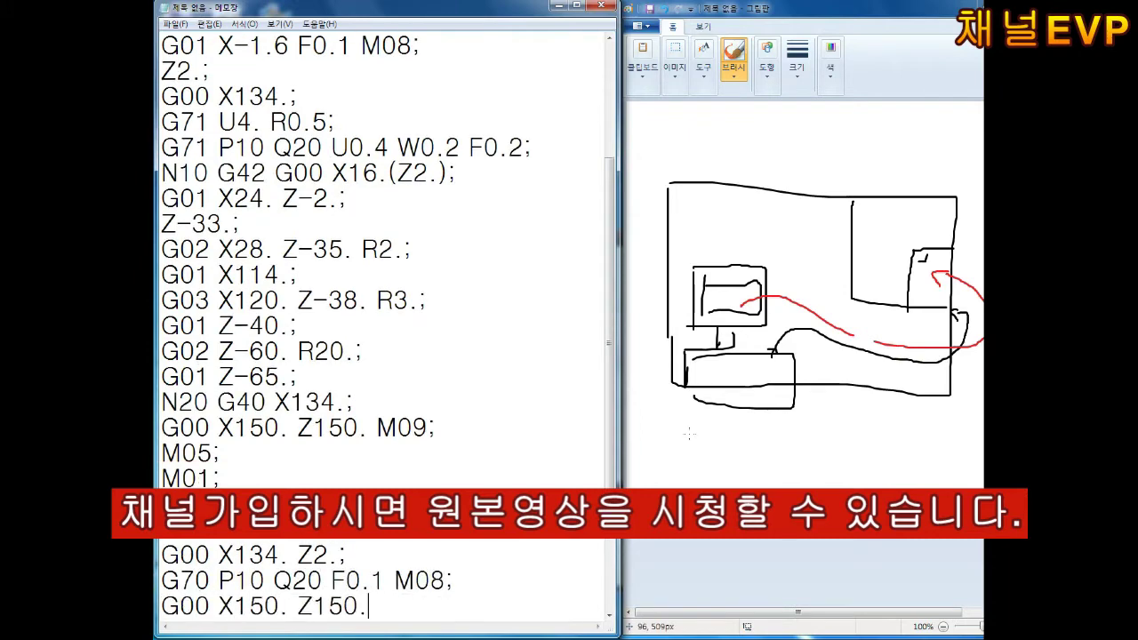
text( M09;)
key(Return)
text(5;)
key(Return)
End the program with M02 and %, then save it as 2021-06-19-1-A in a new 2021-06-19 folder
text(M02;)
key(Return)
text(%)
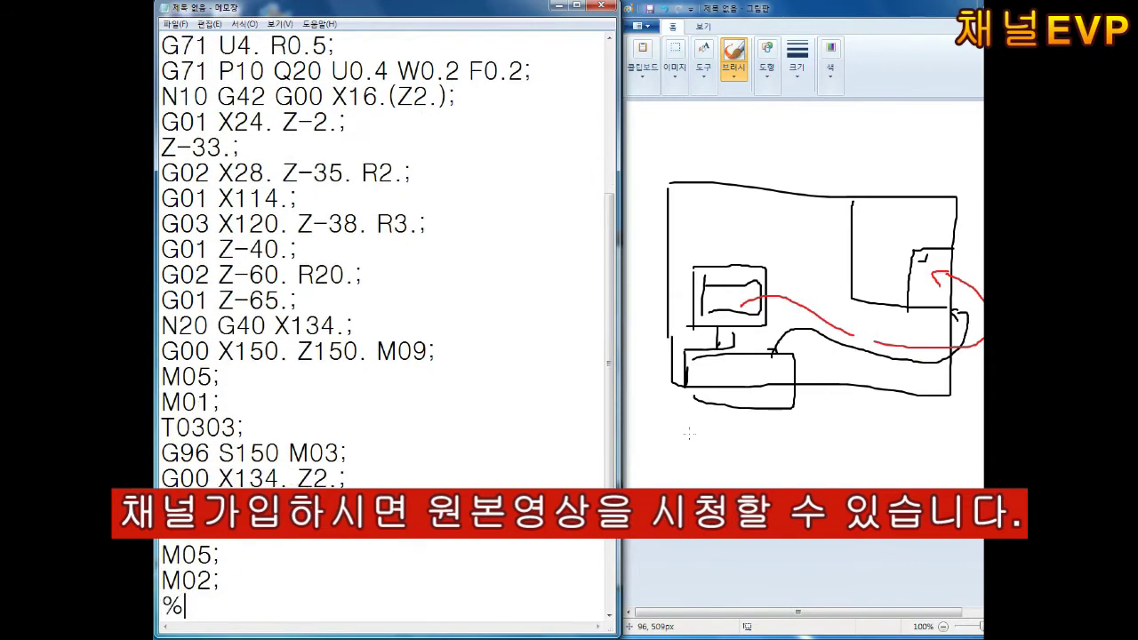
key(ctrl+s)
right_click(493, 135)
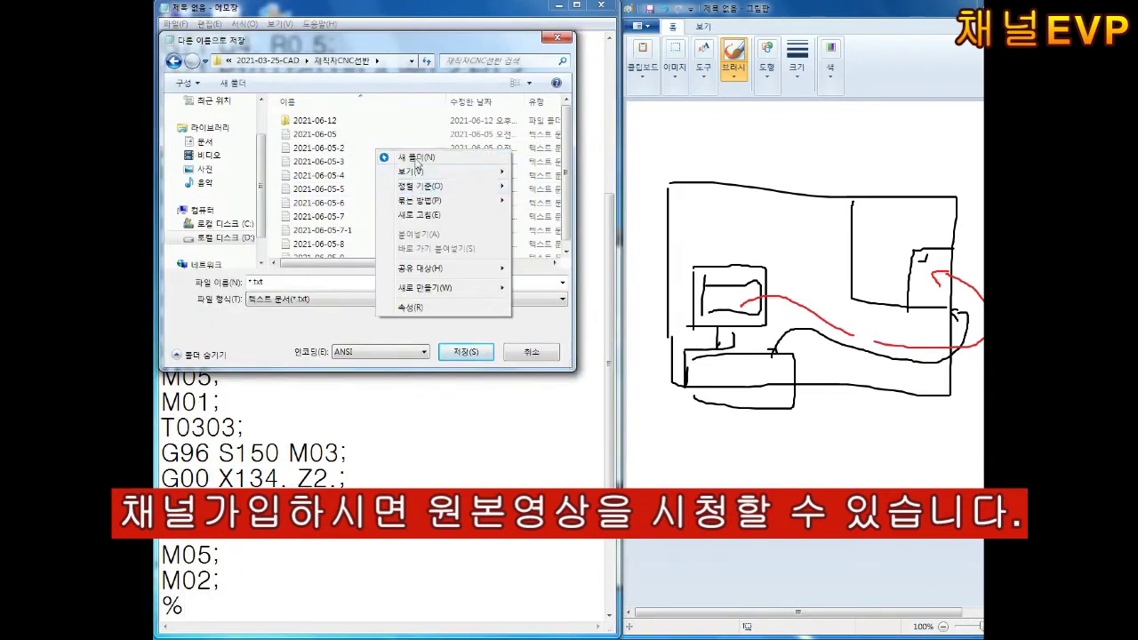
click(534, 273)
text(021-06-19)
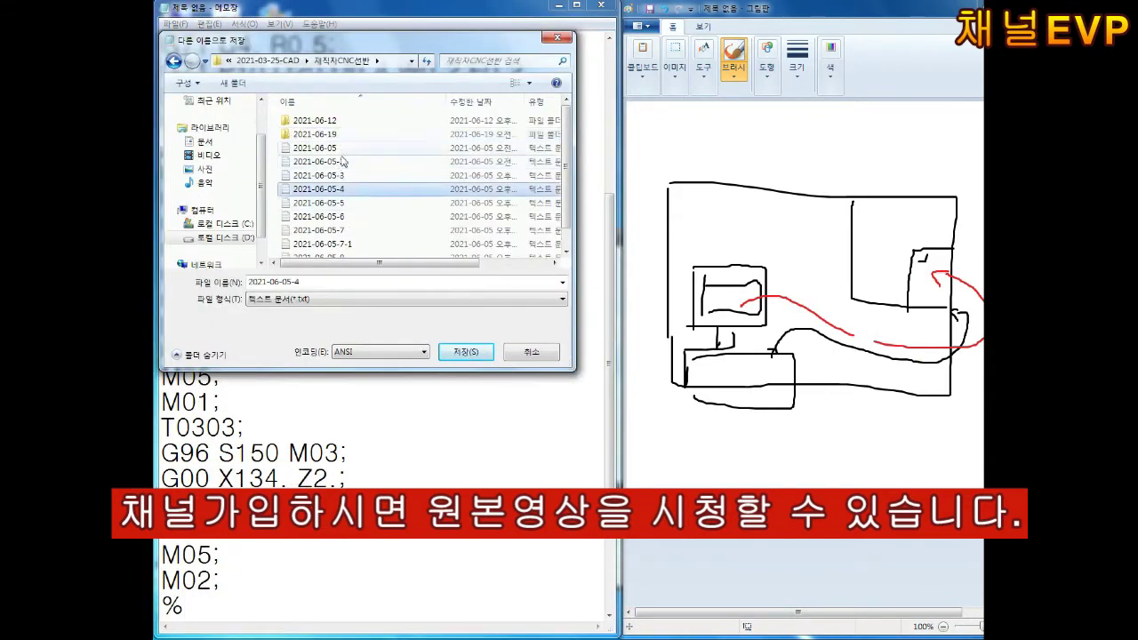
click(370, 188)
double_click(321, 135)
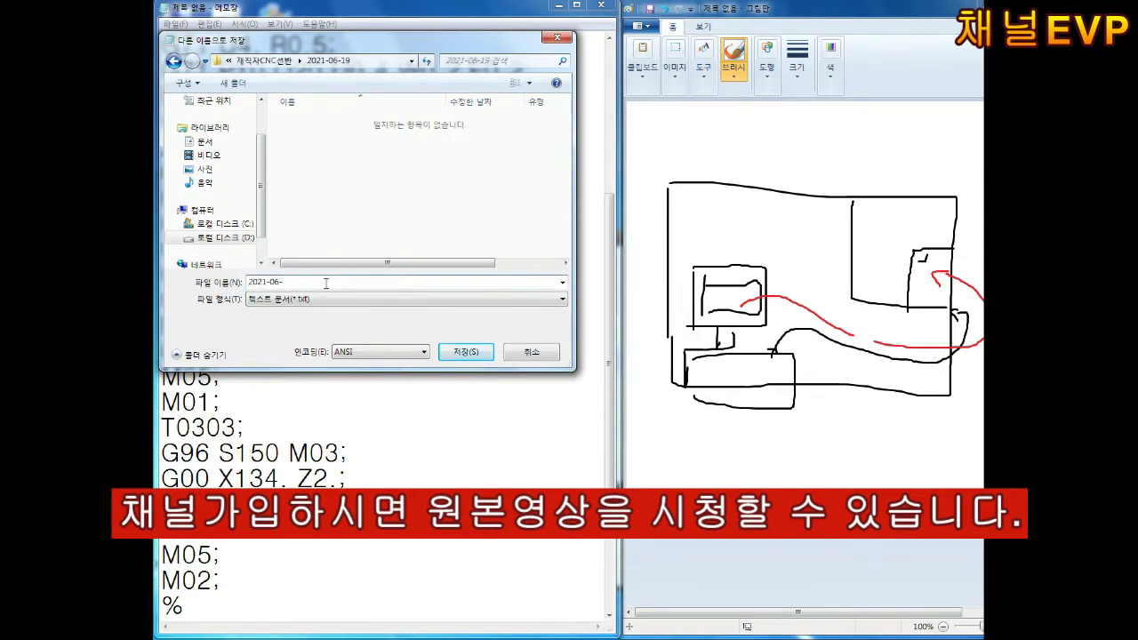
text(A)
key(Return)
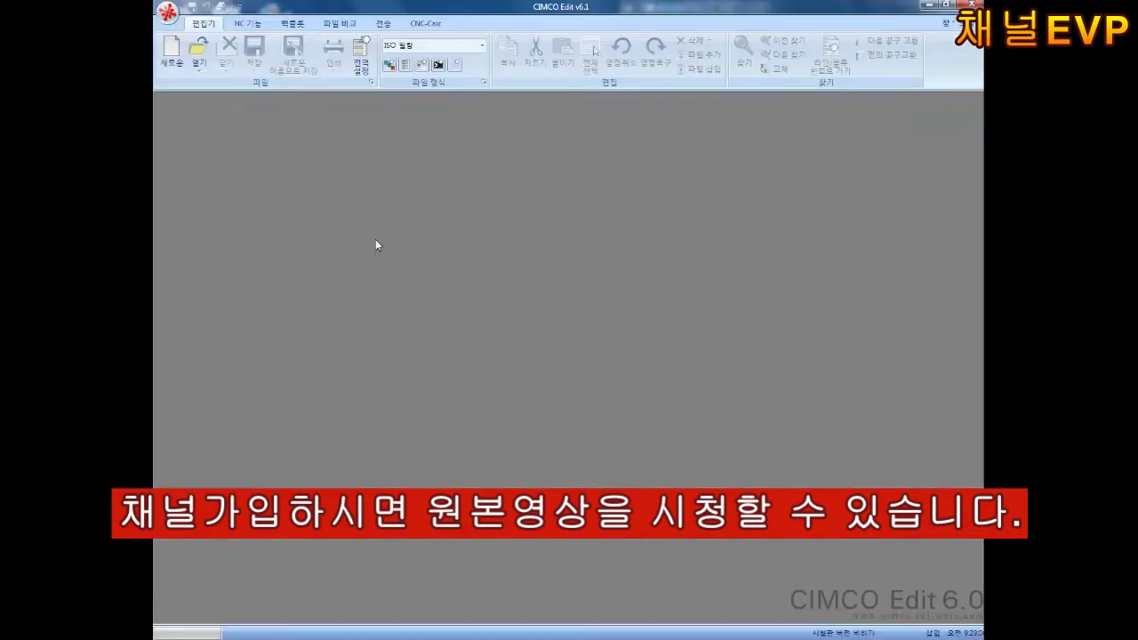
Open 2021-06-19-1-A.txt in CIMCO Edit and play back its toolpath in the backplot view
key(ctrl+o)
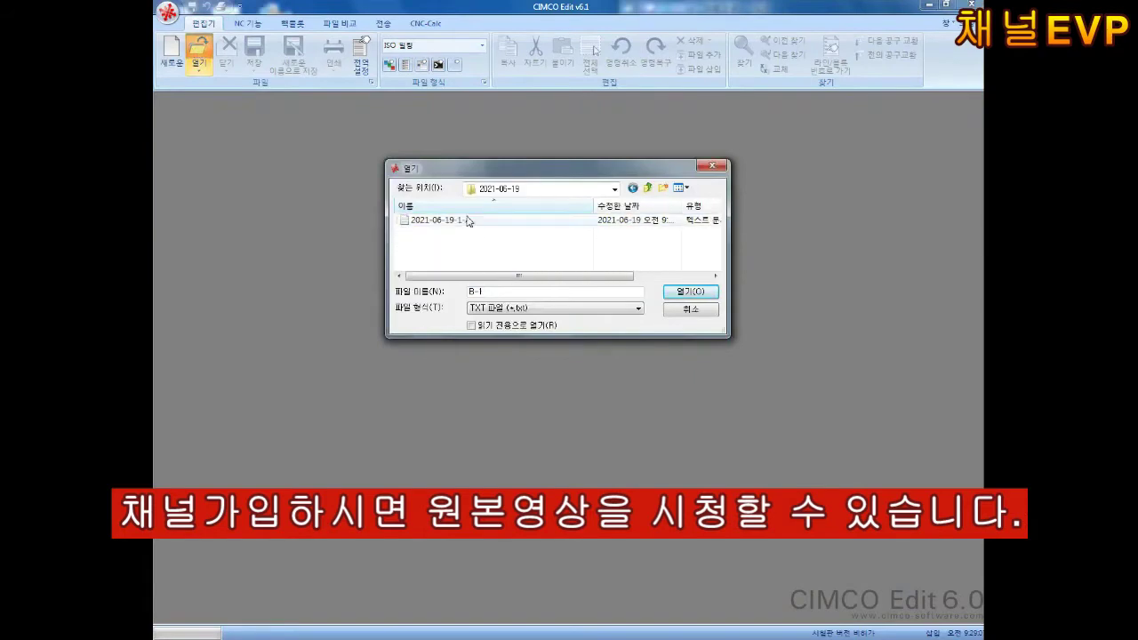
double_click(469, 220)
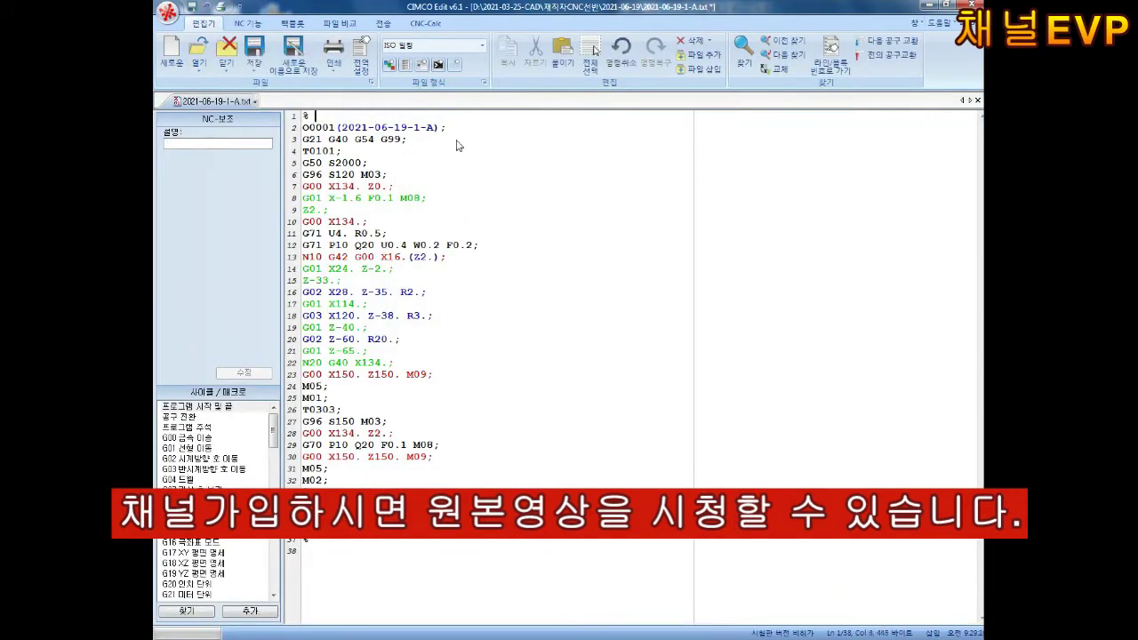
key(alt+b)
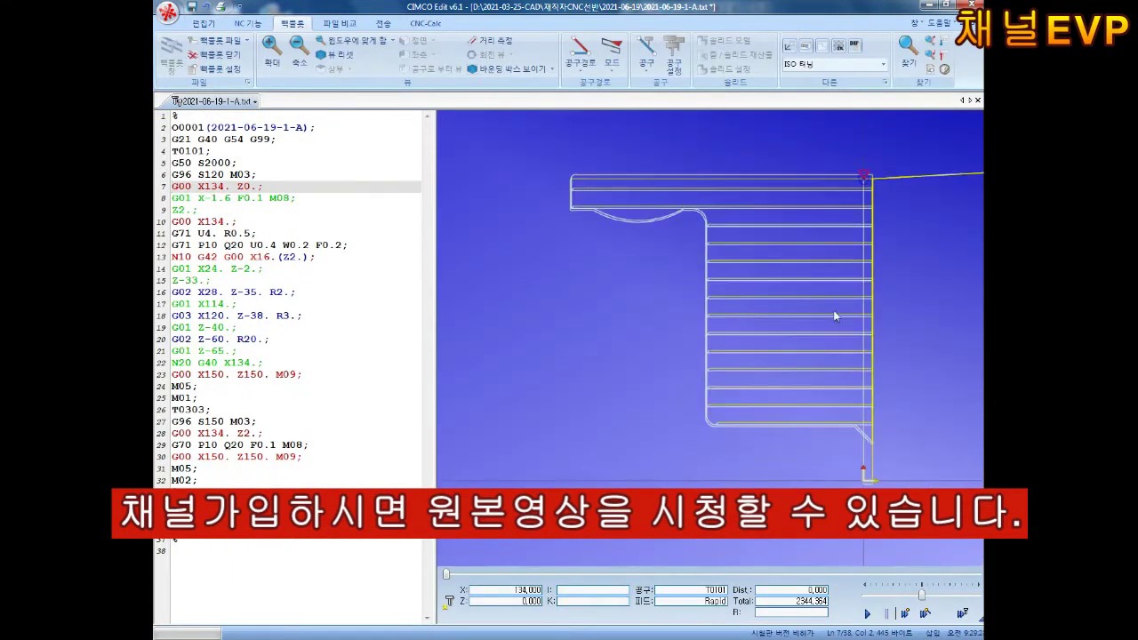
click(867, 614)
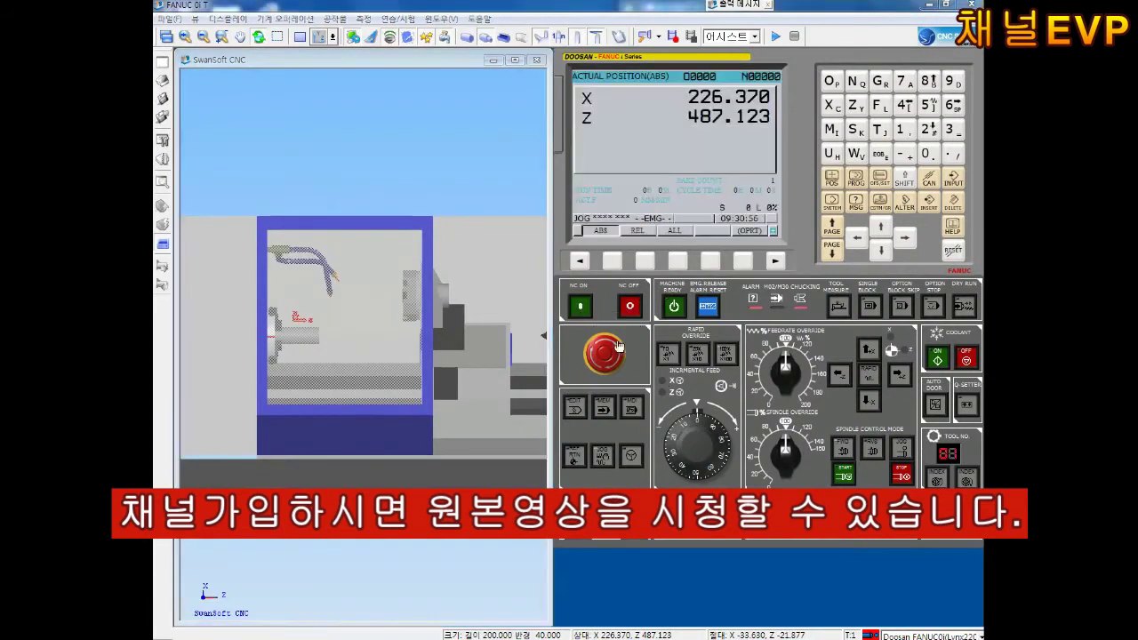
Home the axes to X 260.000, Z 509.000, cycle the NC power off and on, and clear the emergency stop
click(575, 456)
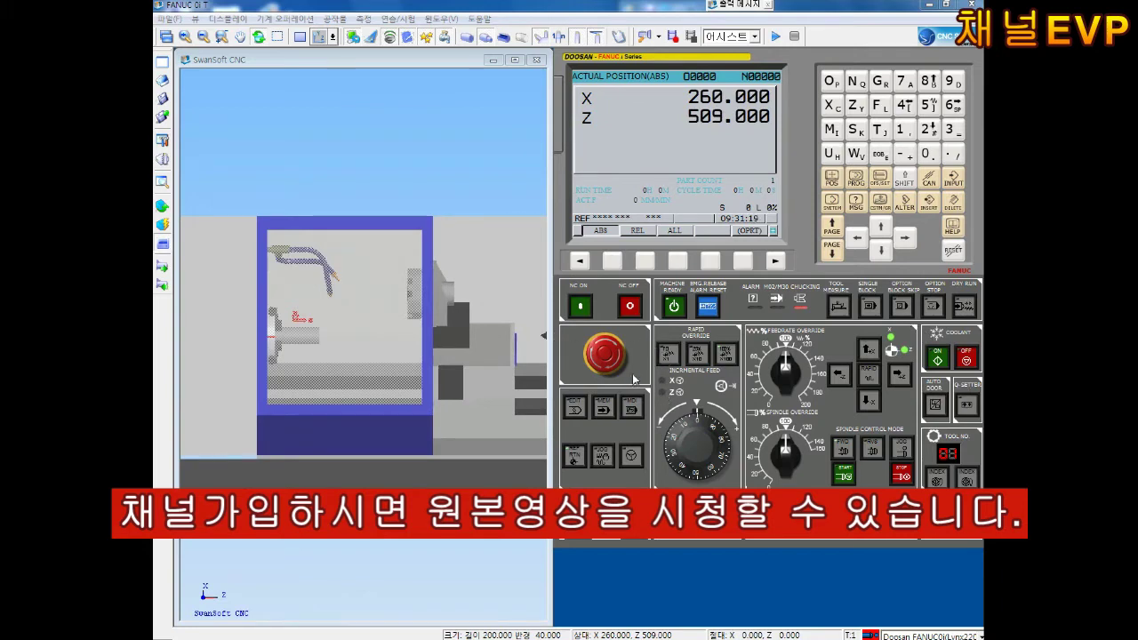
click(630, 307)
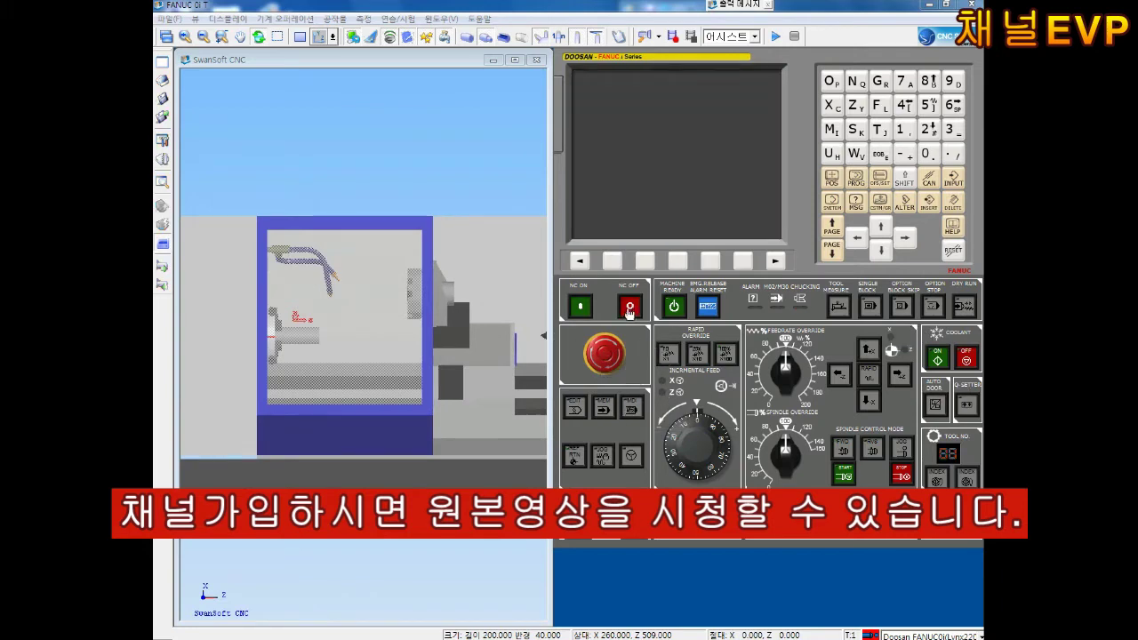
click(582, 308)
click(676, 304)
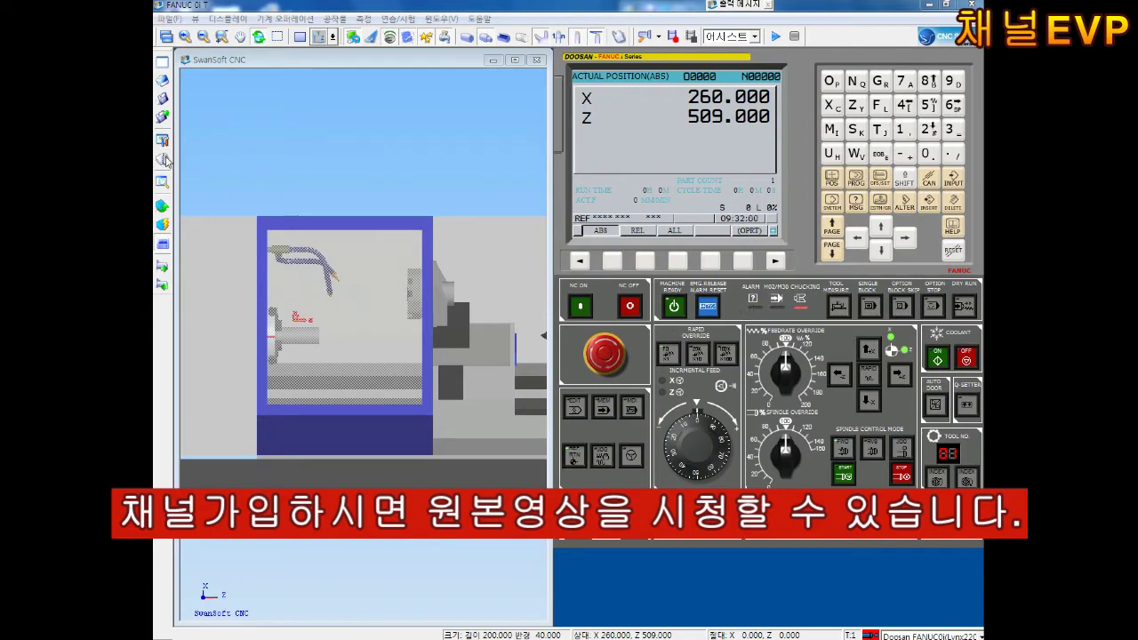
click(164, 160)
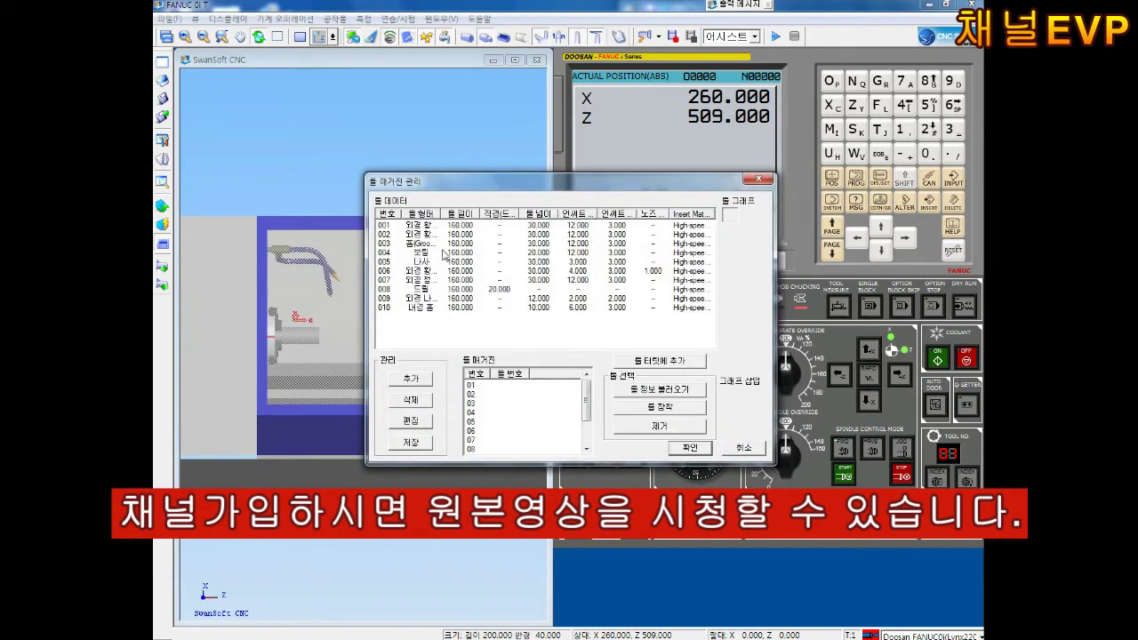
Give tool 001 a 35° insert, place it in magazine slot 01, and add it to turret station 1
double_click(448, 228)
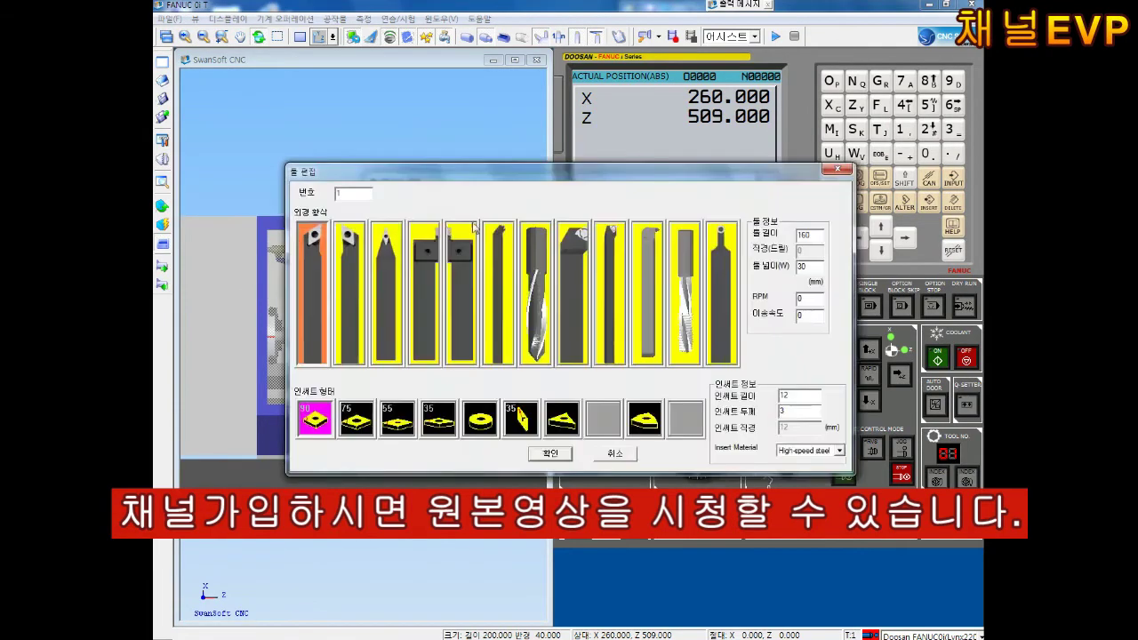
click(438, 419)
click(551, 453)
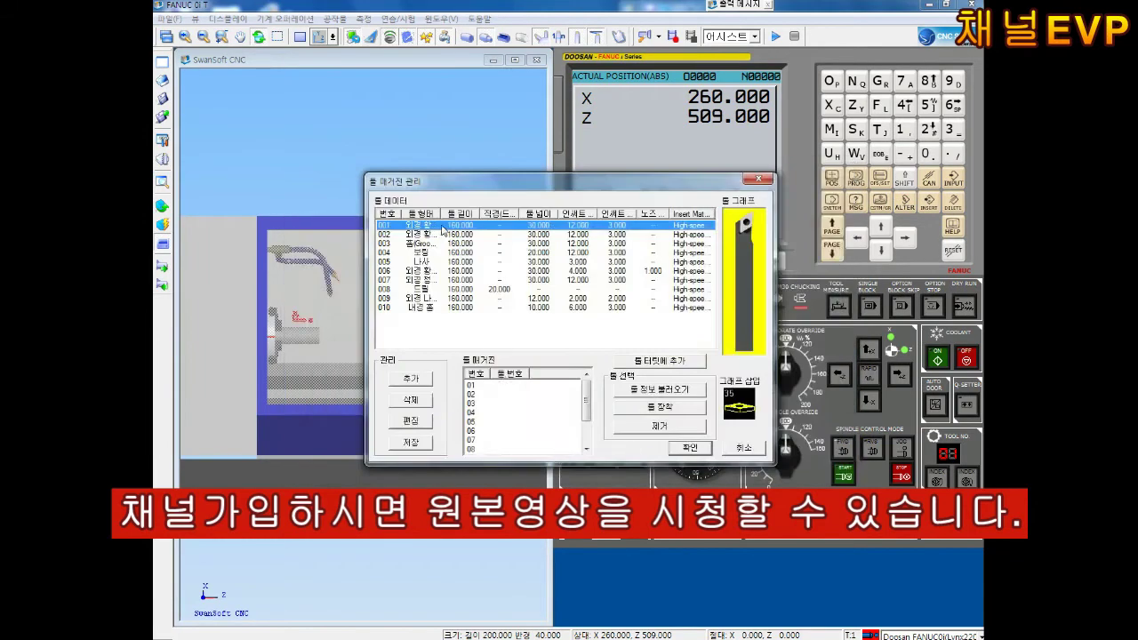
drag(443, 230, 494, 392)
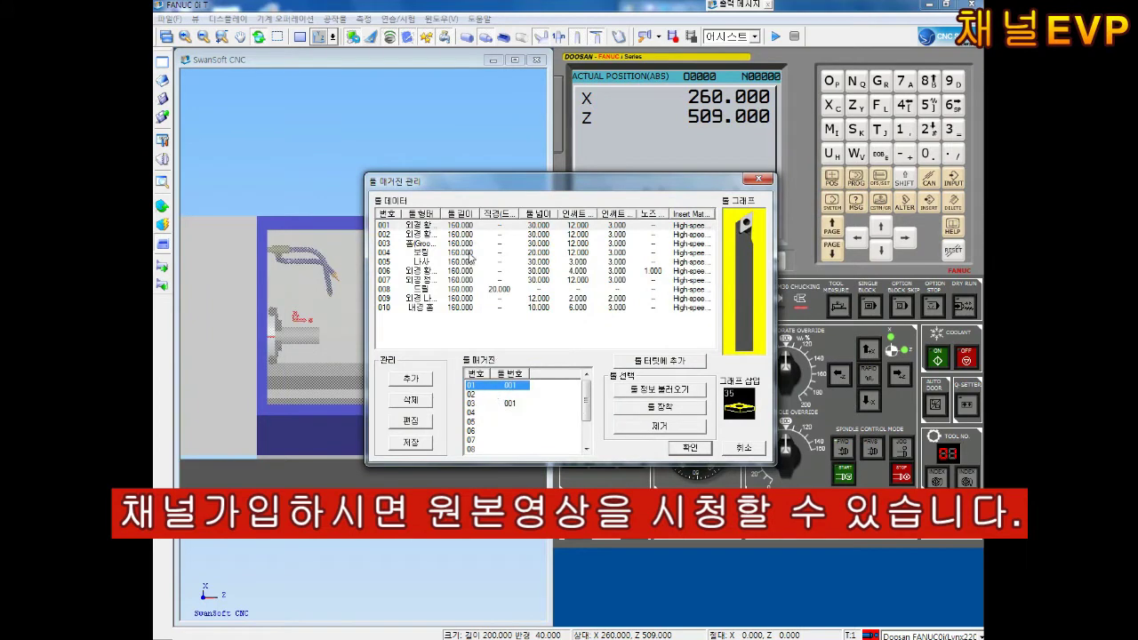
click(660, 361)
click(703, 373)
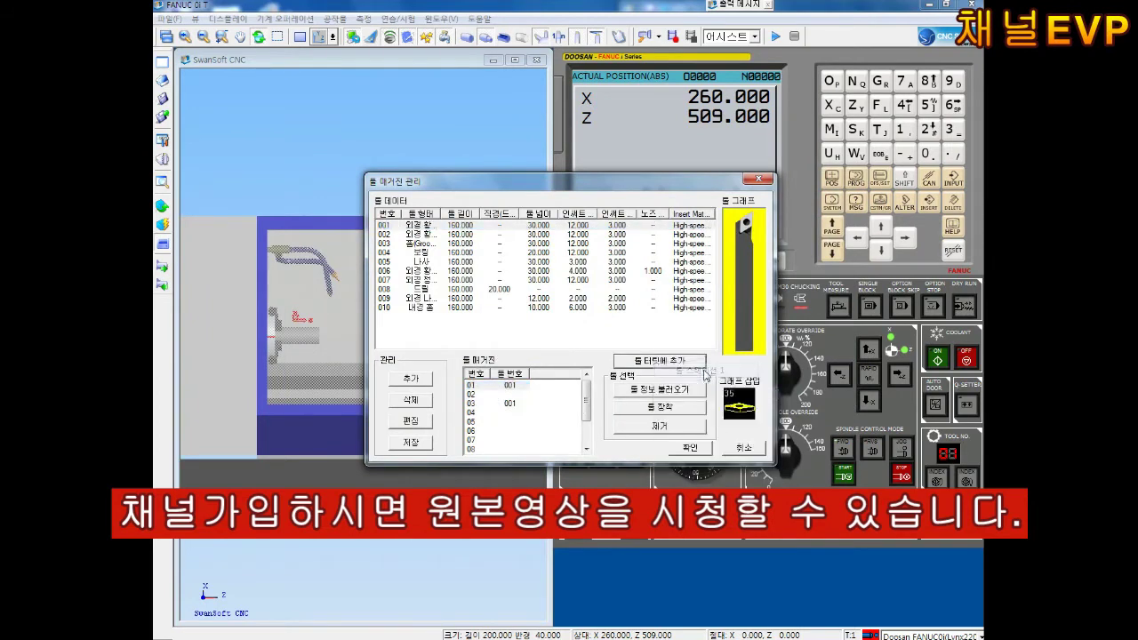
click(691, 449)
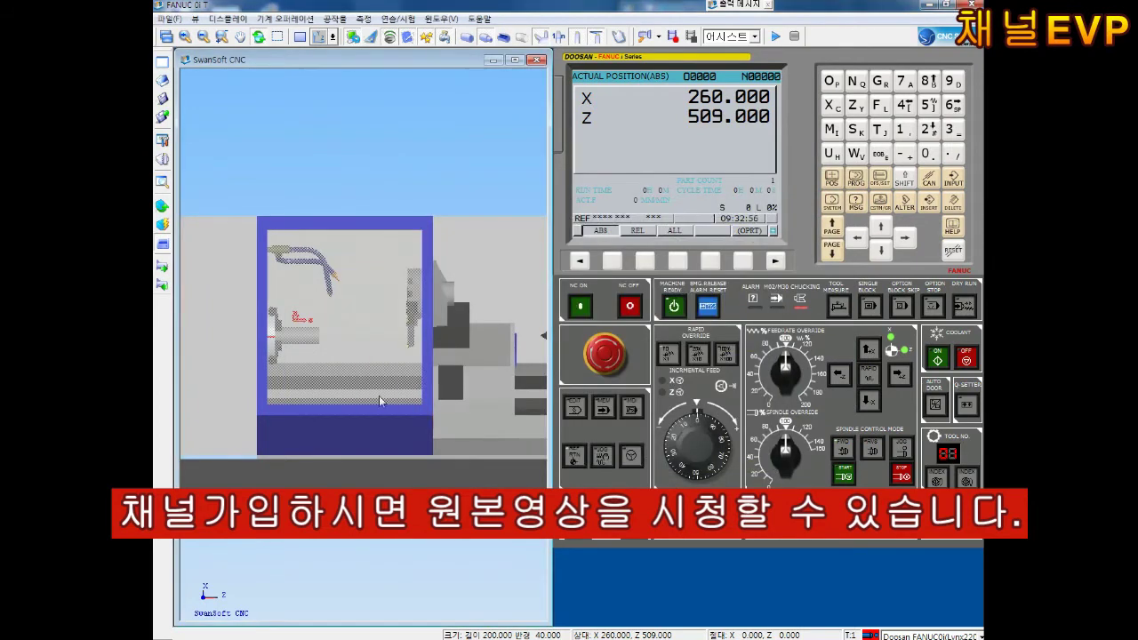
scroll(379, 402, up, 3)
Set the workpiece stock to 200 long with a 130 diameter (radius 65)
right_click(174, 198)
click(191, 204)
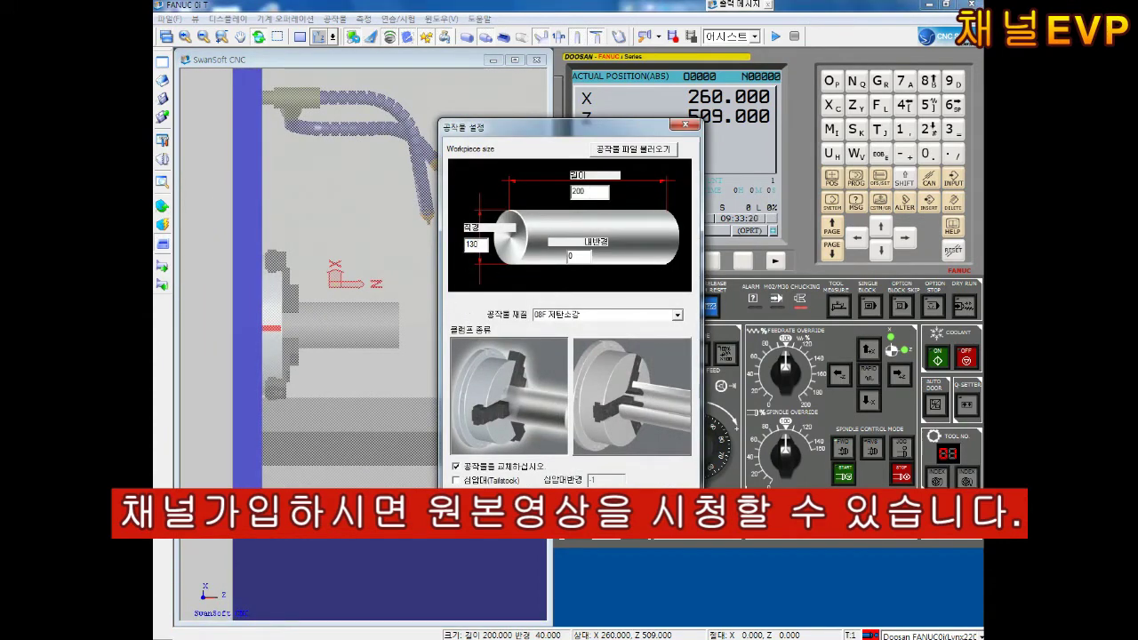
click(622, 516)
scroll(336, 378, up, 2)
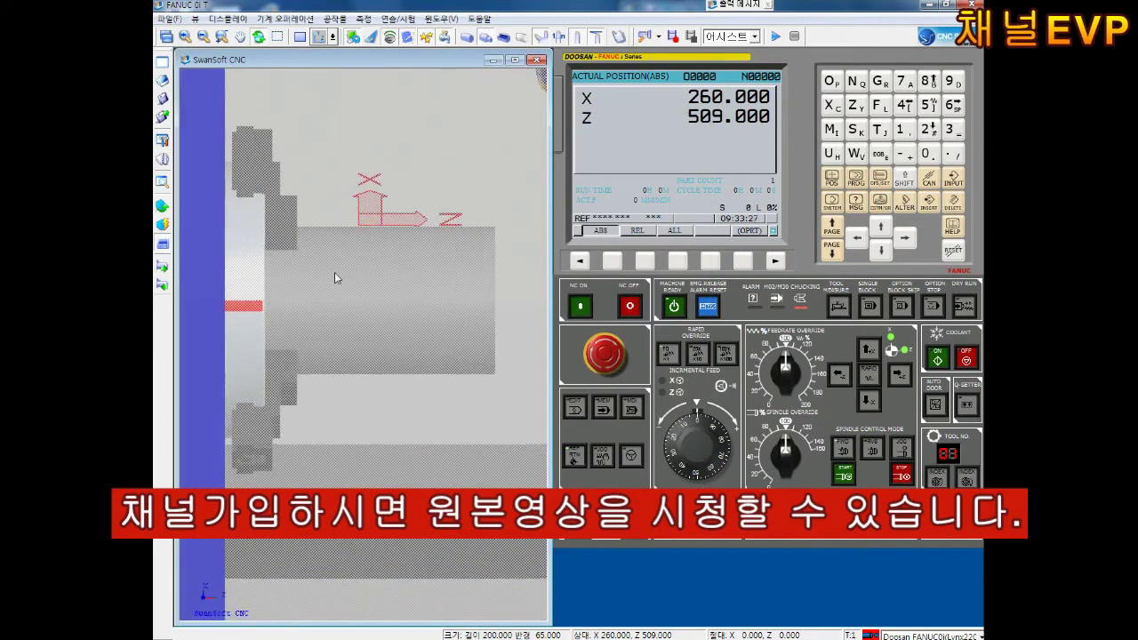
scroll(448, 334, down, 3)
scroll(458, 330, down, 2)
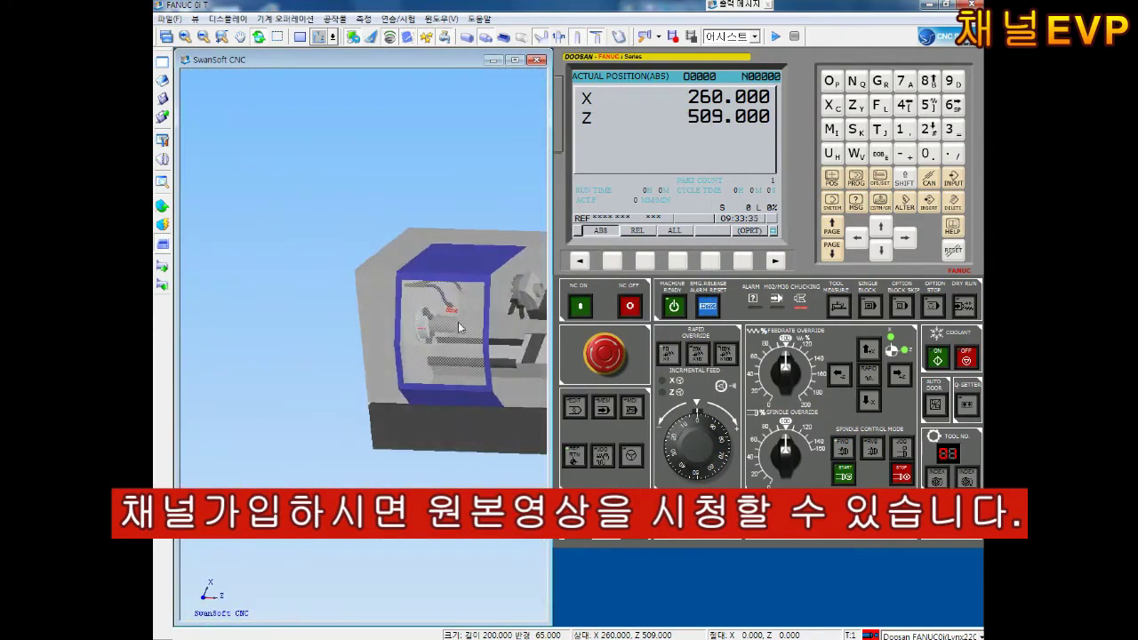
scroll(467, 329, up, 2)
Inspect the clamped stock by tilting the view, switching between 2D and 3D, and toggling the enclosure
mouse_move(475, 330)
mouse_down()
mouse_move(326, 305)
mouse_move(221, 263)
mouse_up()
scroll(326, 305, up, 2)
scroll(356, 303, down, 3)
scroll(391, 301, up, 1)
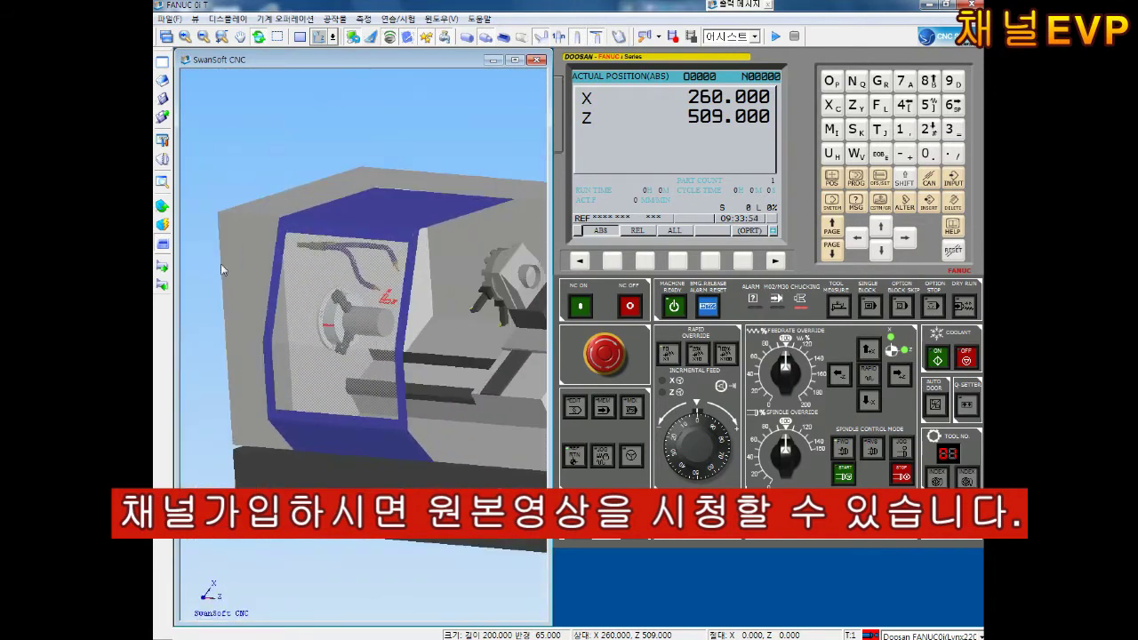
click(300, 38)
click(302, 41)
click(301, 40)
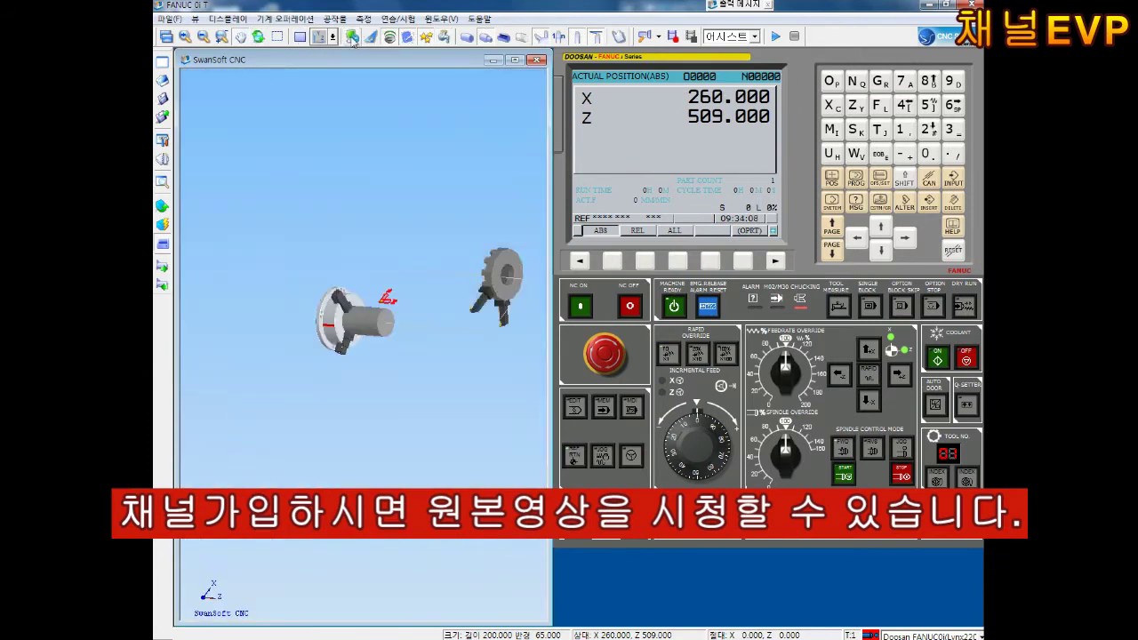
click(301, 40)
click(301, 40)
click(301, 40)
click(300, 40)
click(301, 40)
click(301, 40)
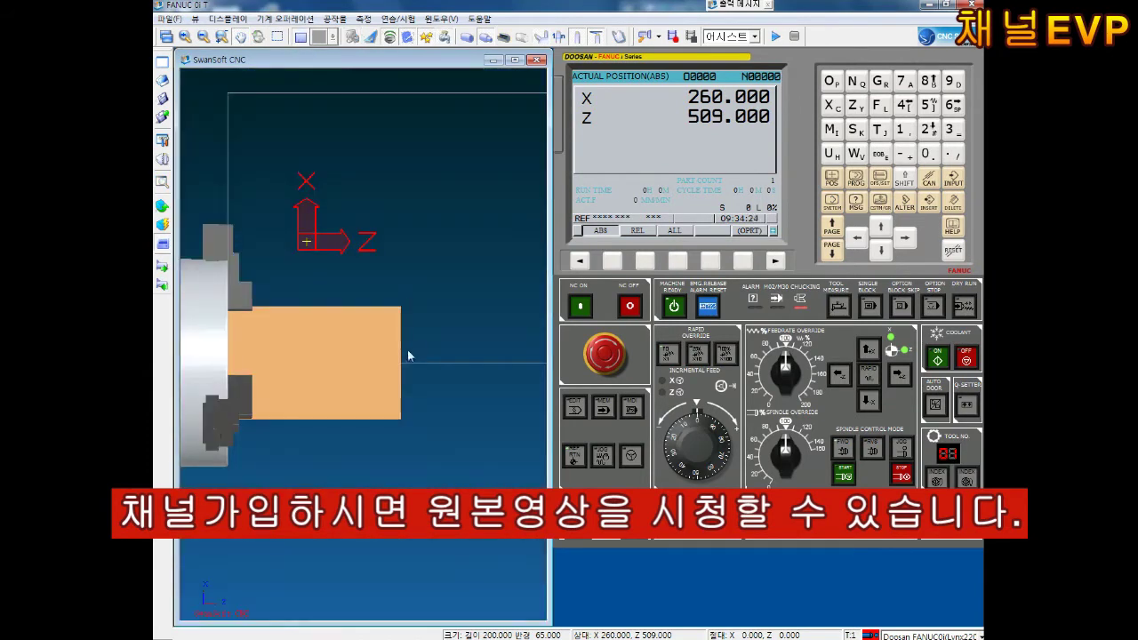
scroll(402, 304, up, 2)
scroll(353, 317, down, 3)
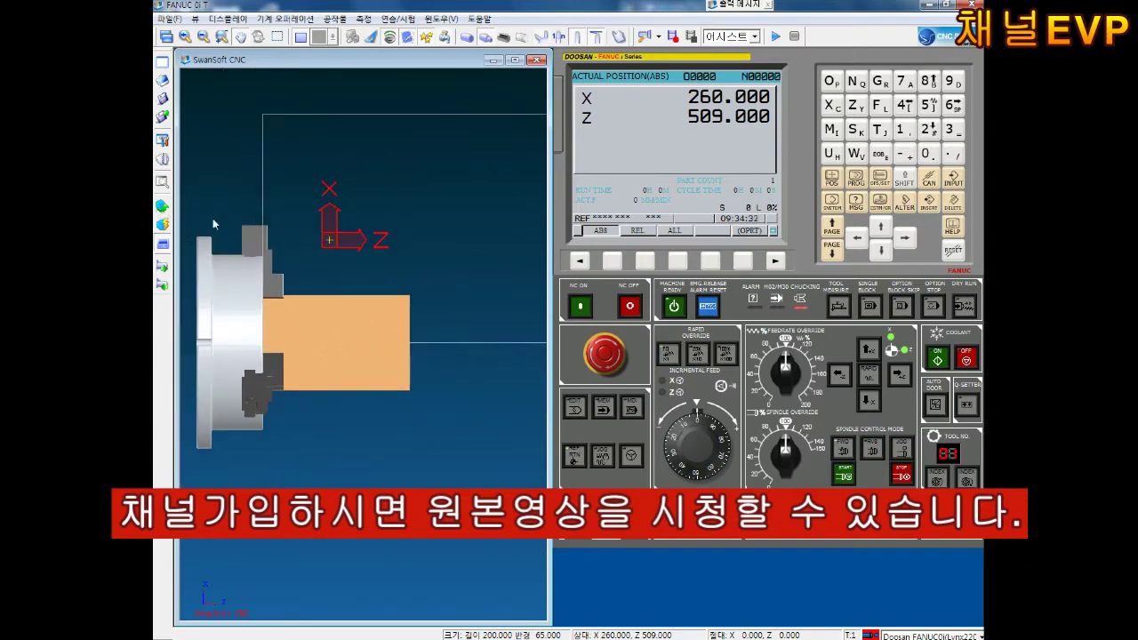
click(163, 207)
click(236, 254)
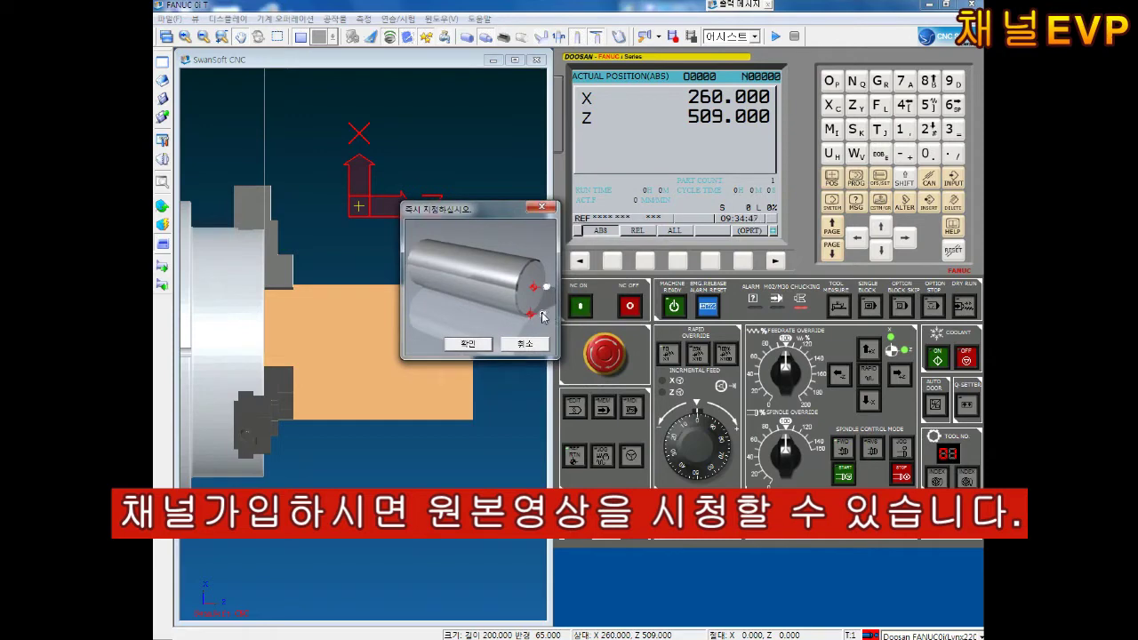
Confirm the origin at the stock end face, check the G54 work offsets, and show position X 0.000, Z 114.000
click(503, 349)
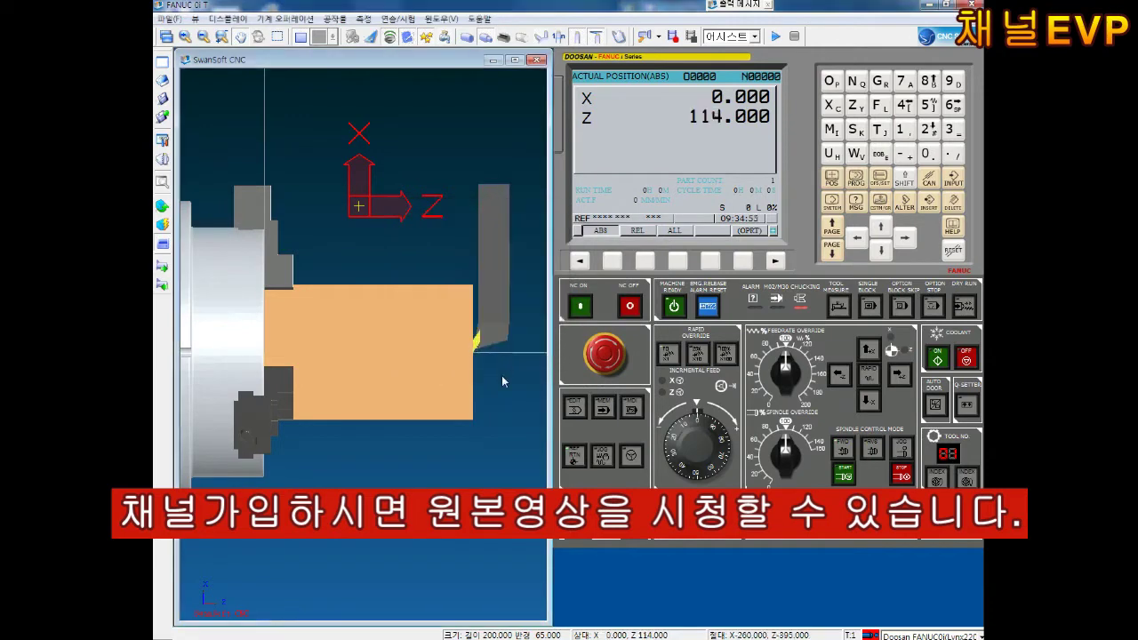
scroll(408, 379, up, 3)
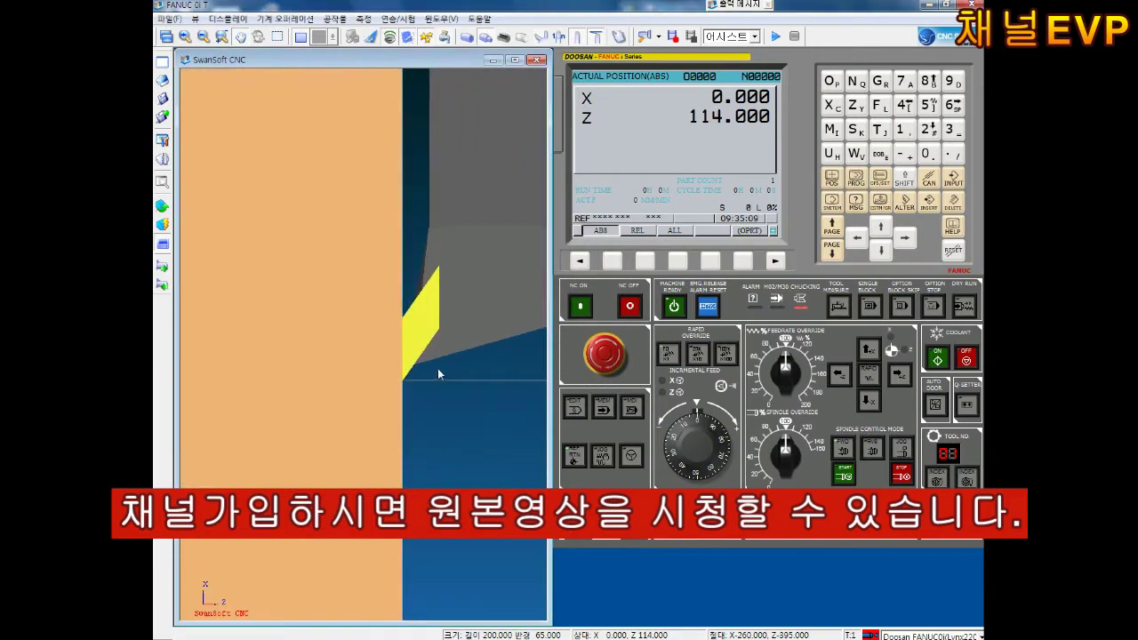
scroll(437, 369, down, 3)
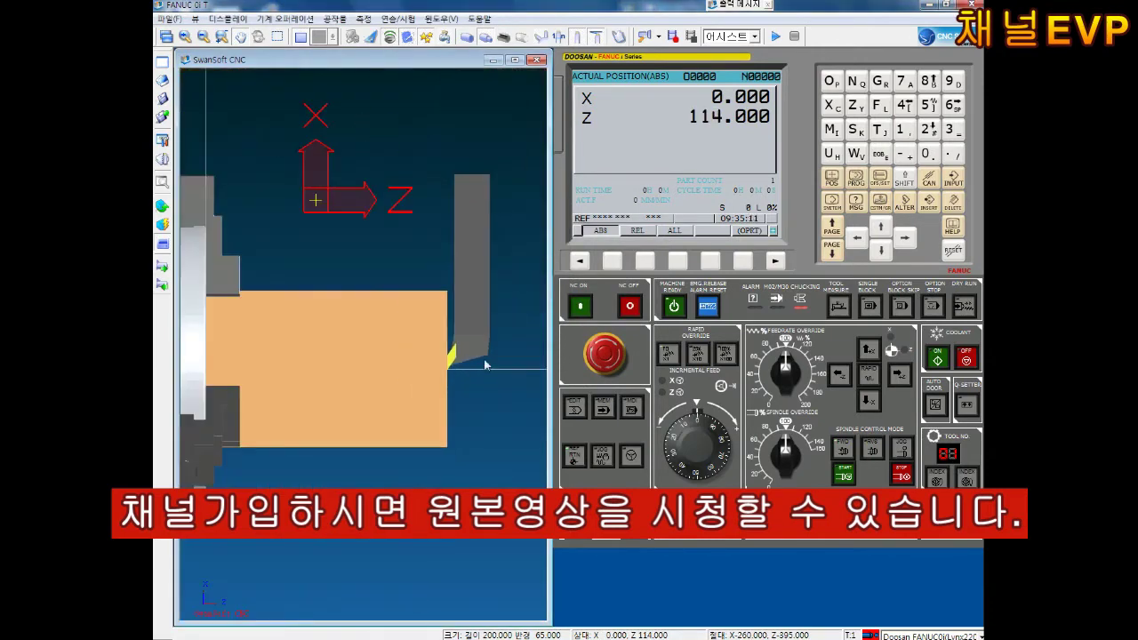
click(885, 183)
click(883, 182)
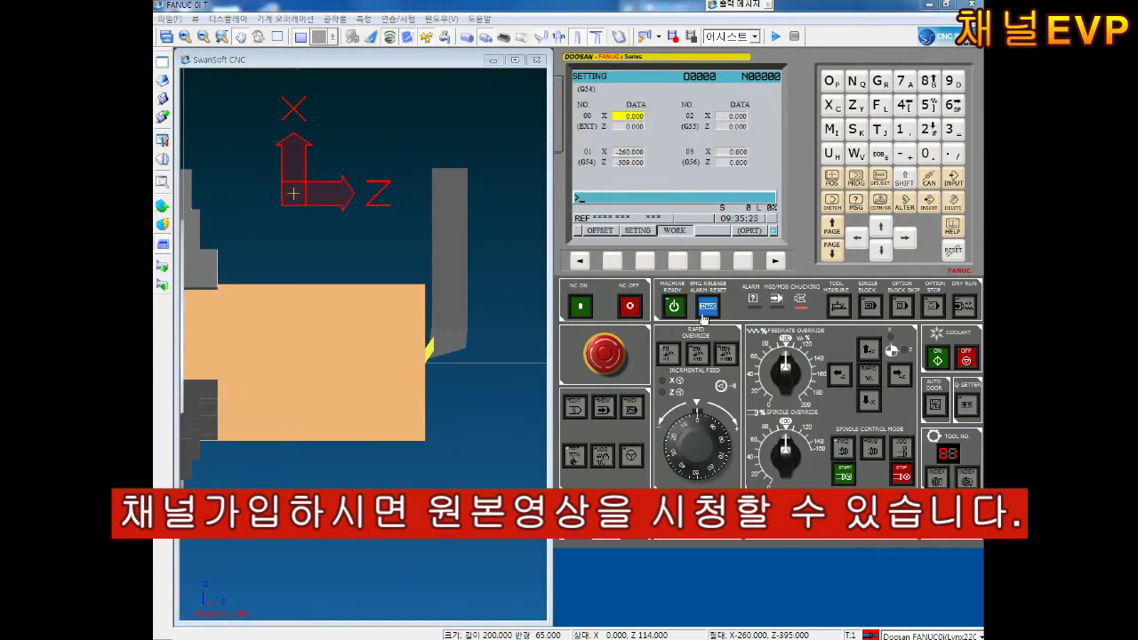
key(Down)
key(Down)
click(832, 178)
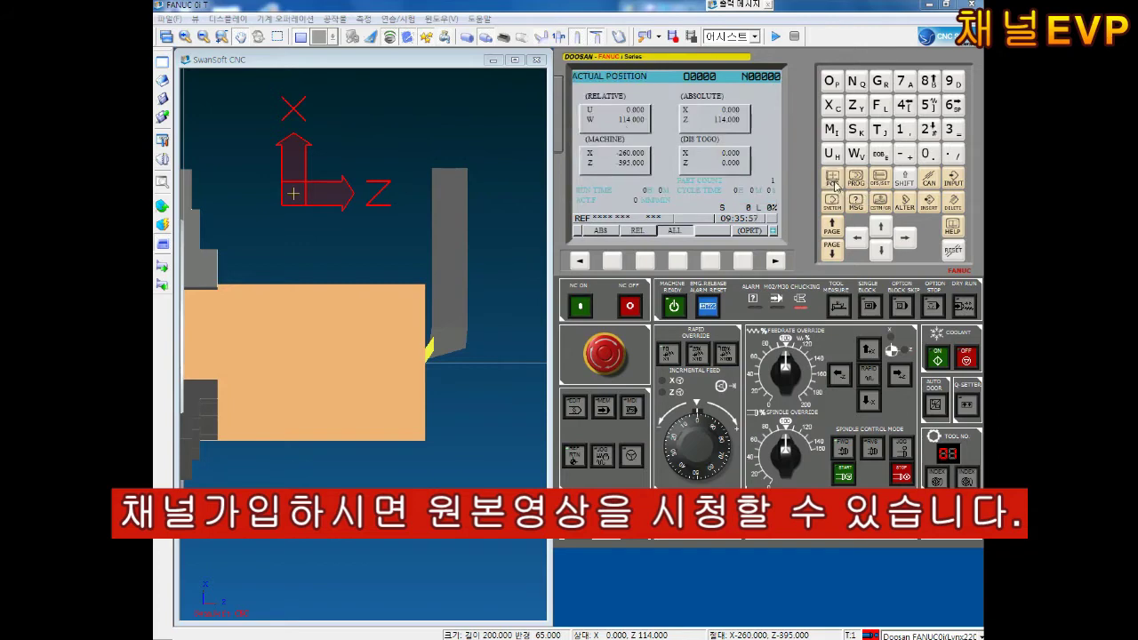
Measure X0 and Z0 into the G54 work offset, giving X -260.000
click(834, 184)
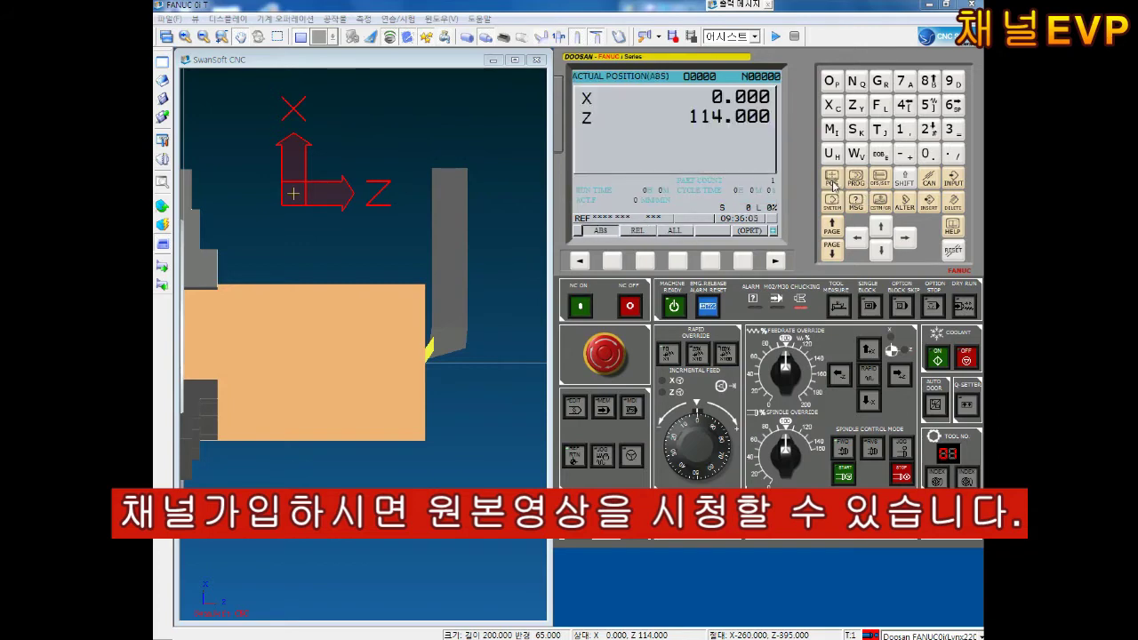
click(834, 185)
click(834, 185)
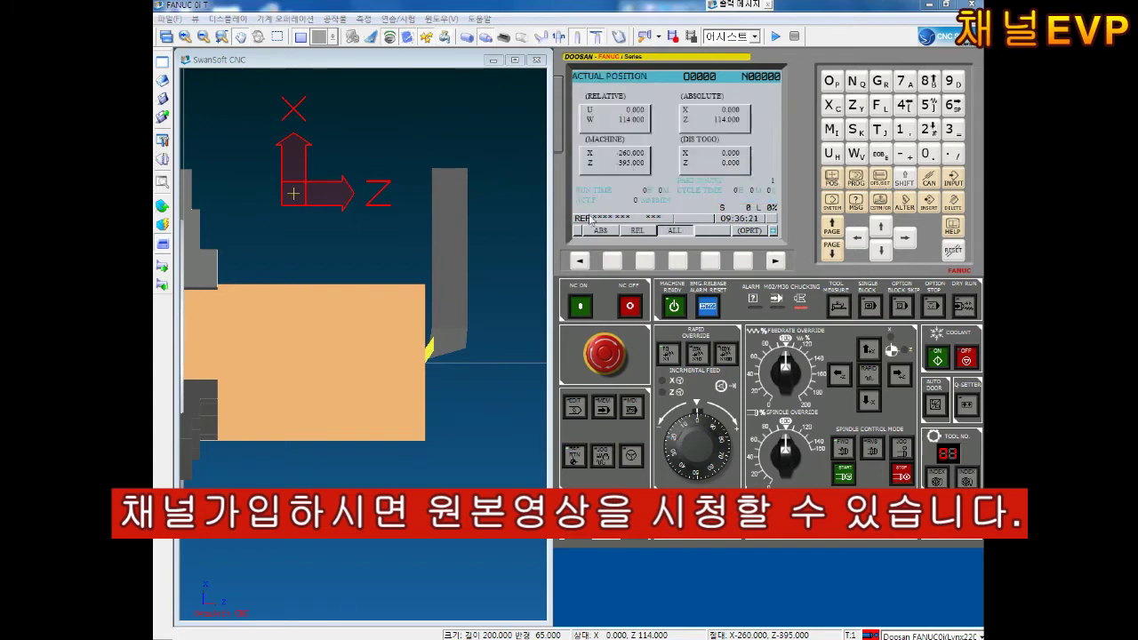
click(877, 181)
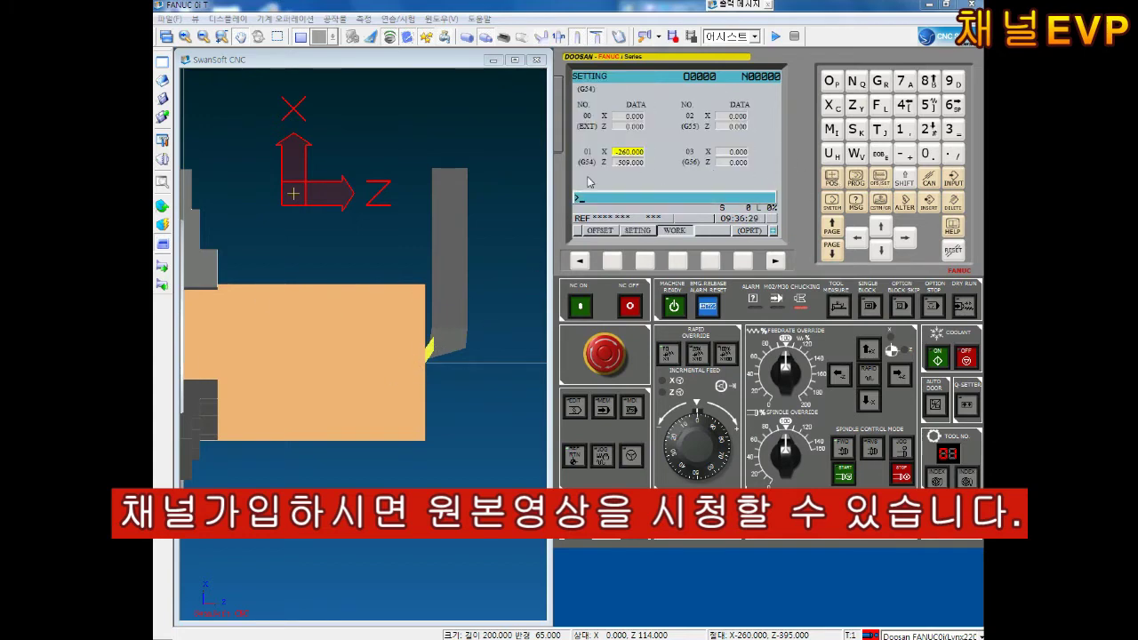
click(831, 106)
click(926, 154)
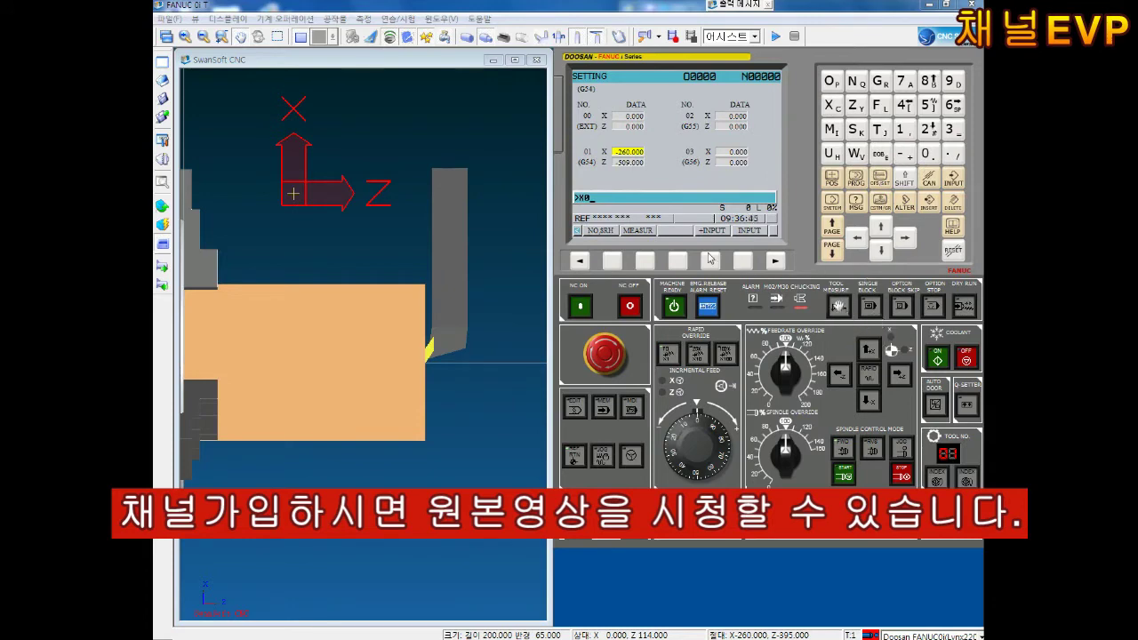
click(645, 261)
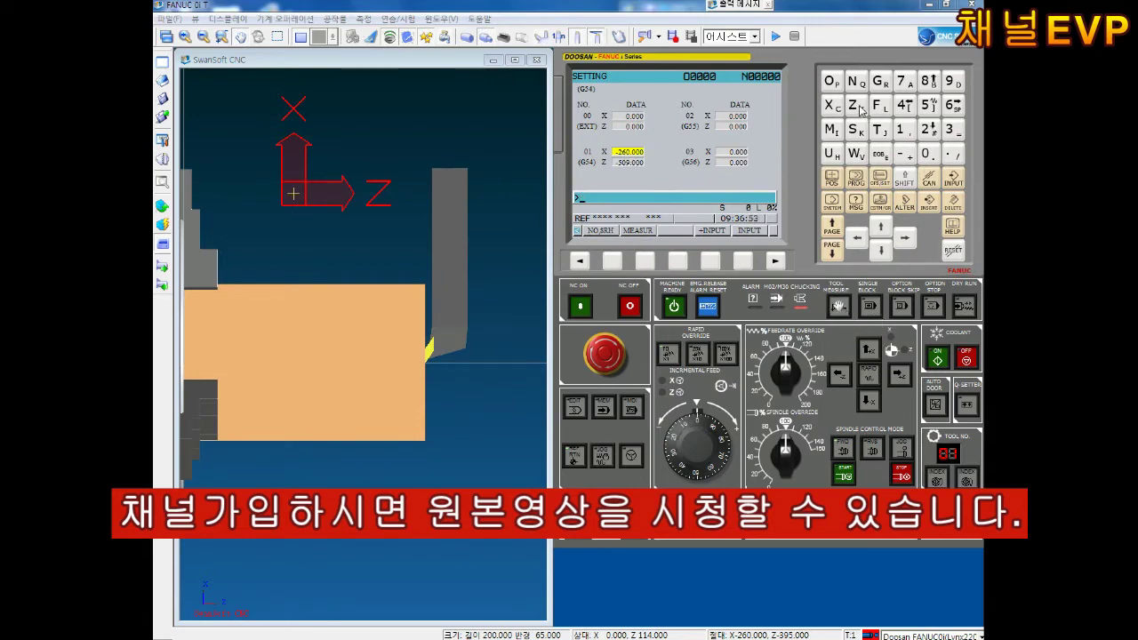
click(644, 261)
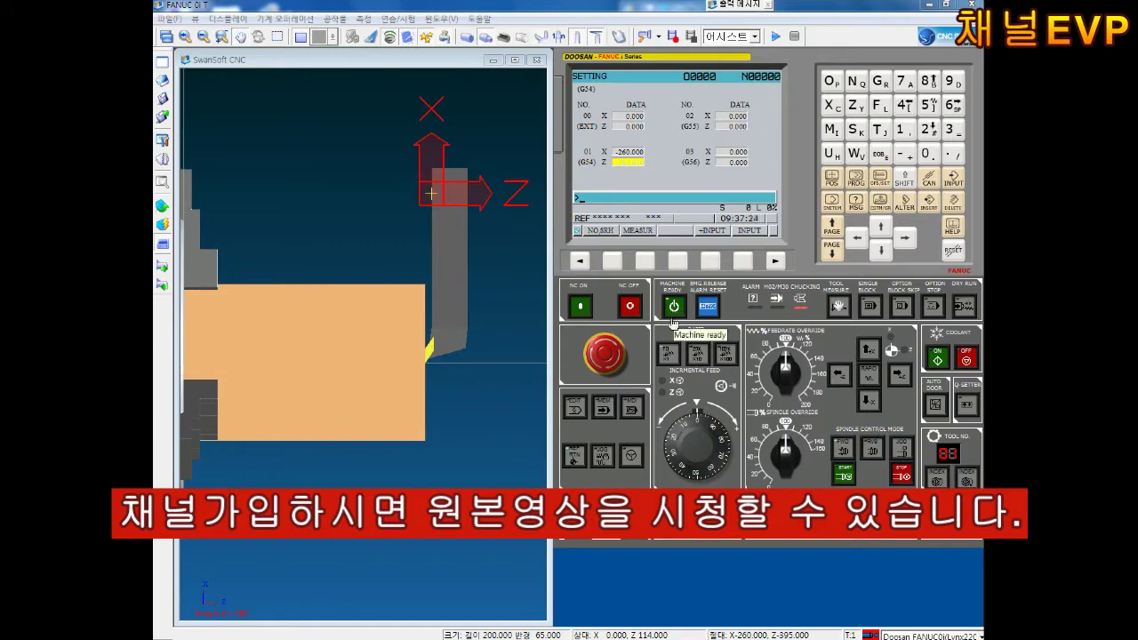
Switch the control to EDIT mode and call up program O0001
click(577, 407)
click(855, 178)
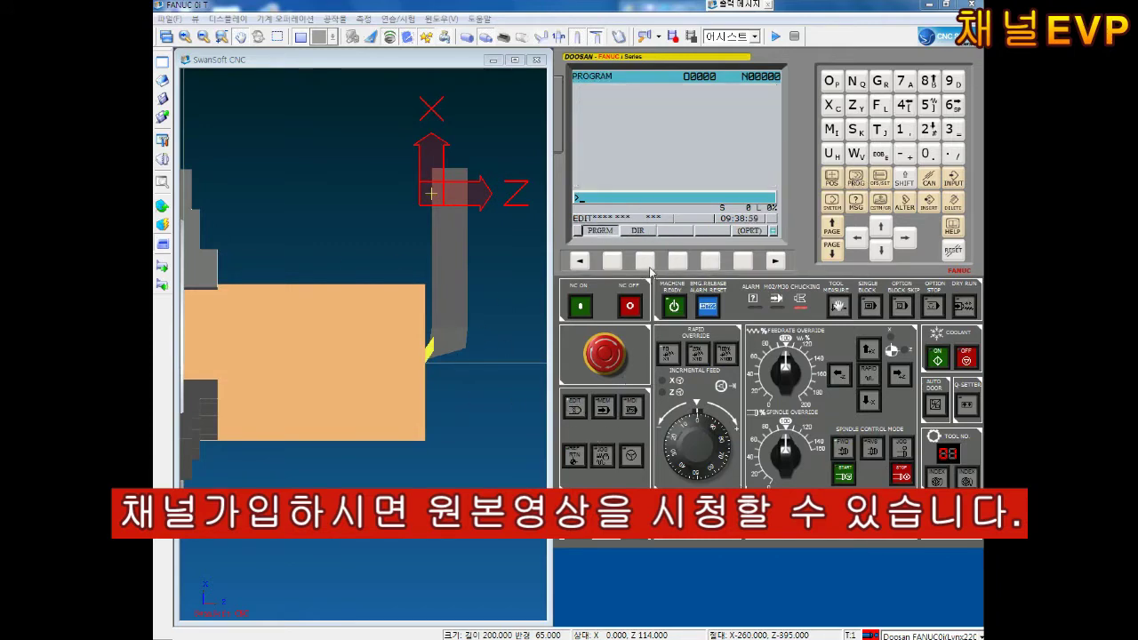
click(830, 87)
click(872, 255)
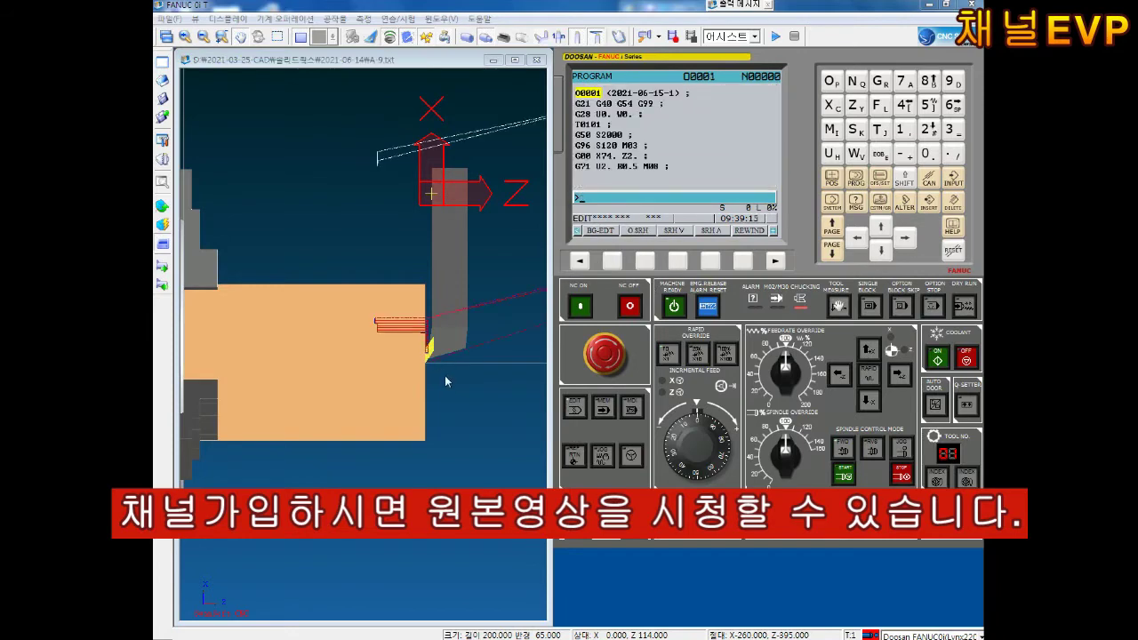
Load 2021-06-19-1-A.txt into the control and delete its extra O0001 and % lines
key(ctrl+o)
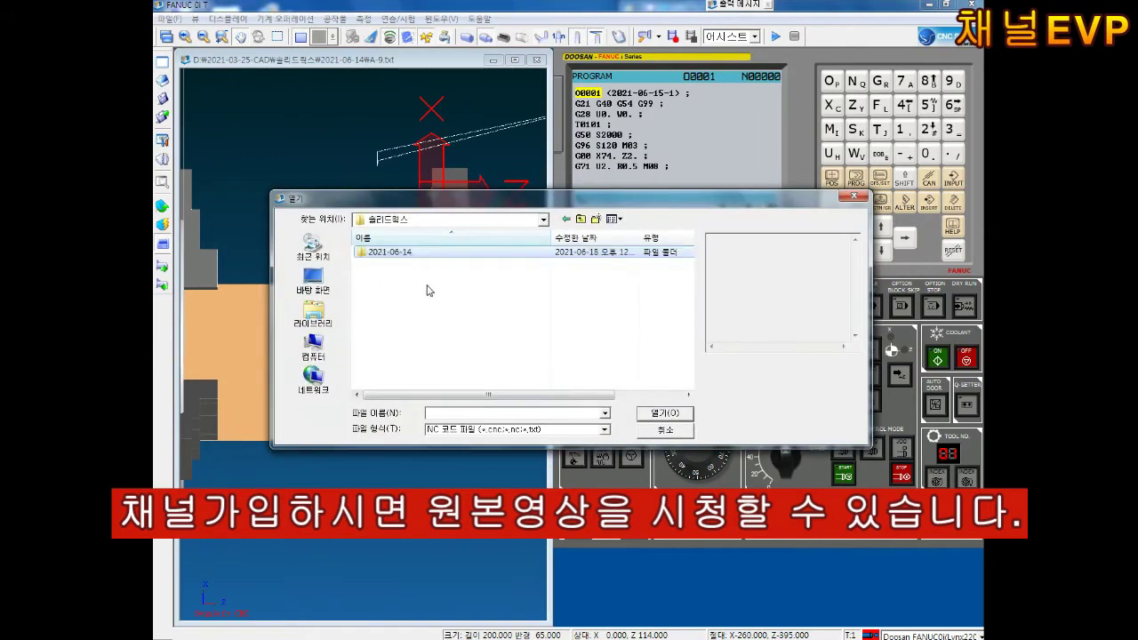
double_click(391, 251)
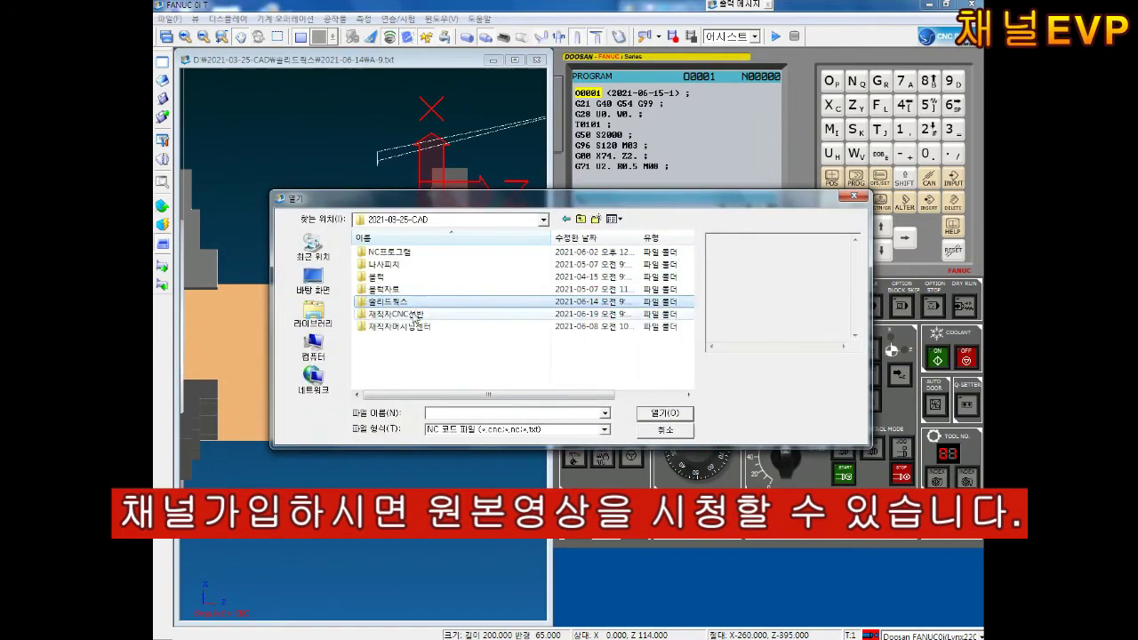
double_click(409, 266)
double_click(561, 332)
key(Return)
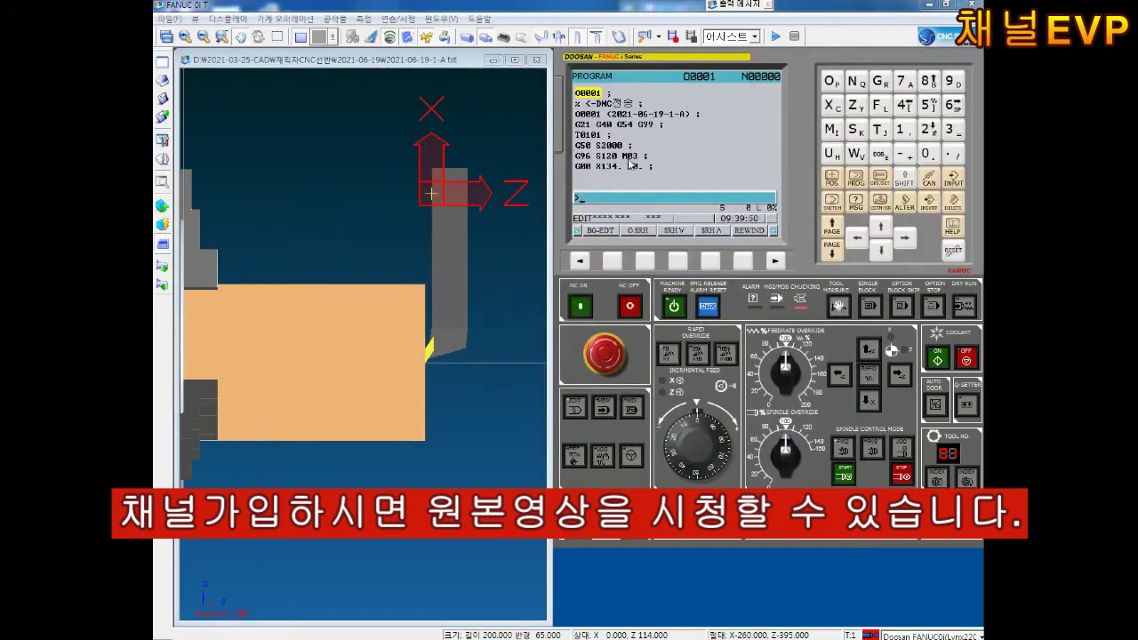
key(Delete)
key(Delete)
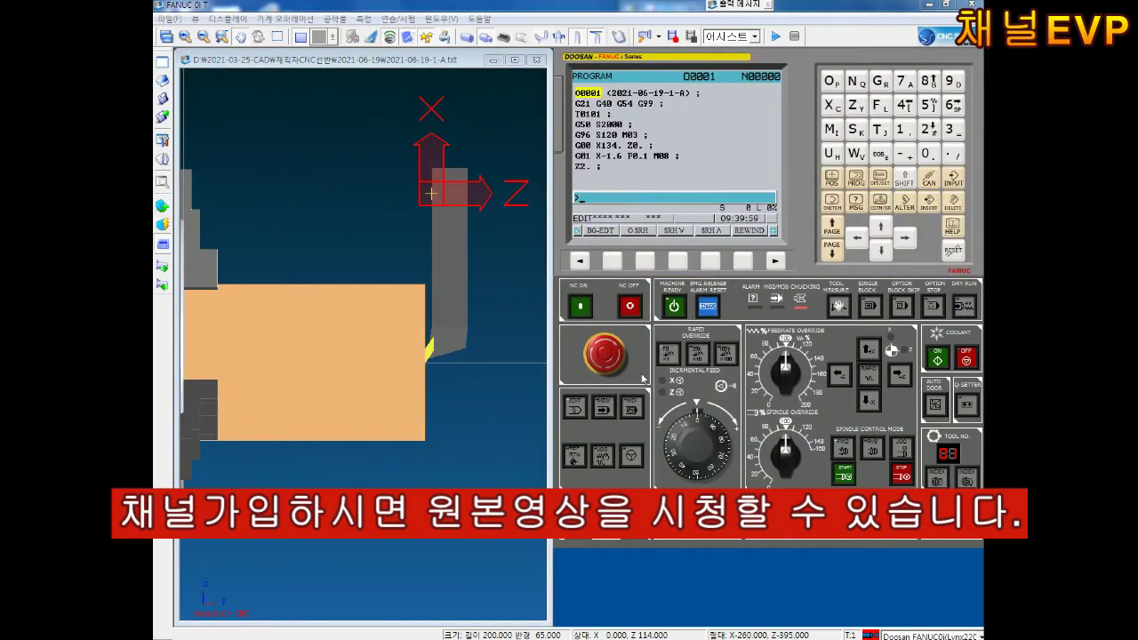
Run program O0001 in AUTO mode with the feedrate override lowered two notches
scroll(419, 318, up, 3)
scroll(322, 264, down, 2)
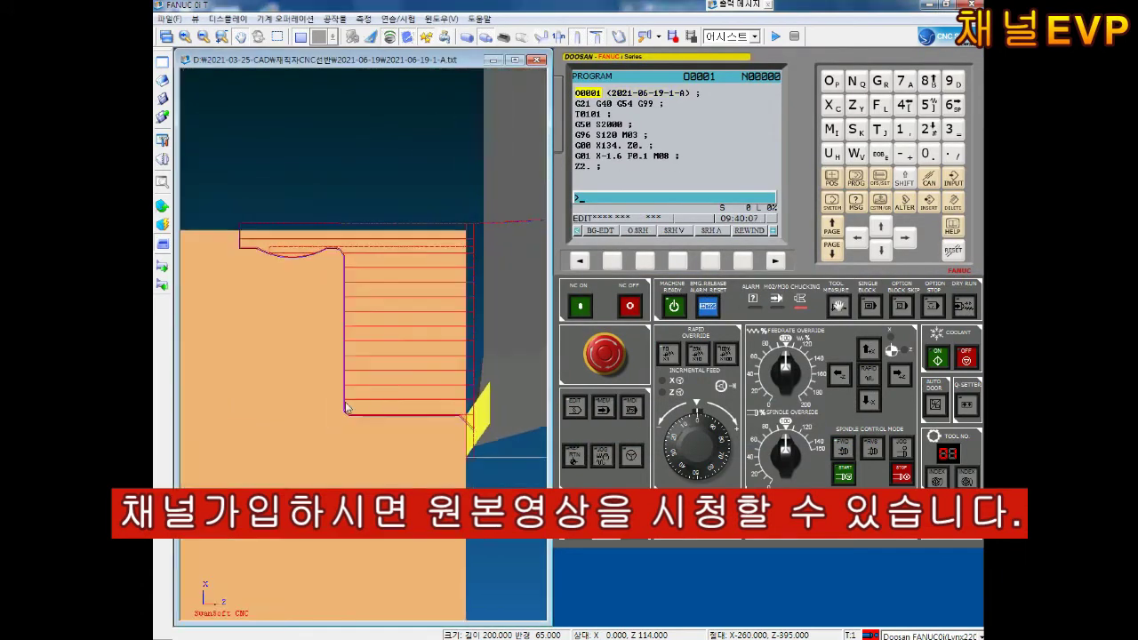
scroll(322, 265, up, 1)
scroll(333, 312, down, 1)
scroll(308, 331, up, 2)
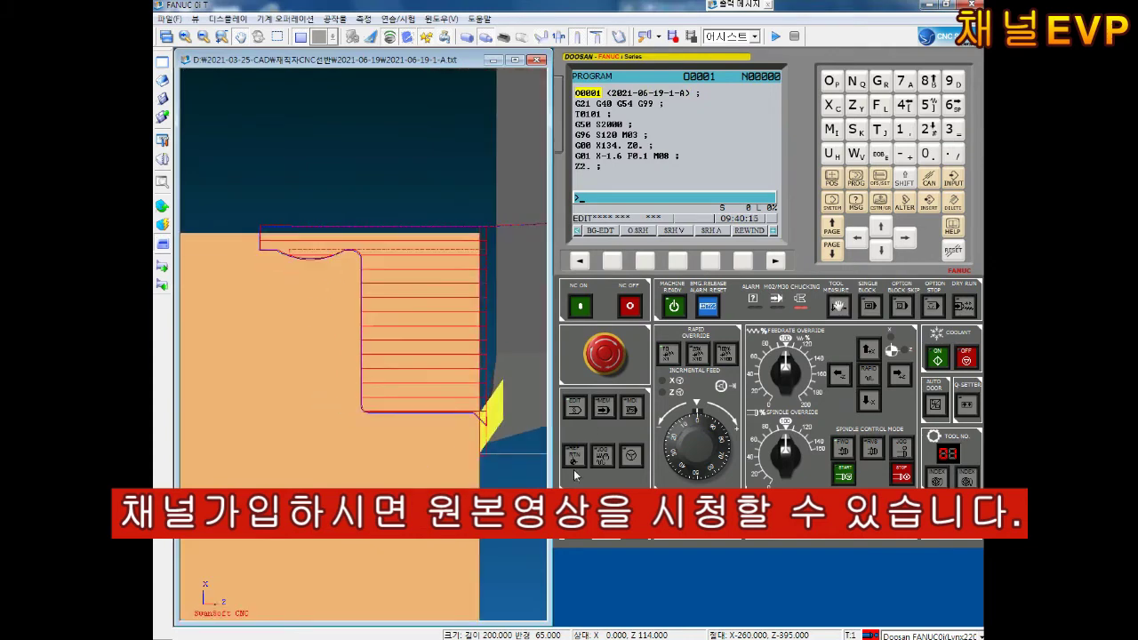
click(605, 407)
click(763, 376)
click(763, 375)
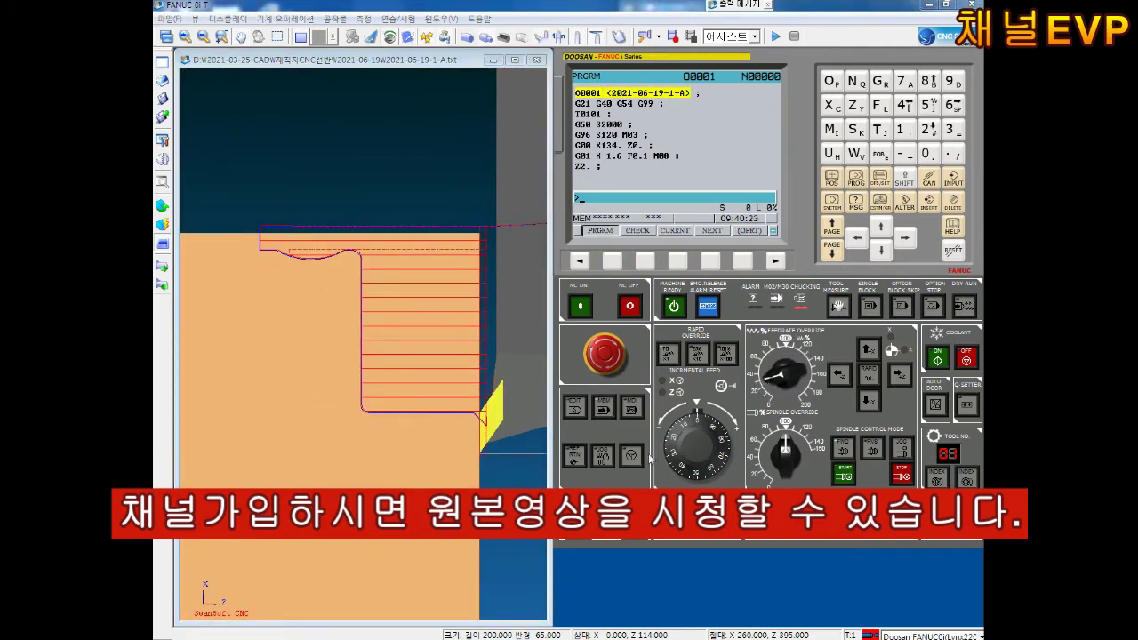
click(843, 473)
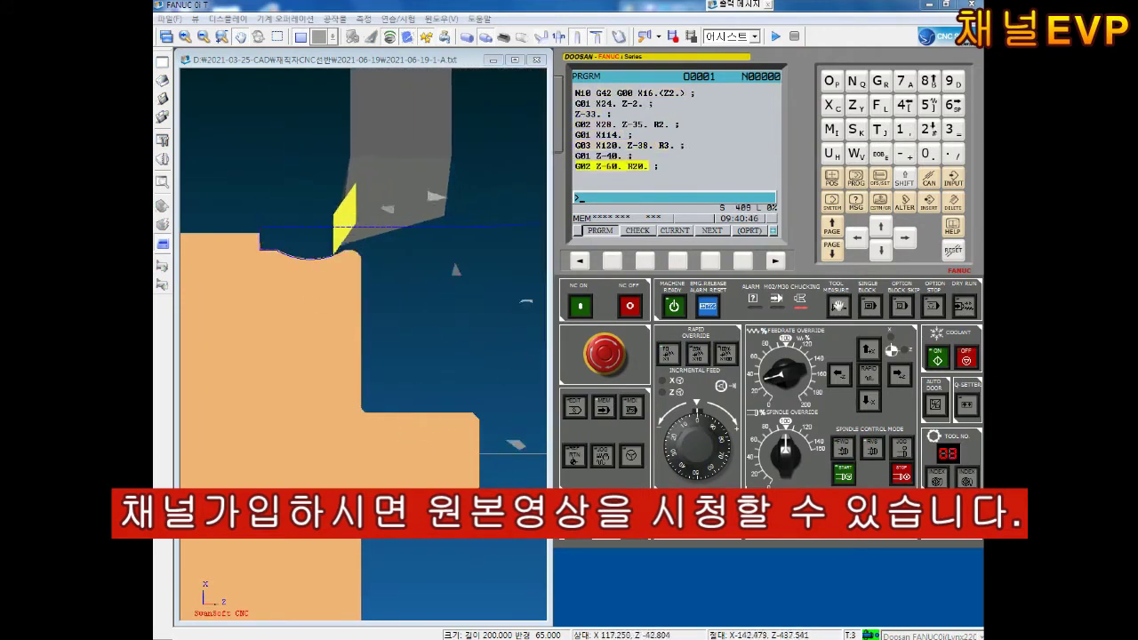
Recentre the roughed stepped part and switch to the 3-D machine view
scroll(471, 409, down, 2)
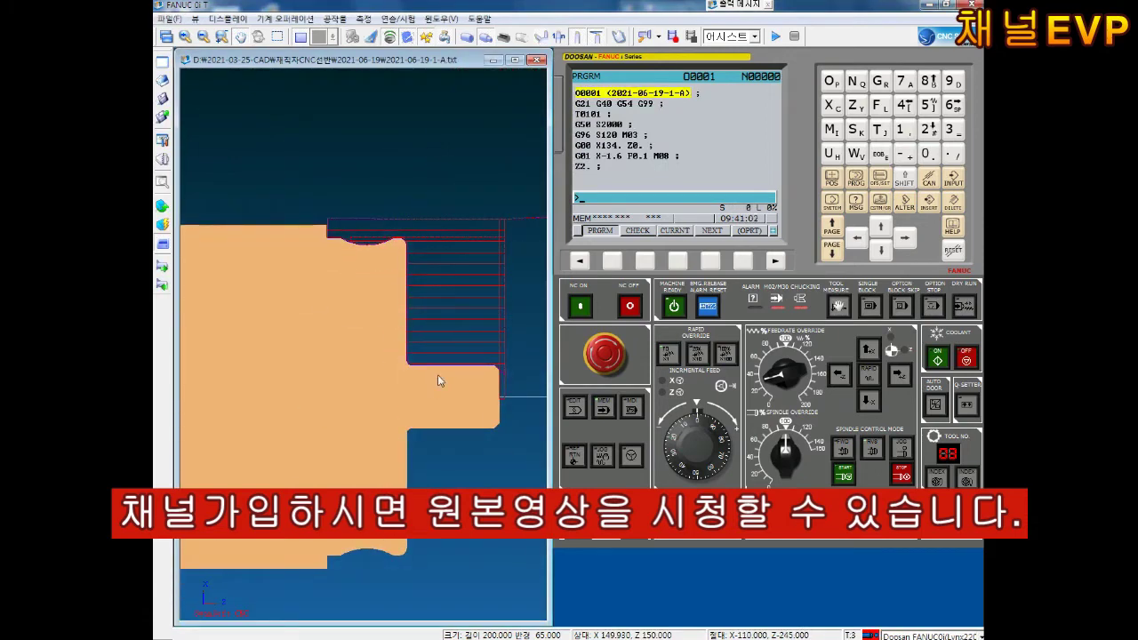
middle_drag(437, 374, 414, 341)
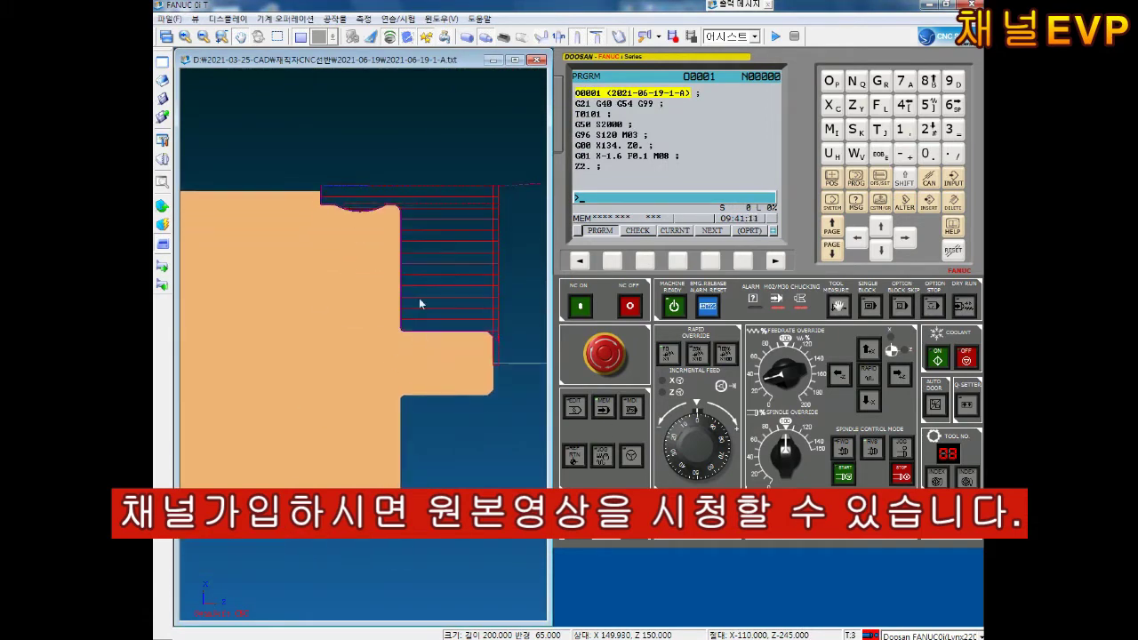
click(308, 43)
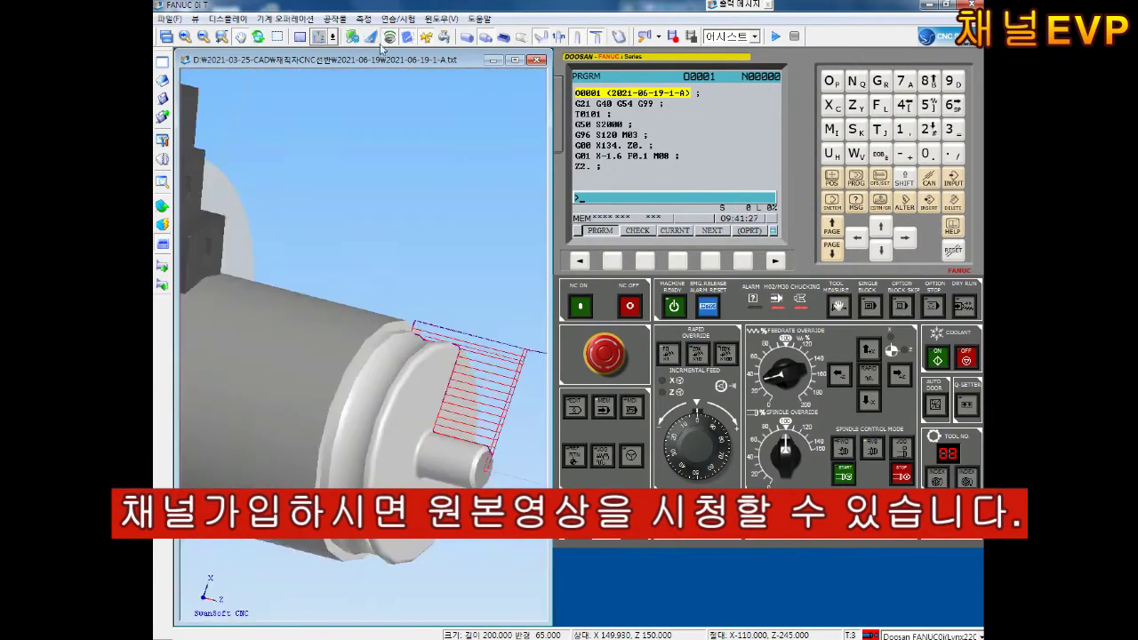
Orbit the 3-D view around the machined part and chuck jaws, then open tool magazine management
drag(399, 322, 348, 398)
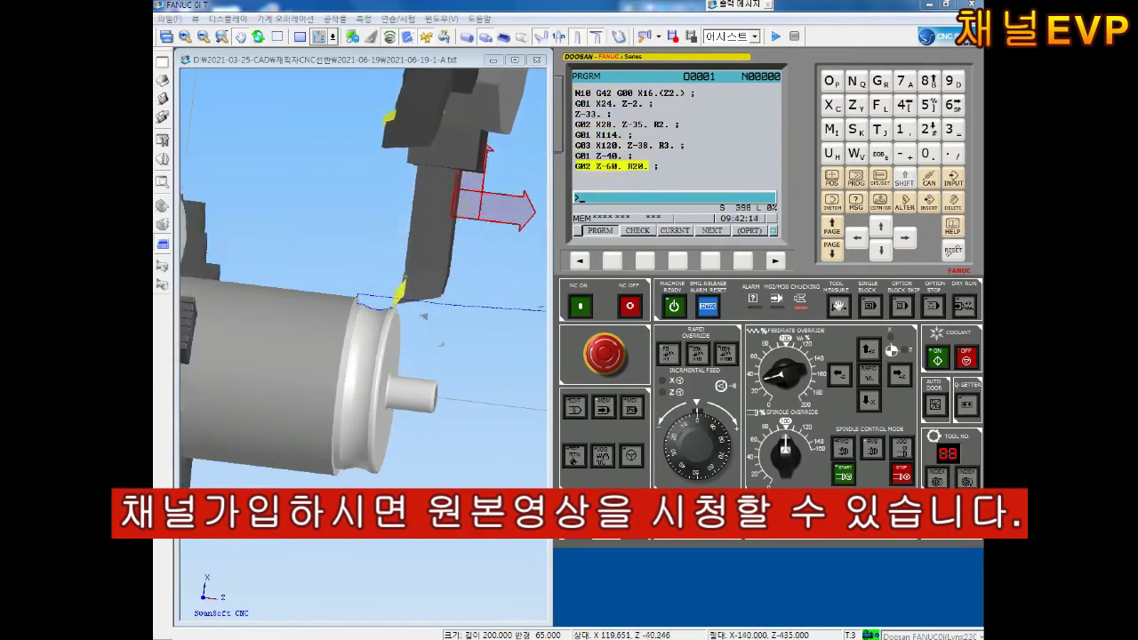
drag(266, 302, 301, 284)
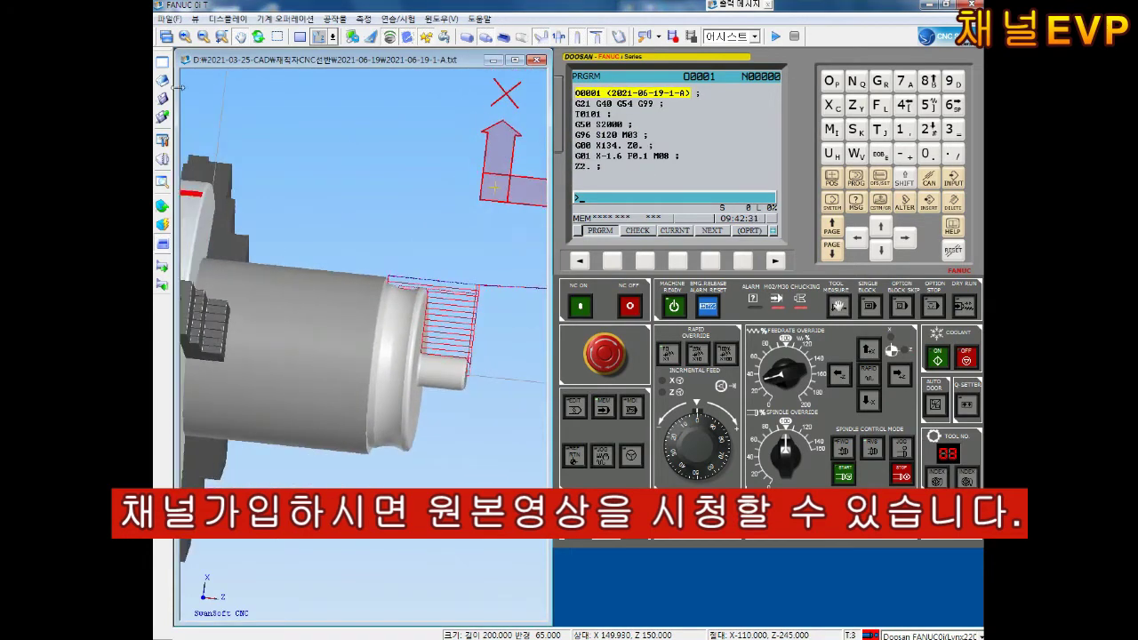
drag(181, 86, 451, 360)
click(166, 205)
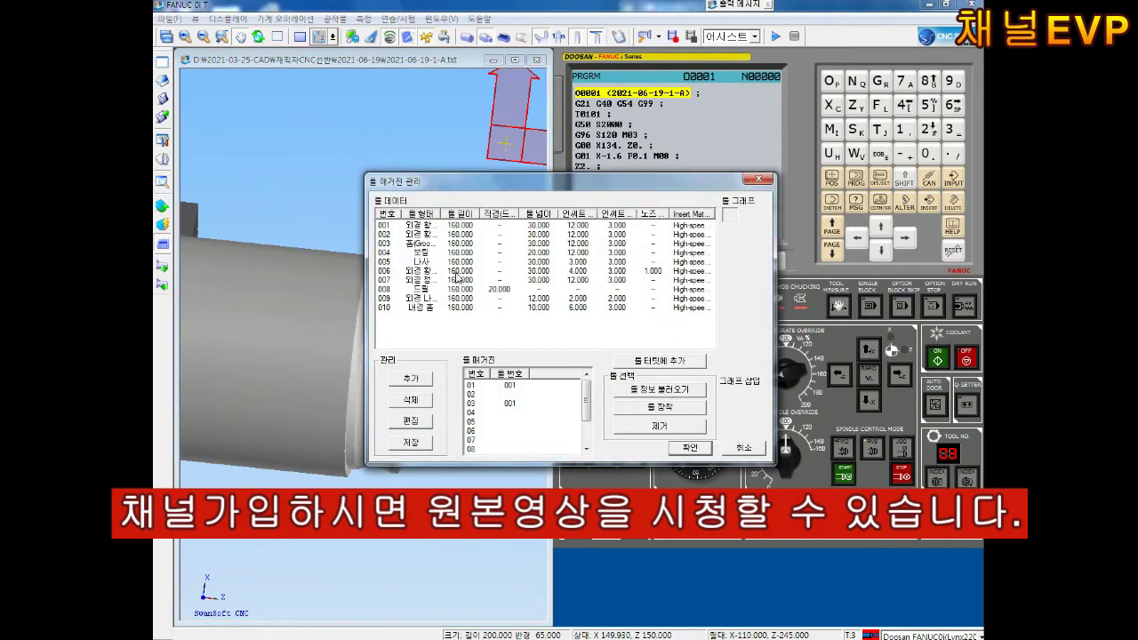
Redefine tool 001 with the third holder shape and a 35° insert
double_click(629, 243)
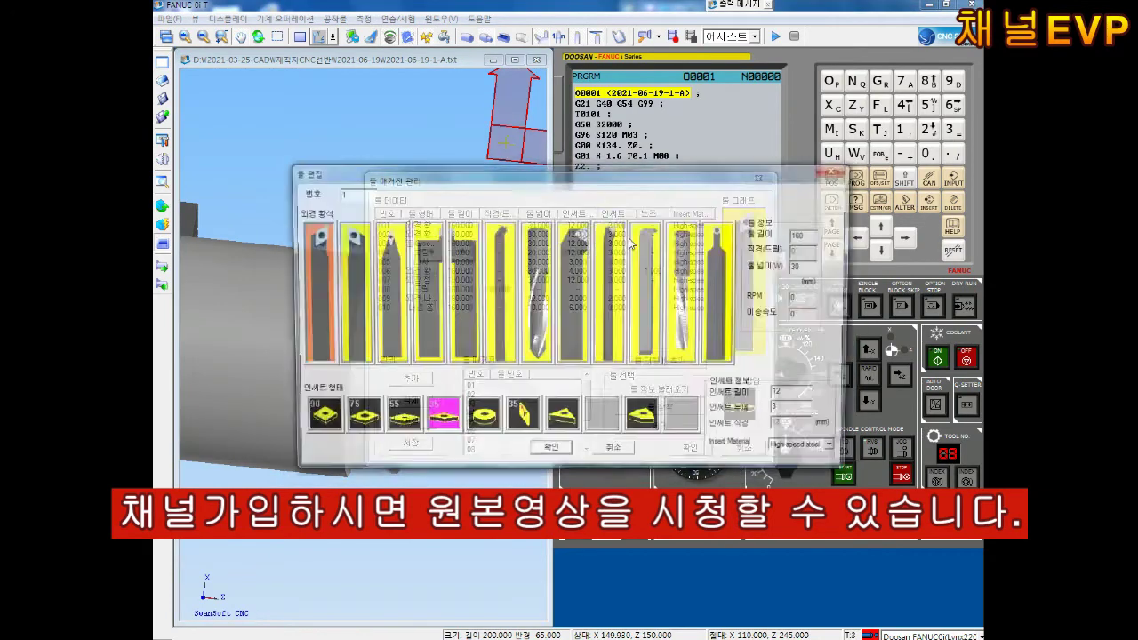
click(352, 294)
click(388, 293)
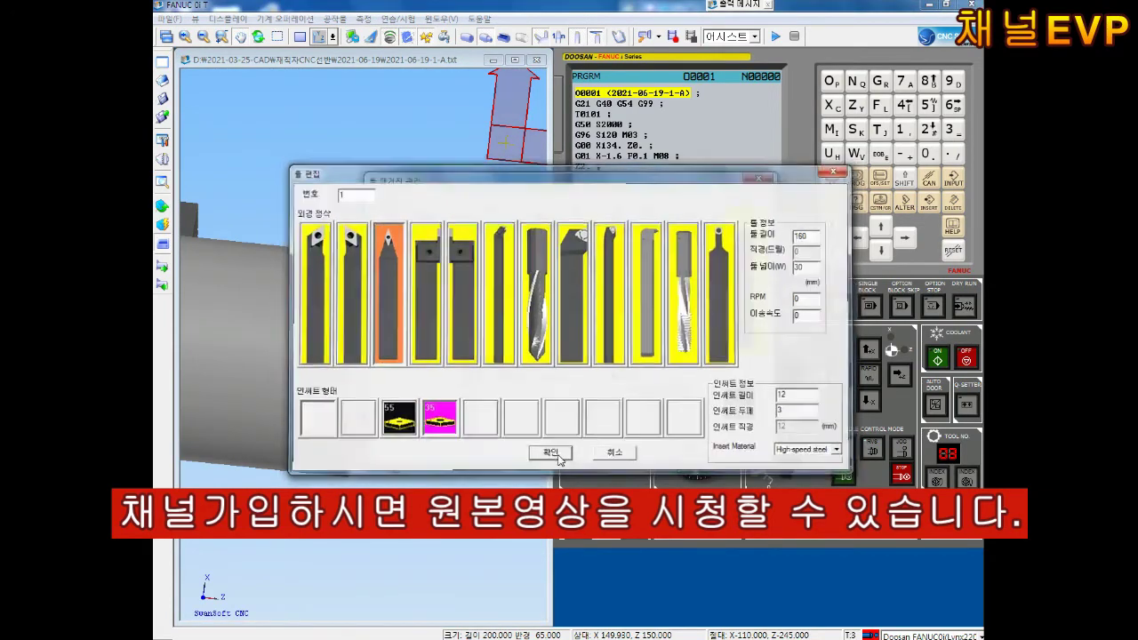
click(550, 453)
Reset the workpiece to uncut stock and mount tool 1 on the turret, viewed in 2-D section
click(742, 447)
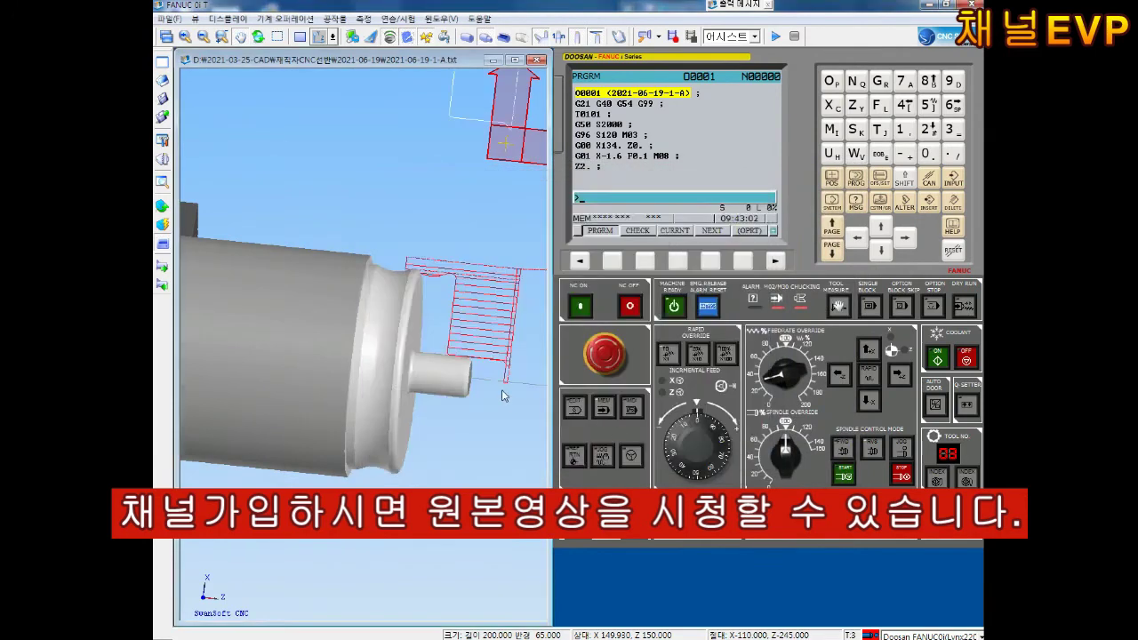
click(576, 405)
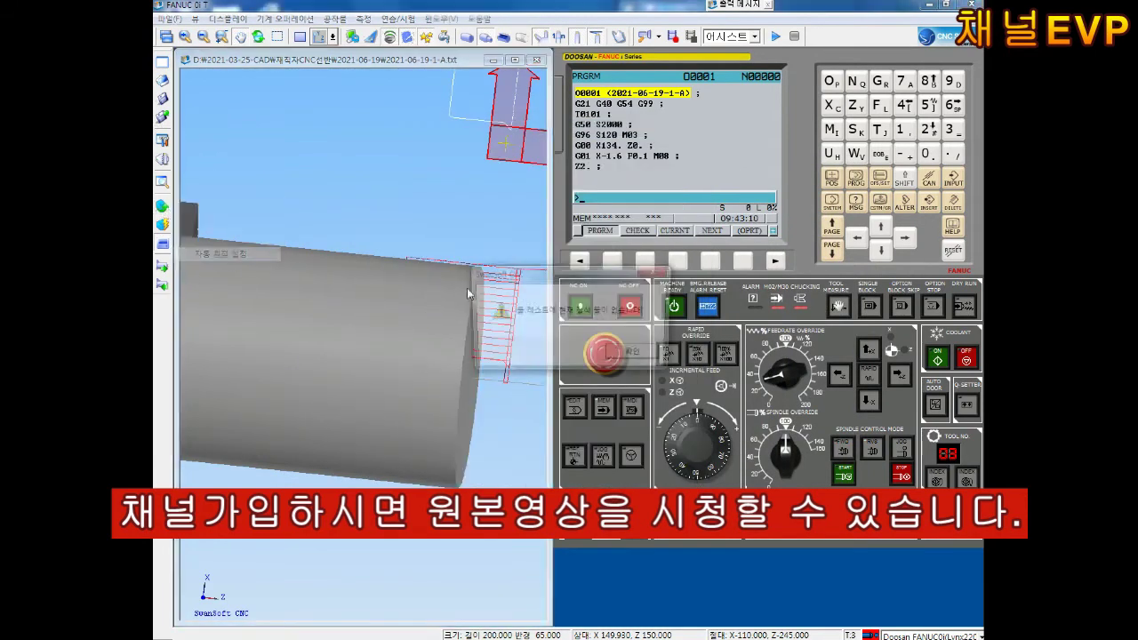
click(635, 354)
click(967, 481)
click(163, 160)
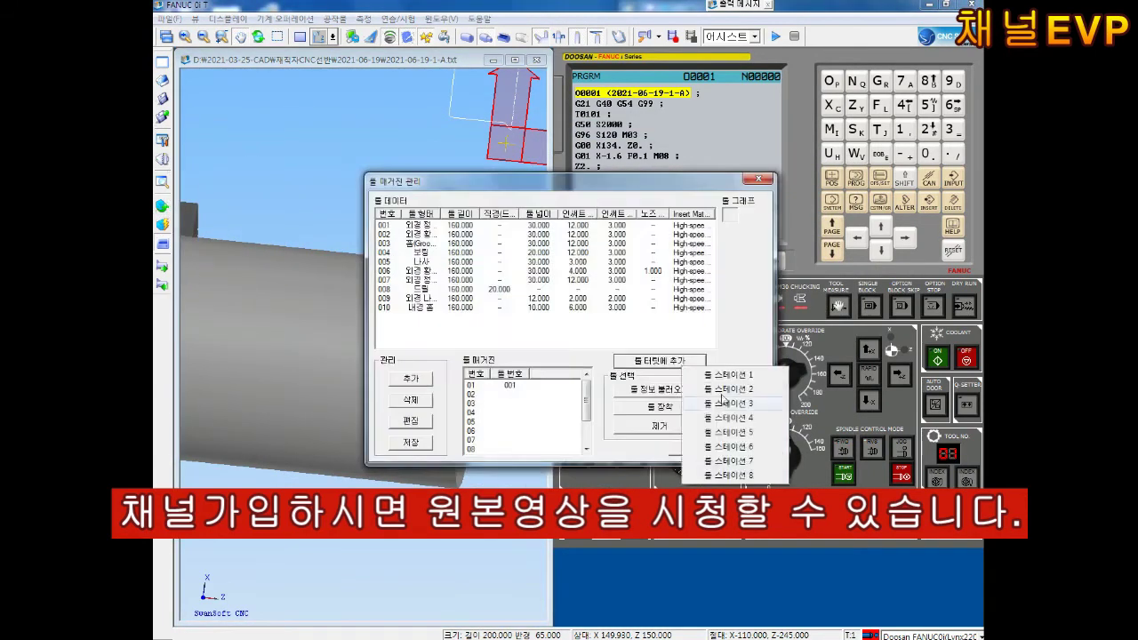
click(158, 210)
Set the work origin automatically, giving G54 offsets X -260.000 and Z -415.000
click(159, 214)
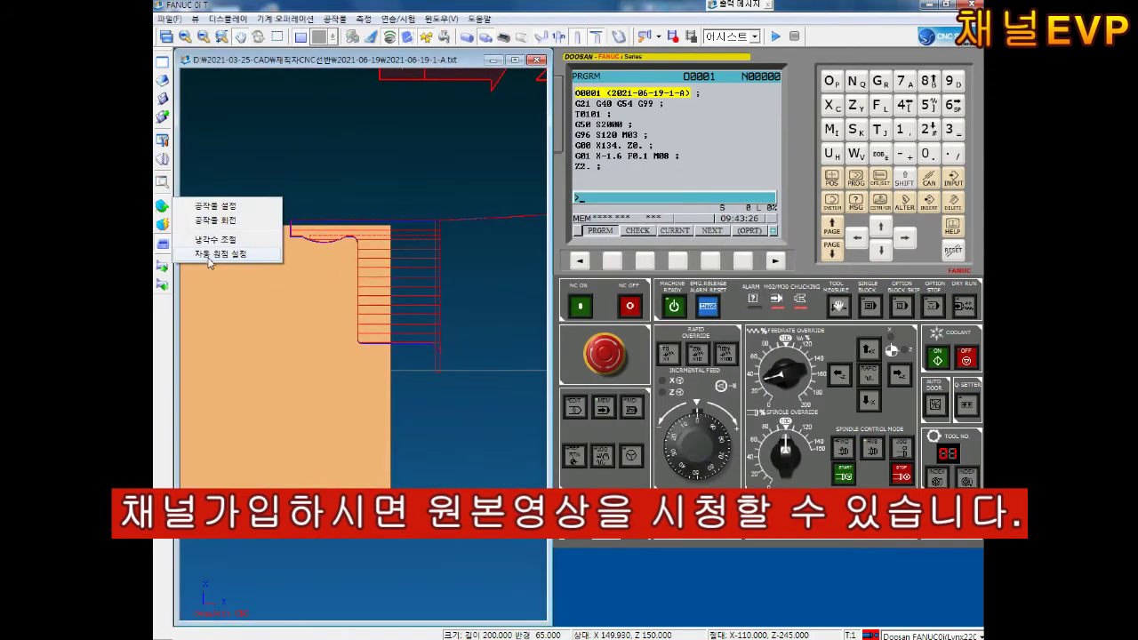
click(210, 257)
click(880, 178)
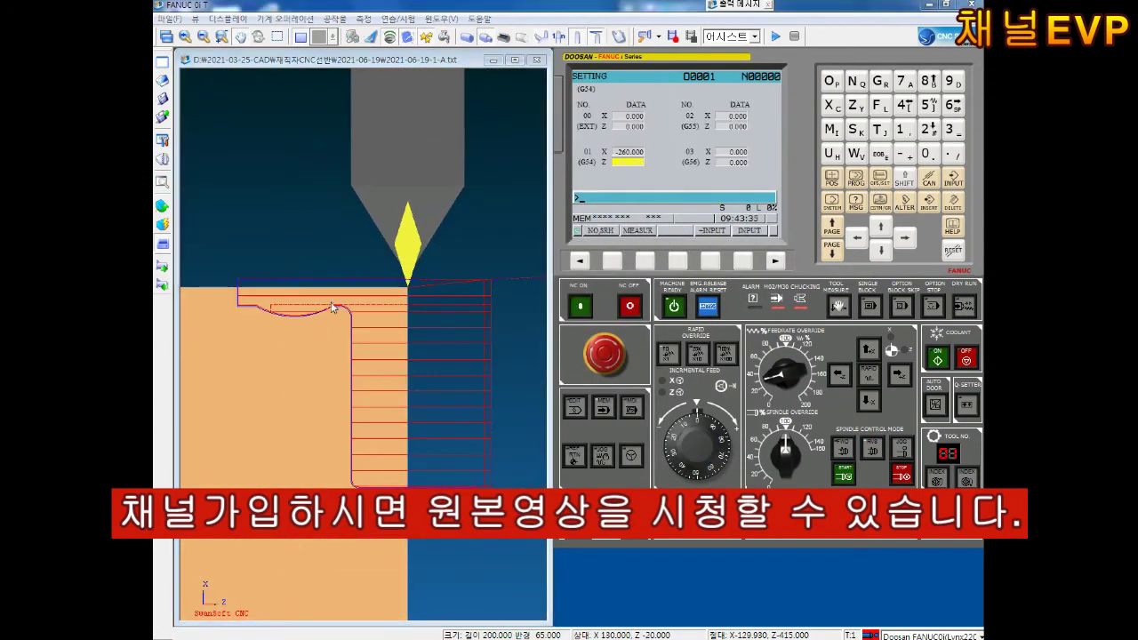
key(Up)
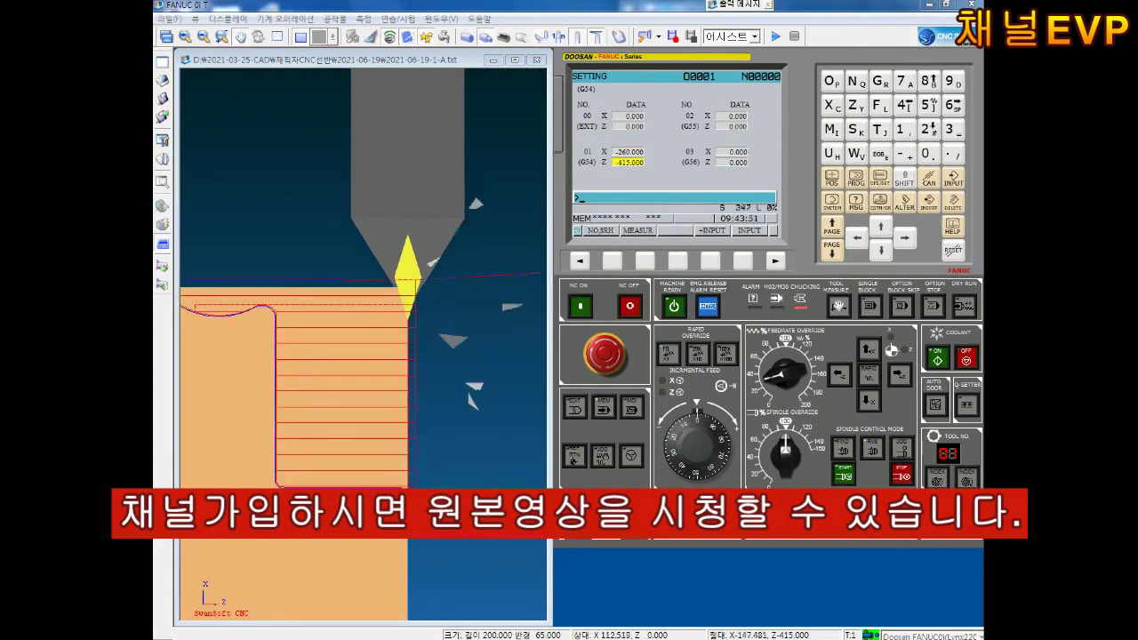
Stop the run and open the workpiece settings for the 200-long, 130-diameter stock
click(575, 459)
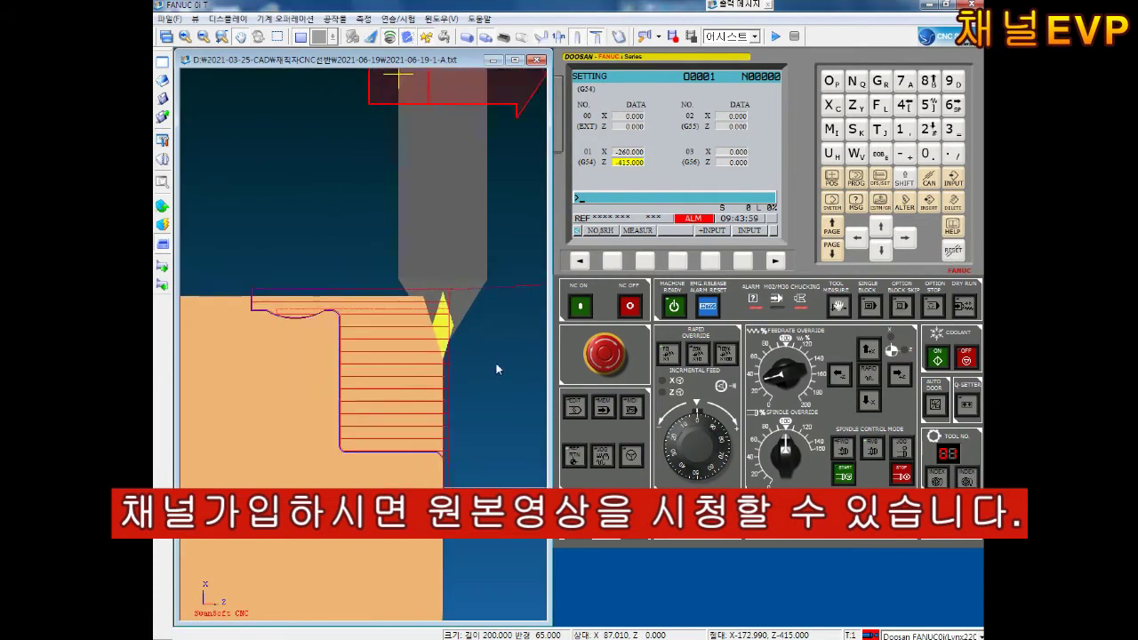
scroll(418, 329, up, 2)
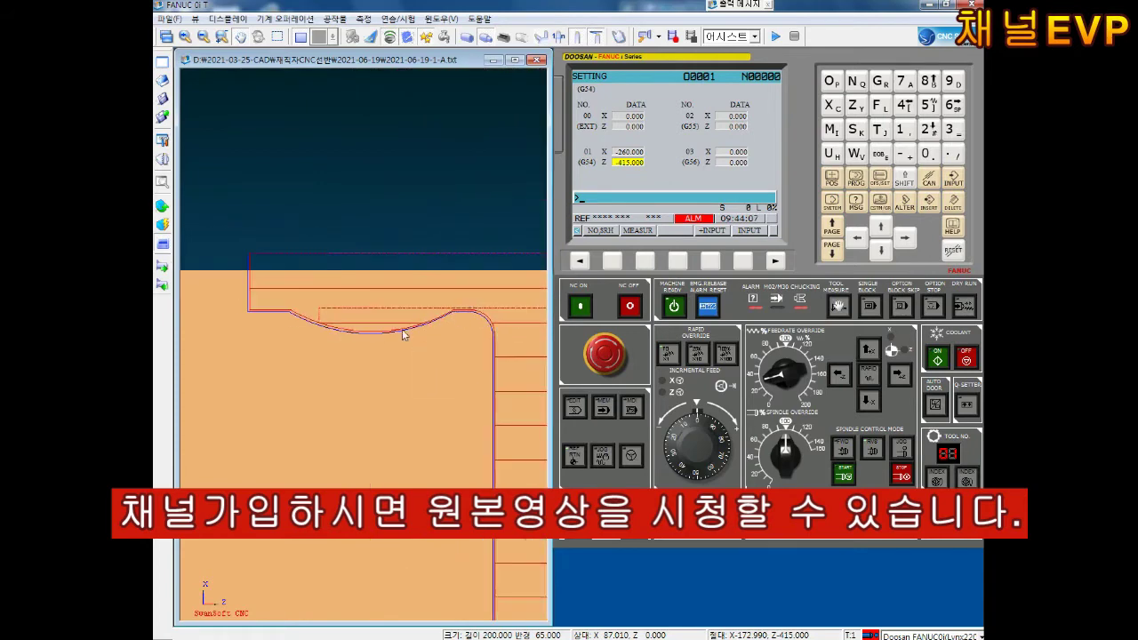
scroll(405, 334, down, 3)
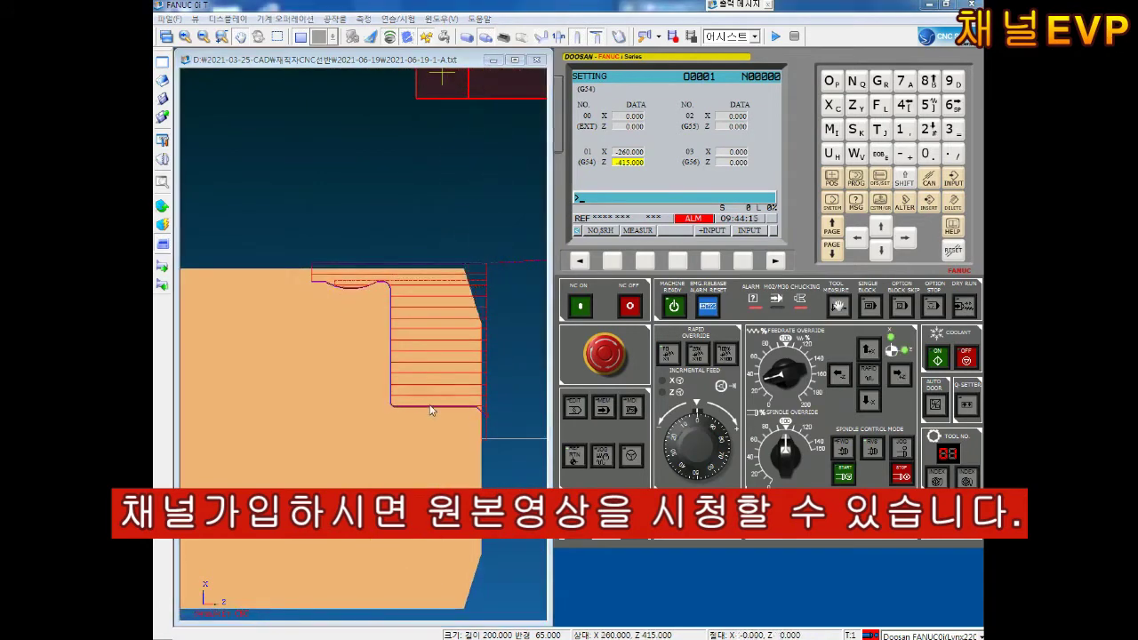
right_click(164, 197)
click(195, 205)
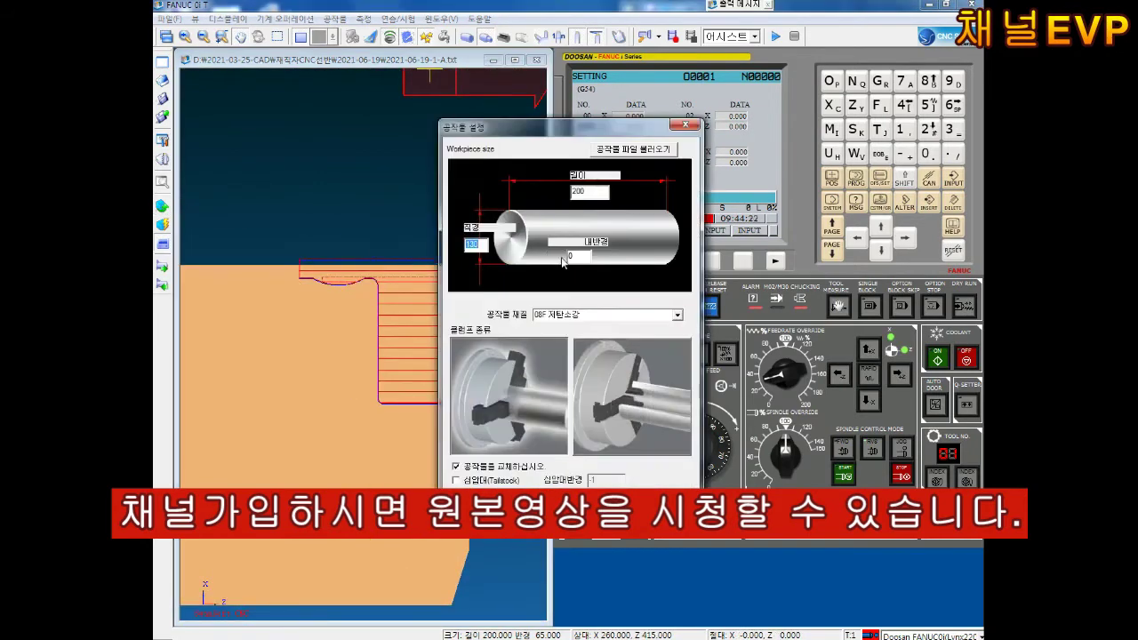
Remove tool 001 from magazine slots 03 and 01
key(Return)
right_click(165, 198)
click(203, 238)
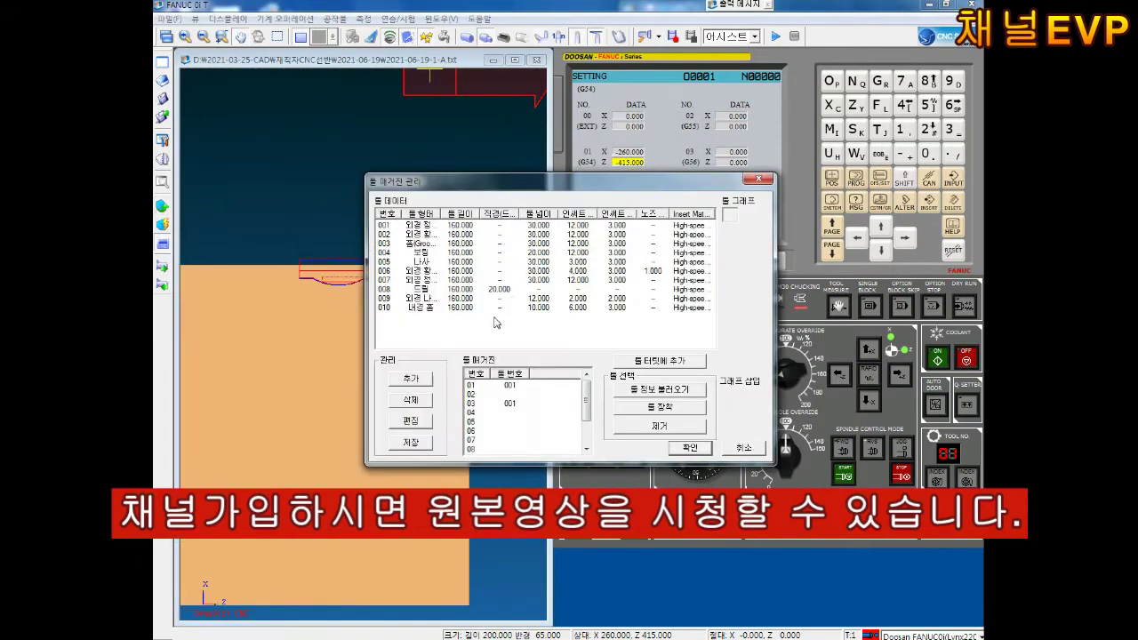
click(520, 405)
click(641, 428)
click(655, 357)
click(514, 385)
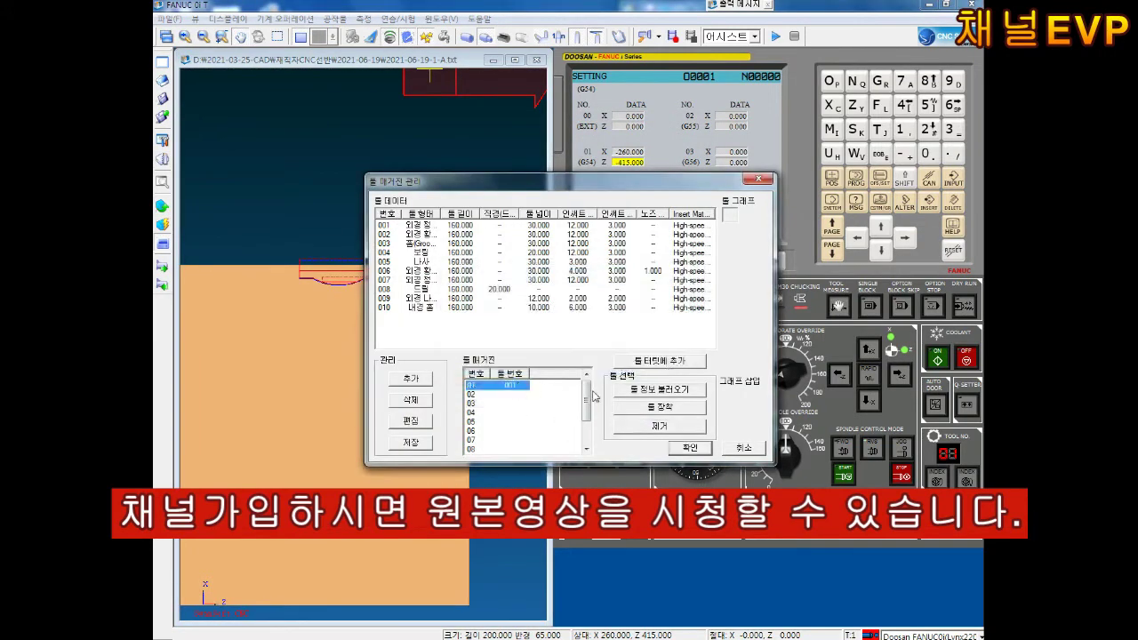
click(659, 426)
click(659, 354)
Redefine tool 001 as an external turning tool with a 35° diamond insert and move it to the work origin
double_click(522, 238)
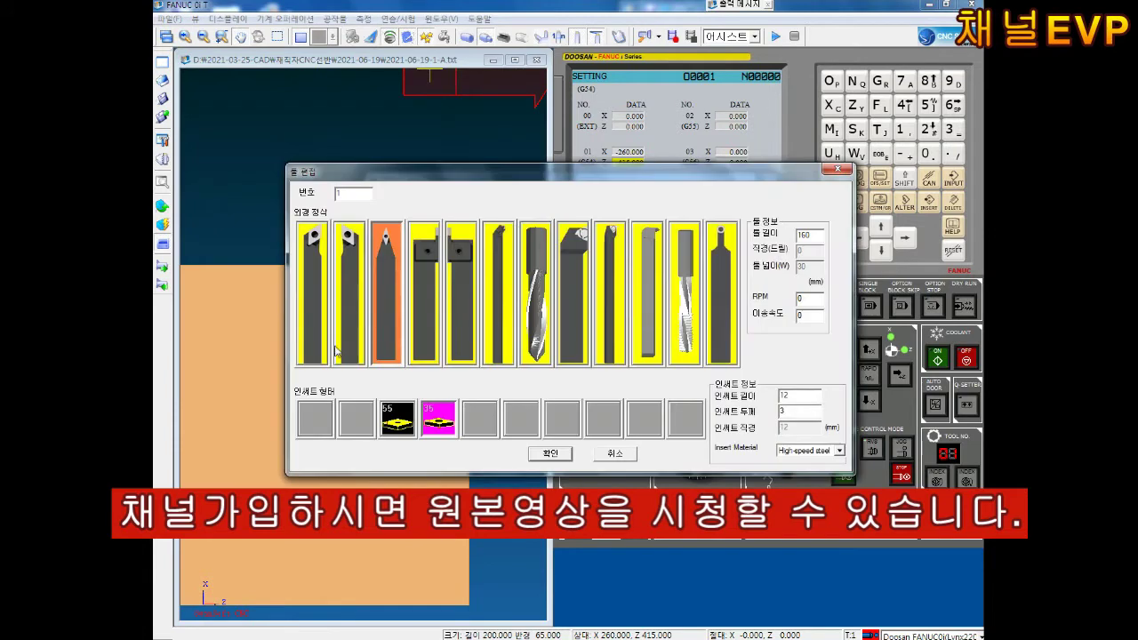
click(326, 276)
click(438, 422)
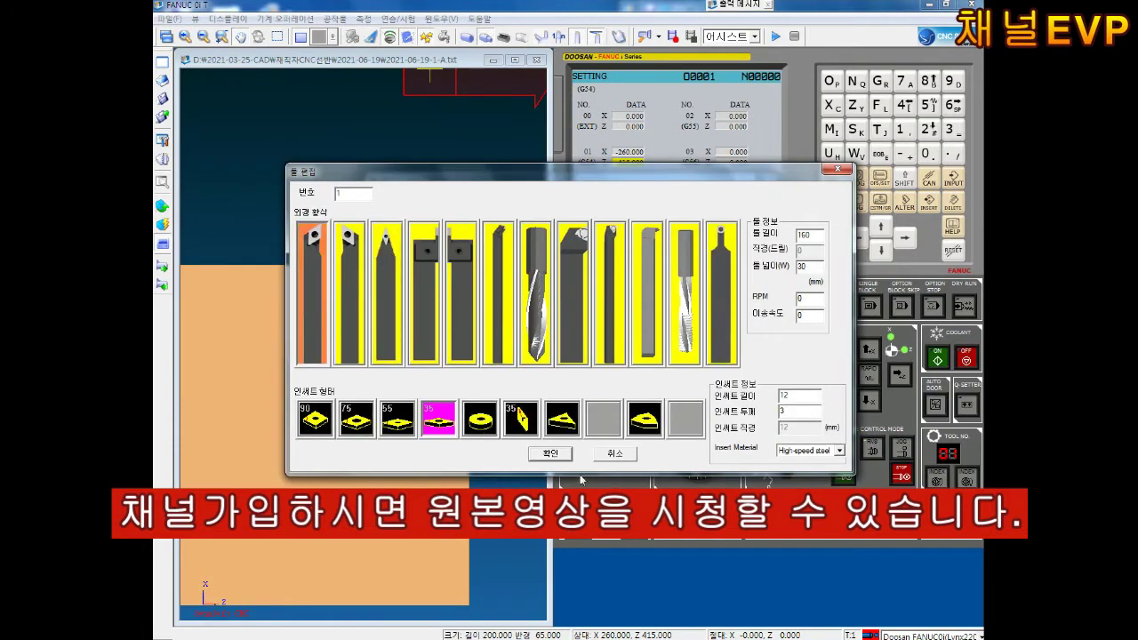
click(552, 455)
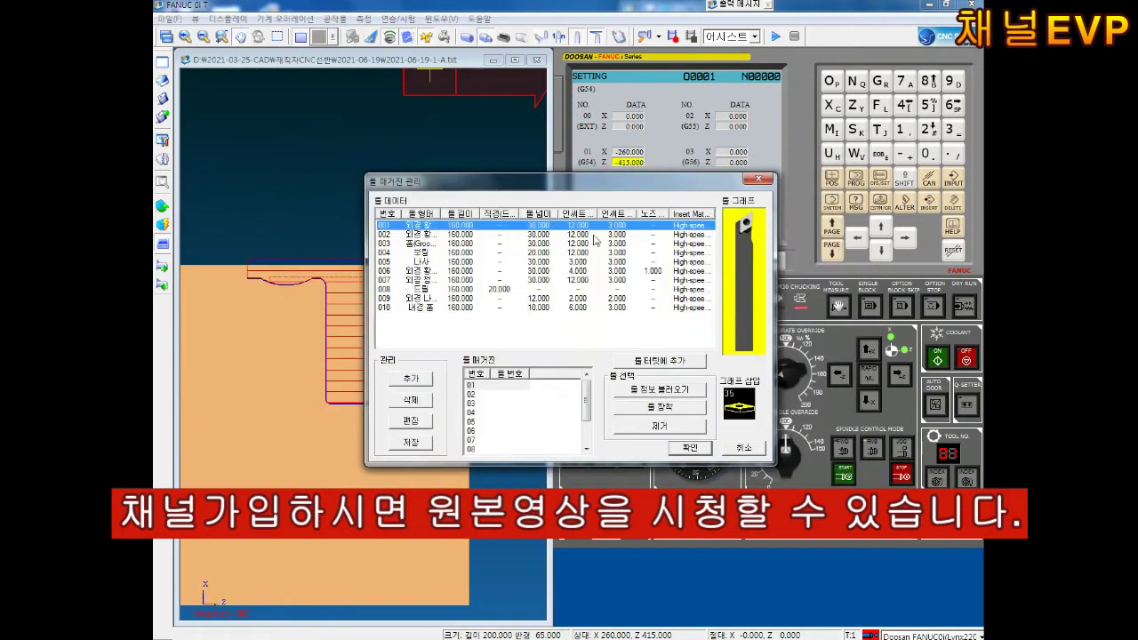
click(683, 447)
right_click(174, 199)
click(233, 254)
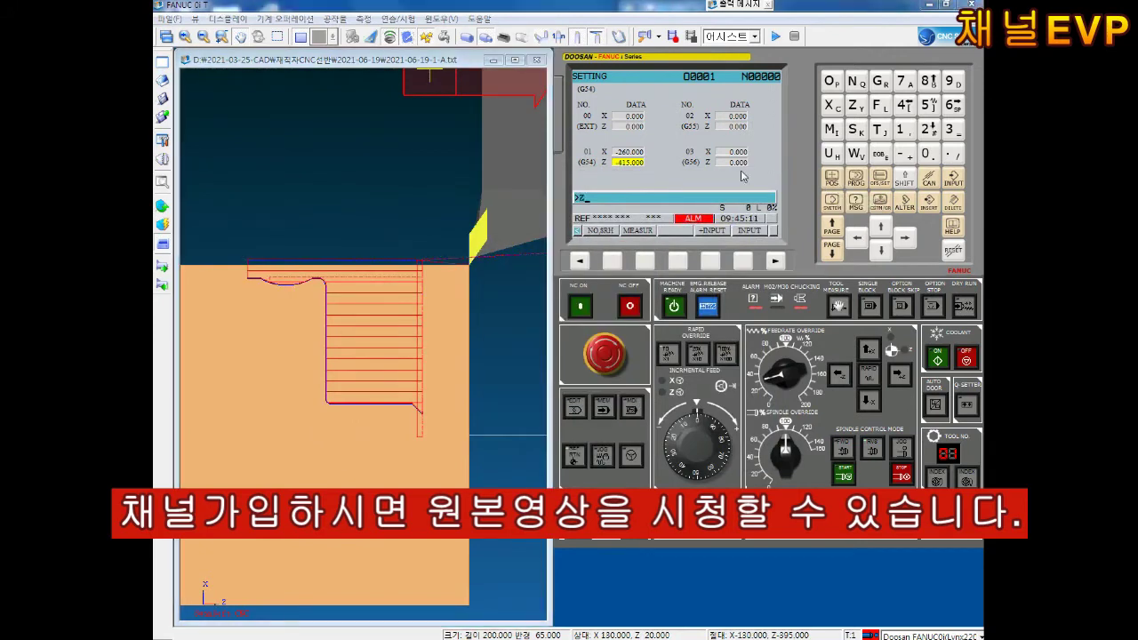
Rerun the program in MEM mode, roughing the stepped profile with G54 Z at 393.000
click(604, 406)
click(639, 537)
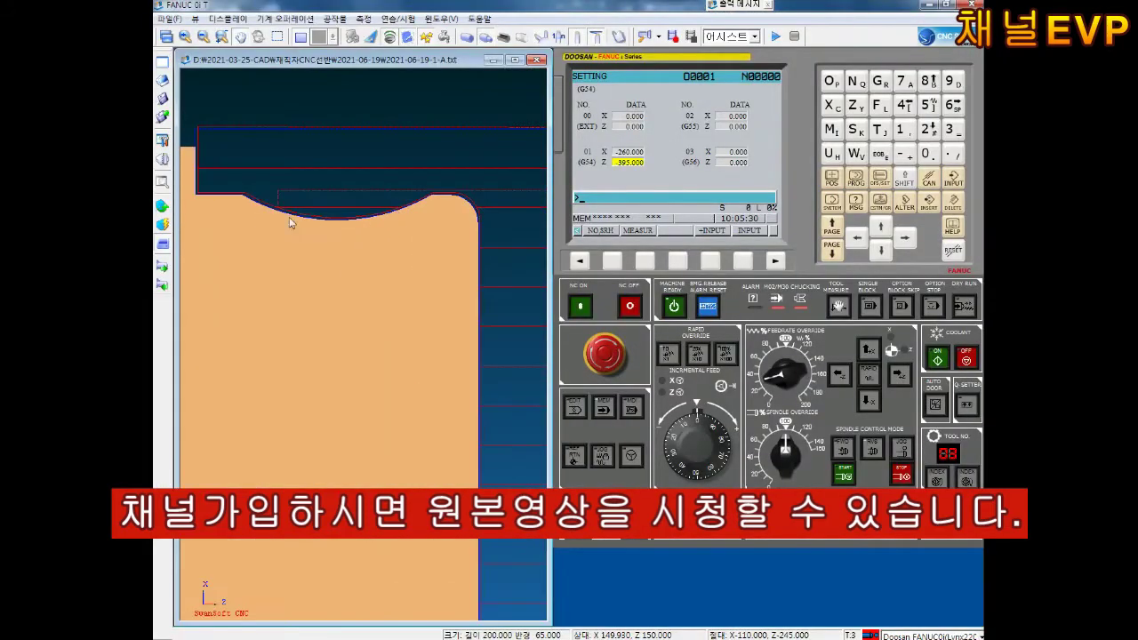
scroll(304, 204, up, 2)
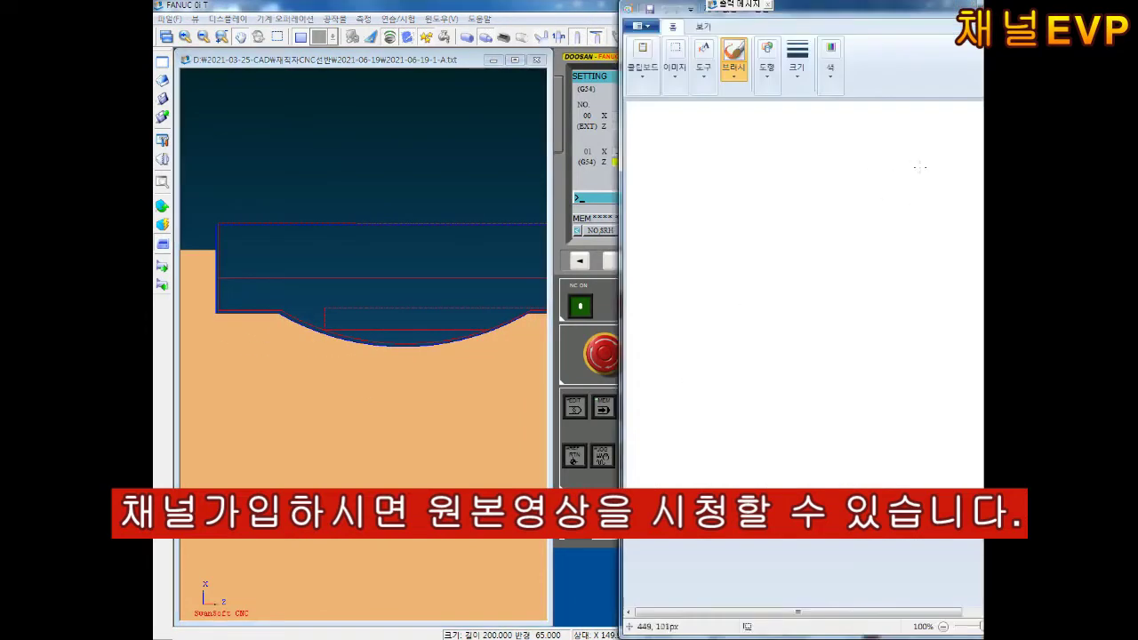
Freehand-sketch the groove arcs, diamond insert outline, curved arrows and a V-shaped tool tip
mouse_move(919, 160)
mouse_down()
mouse_move(856, 205)
mouse_move(814, 215)
mouse_move(732, 203)
mouse_move(676, 144)
mouse_up()
drag(667, 167, 700, 156)
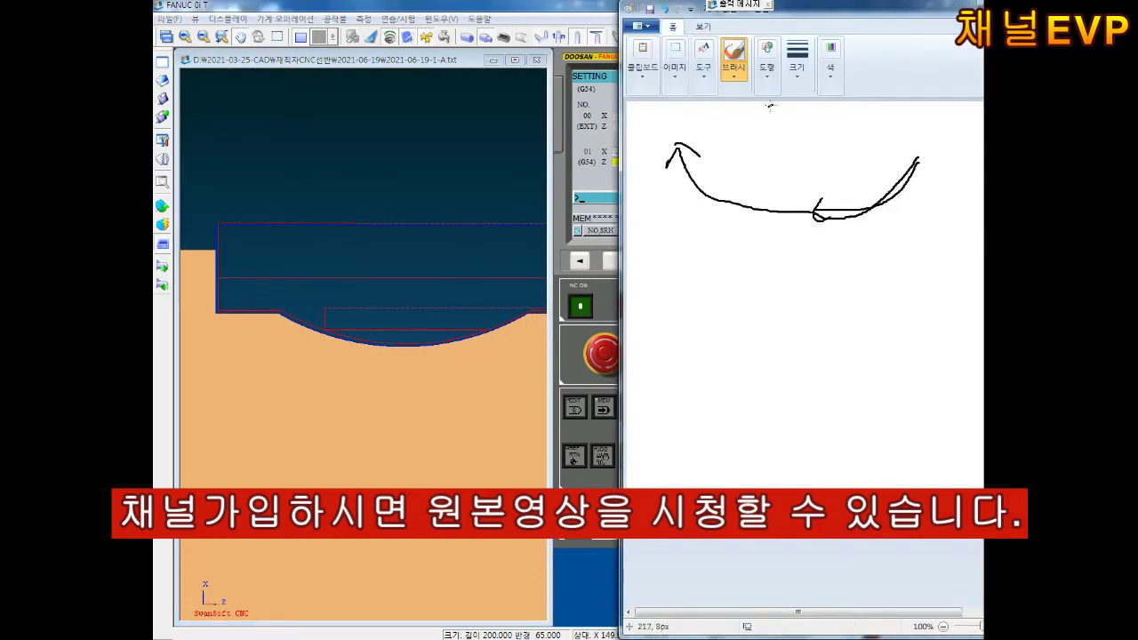
mouse_move(772, 104)
mouse_down()
mouse_move(712, 185)
mouse_move(772, 105)
mouse_up()
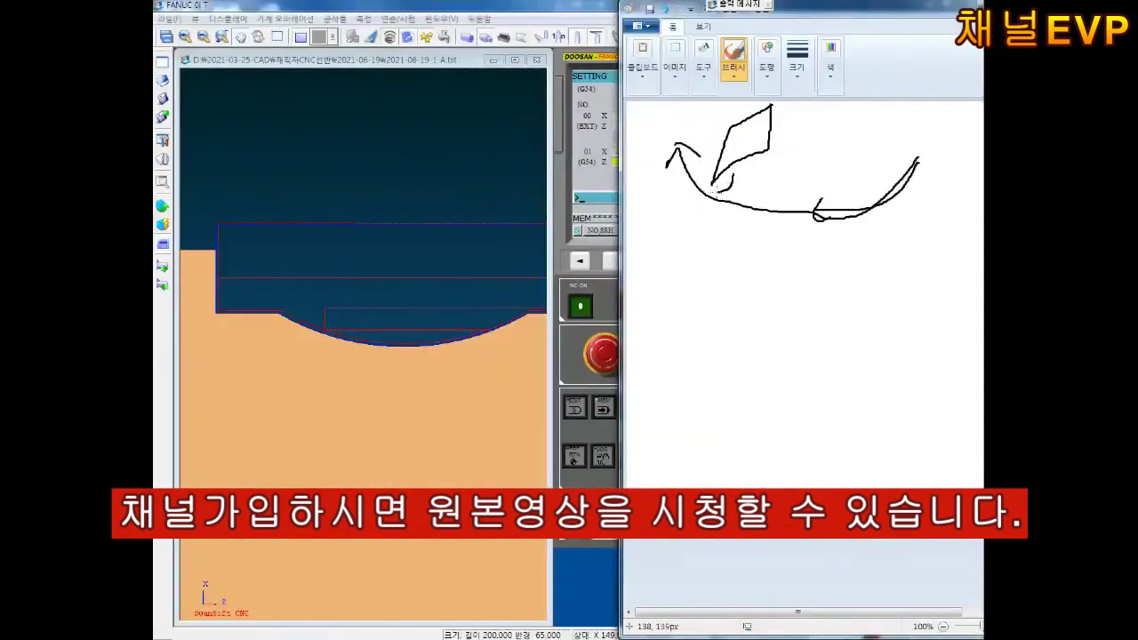
mouse_move(735, 171)
mouse_down()
mouse_move(716, 180)
mouse_move(785, 190)
mouse_up()
drag(673, 150, 769, 219)
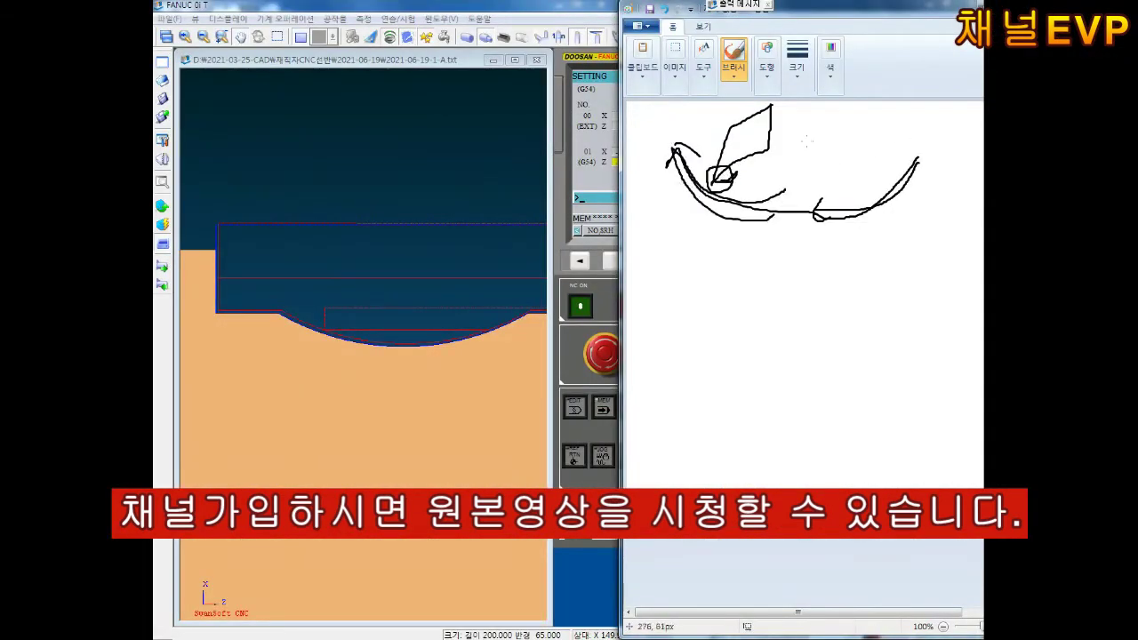
drag(903, 150, 779, 198)
drag(798, 187, 810, 216)
drag(698, 134, 749, 204)
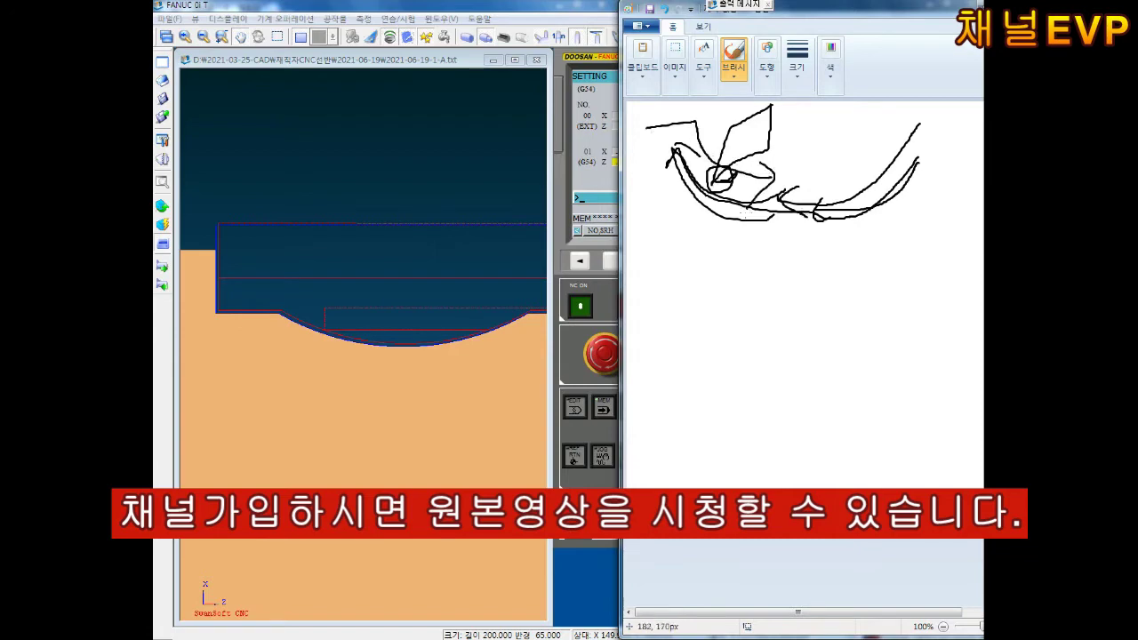
drag(687, 253, 914, 264)
drag(698, 285, 914, 264)
drag(721, 355, 863, 336)
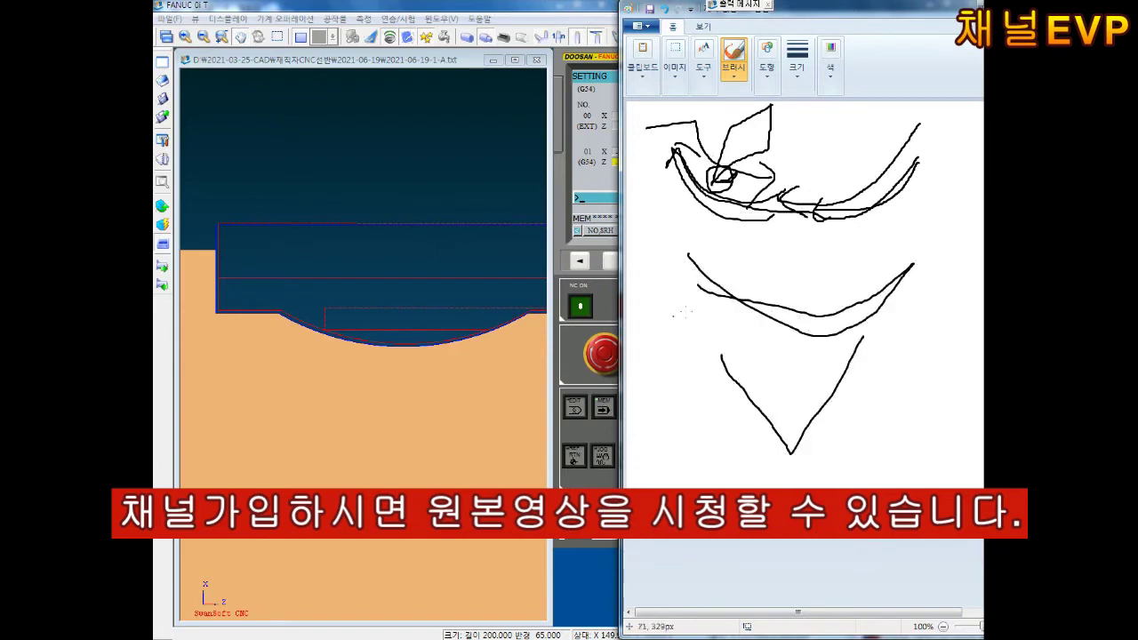
Display the OFFSET/GEOM page listing G001–G008, each with tip type 3
scroll(322, 207, up, 3)
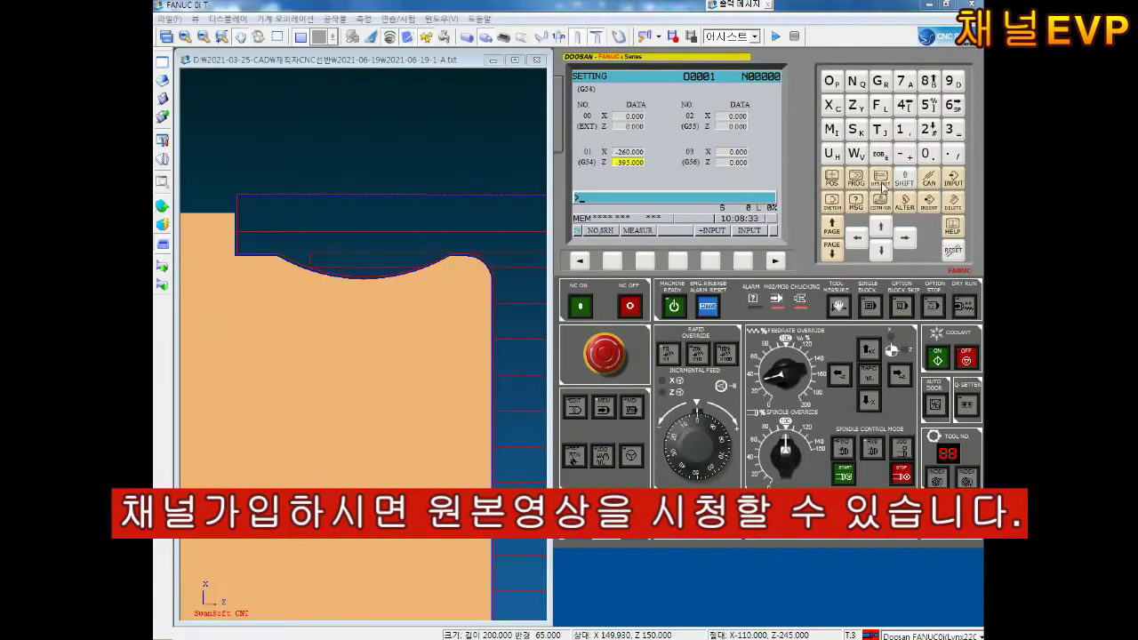
click(642, 260)
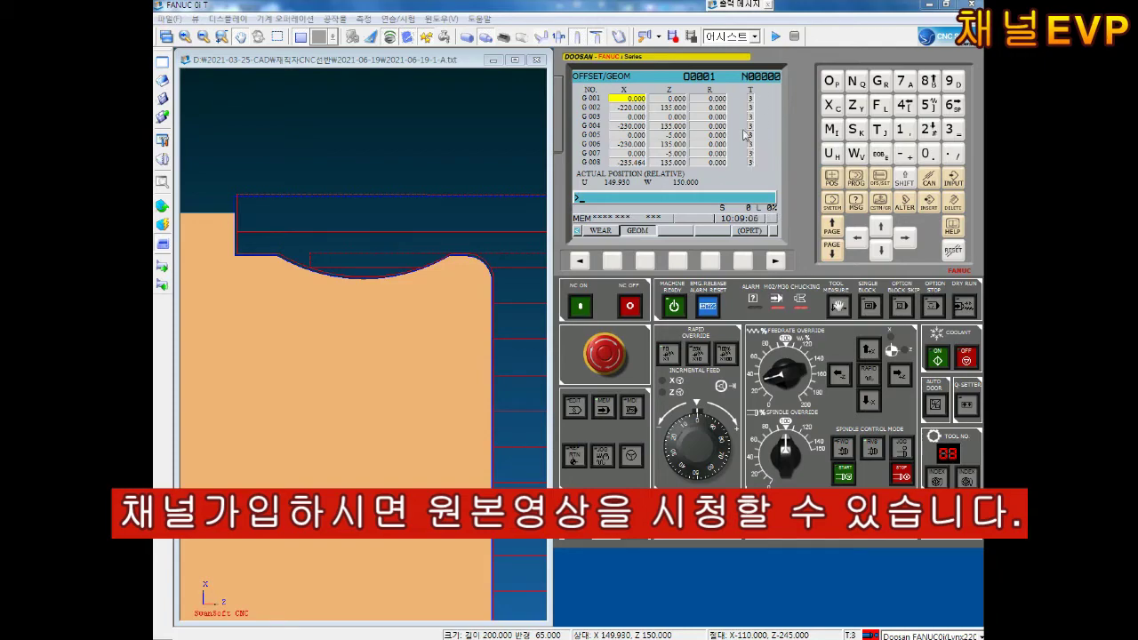
Select tool 002 in the tool magazine and make it the active tool
scroll(319, 297, down, 1)
click(163, 153)
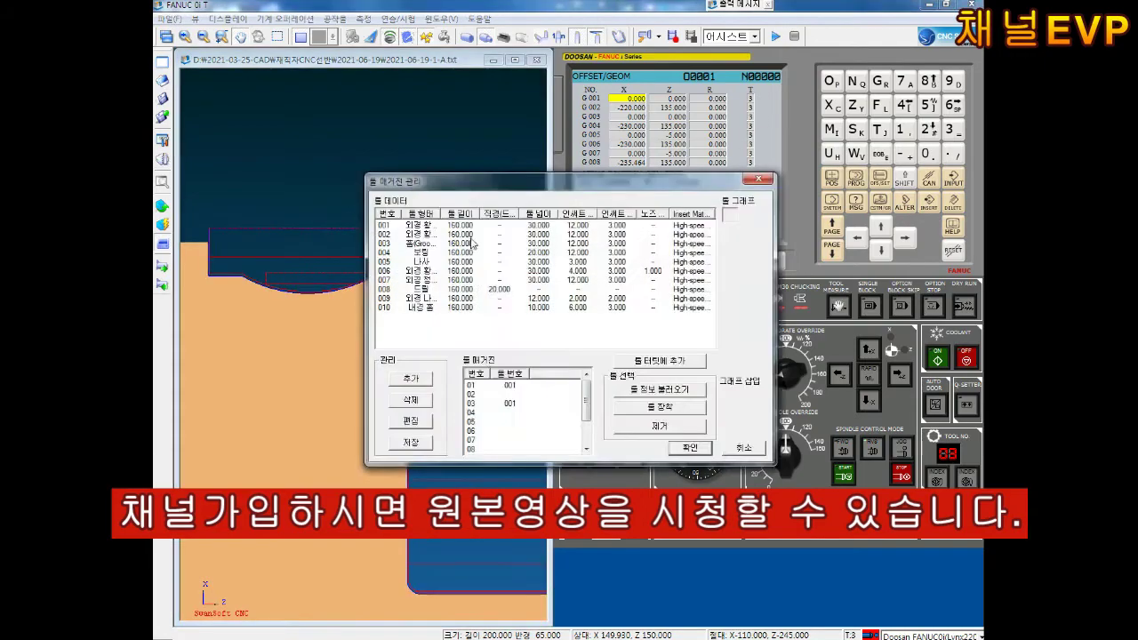
double_click(418, 234)
click(691, 450)
click(677, 362)
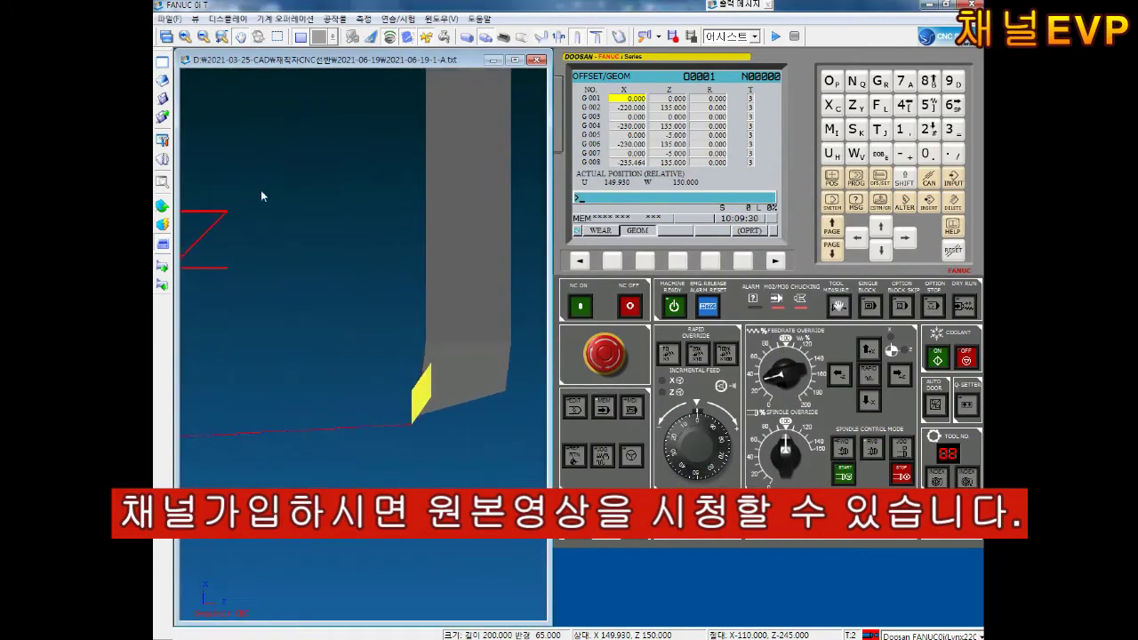
Clear magazine slot 02 and confirm tool 2's 35° insert settings
click(163, 153)
click(659, 426)
click(655, 353)
double_click(452, 237)
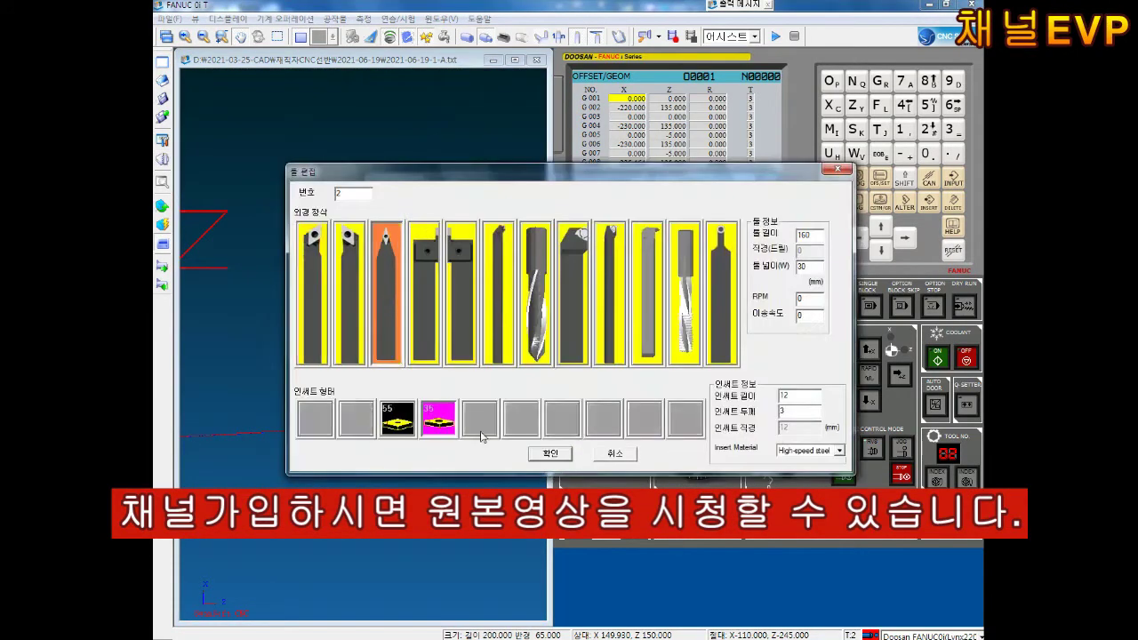
click(617, 451)
click(659, 361)
Pan and zoom the viewport to frame tool 2's insert beside the stepped part
middle_drag(434, 402, 410, 357)
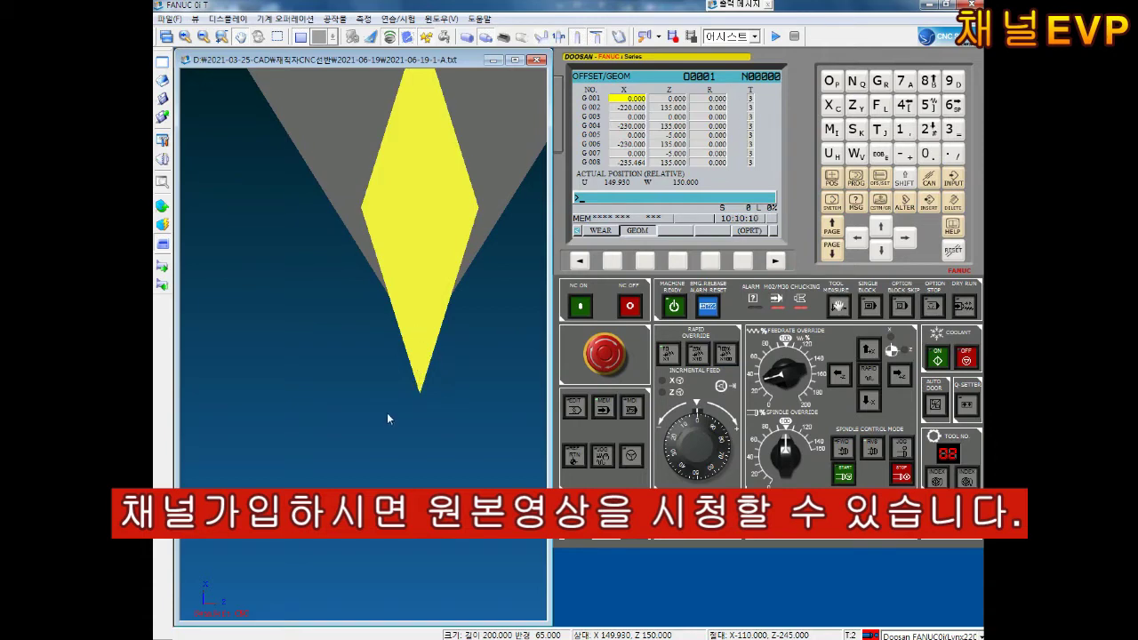
scroll(388, 415, down, 3)
scroll(363, 430, down, 1)
middle_drag(363, 433, 443, 380)
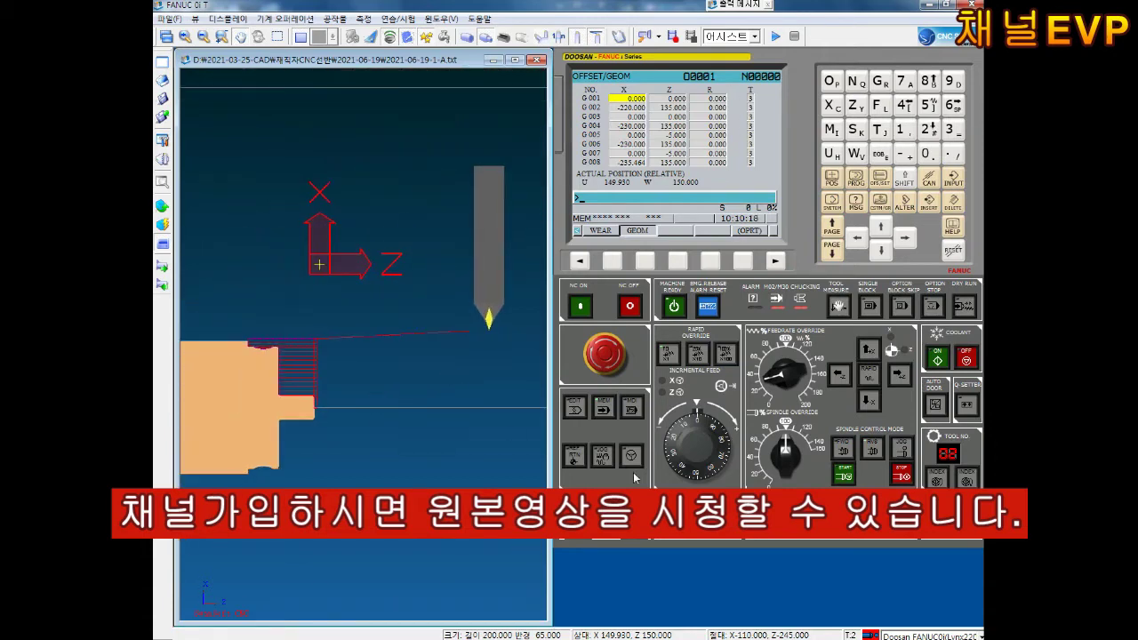
Handwrite G42 above a sketched groove arc and label its ends 3 and 4
mouse_move(911, 295)
mouse_down()
mouse_move(800, 354)
mouse_move(721, 307)
mouse_up()
drag(832, 356, 917, 282)
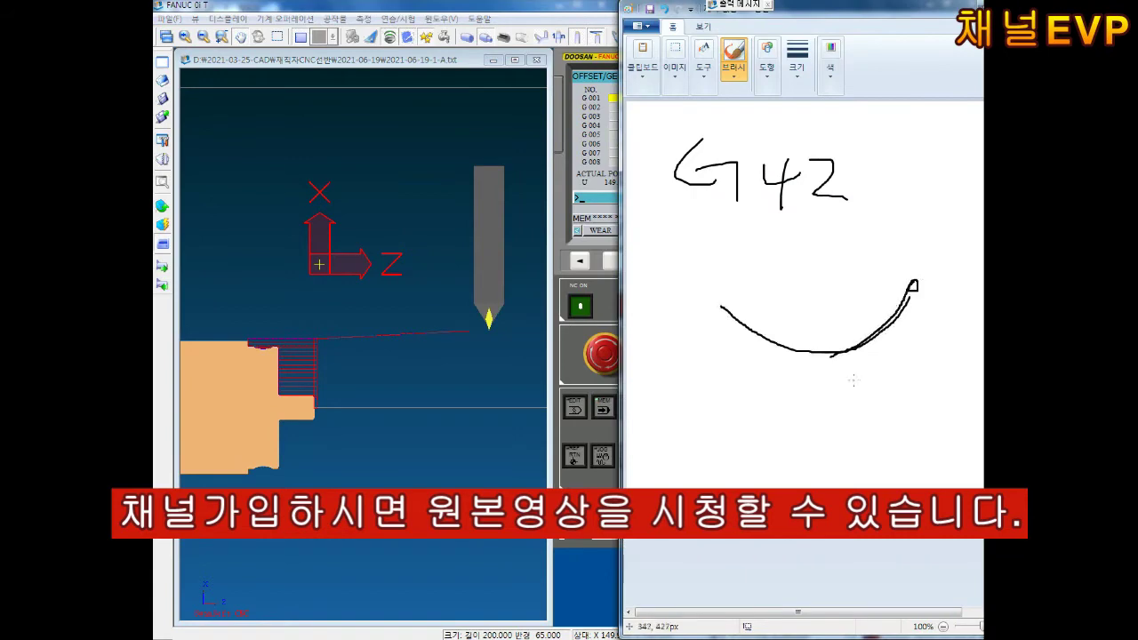
drag(852, 378, 850, 427)
drag(805, 386, 831, 422)
drag(680, 298, 810, 347)
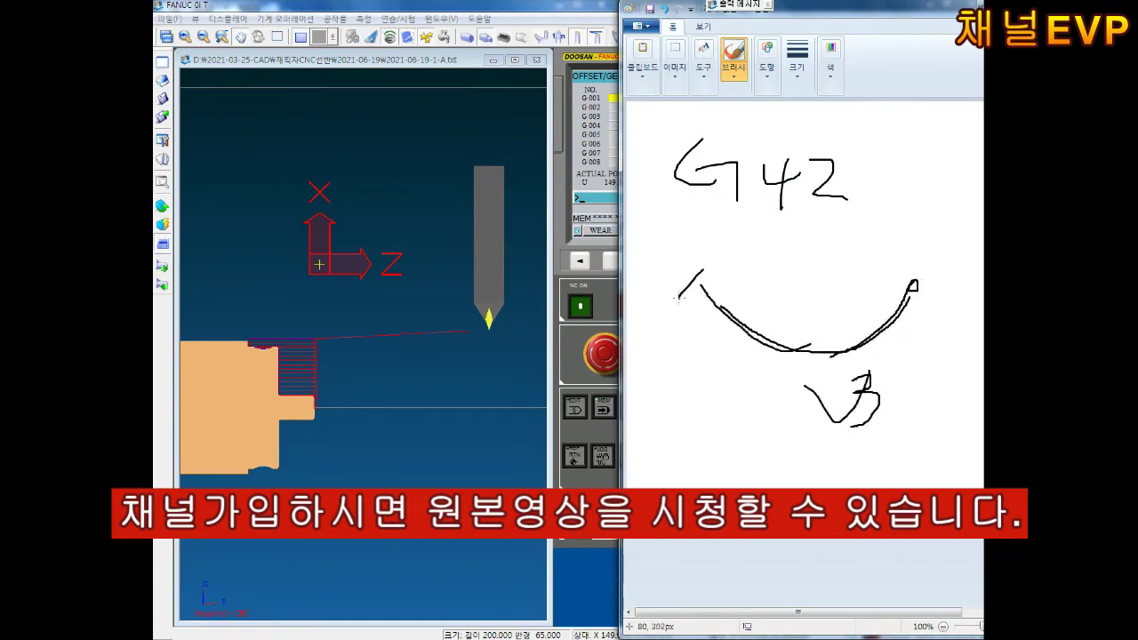
drag(702, 342, 654, 385)
drag(854, 346, 930, 274)
drag(938, 316, 959, 349)
drag(944, 311, 908, 409)
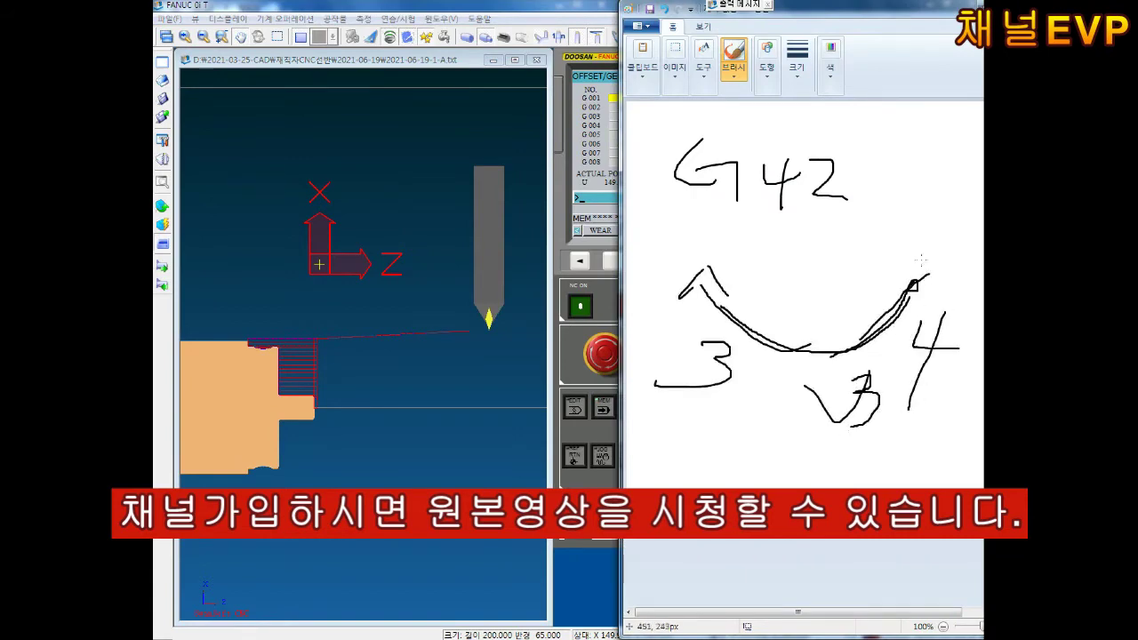
Switch from Paint back to the simulator window
click(374, 356)
scroll(333, 338, up, 3)
scroll(432, 371, up, 2)
scroll(347, 426, up, 1)
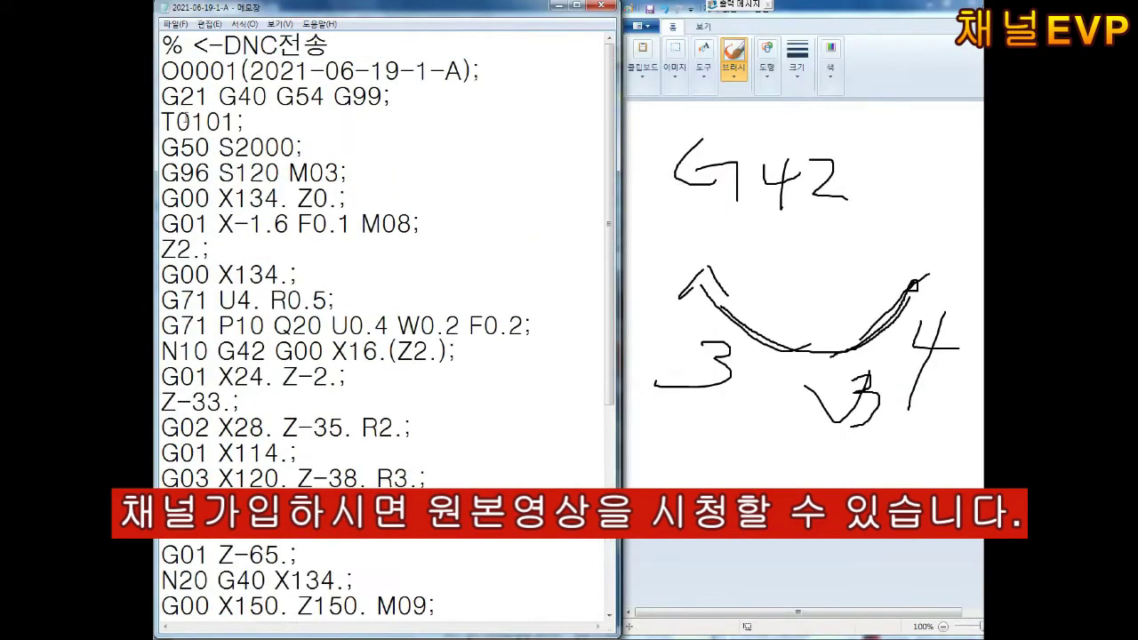
Save the program under a name ending in -A, then delete the old G01 Z-40. and G02 Z-60. R20. lines
text(-A)
key(Return)
key(BackSpace)
key(BackSpace)
key(BackSpace)
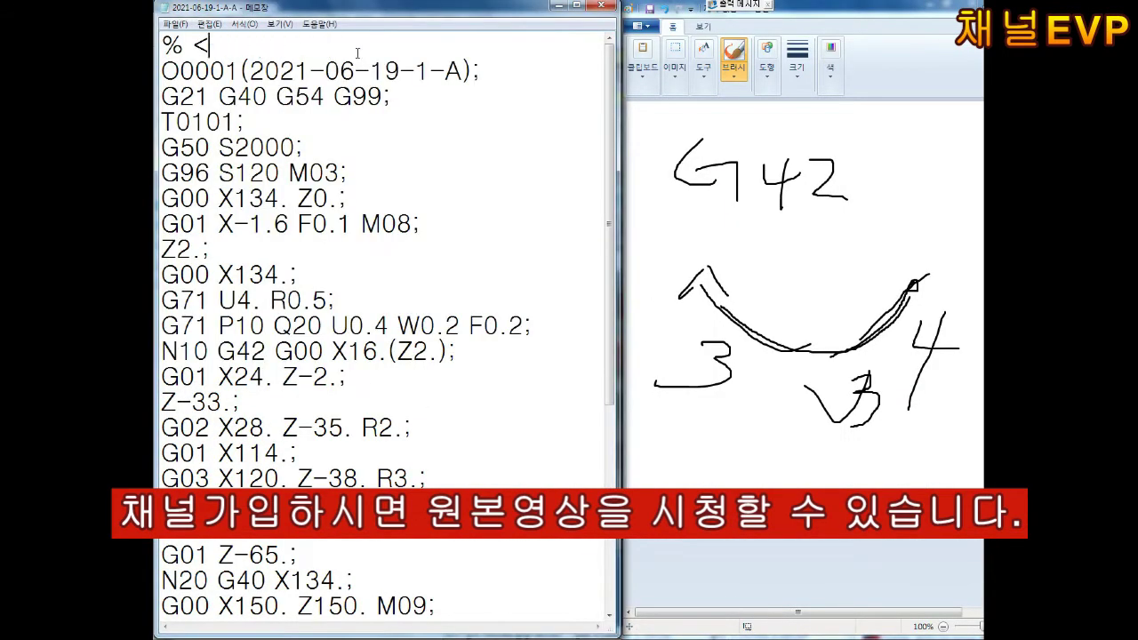
scroll(357, 53, down, 1)
scroll(357, 53, down, 1)
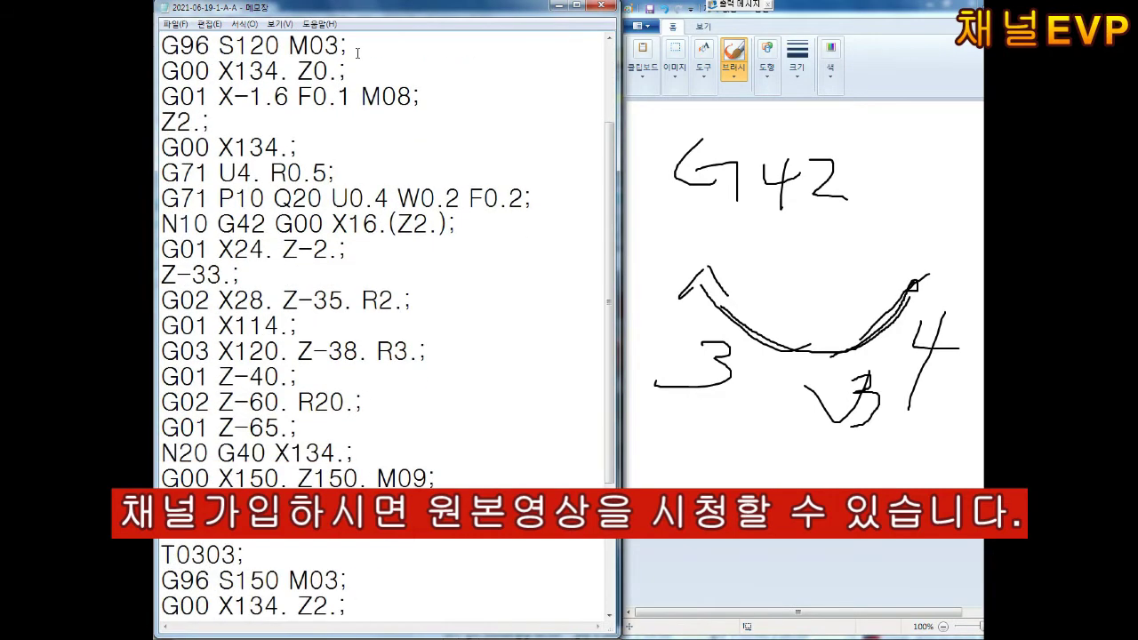
key(End)
key(Return)
key(Down)
key(Down)
key(Return)
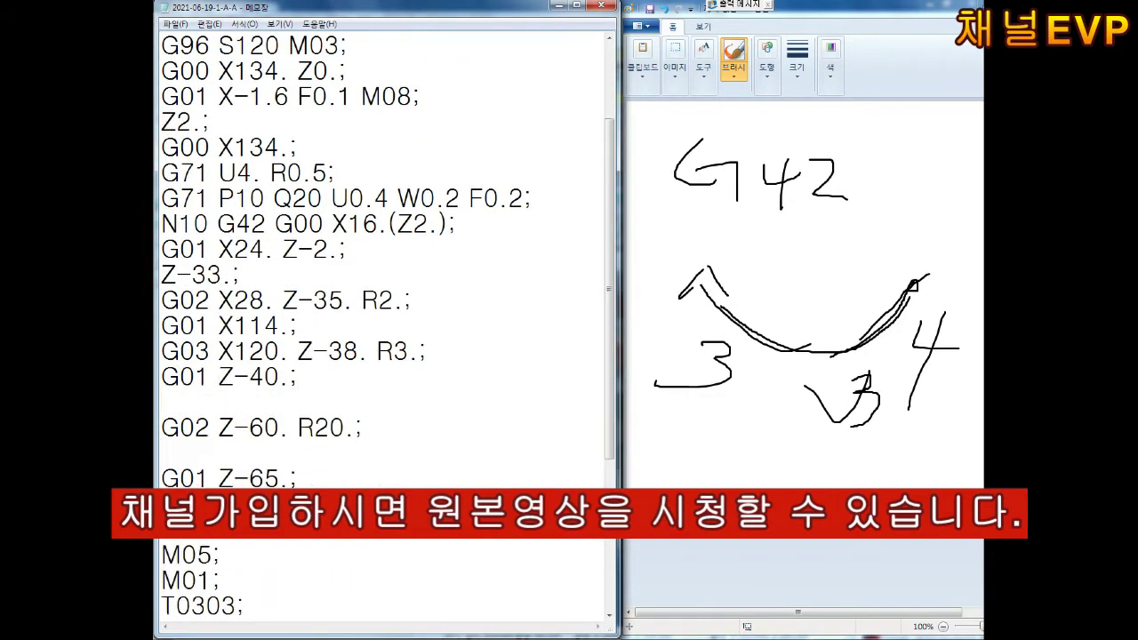
key(End)
key(BackSpace)
key(BackSpace)
key(BackSpace)
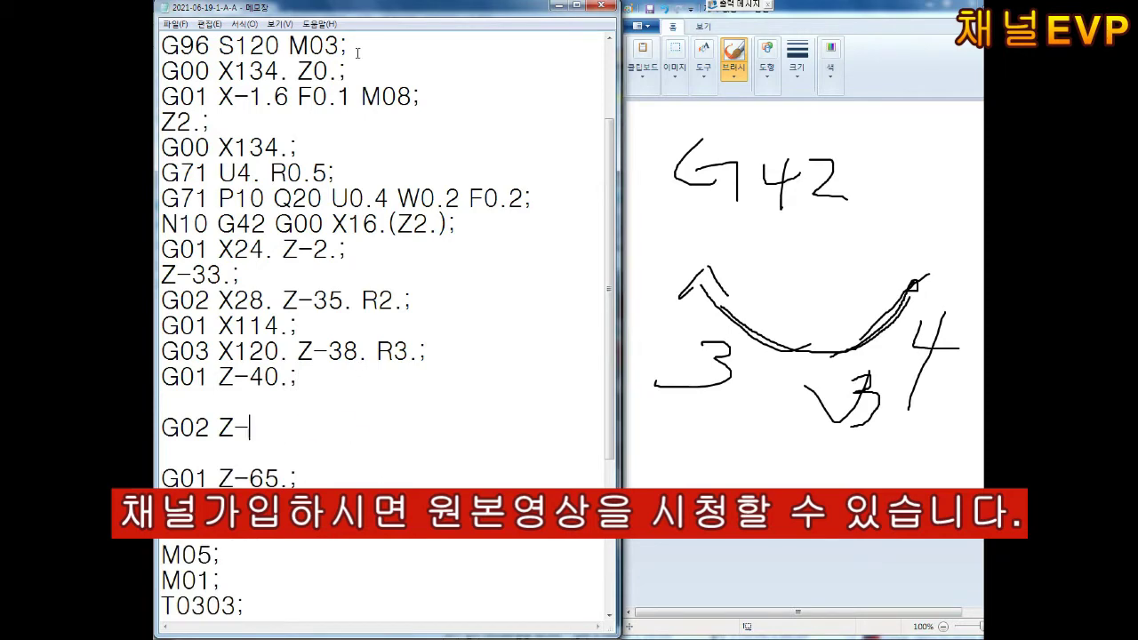
key(BackSpace)
key(BackSpace)
key(BackSpace)
key(BackSpace)
key(BackSpace)
key(BackSpace)
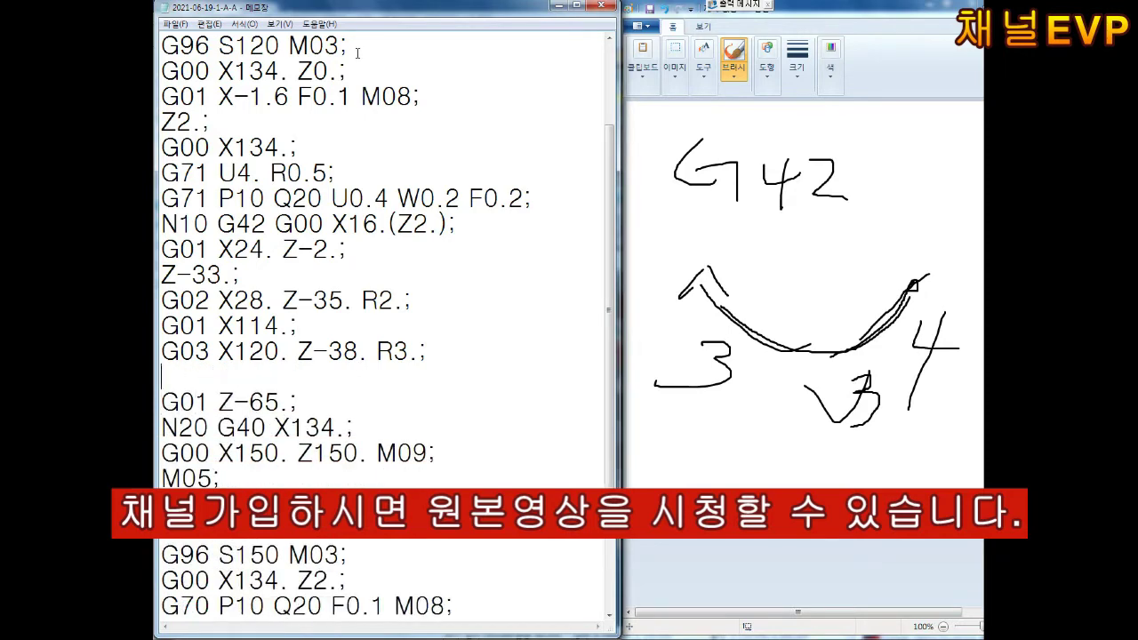
key(BackSpace)
Add the % end marker at the bottom with a G96 S150 M03; spindle line above it
key(ctrl+End)
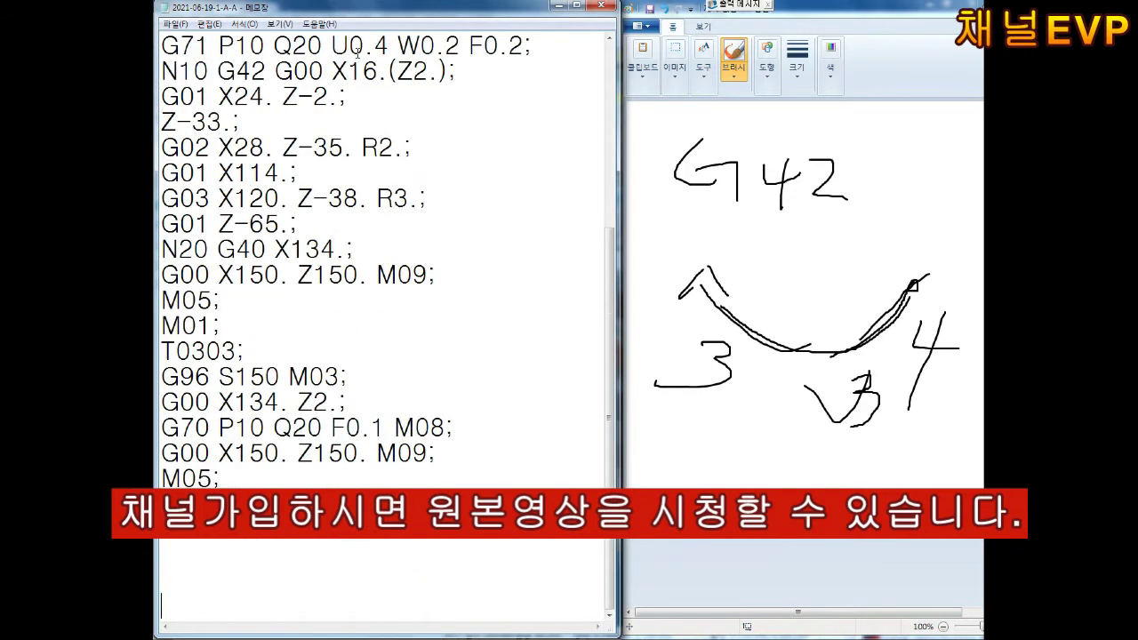
text(%)
key(Home)
key(Return)
key(Up)
text(G96 S150 M03;)
key(Return)
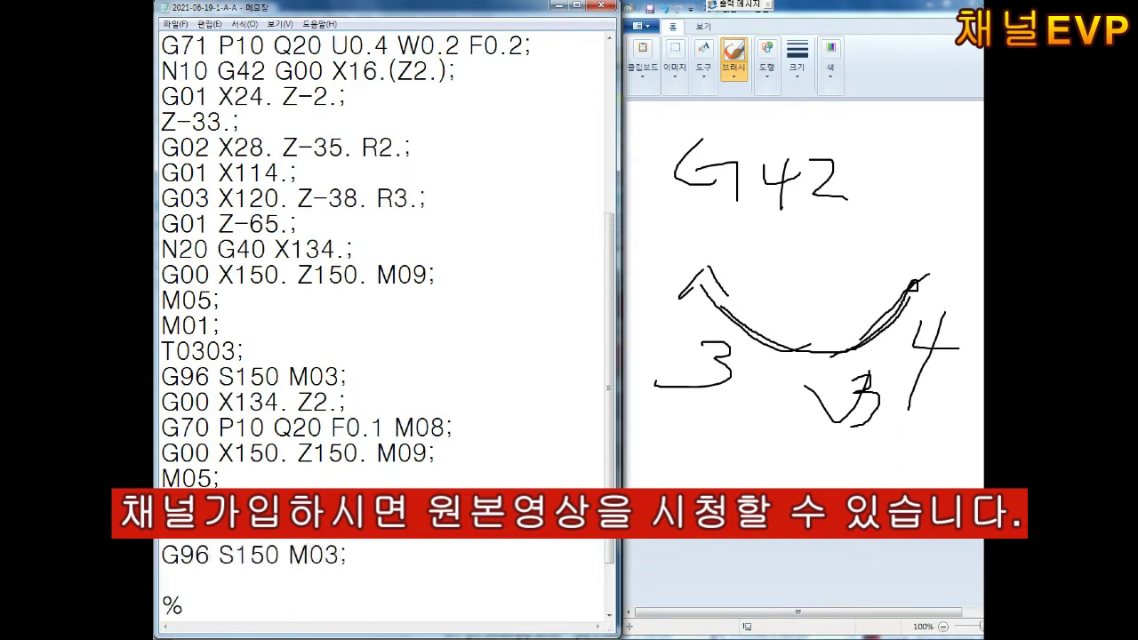
Enter G00 X124. Z-40., G02 Z-60. R20.;, G01 X124.; and G00 X150. Z150. blocks
text(G00 X)
text(124. Z-)
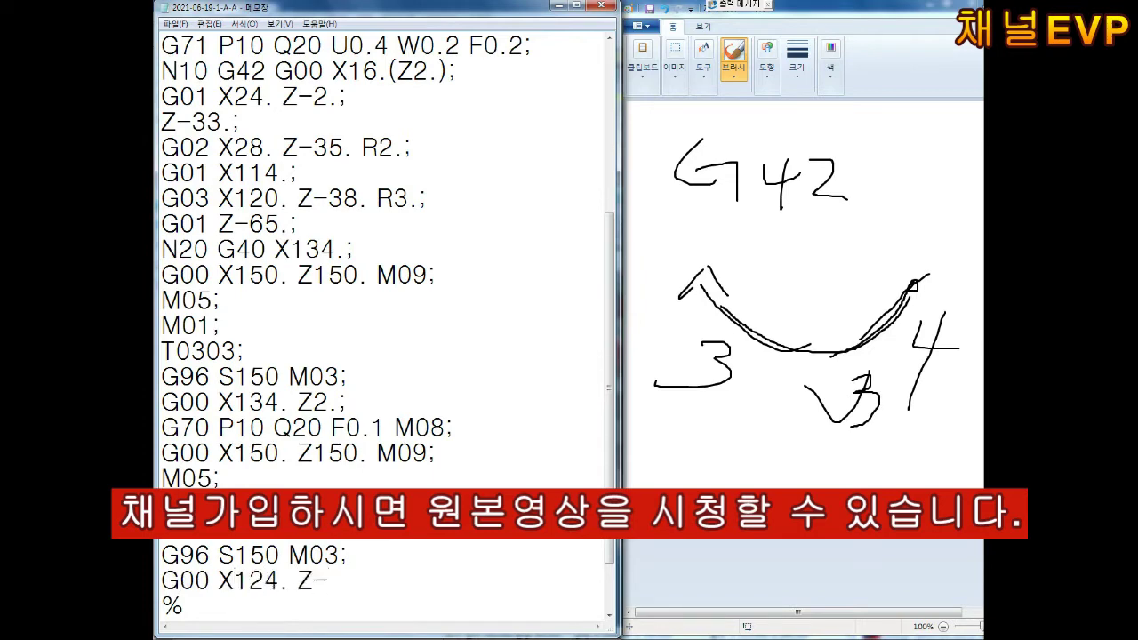
text(40.)
key(Return)
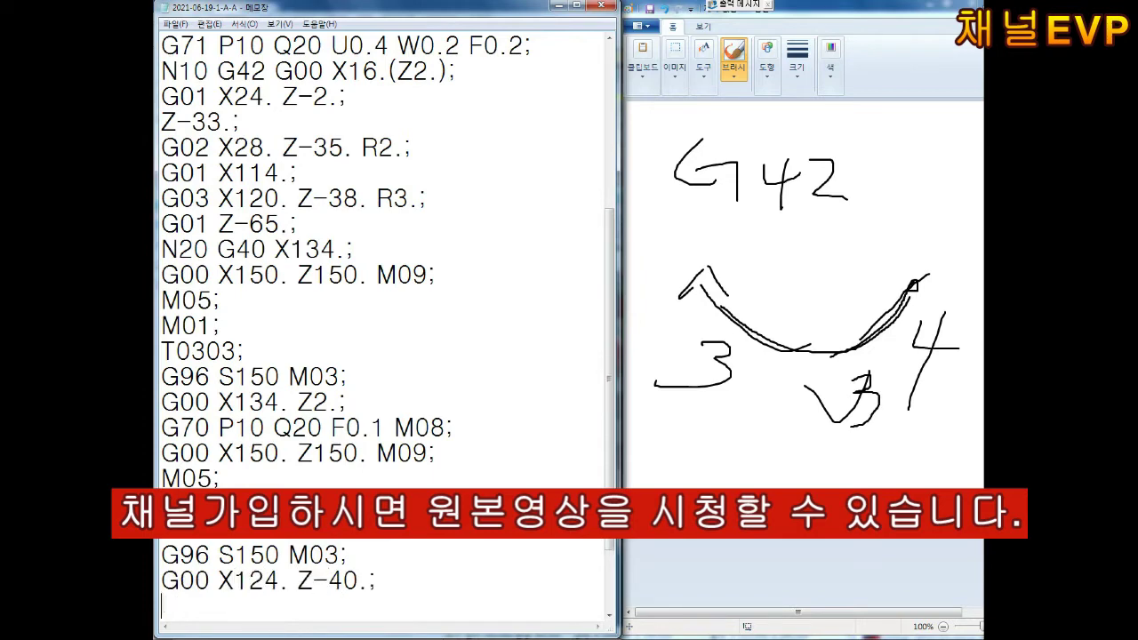
scroll(357, 53, down, 1)
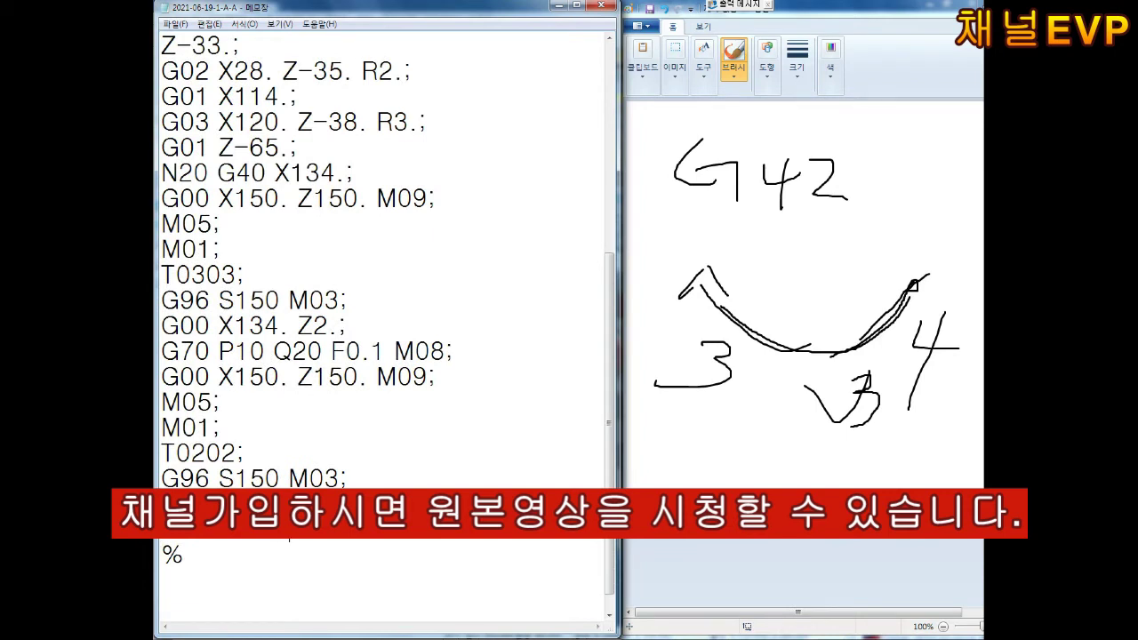
key(Return)
text(G02 Z-)
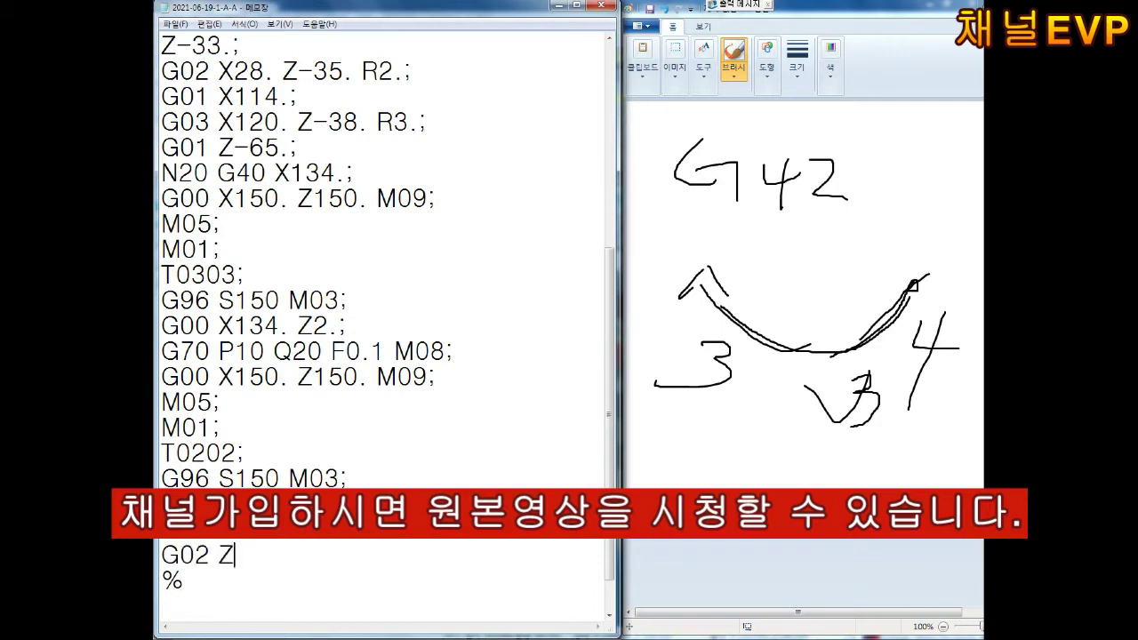
text(60. R20.;)
key(Return)
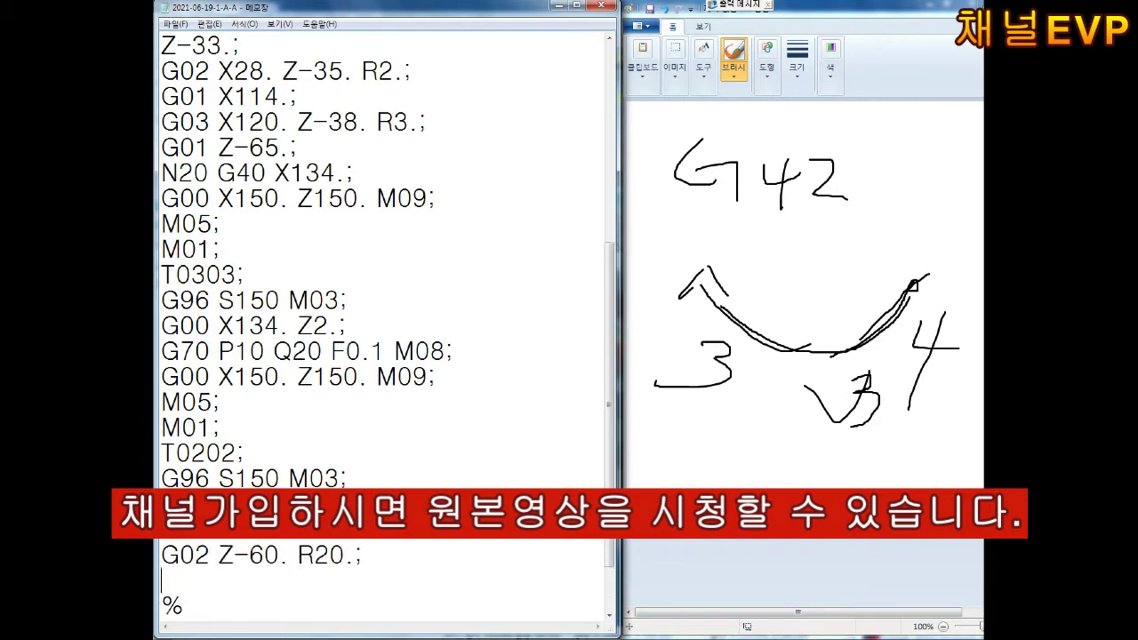
text(G01 X)
text(124.;)
key(Return)
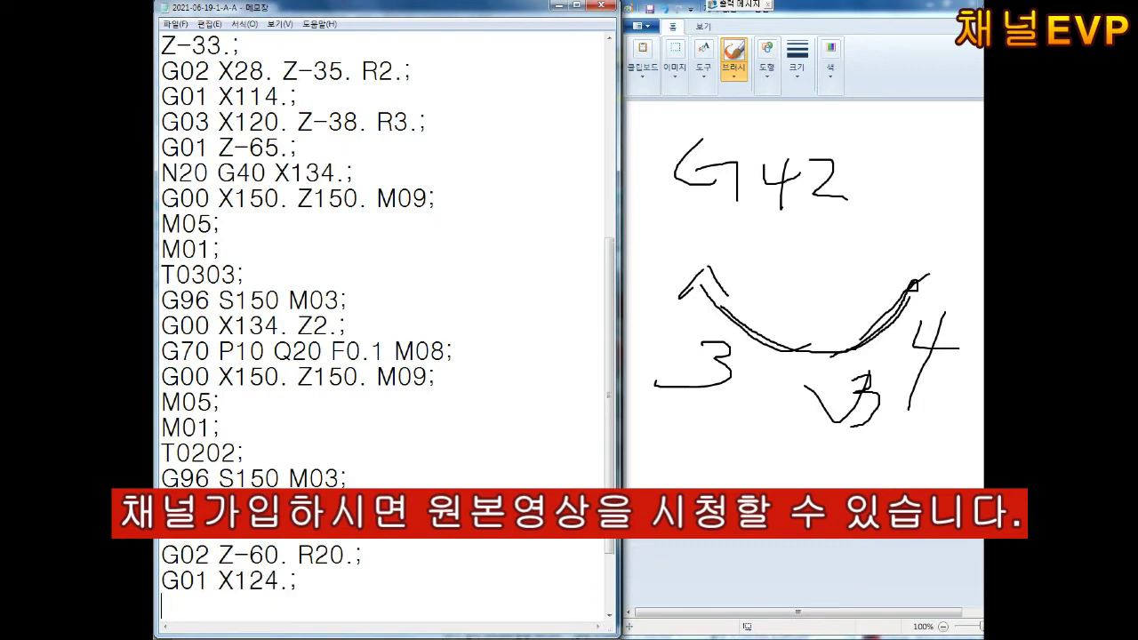
text(G00 X150. Z0150.)
key(BackSpace)
key(BackSpace)
key(BackSpace)
text(150.)
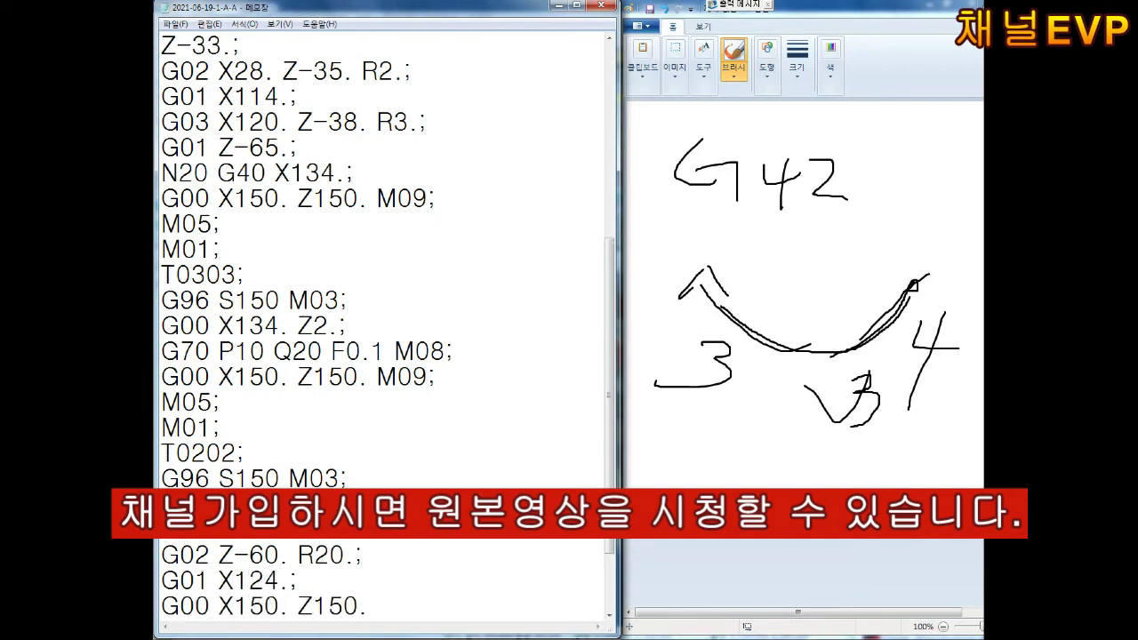
Add M09 to the return line and end with M05; M02;, then draw an AutoCAD rectangle
click(210, 605)
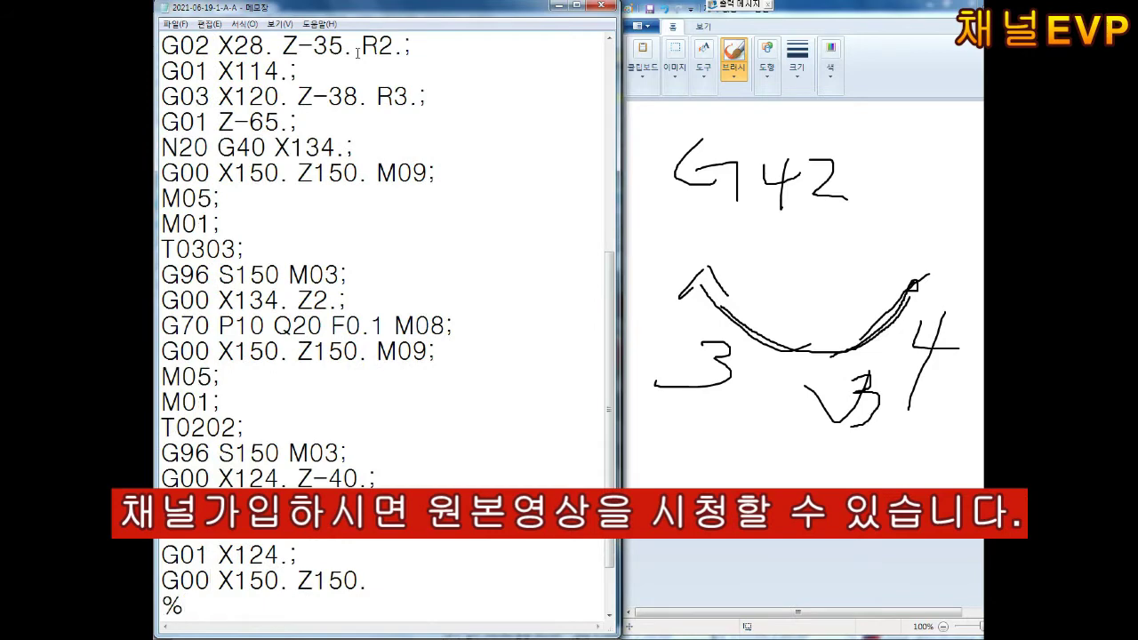
text(M09;)
key(Return)
text(M05; M02)
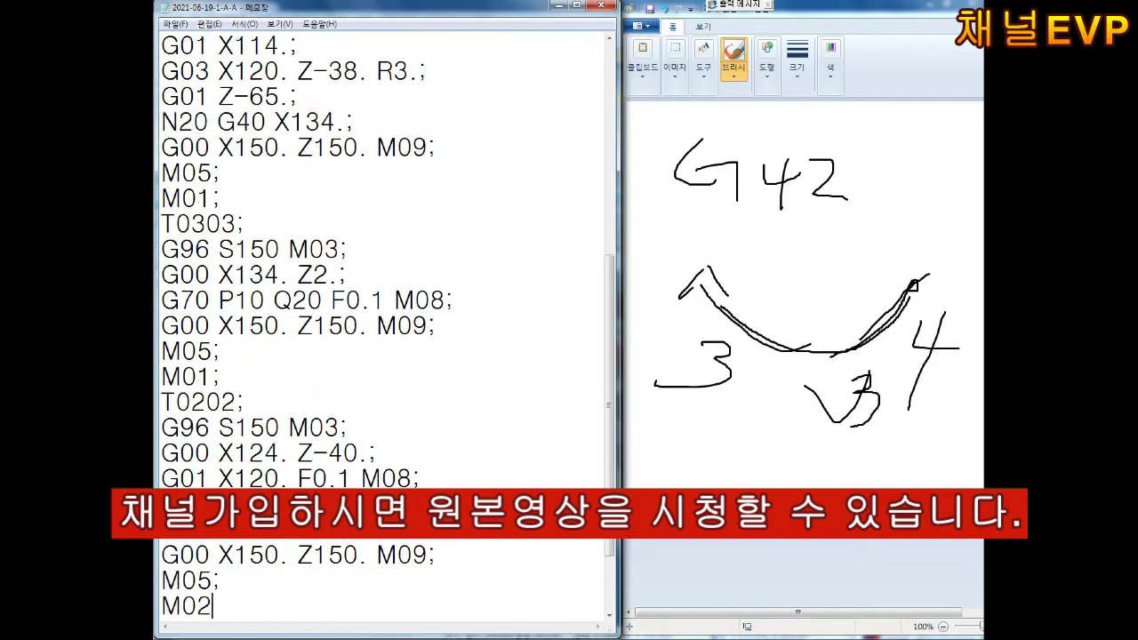
text(;)
key(Down)
key(Down)
scroll(356, 53, down, 1)
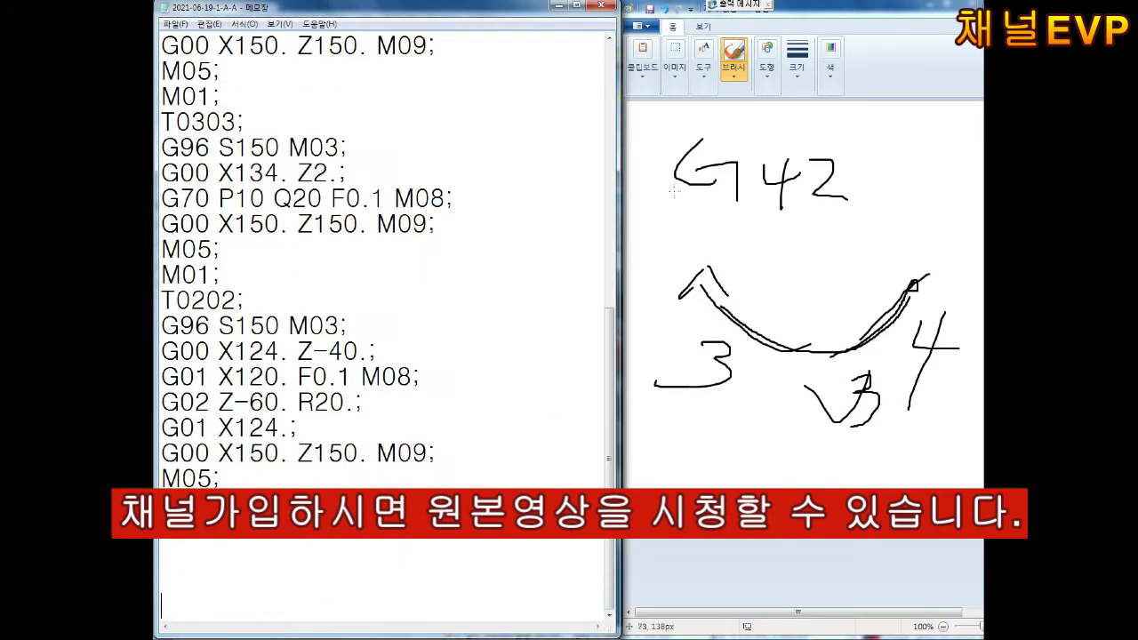
click(161, 206)
click(460, 468)
text(@30)
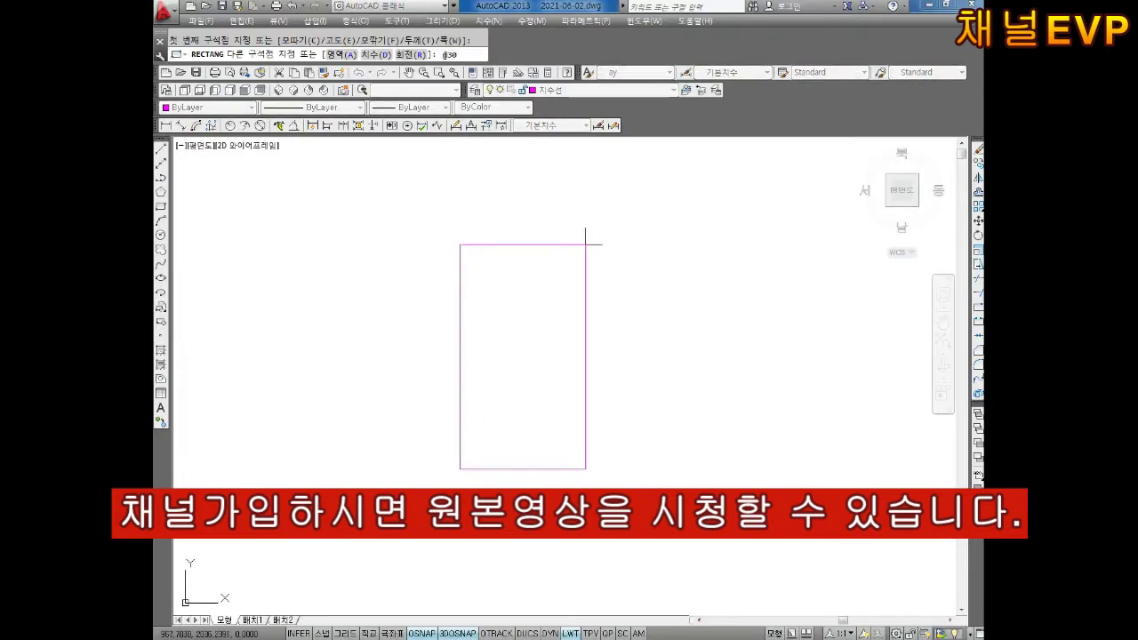
Finish the rectangle and move it onto the green outline layer
key(Return)
click(605, 356)
click(570, 90)
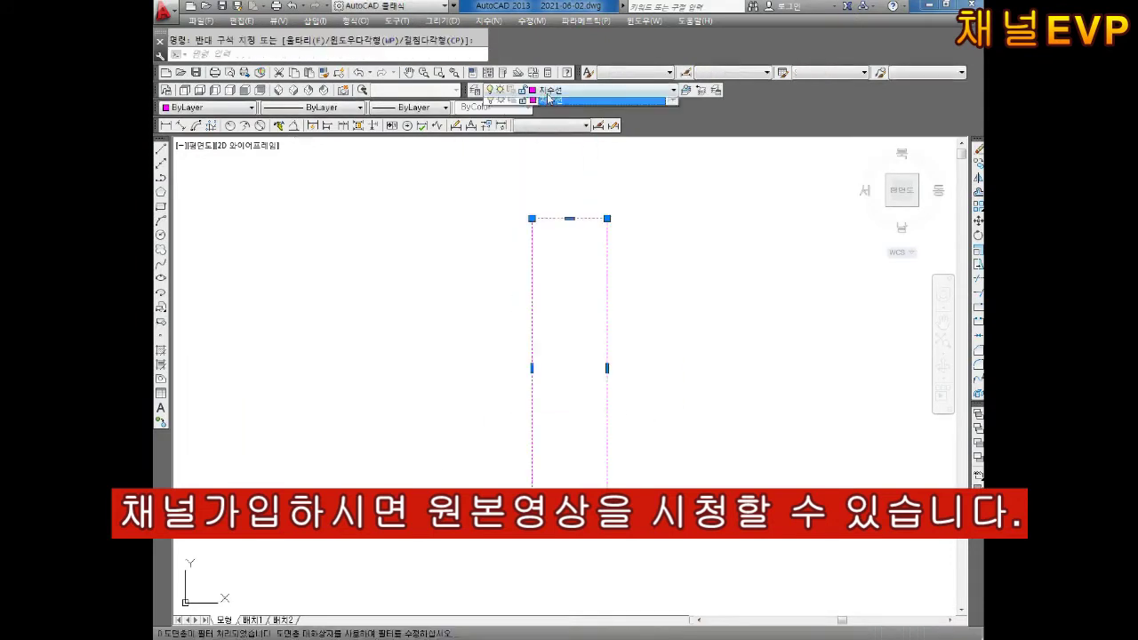
click(570, 102)
scroll(569, 295, up, 3)
key(Escape)
Fillet the rectangle's top corner between the top and side edges
text(f)
key(Return)
click(463, 272)
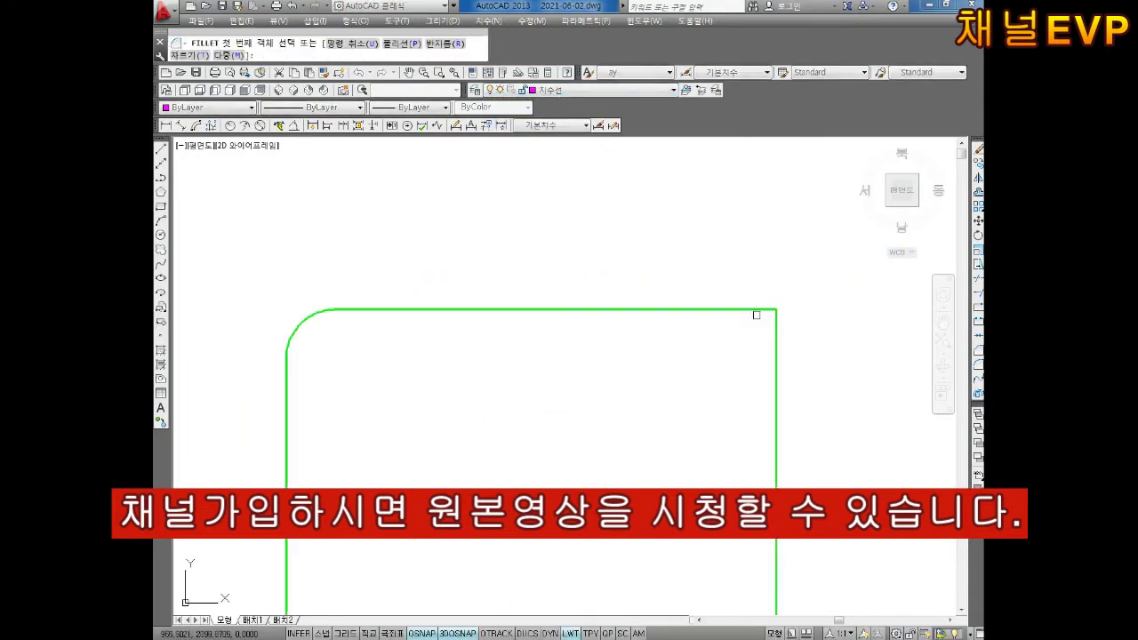
click(754, 312)
Draw a vertical centre line with parallel guide copies, then switch to the green outline layer
text(l)
key(Return)
click(549, 289)
click(549, 470)
key(Return)
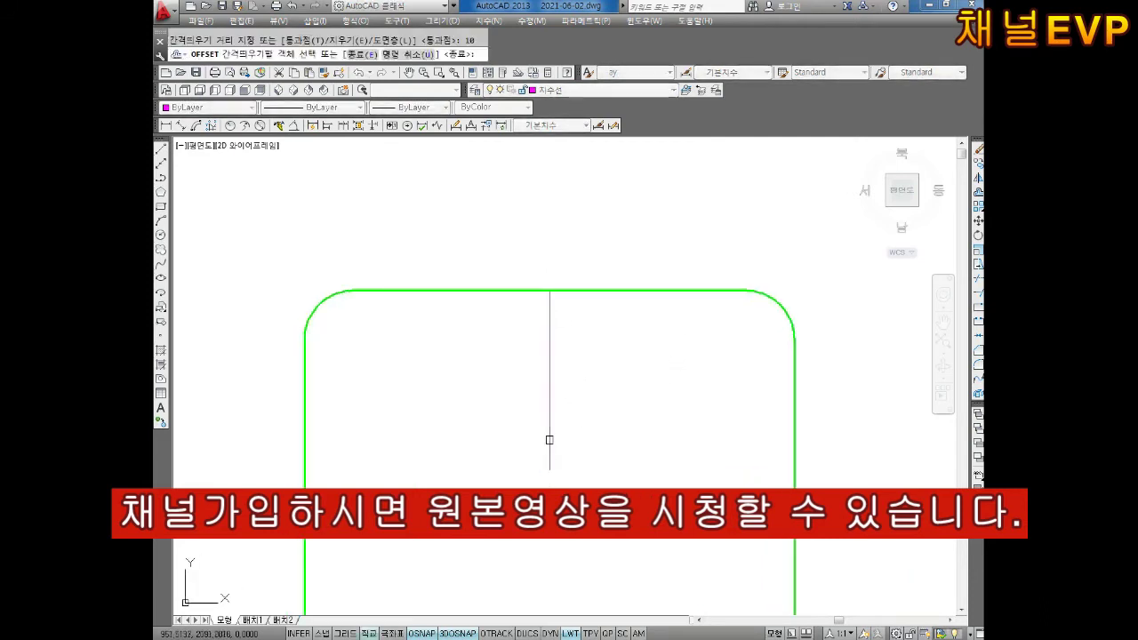
click(590, 359)
key(Escape)
click(569, 90)
click(594, 178)
Draw the concave groove arc between the guide lines and erase the middle vertical line
text(a)
key(Return)
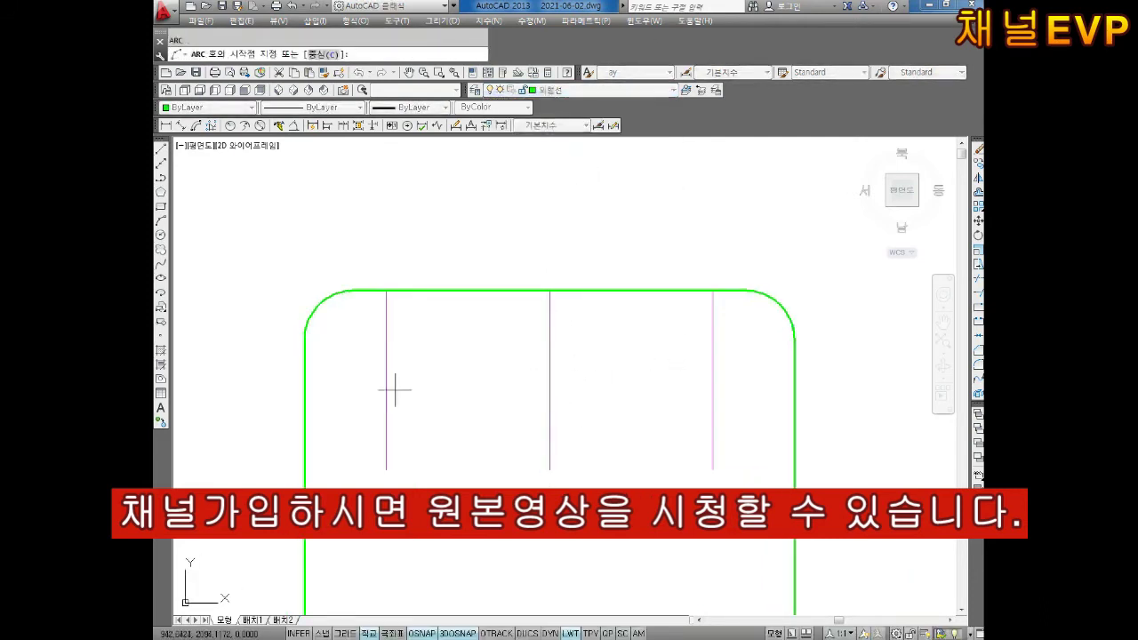
click(386, 291)
click(713, 290)
click(583, 310)
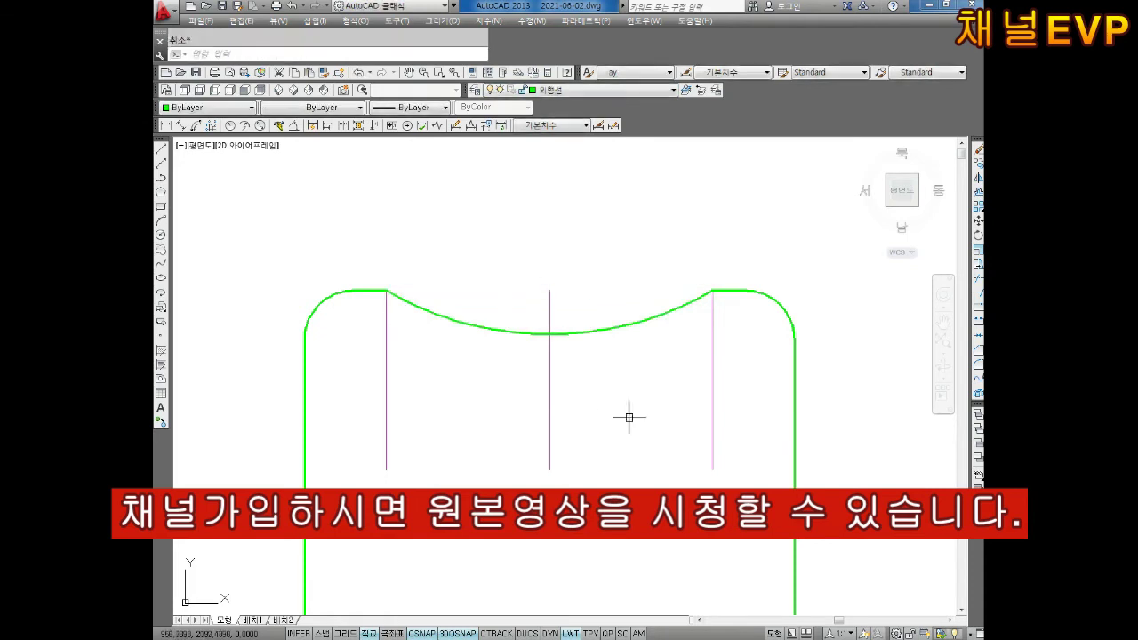
click(548, 427)
key(Delete)
Add a 2.68 vertical depth dimension from the top edge to the arc's low point
click(165, 125)
click(548, 334)
click(713, 290)
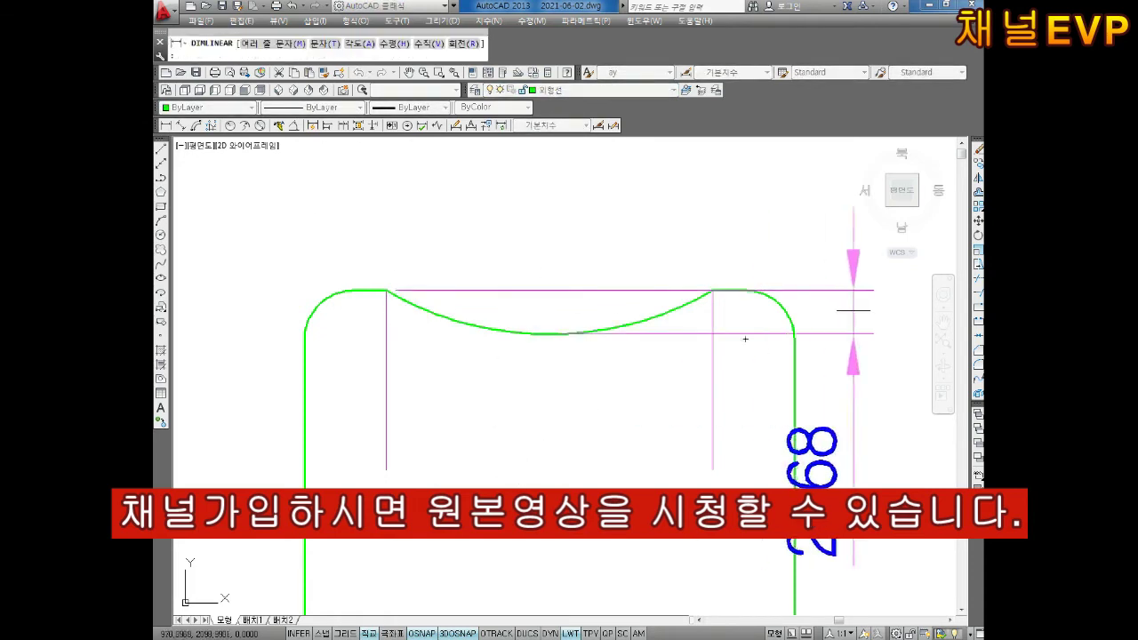
middle_drag(925, 338, 800, 336)
click(801, 336)
scroll(690, 375, up, 3)
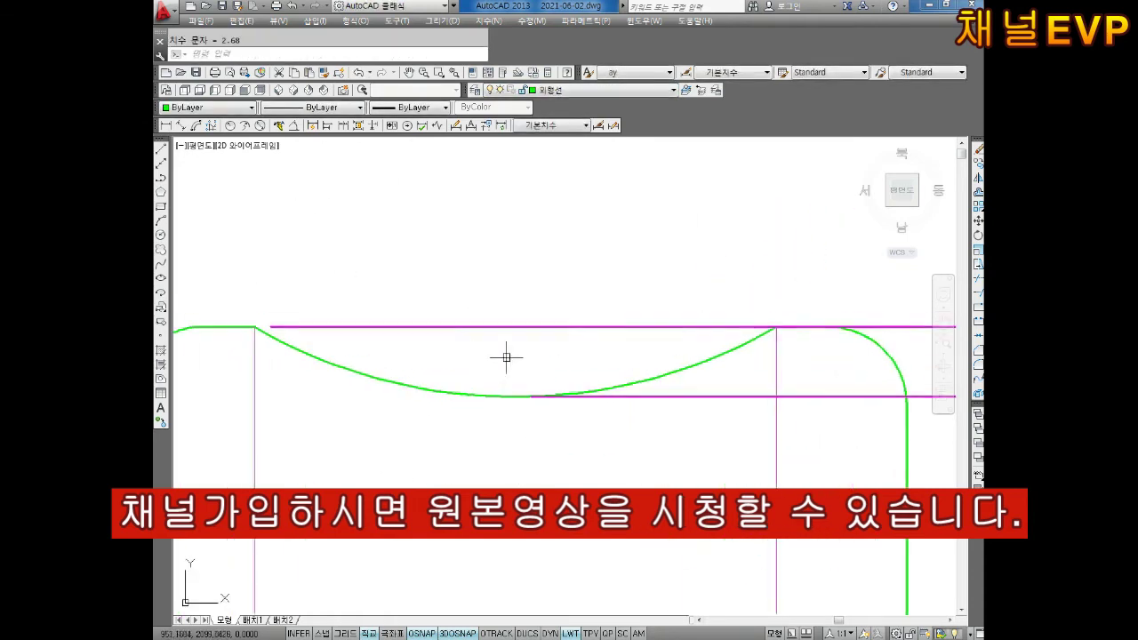
Offset the groove arc by 1 above the original
text(o)
key(Return)
text(1)
key(Return)
click(490, 394)
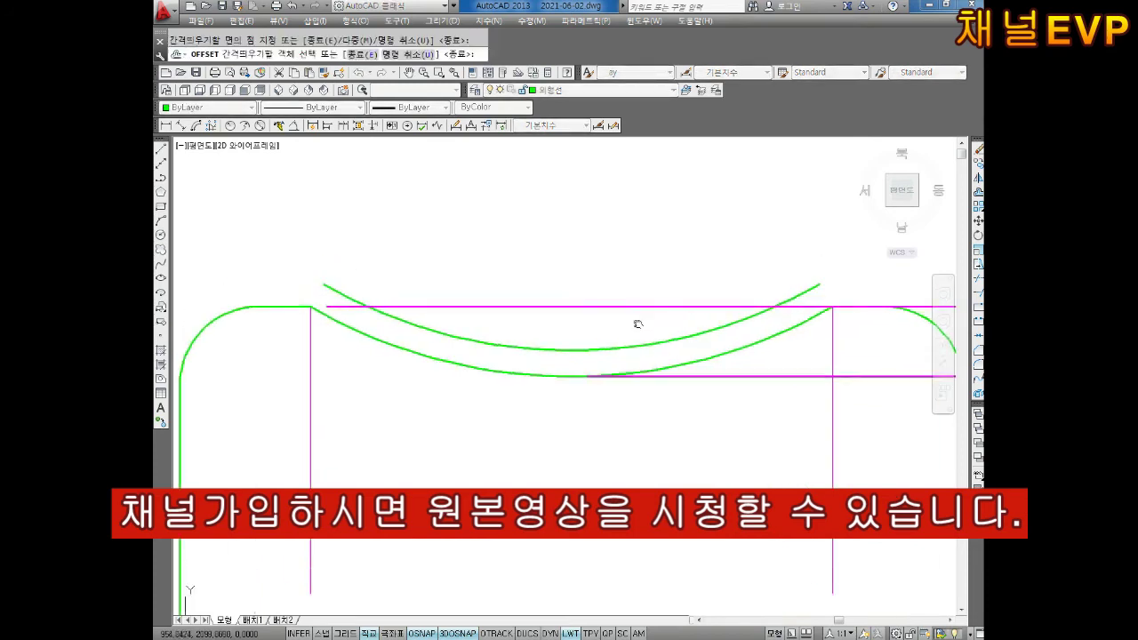
key(Escape)
key(Return)
key(Return)
click(546, 378)
click(631, 333)
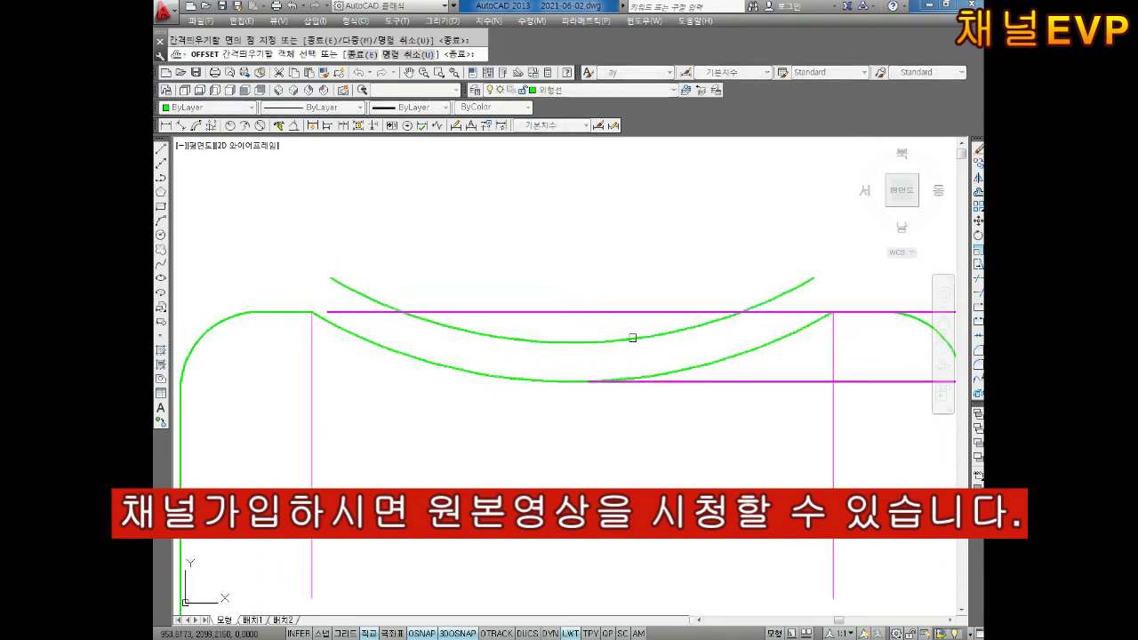
key(Escape)
Erase the magenta guide lines, draw a new top edge line, and trim the arc above it
click(578, 313)
key(Delete)
text(l)
key(Return)
click(311, 312)
click(834, 312)
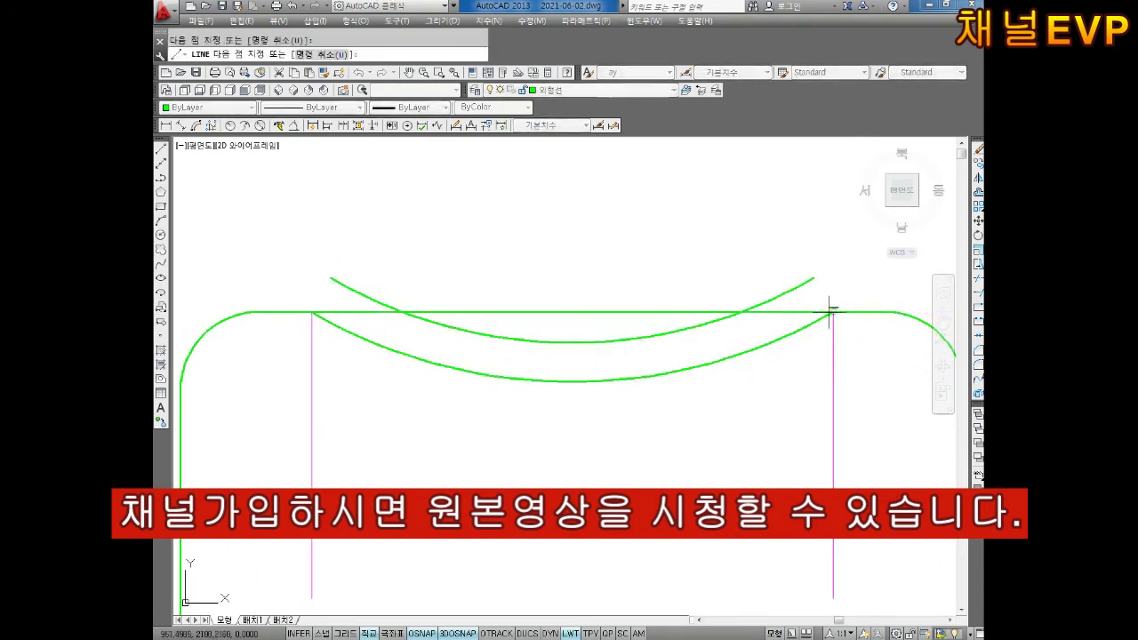
text(tr)
key(Return)
key(Return)
click(360, 292)
key(Return)
Dimension the 8.5 width, the 21.5 overall length and the R18.5 groove radius
scroll(299, 492, up, 3)
text(dli)
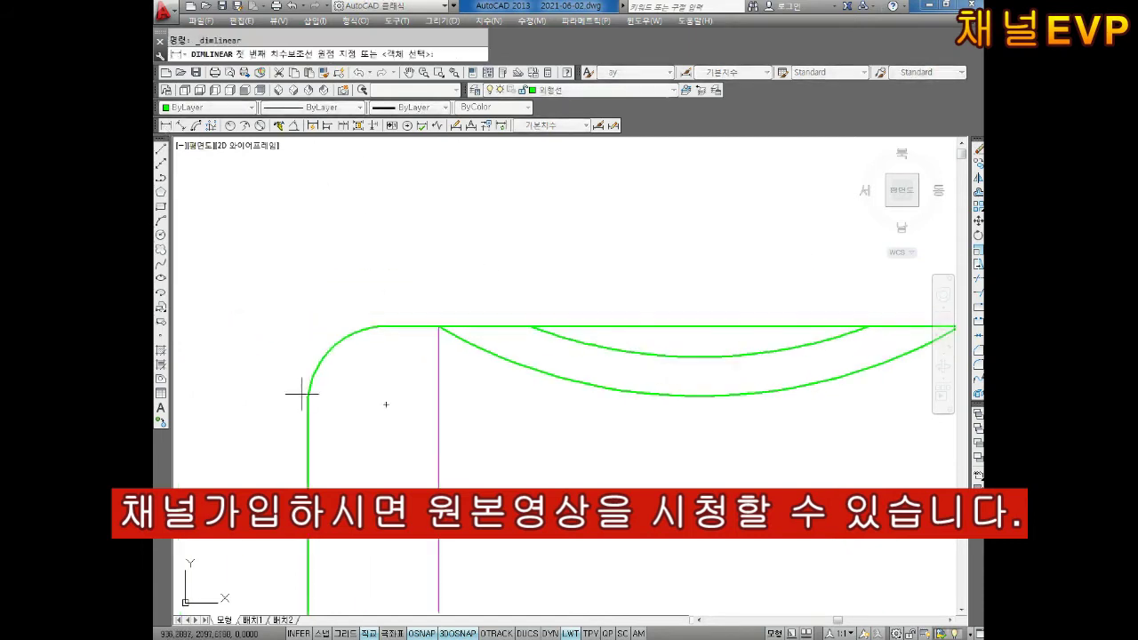
click(436, 326)
click(431, 397)
key(Return)
click(394, 354)
click(743, 315)
click(570, 197)
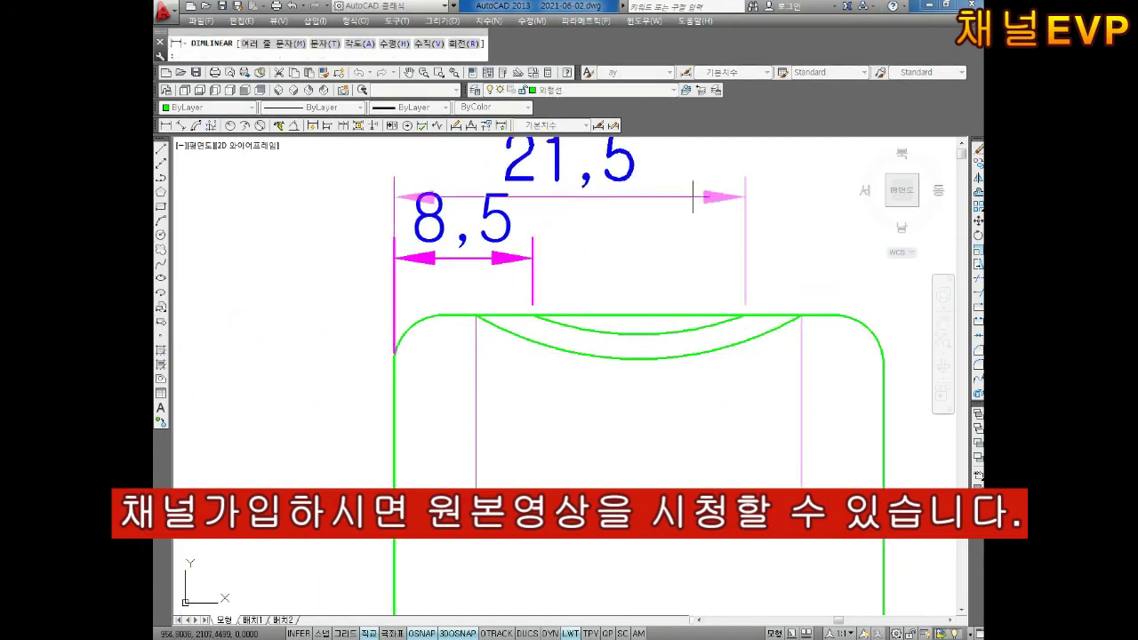
scroll(569, 355, up, 2)
click(222, 125)
click(641, 442)
scroll(641, 442, down, 2)
click(763, 343)
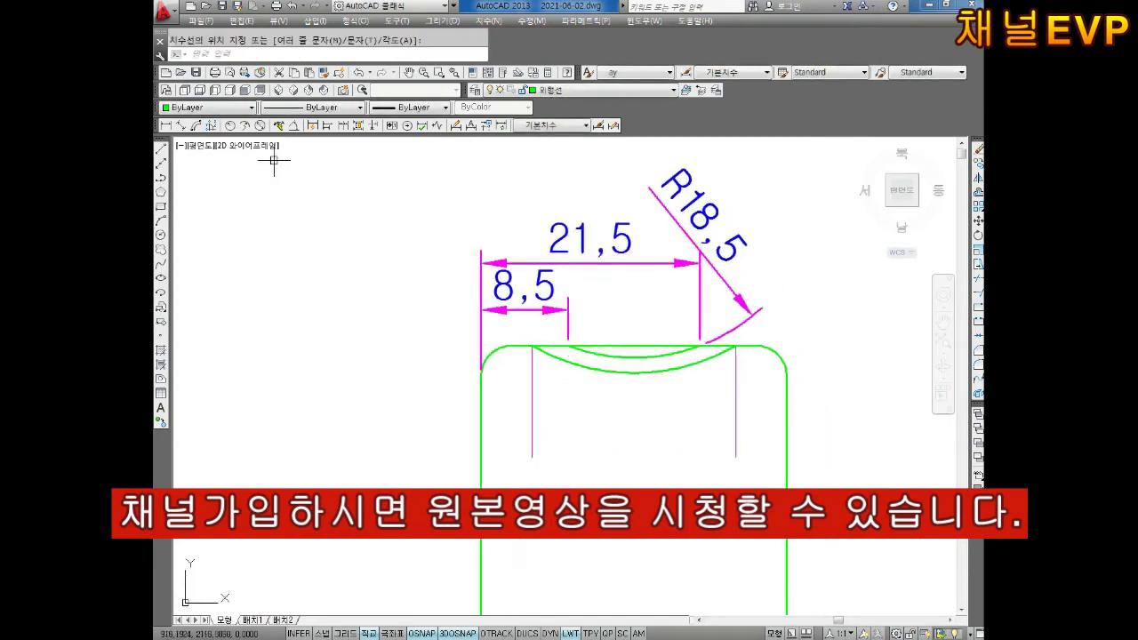
scroll(628, 355, up, 2)
Add the 1.5 and 1.18 groove depth dimensions and sketch an arrowed tool-path arc
text(dli)
click(730, 378)
click(729, 418)
key(Return)
click(788, 348)
click(788, 391)
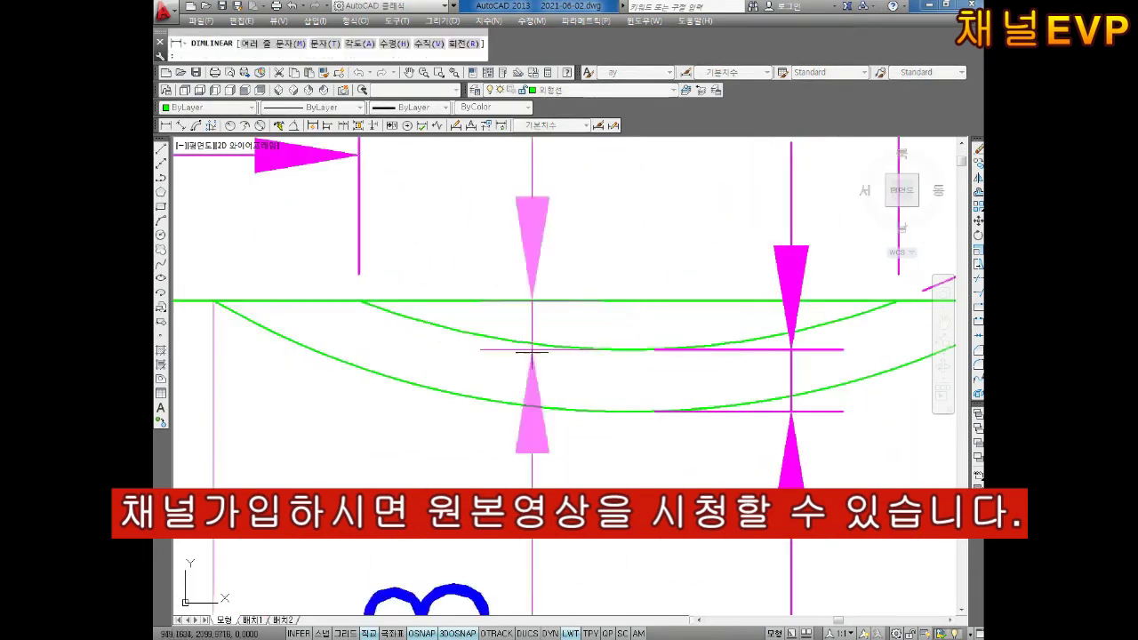
scroll(569, 356, down, 3)
click(392, 427)
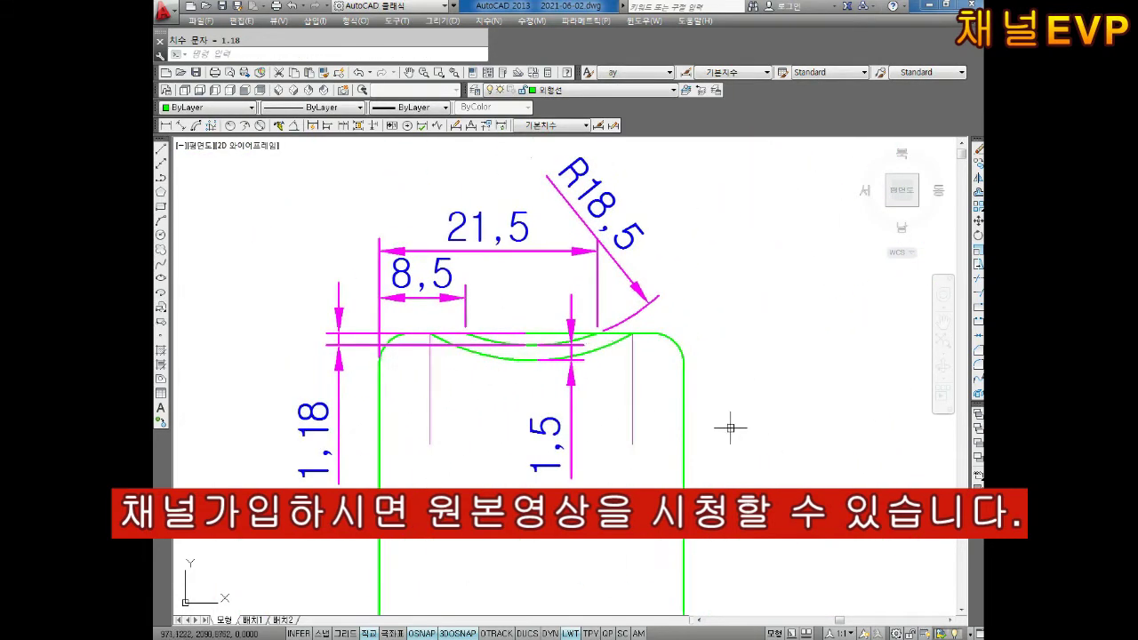
scroll(650, 287, up, 2)
scroll(666, 380, down, 2)
middle_drag(666, 380, 652, 360)
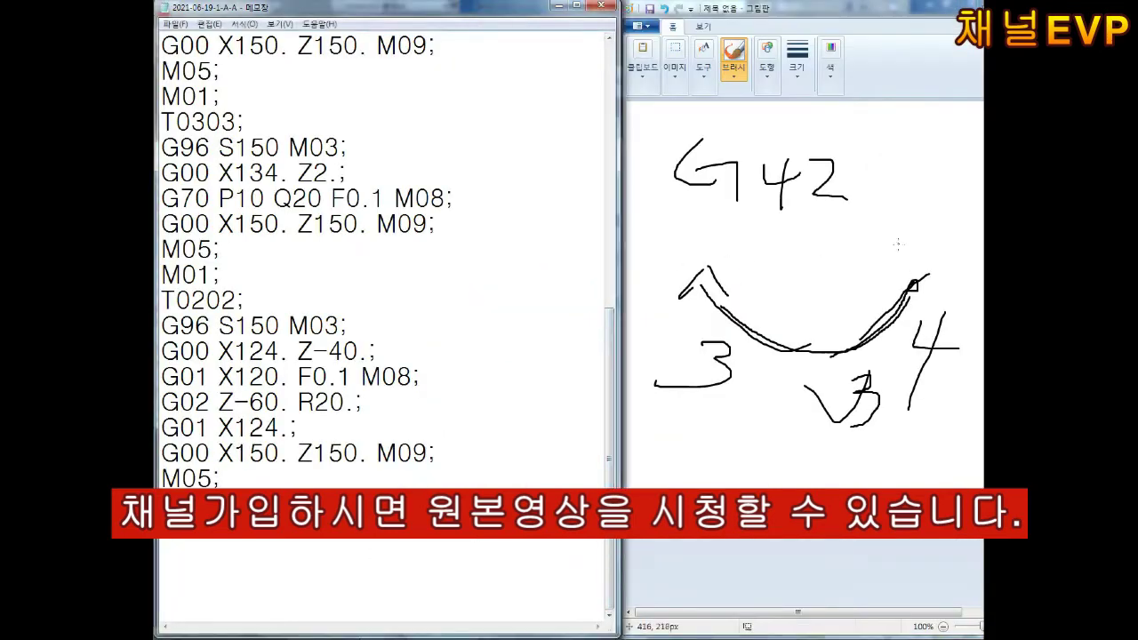
drag(899, 245, 753, 252)
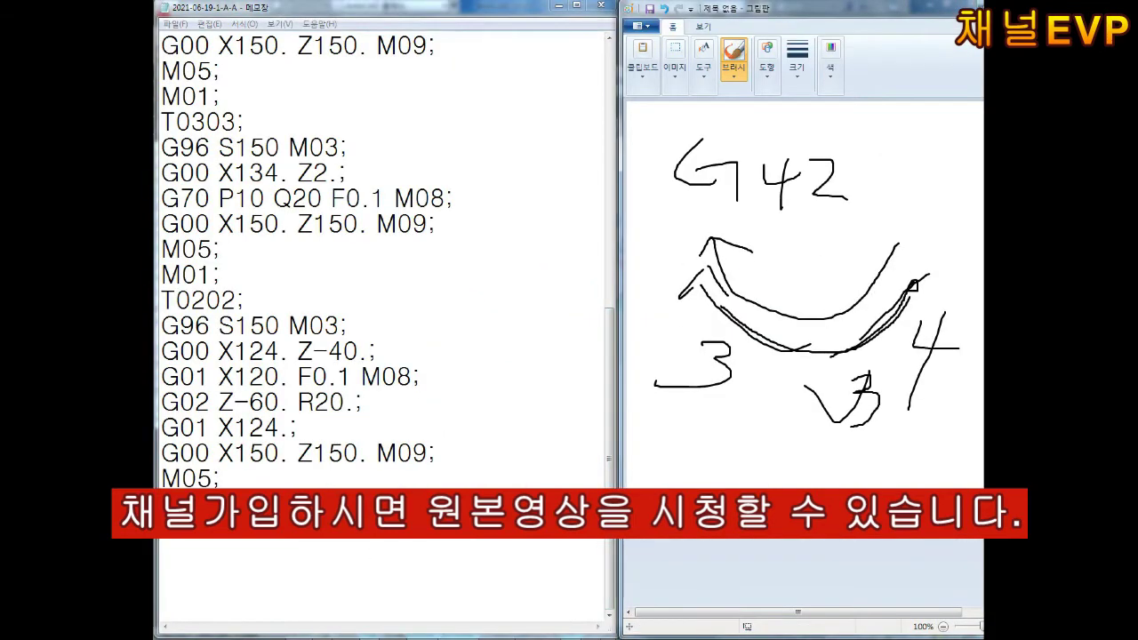
Insert G00 X124. Z-43.5; and G01 X120. F0.1 M08; below the spindle line
click(347, 326)
key(Return)
key(Return)
key(Return)
key(Up)
key(Up)
text(G00 X124. Z-)
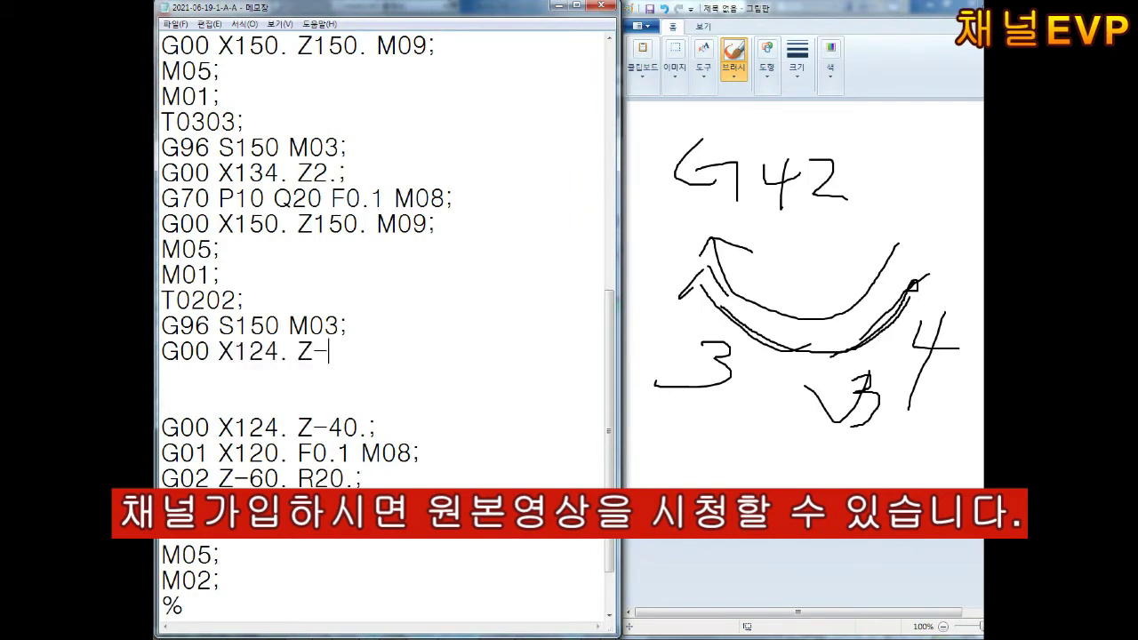
text(43.5; )
text(G01 X120. F0.)
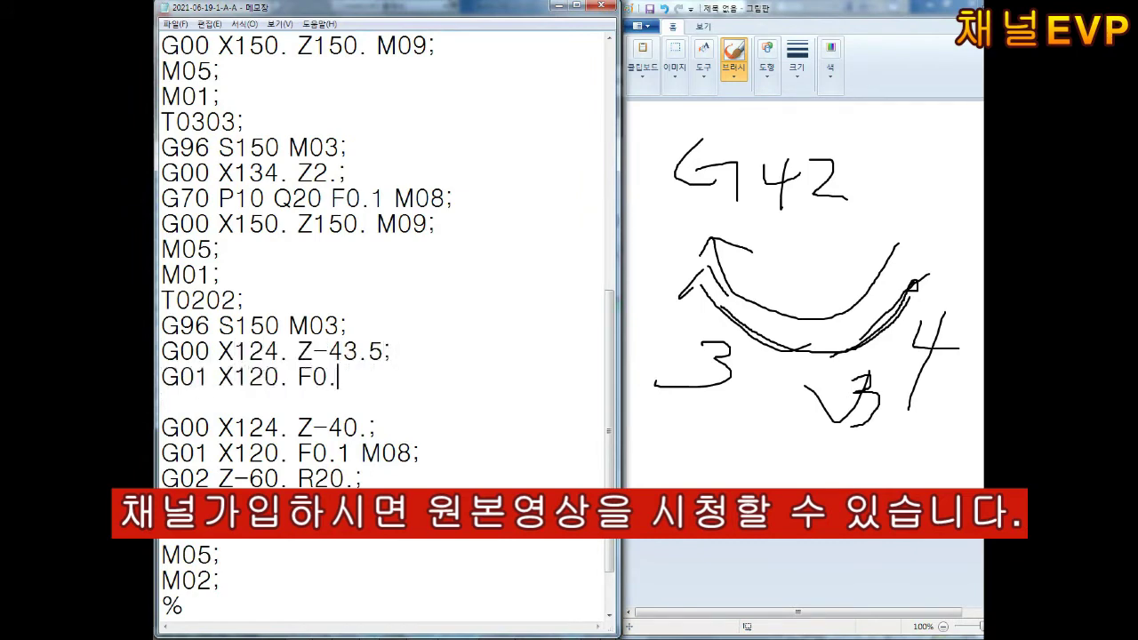
text(1 M08;)
key(Down)
Add the G02 Z-56.5 R18.5 arc block followed by the G01 X124.; retract
text(G02)
key(Return)
key(Up)
key(End)
text(X)
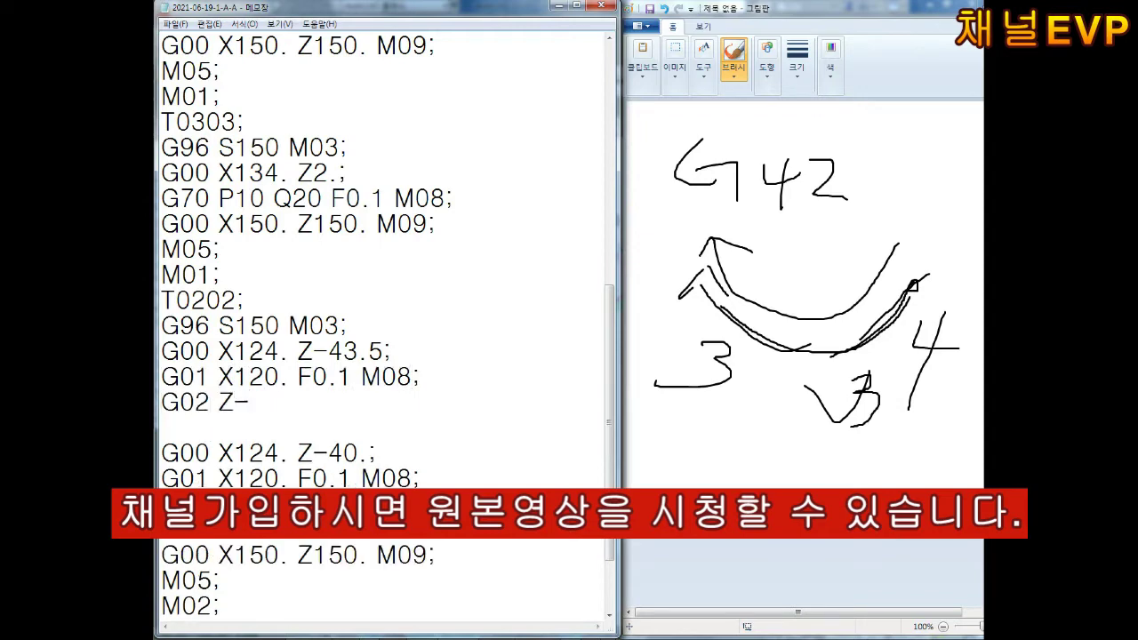
text(6.5 )
text(R18.5;)
key(Return)
text(G01 X124.)
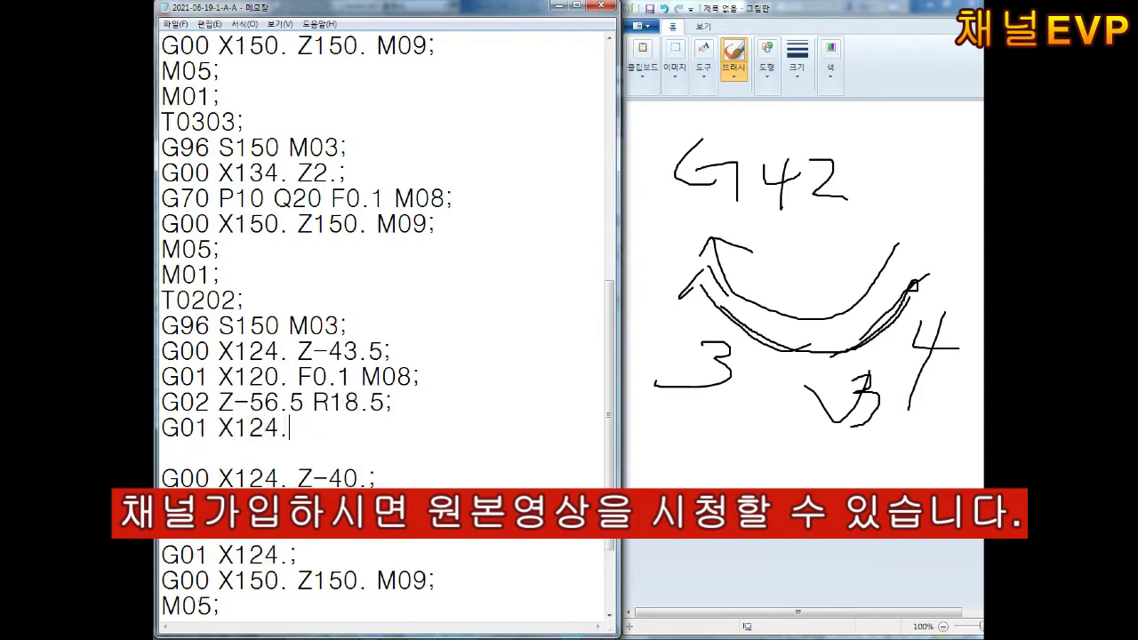
text(;)
Remove the unfinished G00 Z- line and the leftover blank lines
key(Return)
text(G00 Z-)
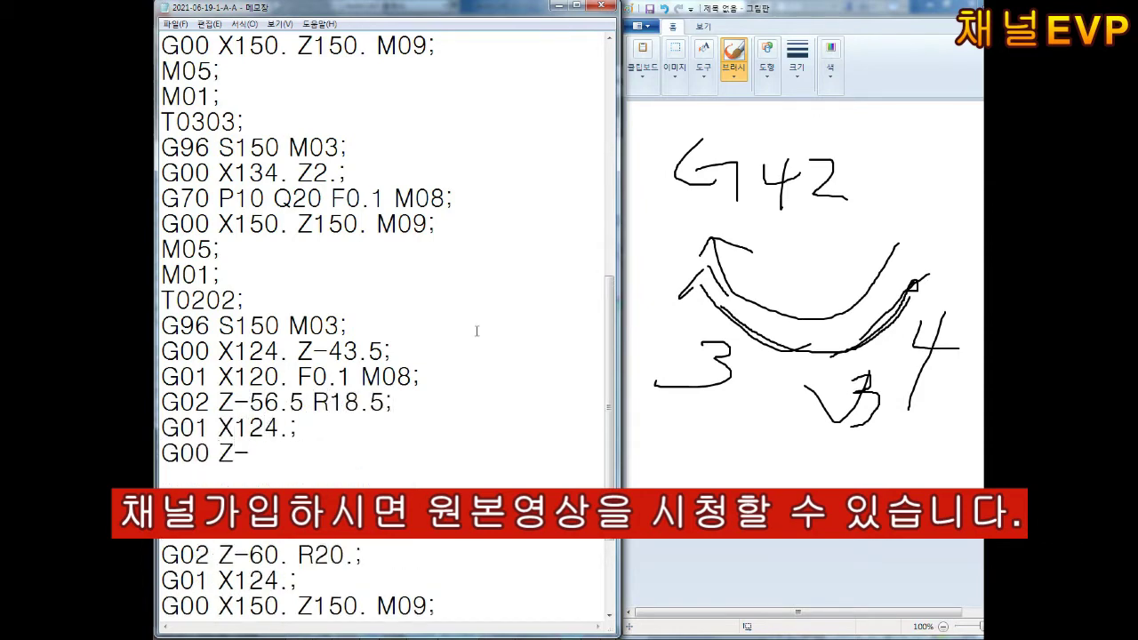
key(Delete)
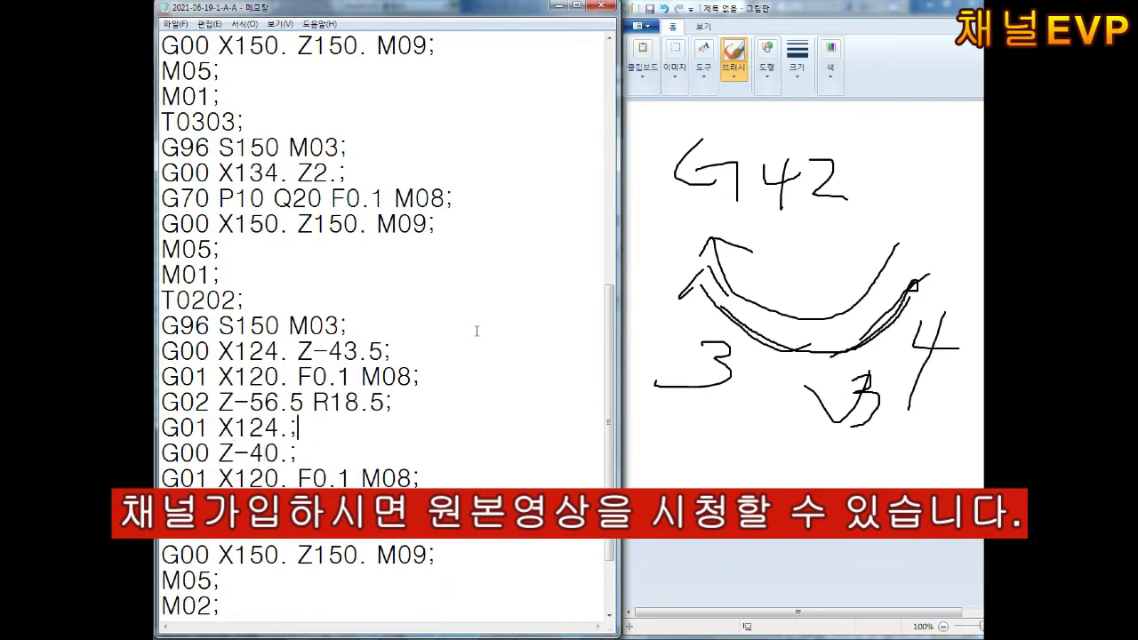
key(Return)
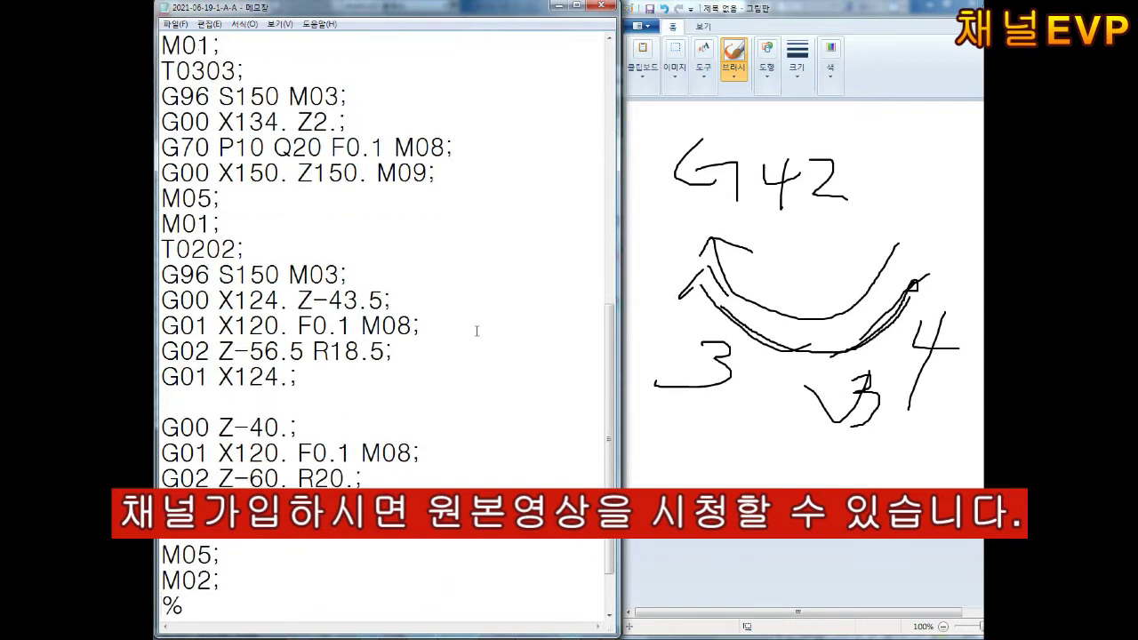
key(BackSpace)
key(alt+Tab)
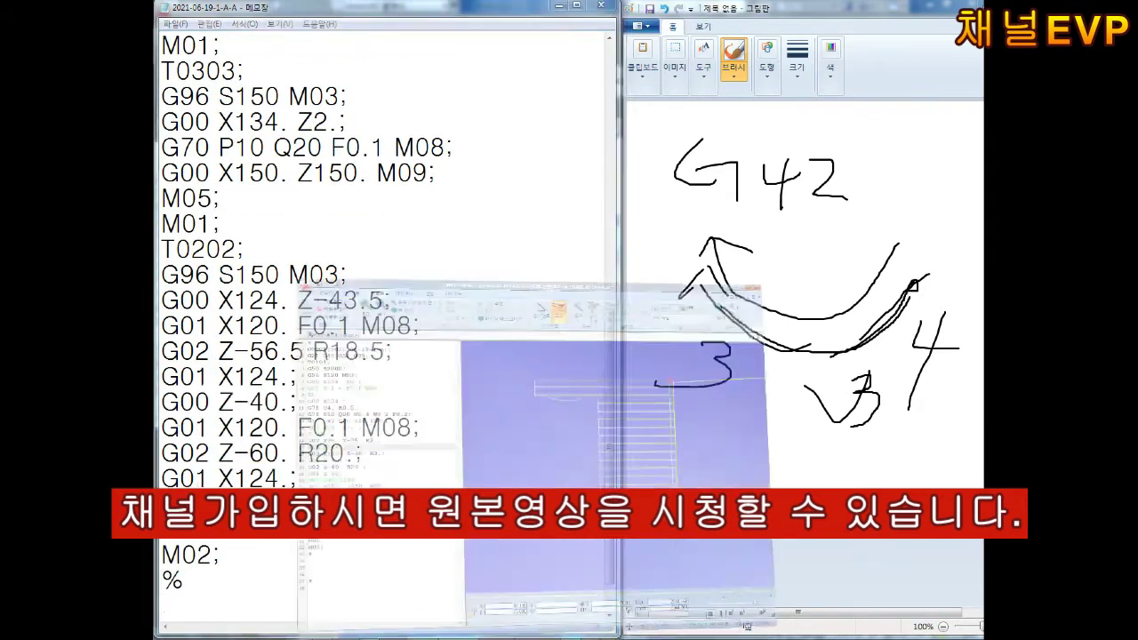
Open 2021-06-19-1-A-A.txt in CIMCO Edit and backplot its toolpath at slower playback
key(ctrl+o)
double_click(445, 232)
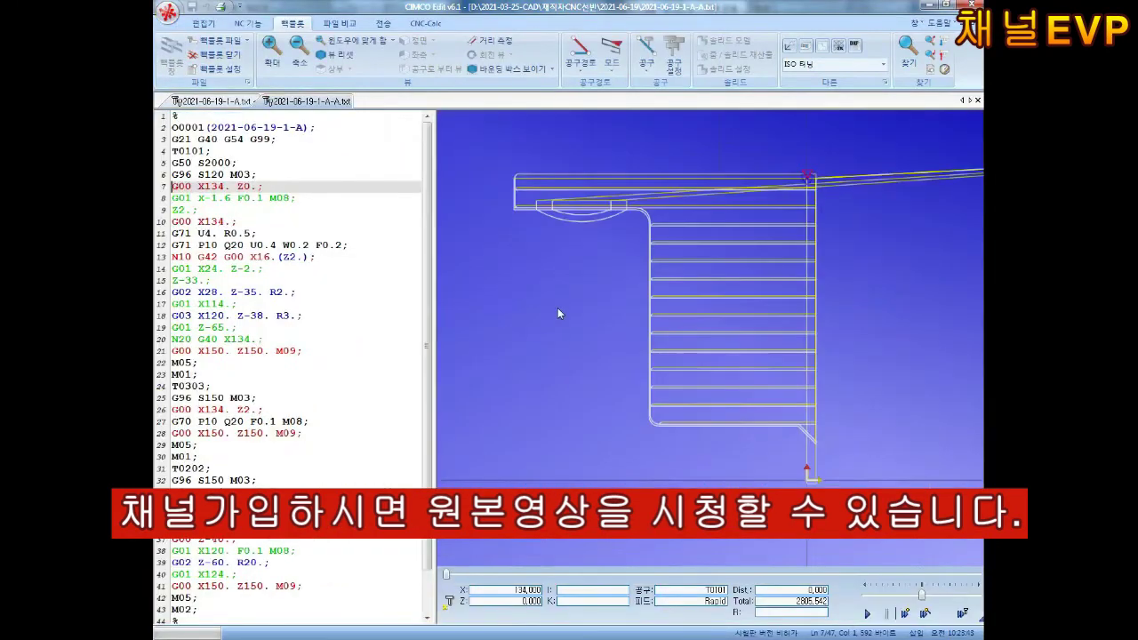
click(867, 612)
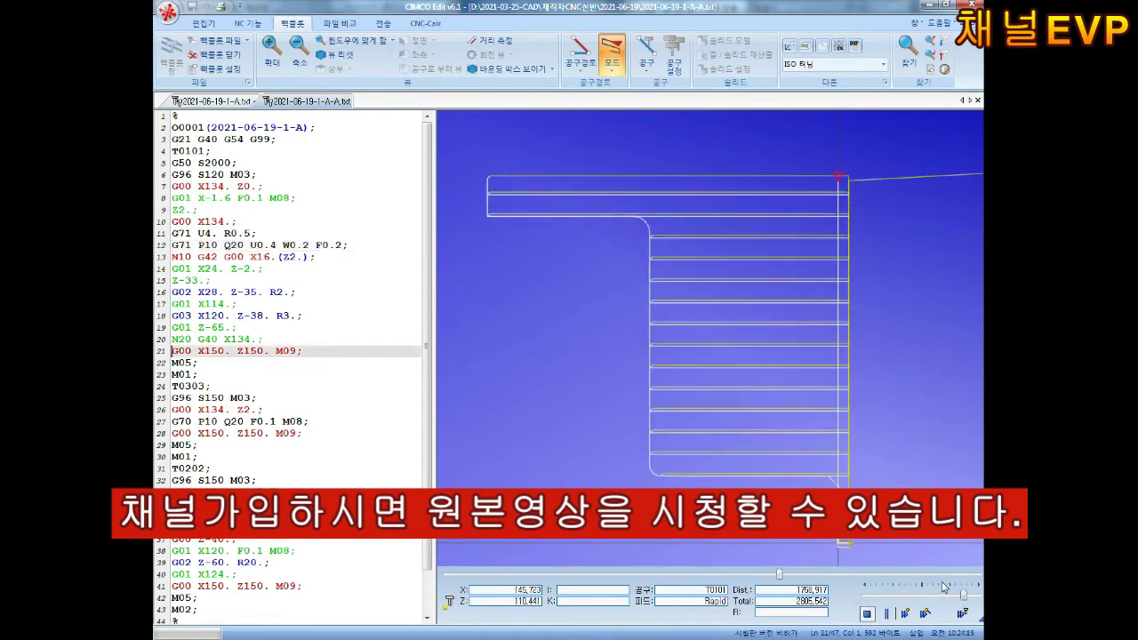
click(950, 594)
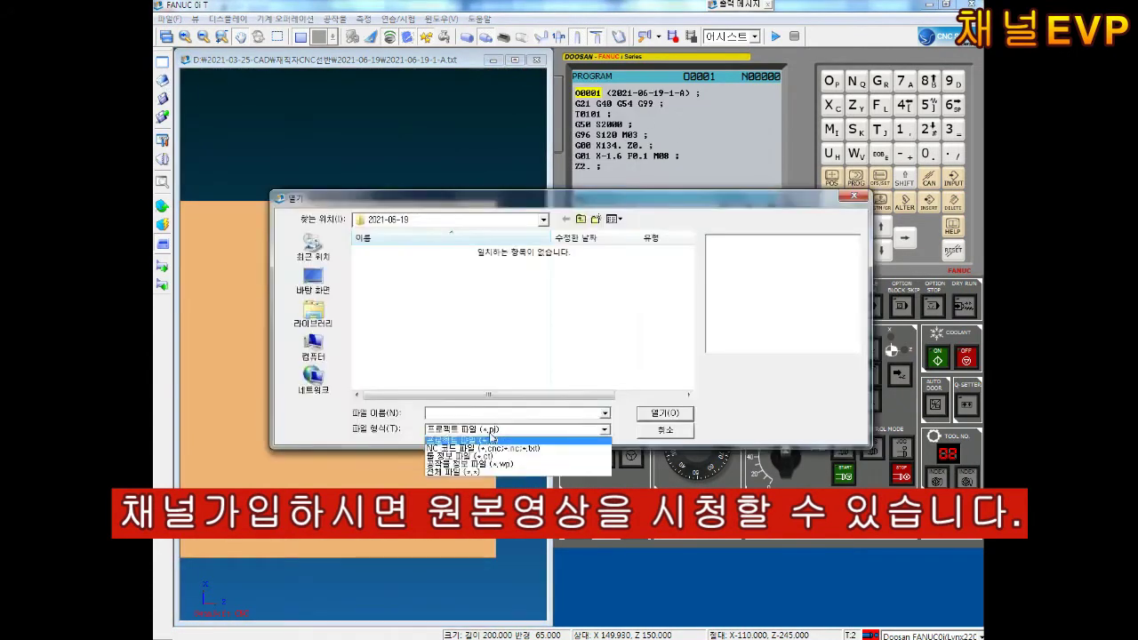
Load 2021-06-19-1-A-A.txt into the simulator and open tool 6's settings
double_click(427, 272)
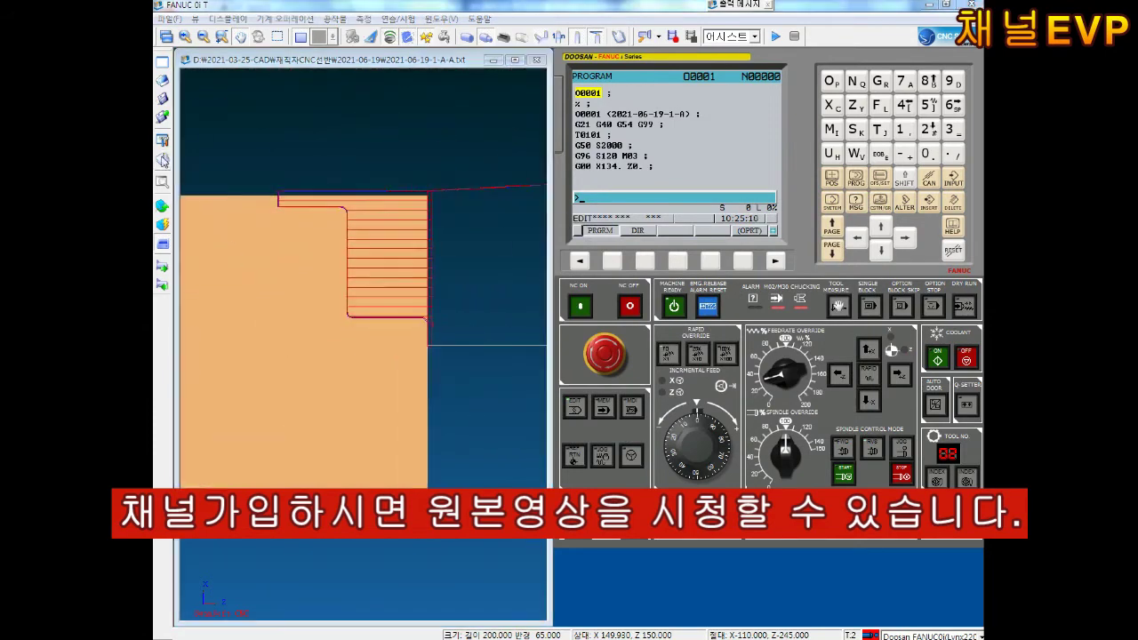
click(663, 354)
double_click(534, 271)
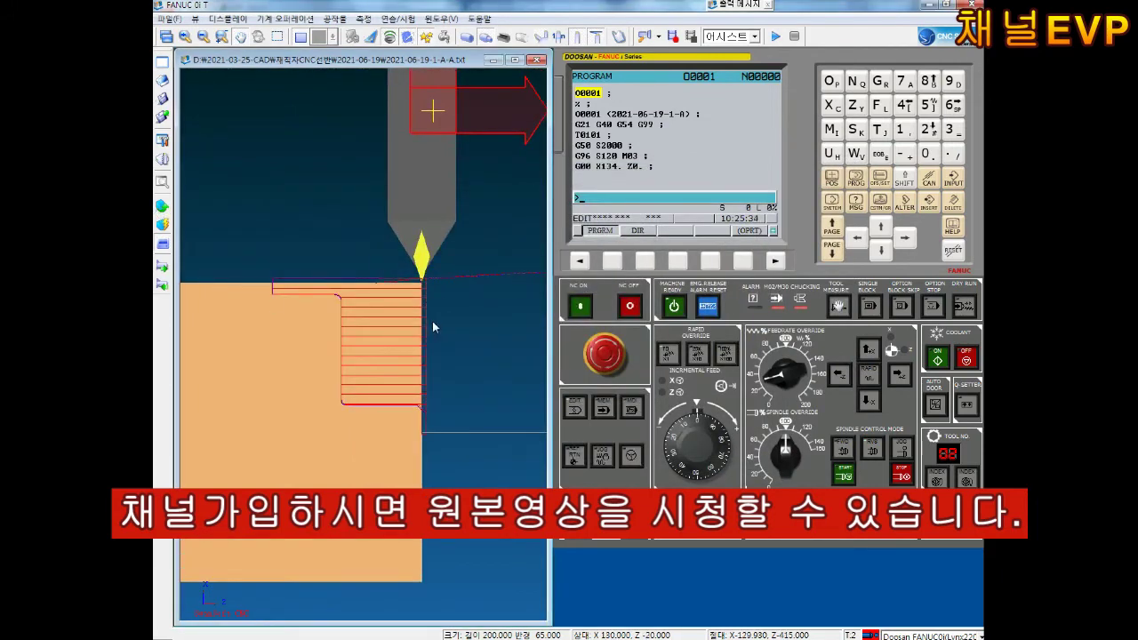
Show the G54 work offsets (X -260.000, Z 393.000) and note 'T01 만 해당 G54', T02, T03
click(879, 177)
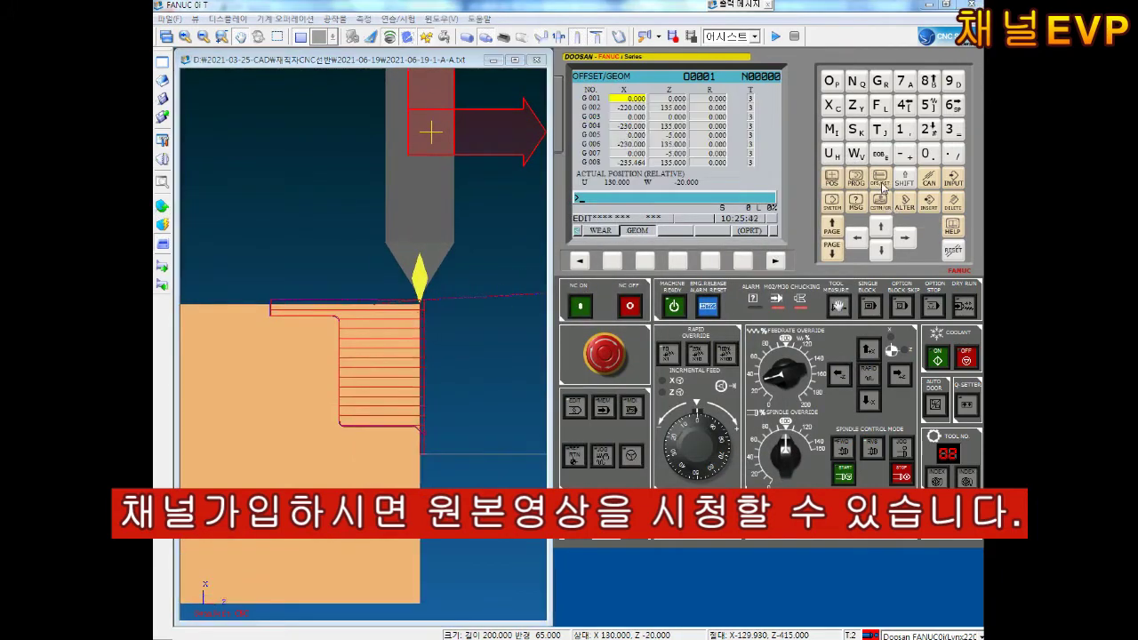
click(677, 261)
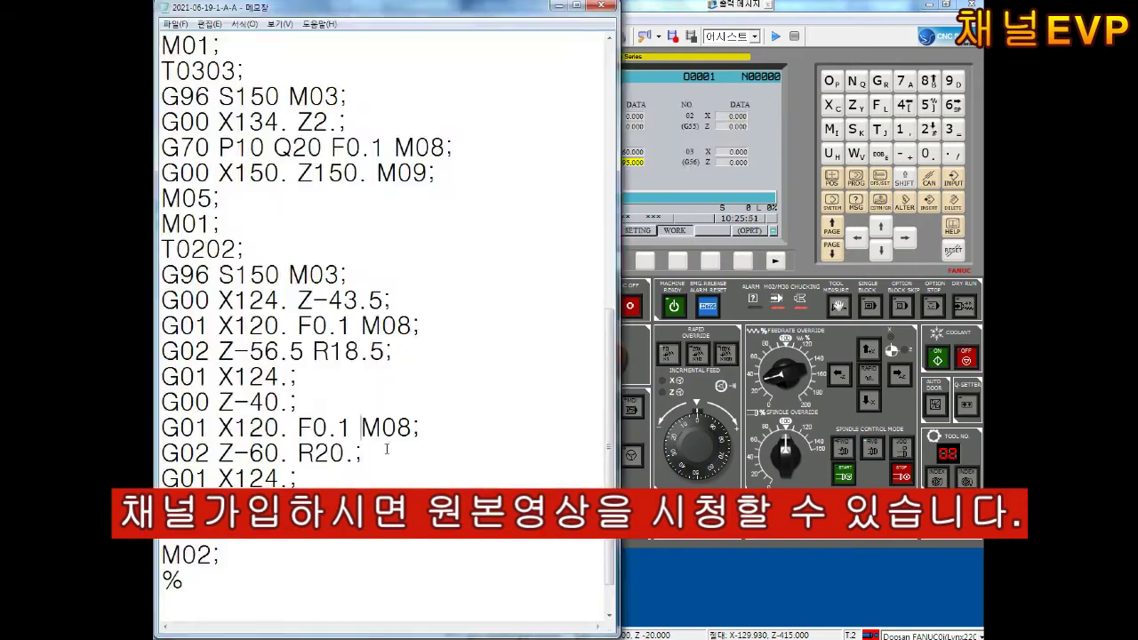
text(T01 만)
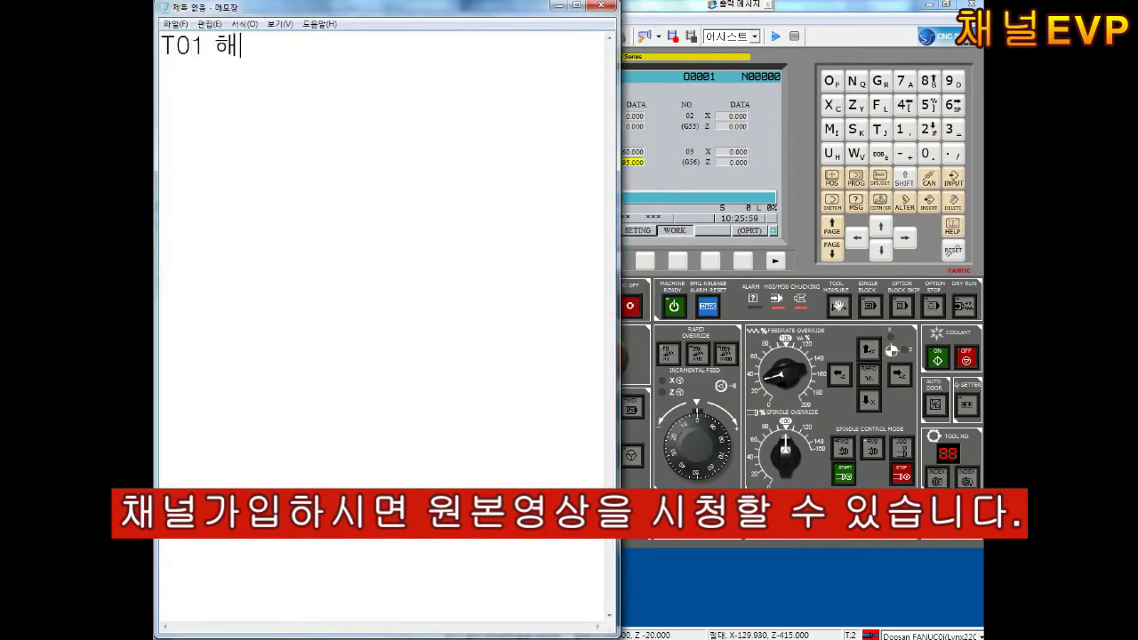
text( 해당 G54)
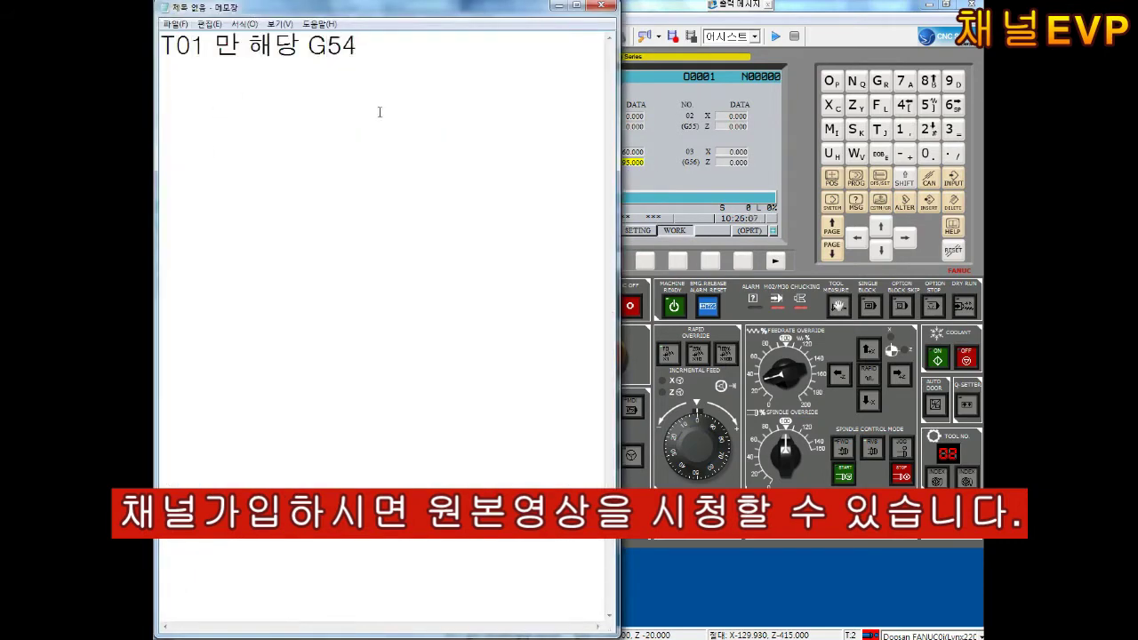
key(Return)
text(T02)
key(Return)
text(T03)
click(685, 270)
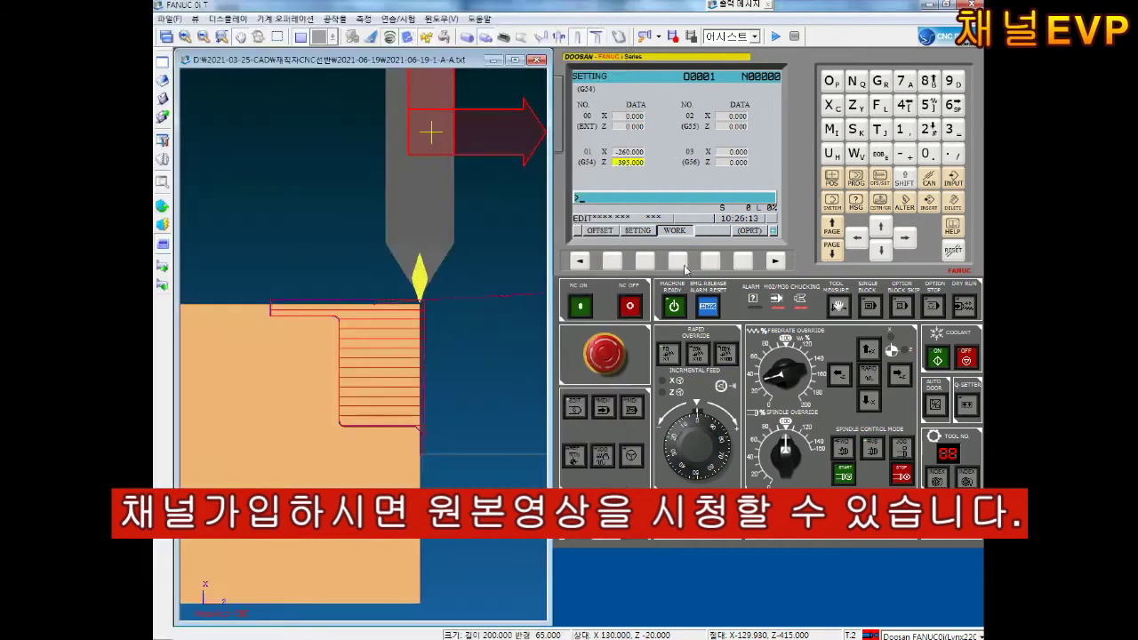
Enter X 0.000 and Z -20.000 as tool 2's geometry offset in row G002
click(602, 231)
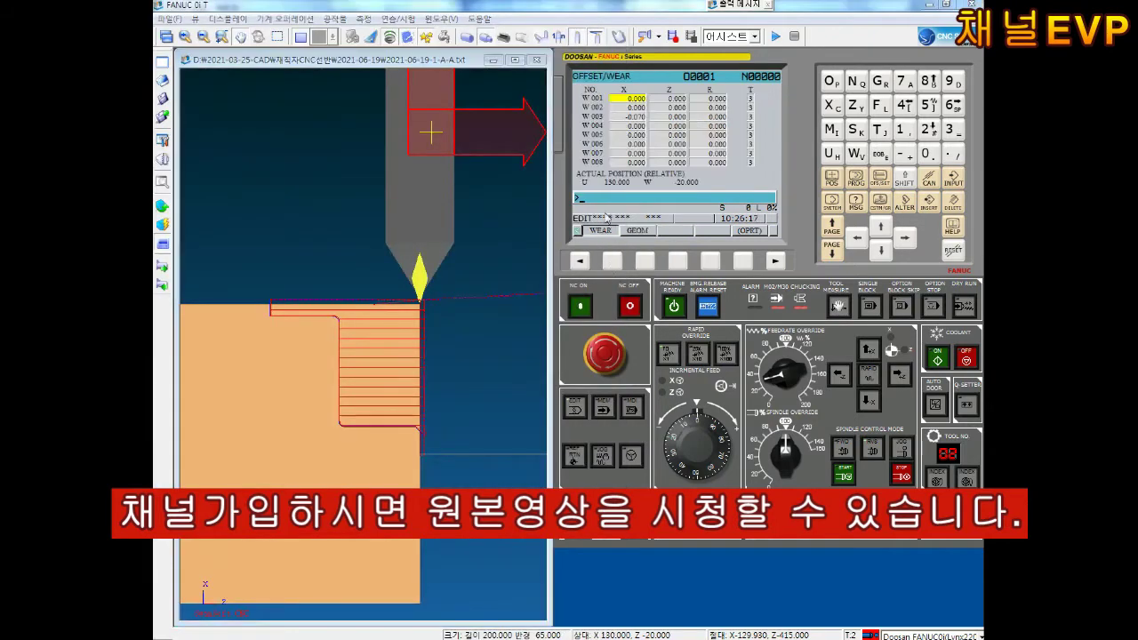
click(612, 263)
key(Down)
key(Down)
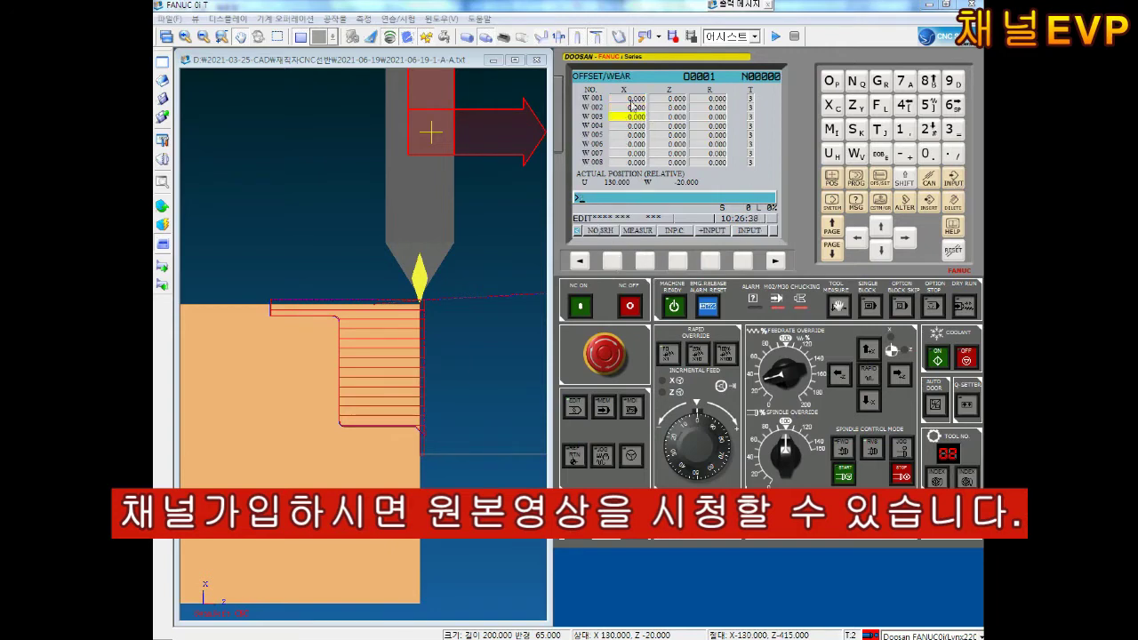
click(579, 260)
click(645, 262)
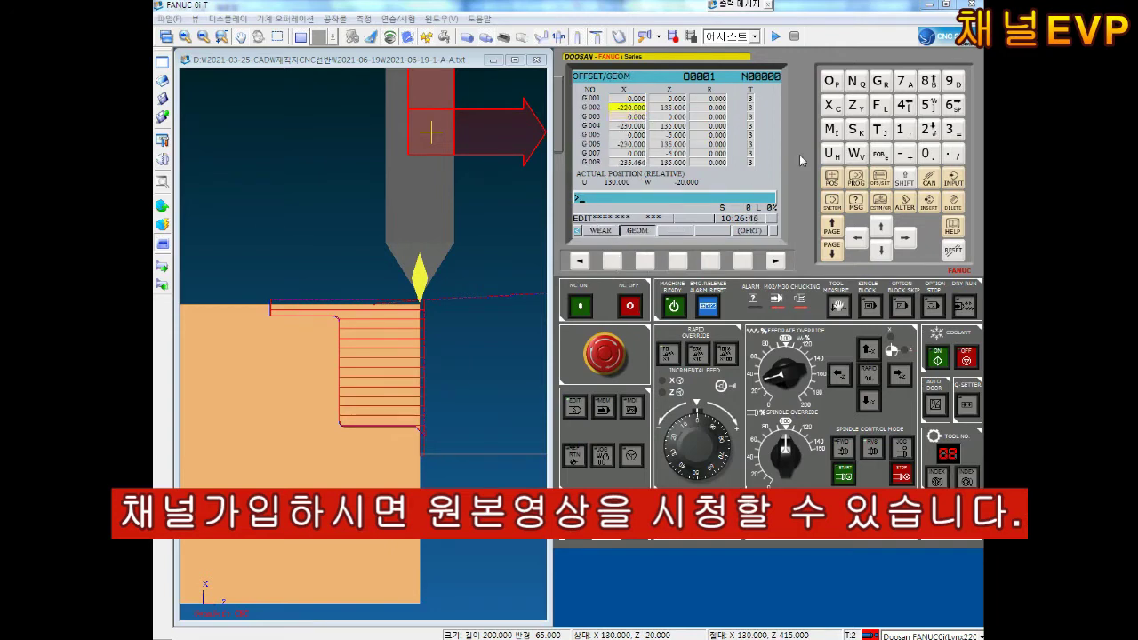
click(832, 111)
key(Down)
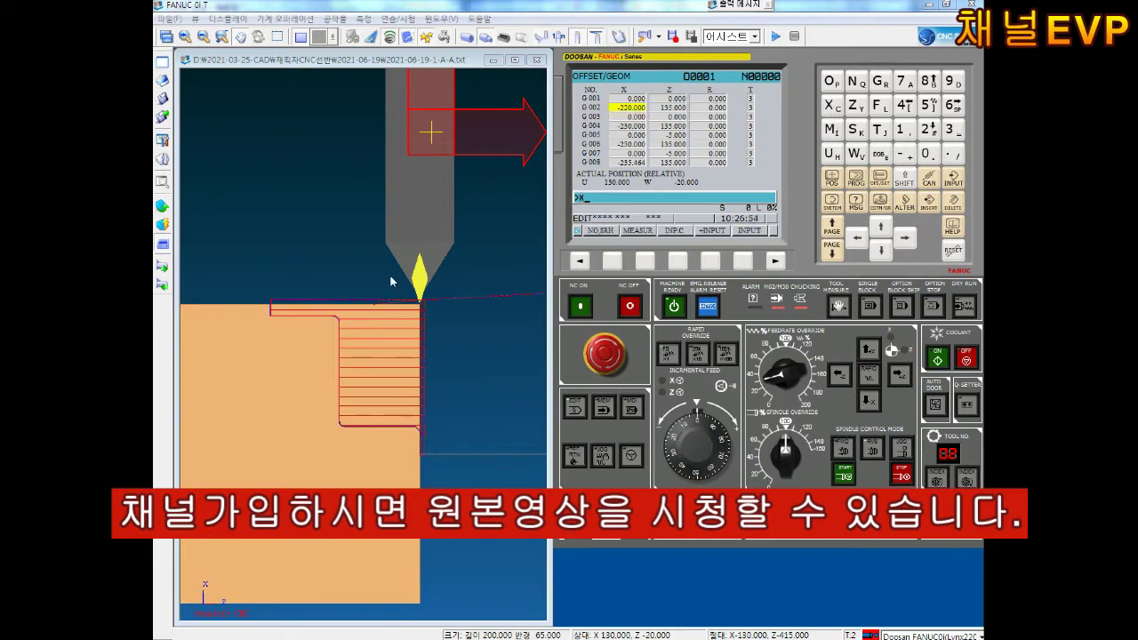
click(757, 232)
click(676, 108)
Run the program in memory mode and check the program listing, position readout and offsets
click(603, 407)
scroll(351, 274, up, 3)
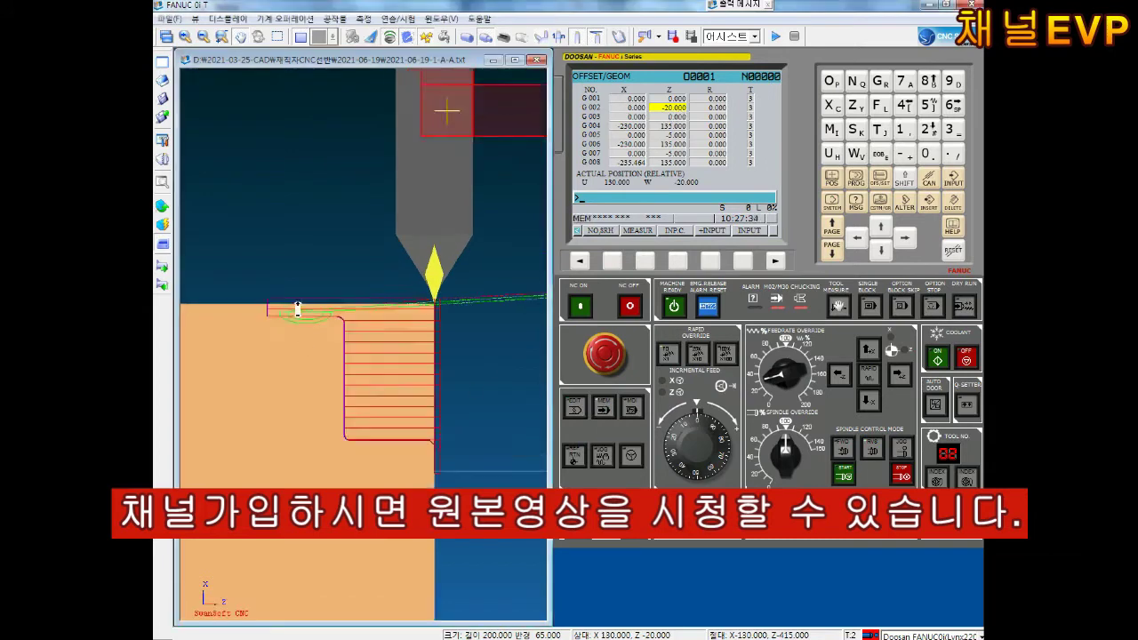
scroll(351, 275, up, 3)
scroll(350, 278, down, 5)
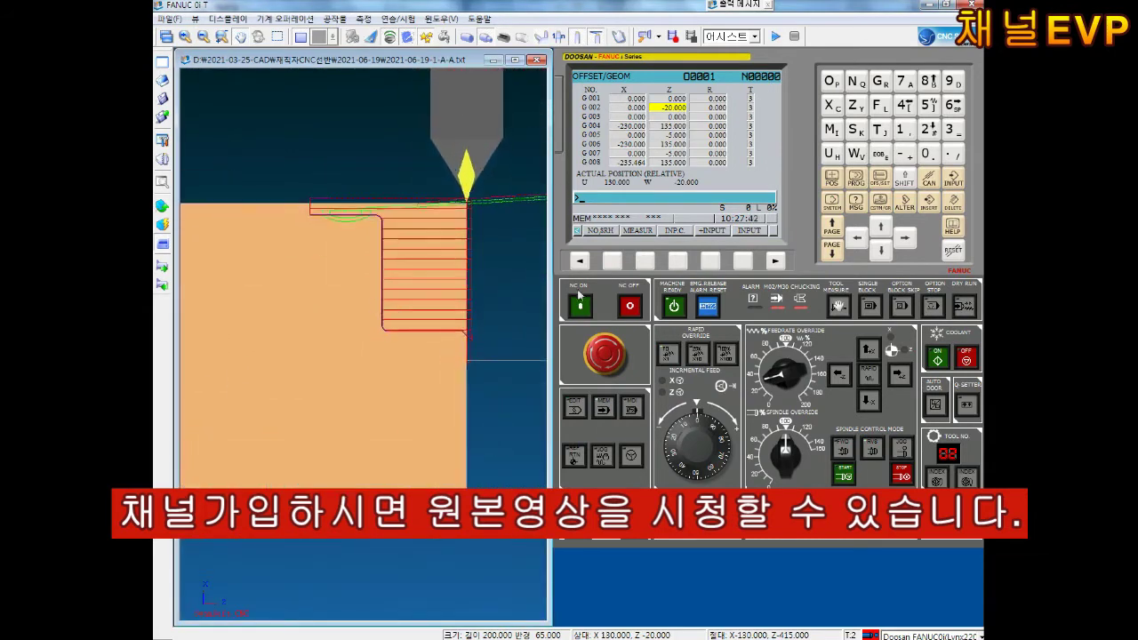
click(855, 179)
click(832, 179)
click(879, 180)
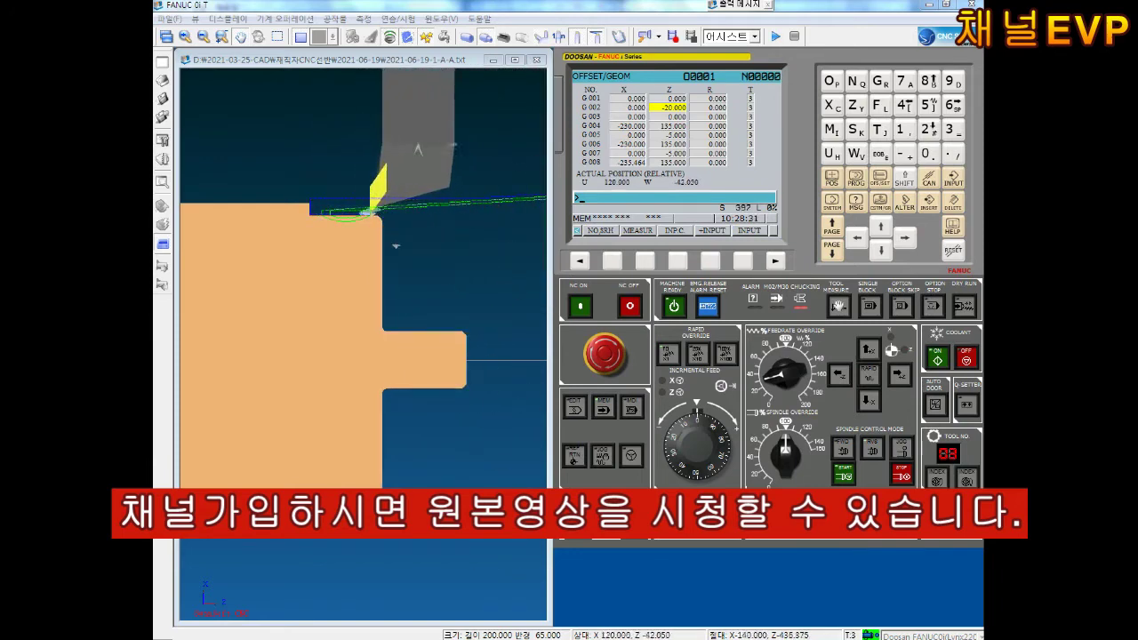
Zoom in on the machined groove, then reset to fresh uncut cylinder stock
scroll(330, 237, up, 2)
scroll(302, 285, up, 2)
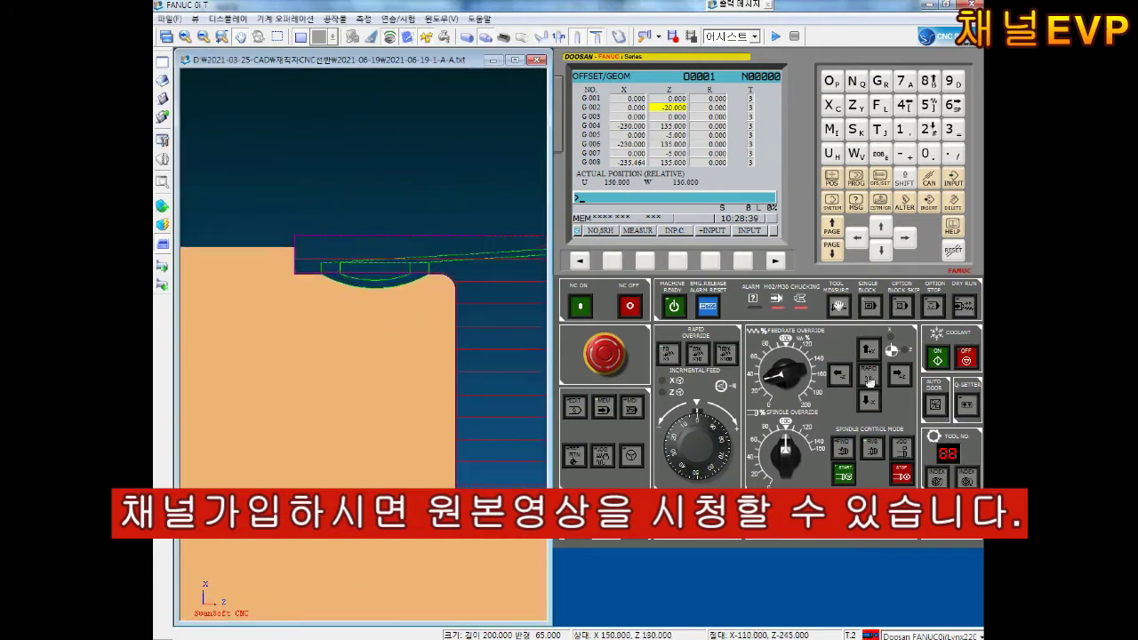
scroll(281, 344, up, 3)
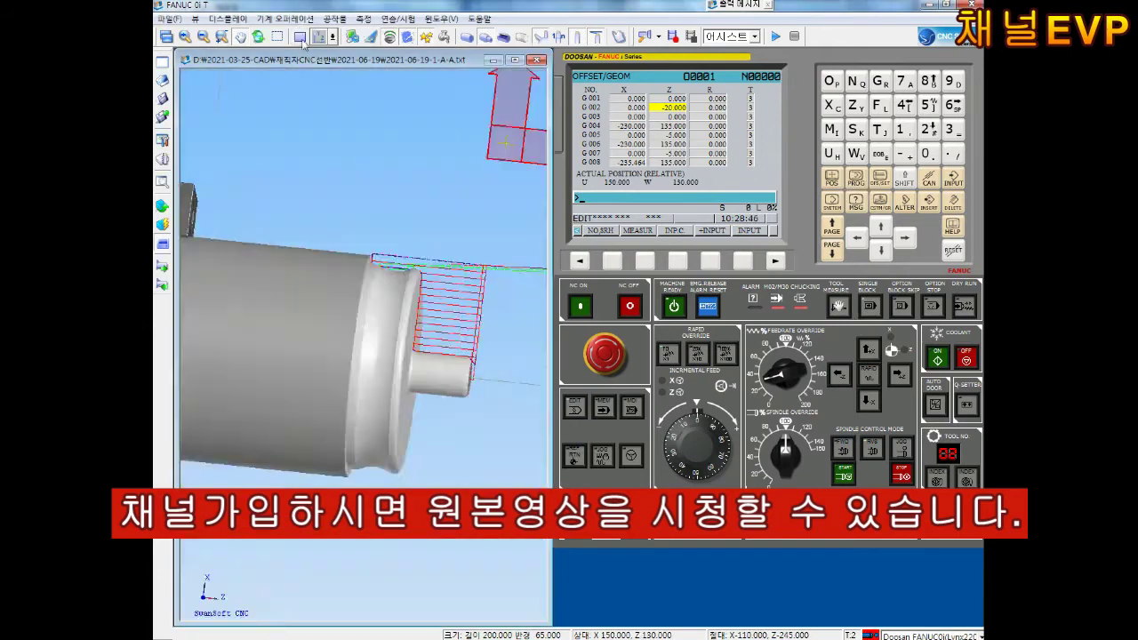
key(Return)
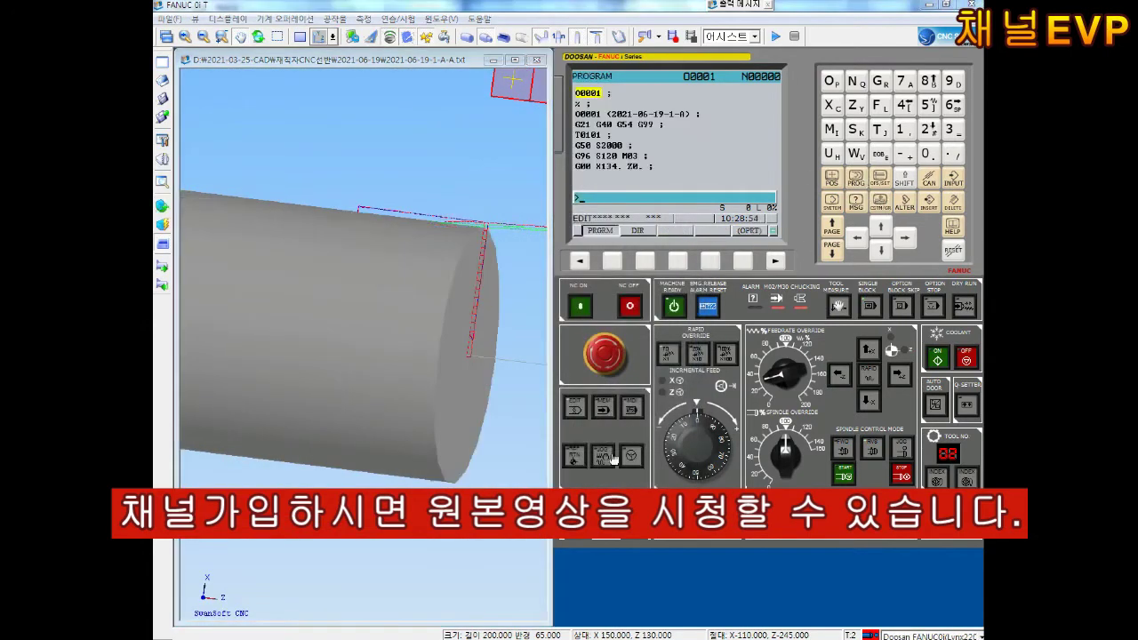
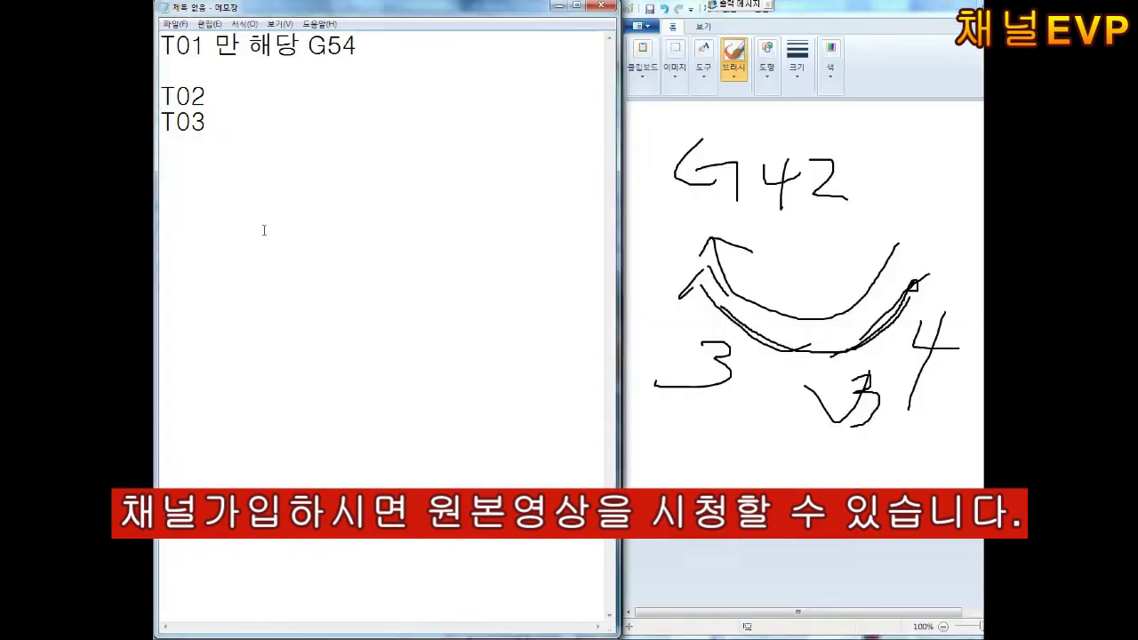
Discard the old notes and sketch, then draw a black curve crossed by a vertical line
click(579, 327)
key(ctrl+n)
click(876, 361)
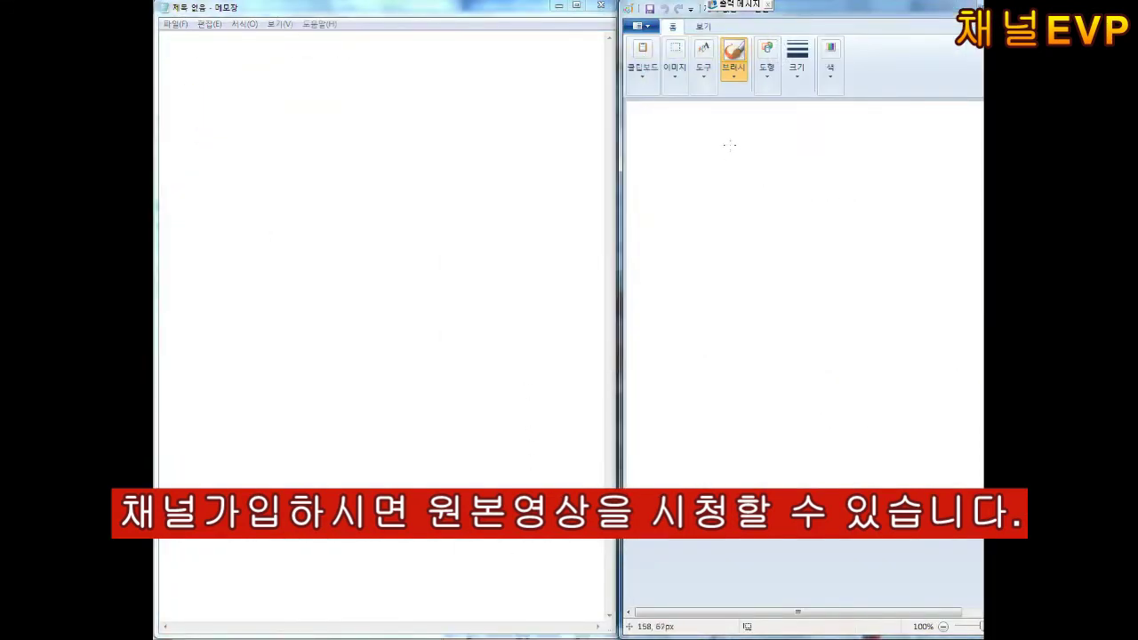
drag(931, 310, 813, 240)
drag(847, 194, 841, 337)
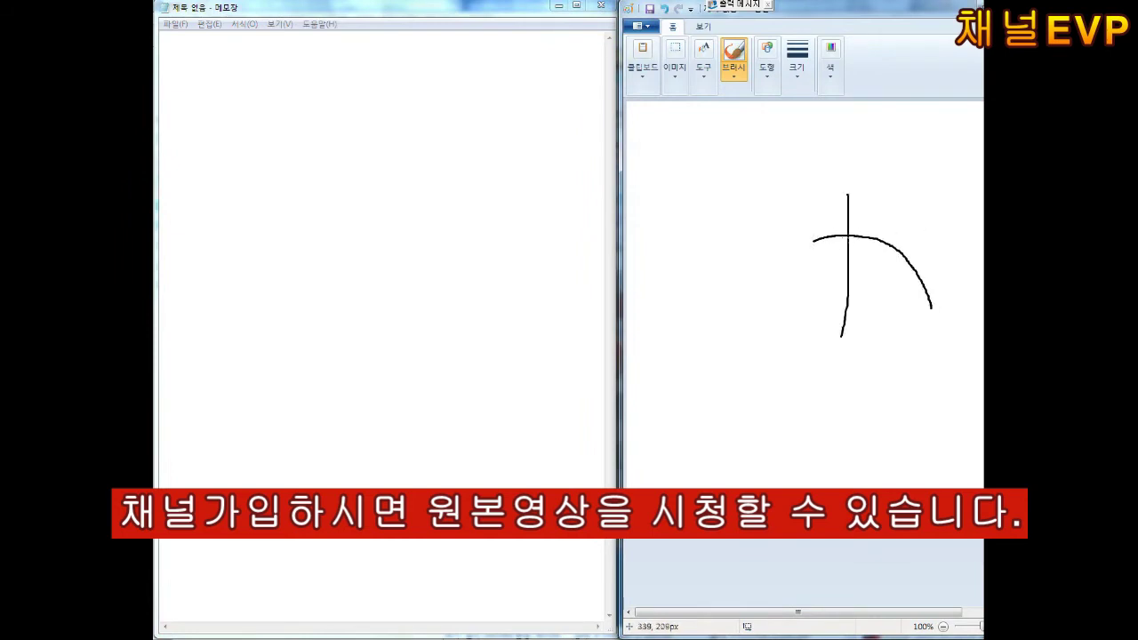
drag(827, 235, 677, 323)
Trace two red tool paths along the curve
click(831, 62)
click(880, 112)
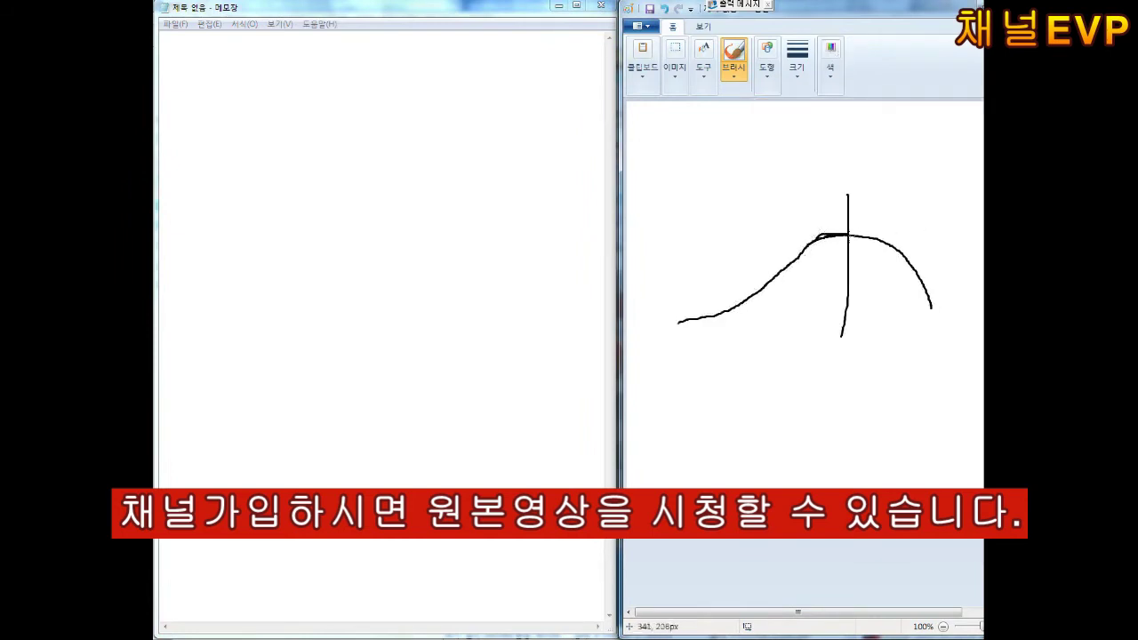
drag(849, 234, 720, 306)
drag(849, 233, 689, 326)
Add a green path above the curve and a green tool outline with an arrow
click(831, 63)
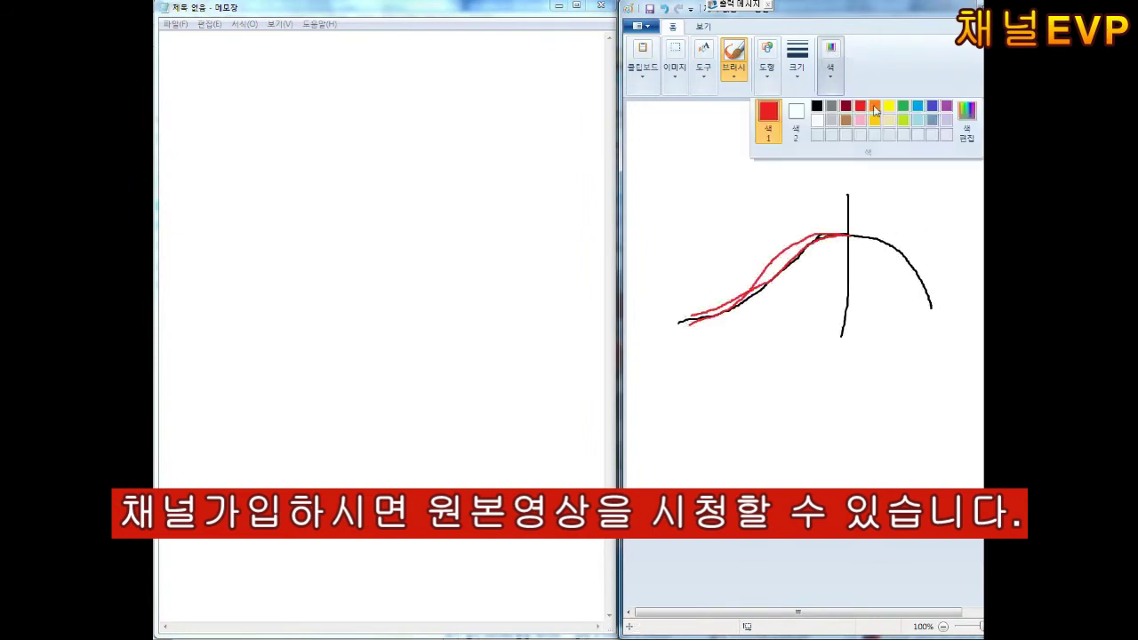
click(929, 110)
drag(849, 227, 693, 299)
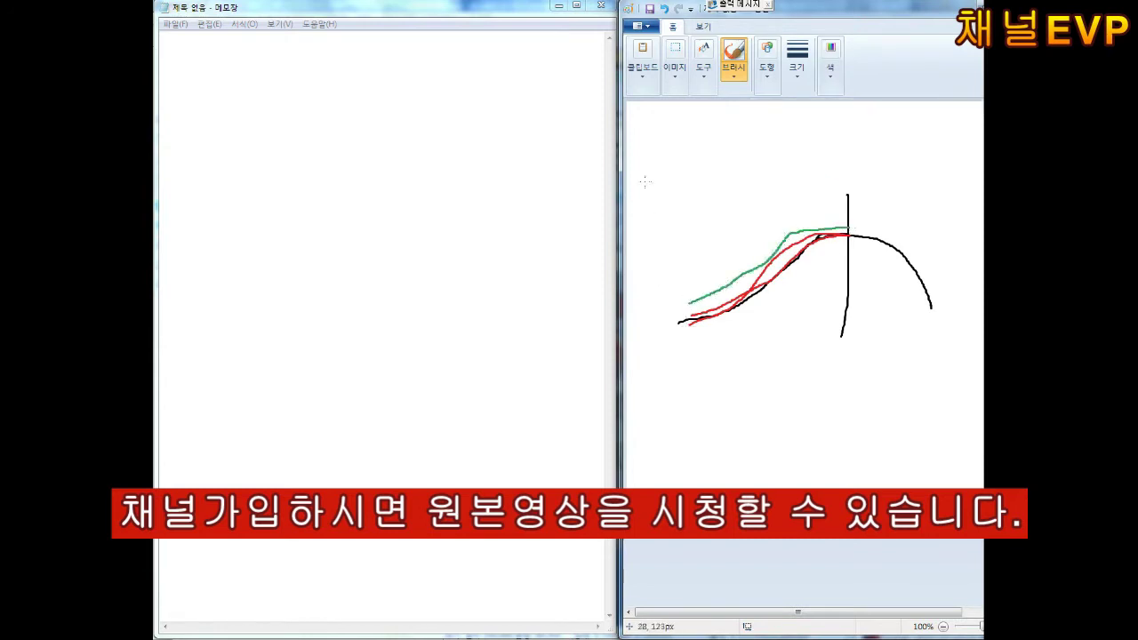
mouse_move(646, 217)
mouse_down()
mouse_move(687, 266)
mouse_move(827, 207)
mouse_move(712, 205)
mouse_move(756, 236)
mouse_up()
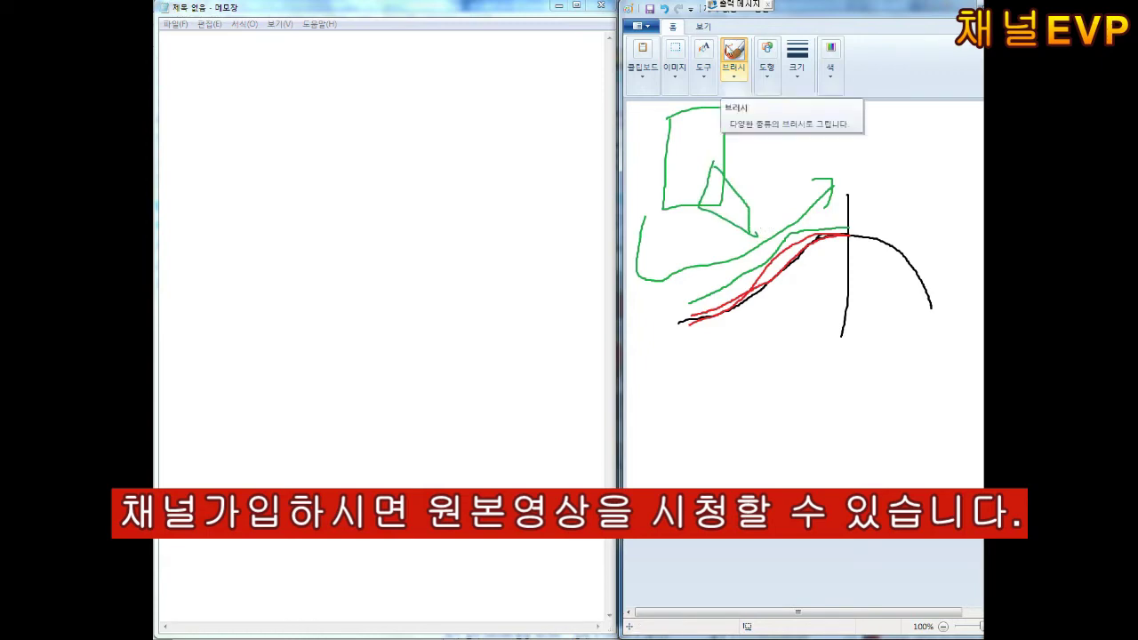
Cancel closing Paint so the sketch is kept
click(636, 26)
click(676, 468)
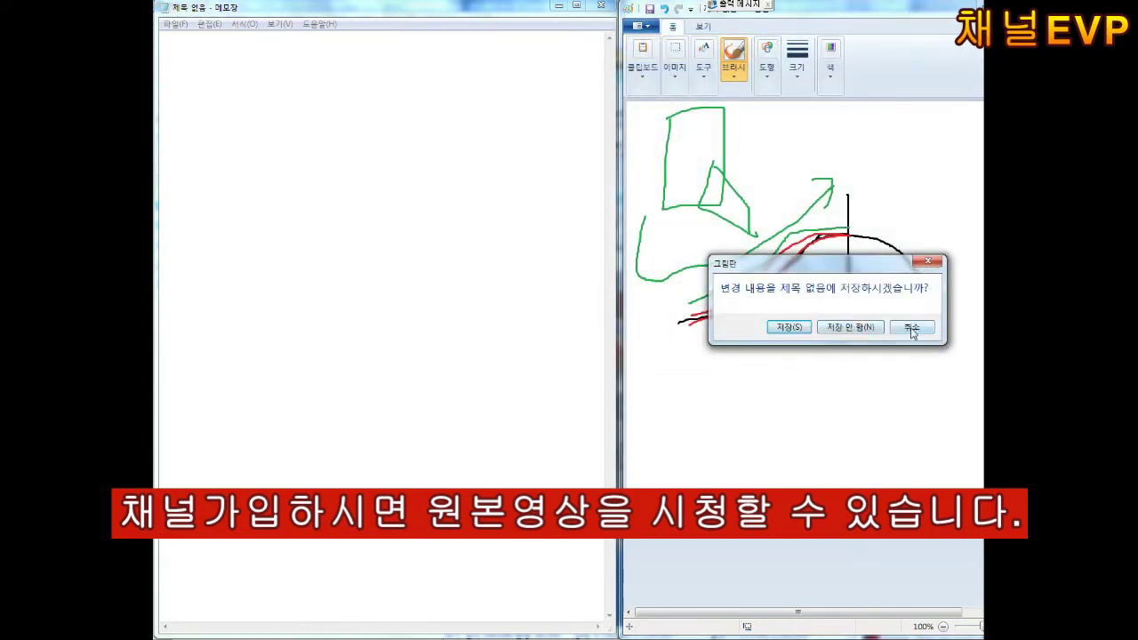
click(912, 328)
click(267, 92)
text(% )
text(O0002)
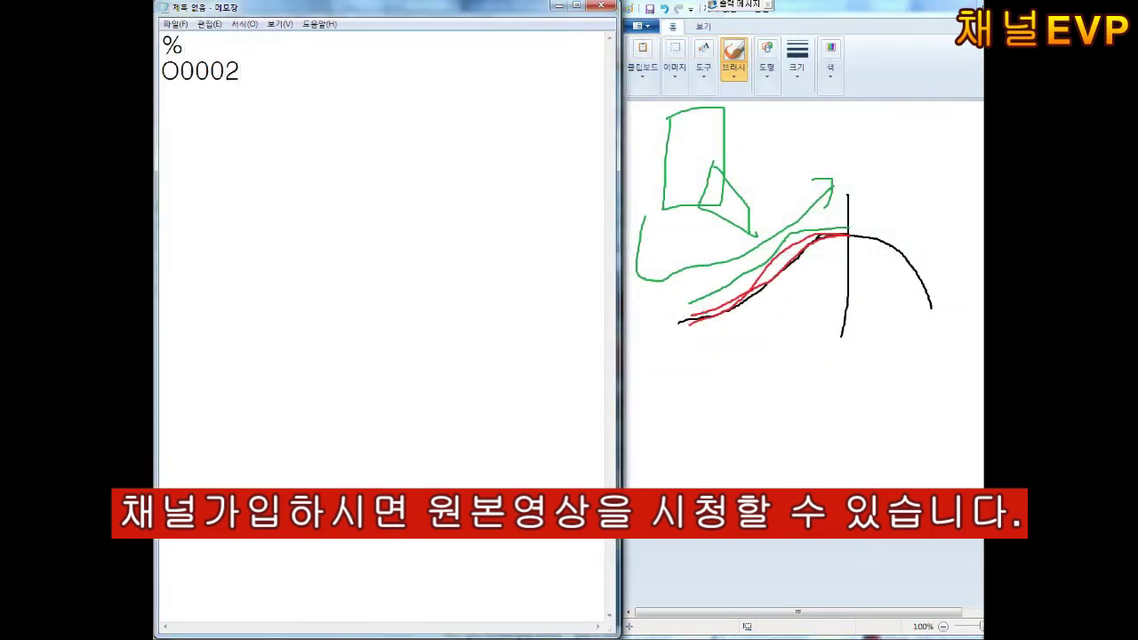
text((2021-06-19-1-B))
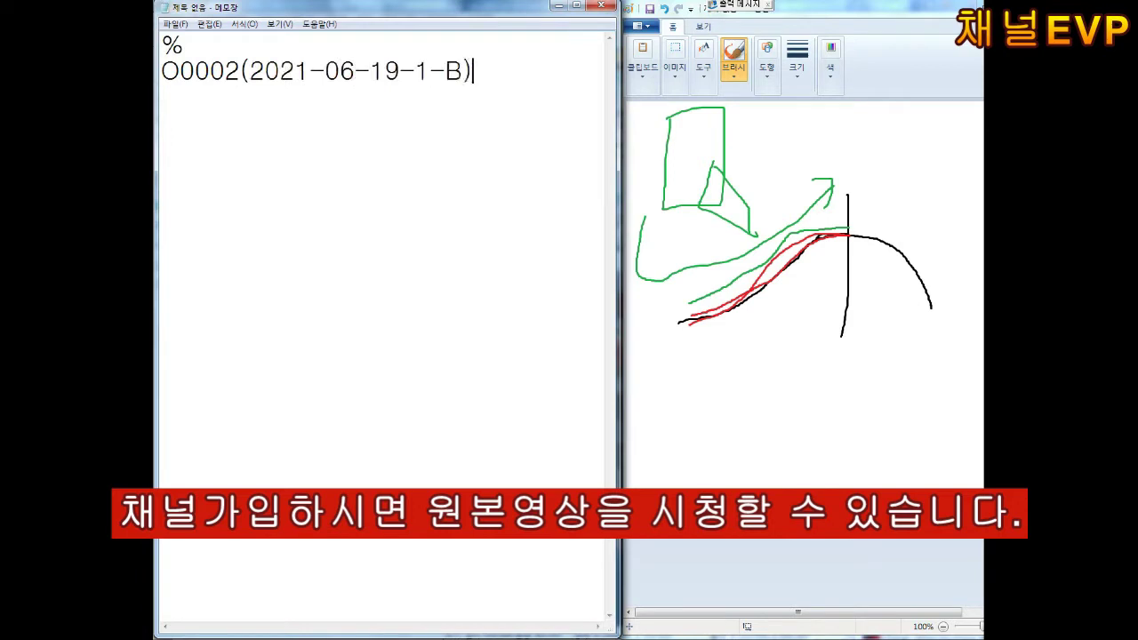
text(; G21 G40 G54 G99; T0101;)
key(Return)
text(G50 S2000;)
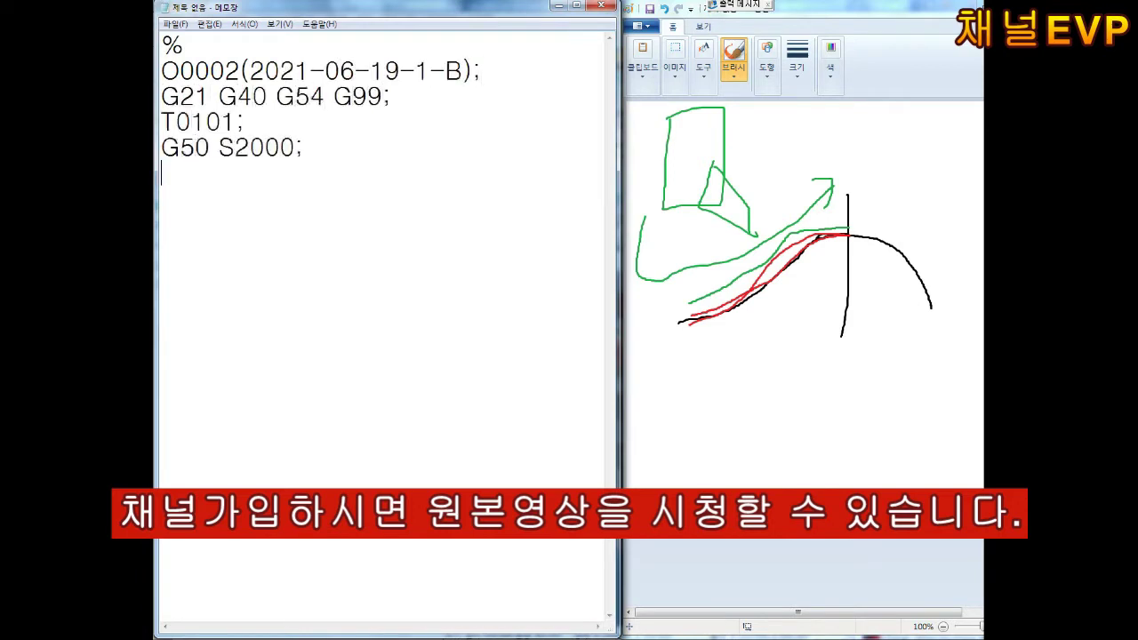
key(Return)
text(G96 S120 M03;)
key(Return)
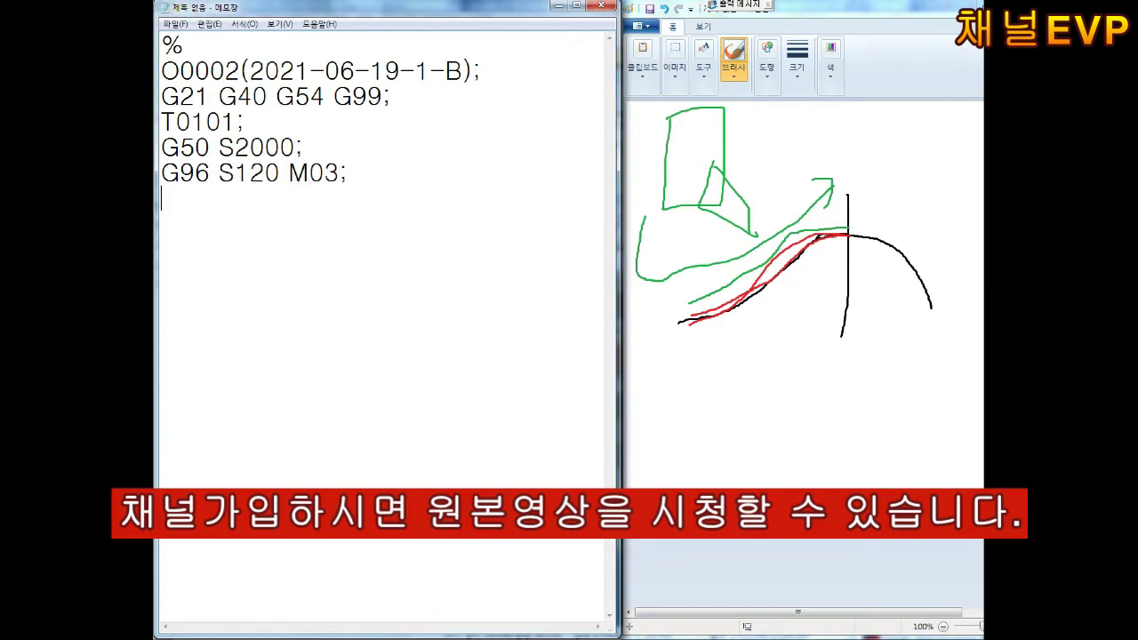
click(640, 25)
Start a fresh Paint canvas without saving and compute 37.68+42+30+70+35 in Calculator
click(673, 46)
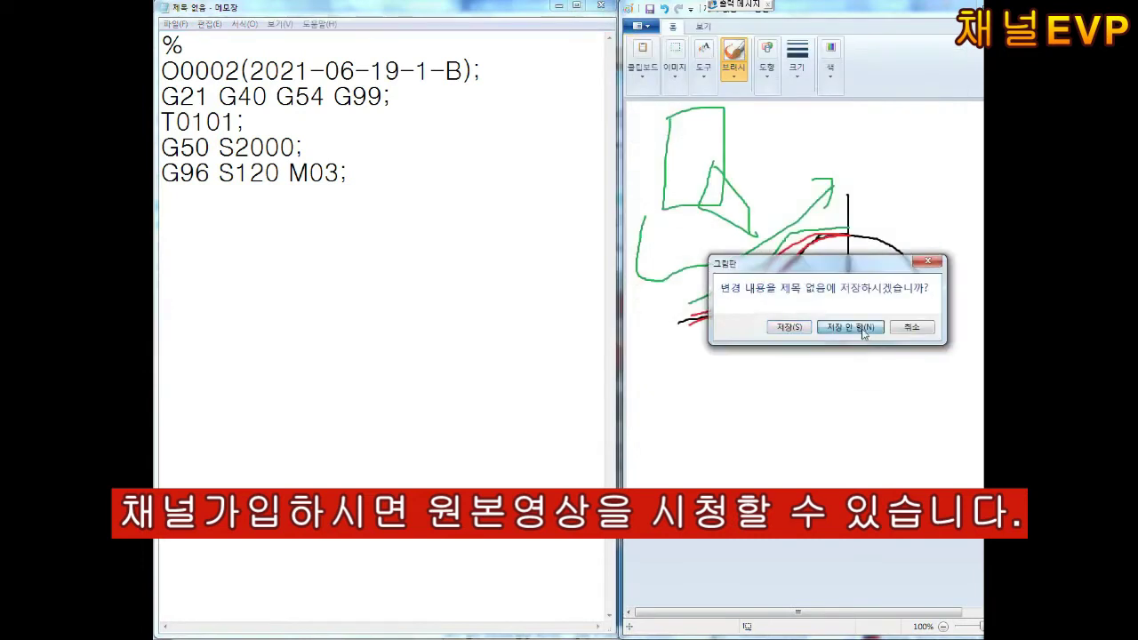
click(852, 335)
key(super)
click(192, 321)
text(37.)
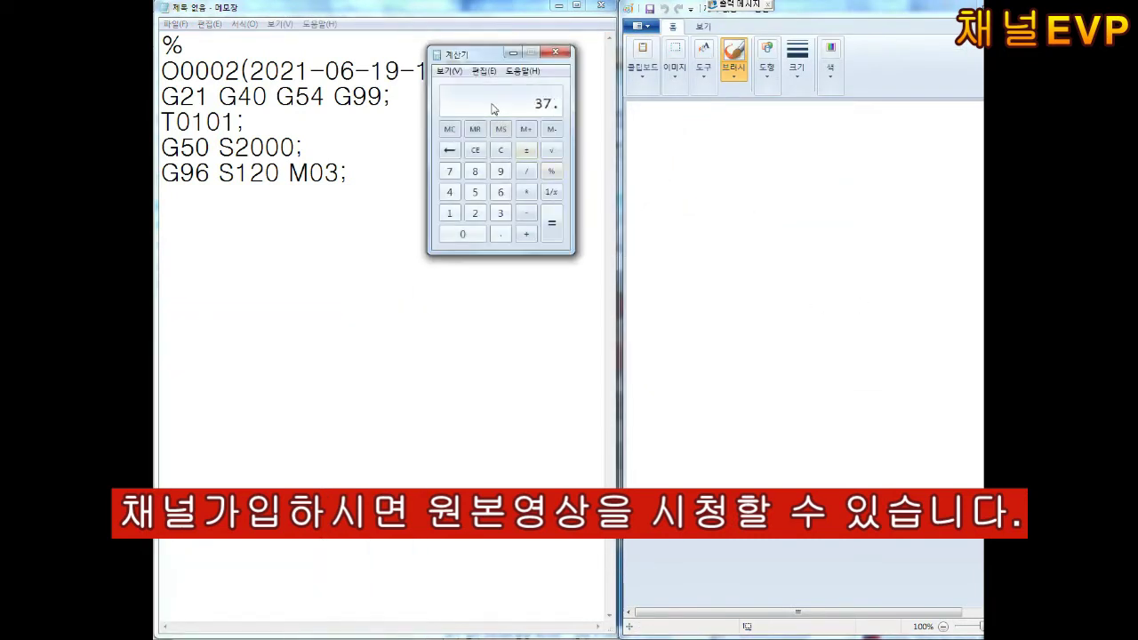
text(68+42+30=+70+35=)
Handwrite a boxed 215 with 0.37 beside it
drag(718, 144, 749, 164)
drag(761, 130, 762, 167)
drag(809, 130, 783, 168)
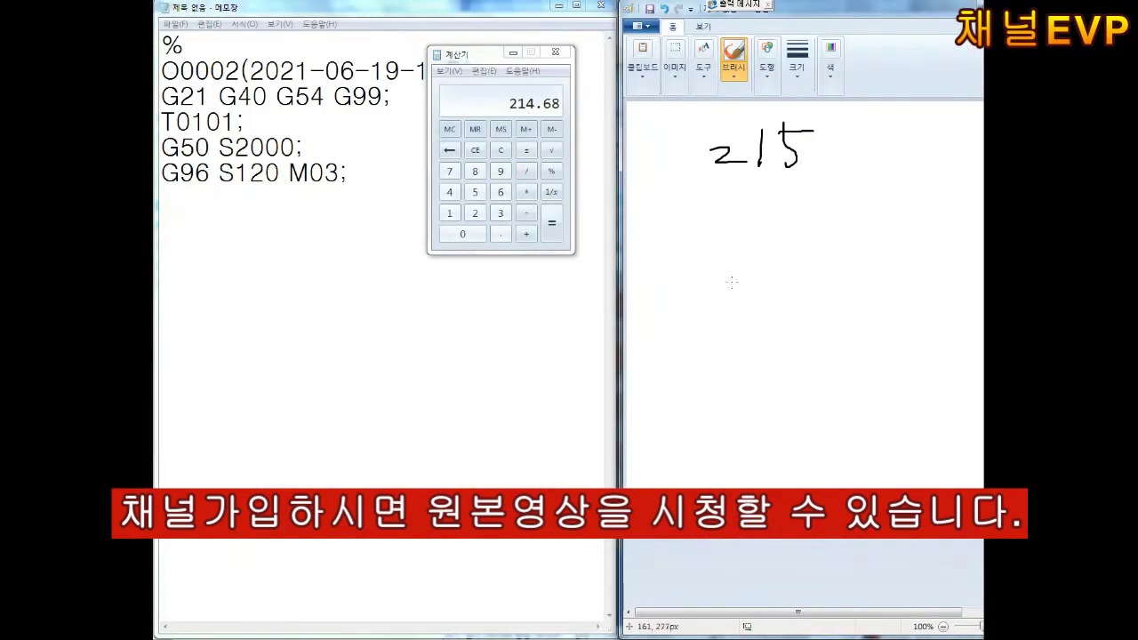
drag(687, 114, 827, 188)
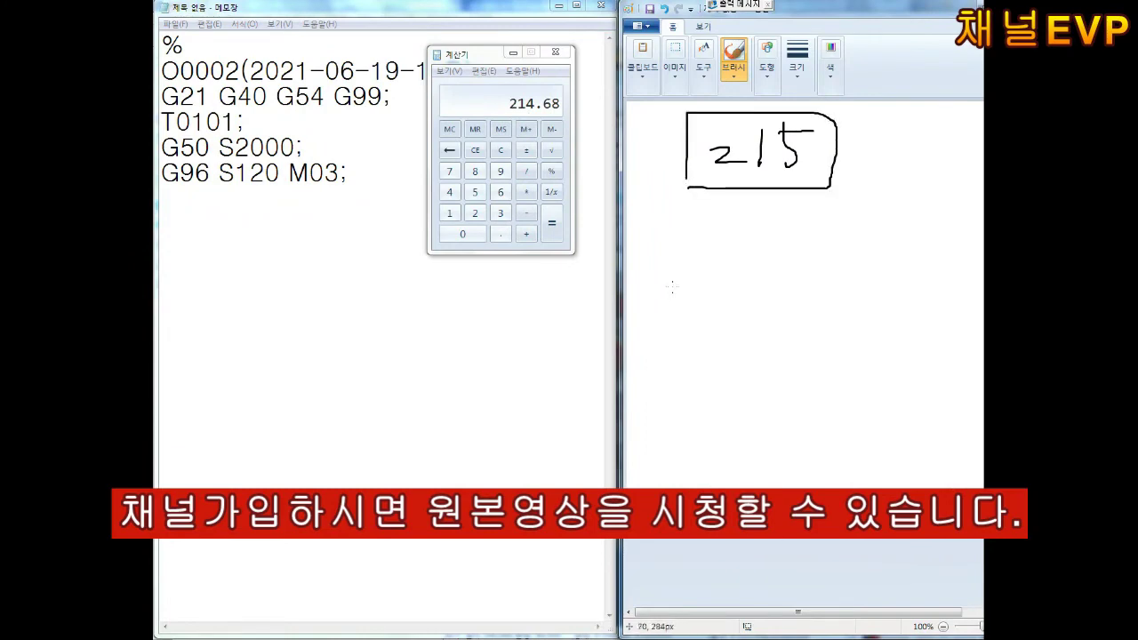
drag(891, 153, 933, 184)
click(917, 182)
drag(955, 162, 969, 182)
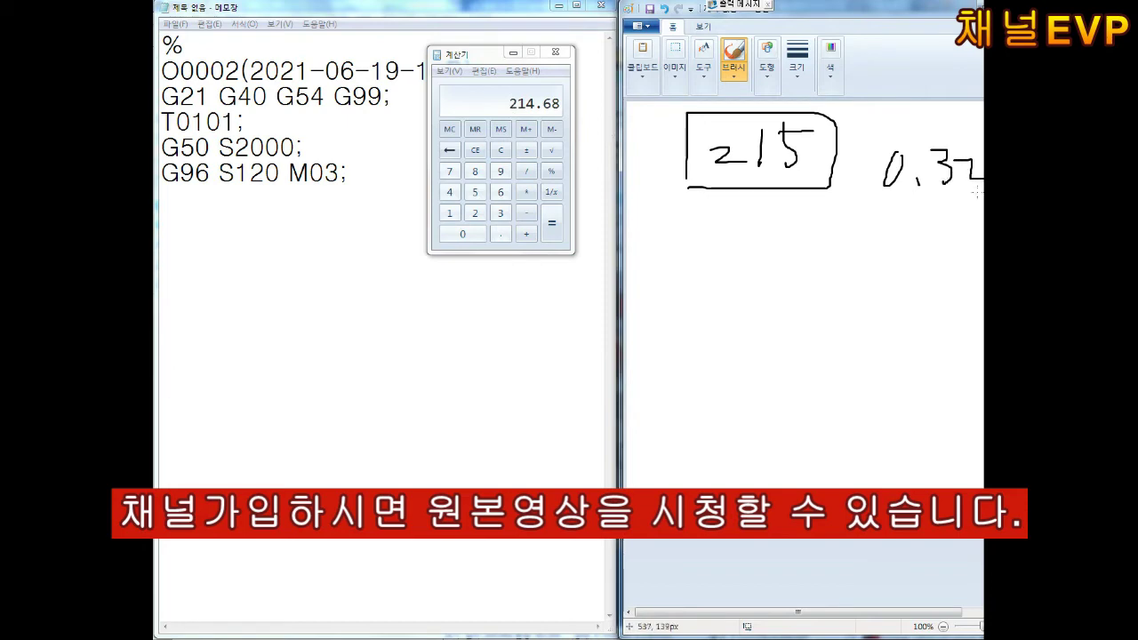
Sketch a parallelogram with side arrows, red inner lines and a circled red 5 below
mouse_move(658, 345)
mouse_down()
mouse_move(709, 242)
mouse_move(949, 241)
mouse_move(813, 356)
mouse_move(651, 347)
mouse_up()
mouse_move(710, 216)
mouse_down()
mouse_move(668, 298)
mouse_move(690, 295)
mouse_up()
mouse_move(982, 219)
mouse_down()
mouse_move(932, 335)
mouse_move(972, 305)
mouse_up()
click(831, 60)
drag(711, 242, 714, 347)
drag(909, 240, 906, 313)
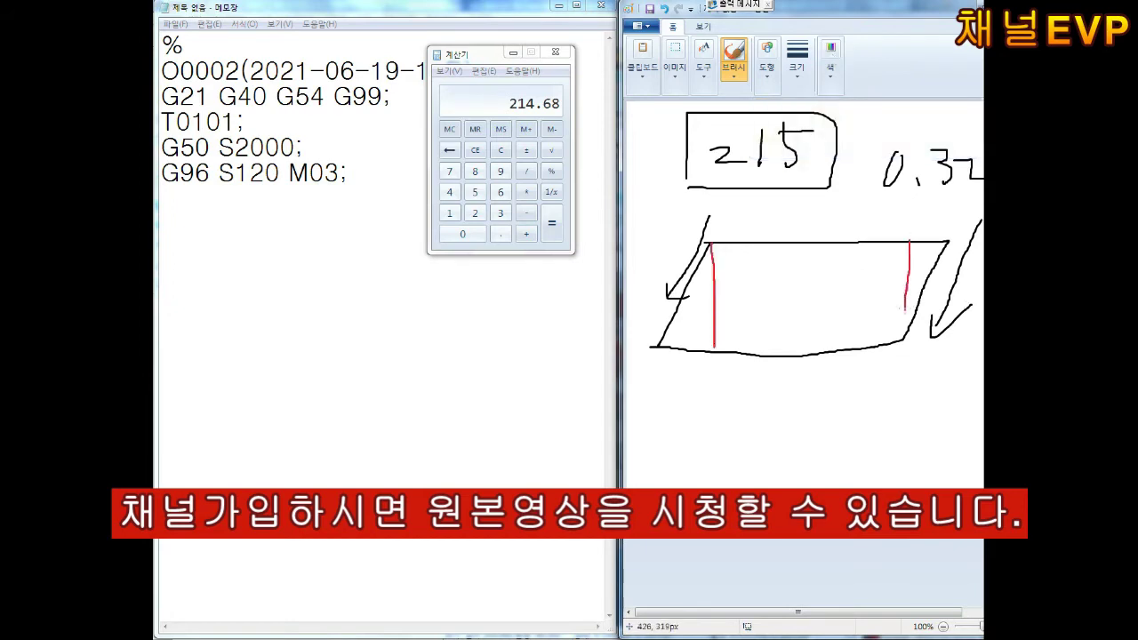
drag(654, 358, 703, 377)
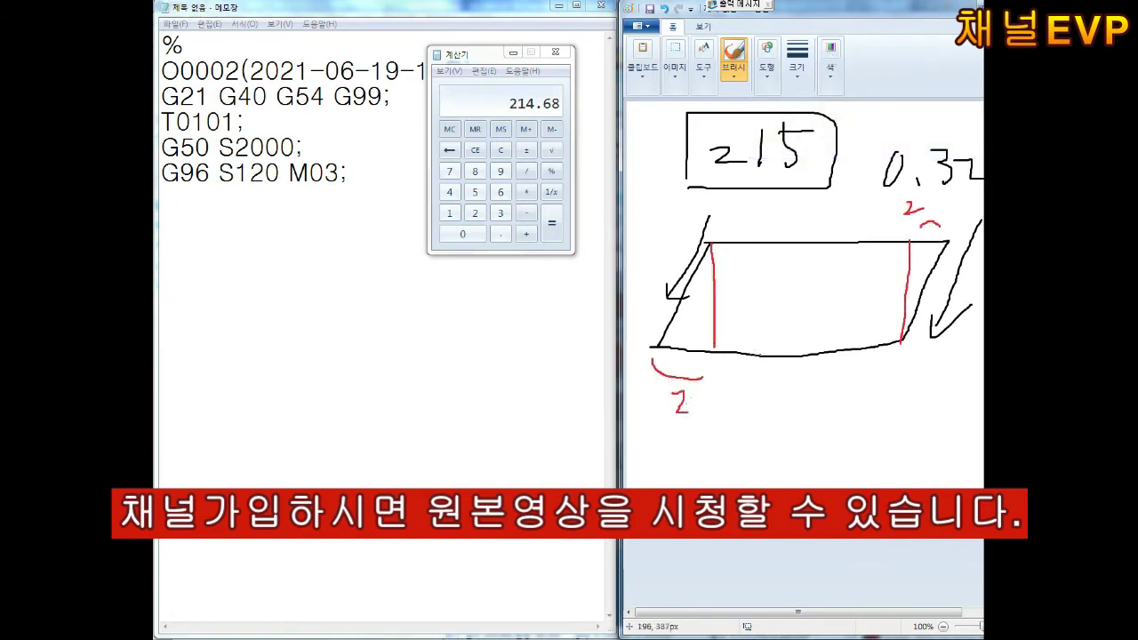
mouse_move(816, 379)
mouse_down()
mouse_move(811, 423)
mouse_move(852, 381)
mouse_up()
drag(845, 438, 857, 447)
Circle 215 in red, write 220 below, and draw a tall rectangle inside an L-shaped outline
drag(827, 182, 817, 120)
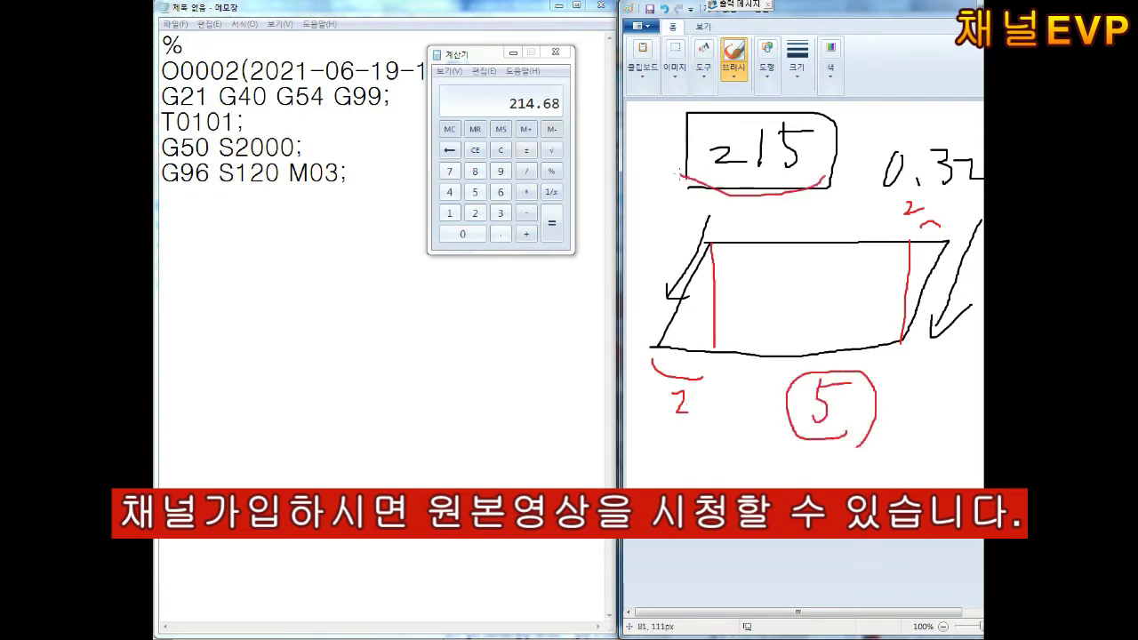
drag(770, 210, 784, 223)
drag(788, 210, 802, 223)
drag(841, 203, 870, 215)
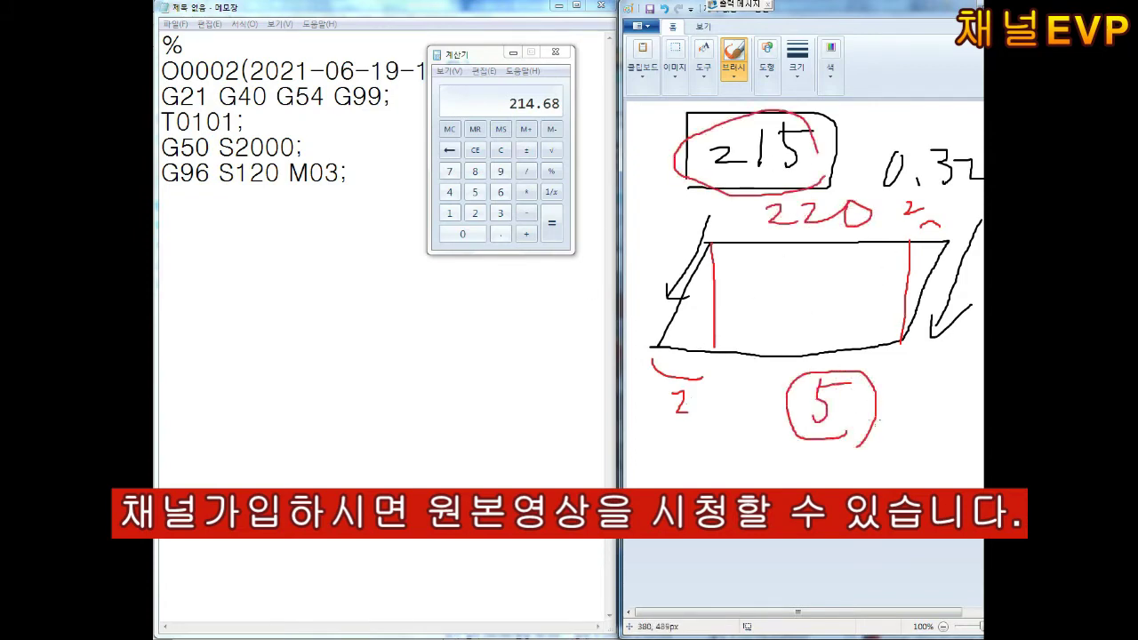
mouse_move(806, 140)
mouse_down()
mouse_move(861, 367)
mouse_move(858, 286)
mouse_move(861, 367)
mouse_up()
mouse_move(812, 112)
mouse_down()
mouse_move(905, 317)
mouse_move(913, 377)
mouse_up()
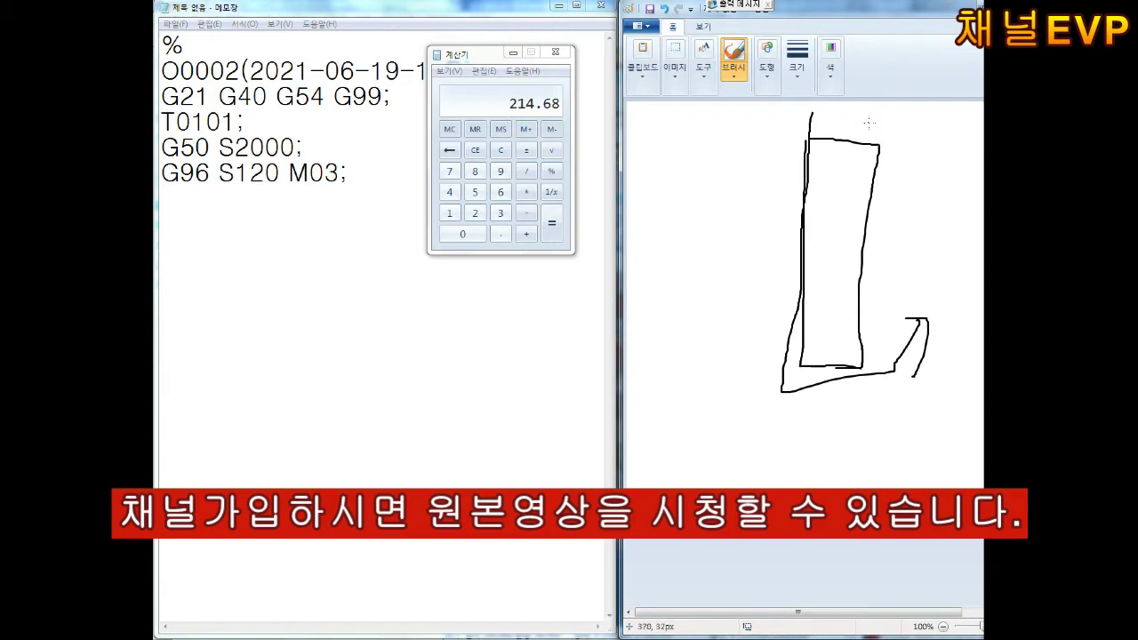
Draw hooked tool paths in the rectangle, then type G00, G01, G00, G01 and a G94 line
mouse_move(863, 120)
mouse_down()
mouse_move(894, 192)
mouse_move(867, 249)
mouse_up()
drag(823, 126, 844, 222)
click(239, 218)
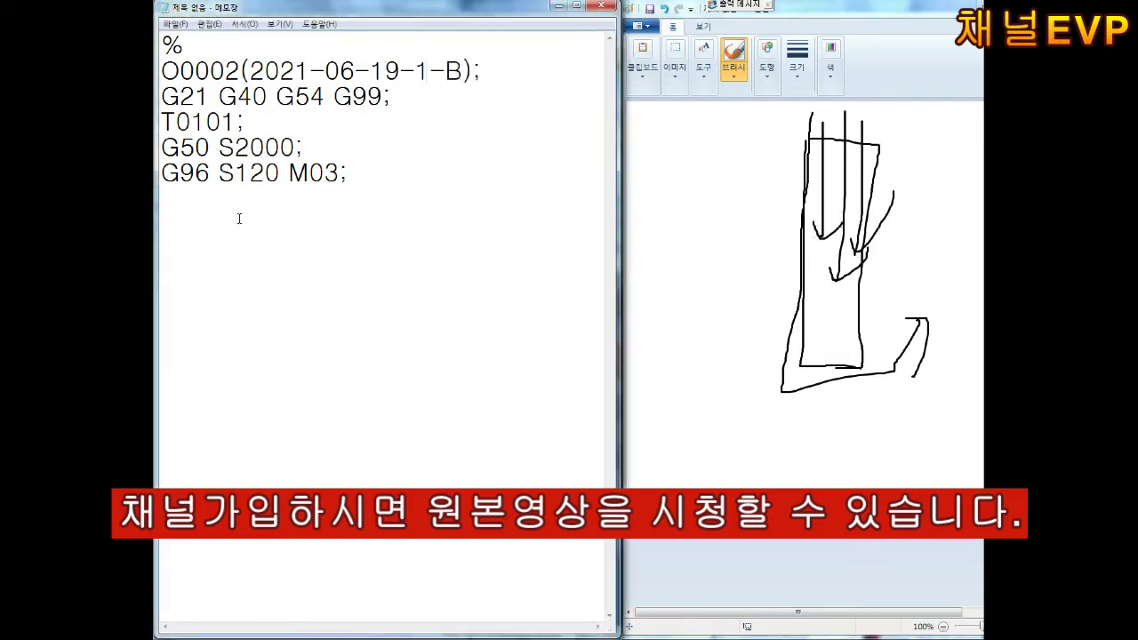
text(G00 G01 G00 G01)
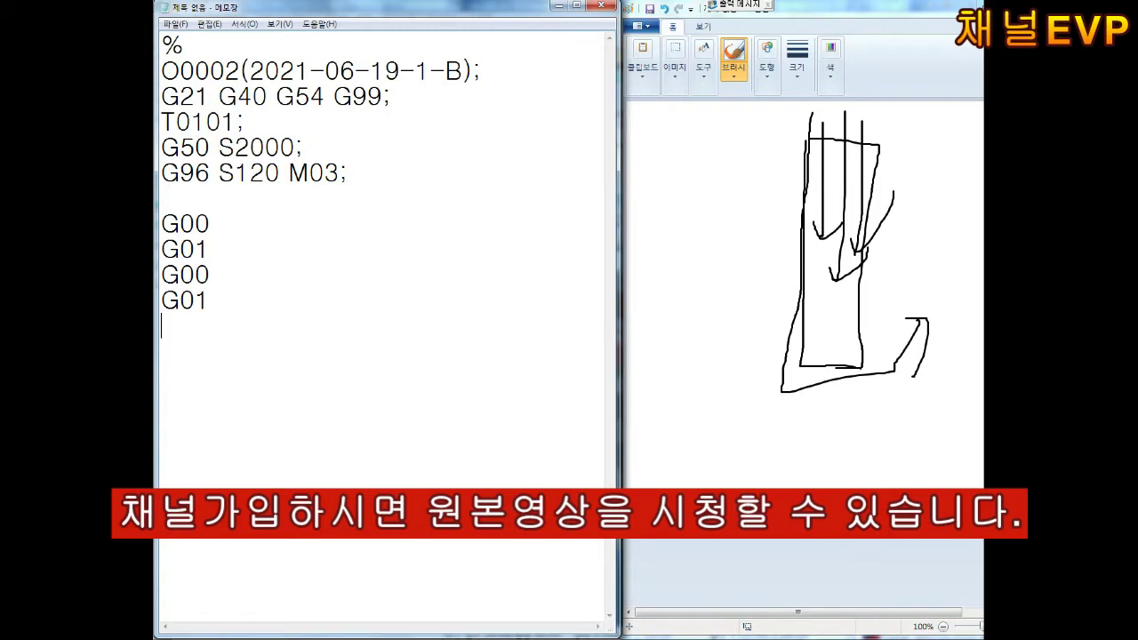
key(Return)
key(Return)
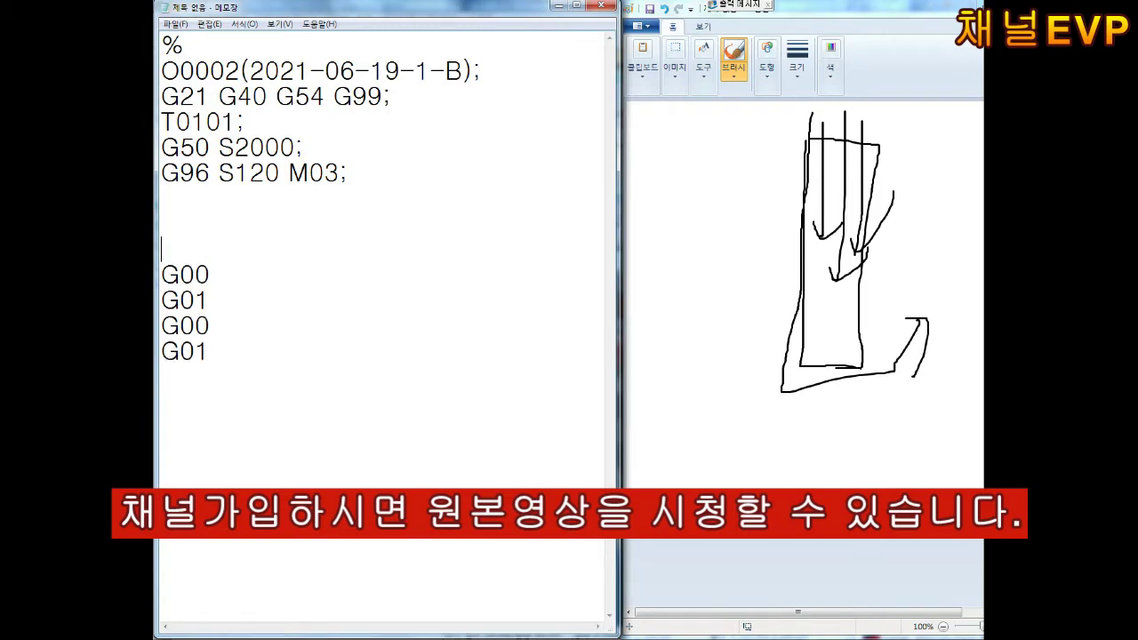
text(G94)
key(Return)
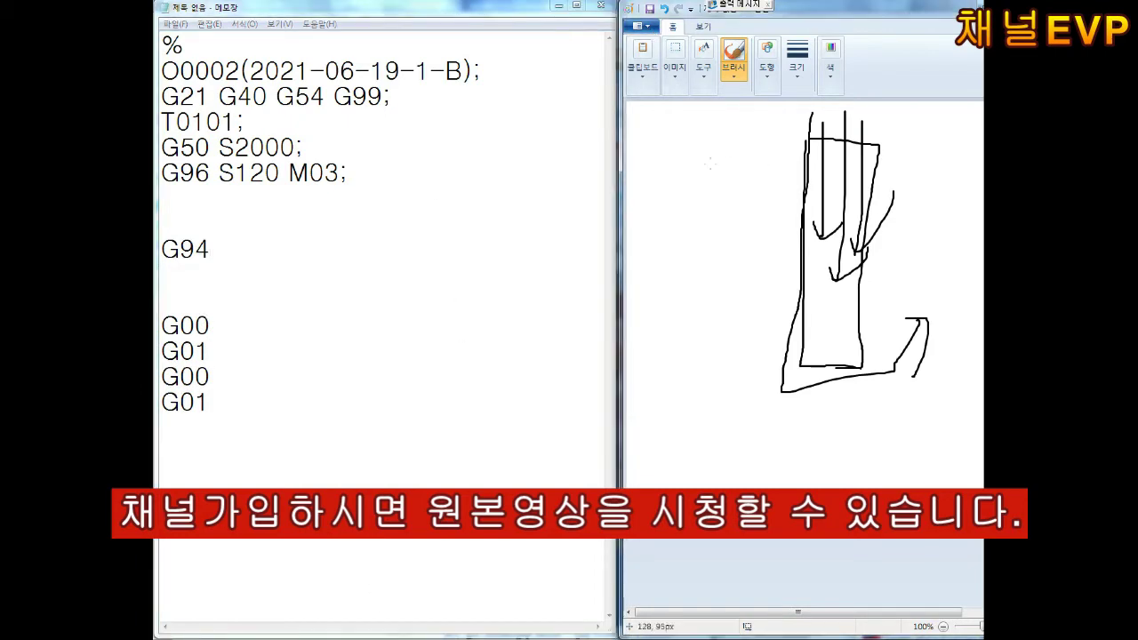
Sketch a tall outlined shape left of the drawing
drag(714, 134, 734, 347)
drag(752, 302, 683, 355)
drag(680, 125, 683, 331)
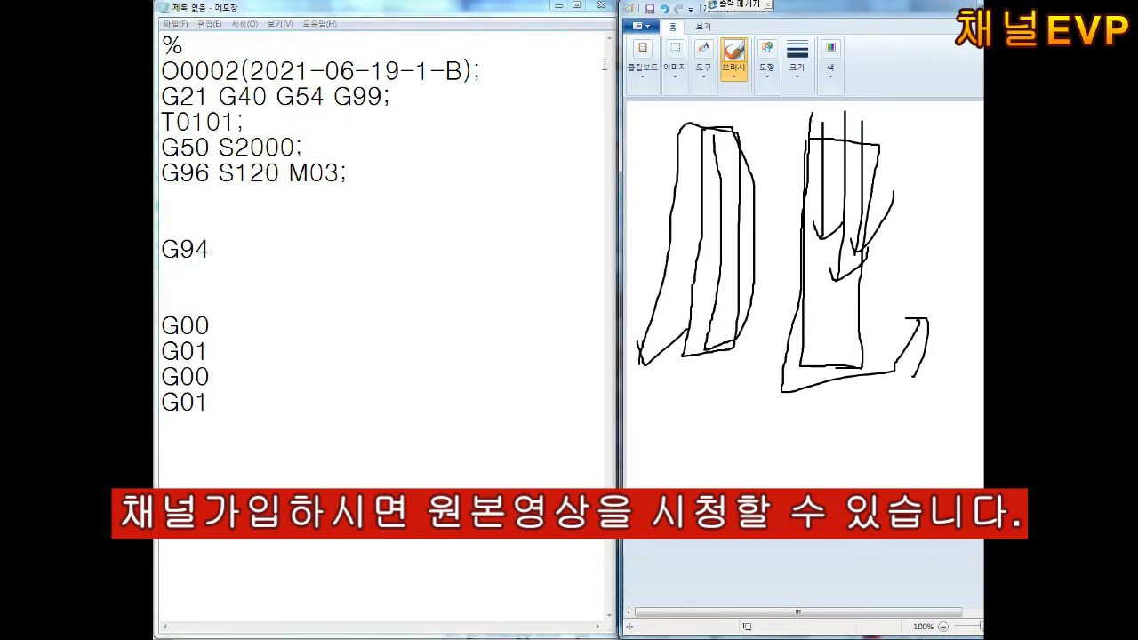
Start a fresh canvas without saving, draw a small circle, and switch the colour to red
key(ctrl+n)
click(845, 333)
mouse_move(843, 206)
mouse_down()
mouse_move(830, 215)
mouse_move(845, 235)
mouse_move(861, 221)
mouse_up()
click(830, 62)
click(879, 121)
Write red labels -1 through -5 beside the circle
drag(767, 174, 783, 190)
mouse_move(683, 182)
mouse_down()
mouse_move(708, 181)
mouse_move(711, 203)
mouse_up()
mouse_move(648, 187)
mouse_down()
mouse_move(673, 186)
mouse_move(670, 223)
mouse_up()
mouse_move(640, 152)
mouse_down()
mouse_move(653, 152)
mouse_move(648, 162)
mouse_up()
drag(658, 136, 693, 135)
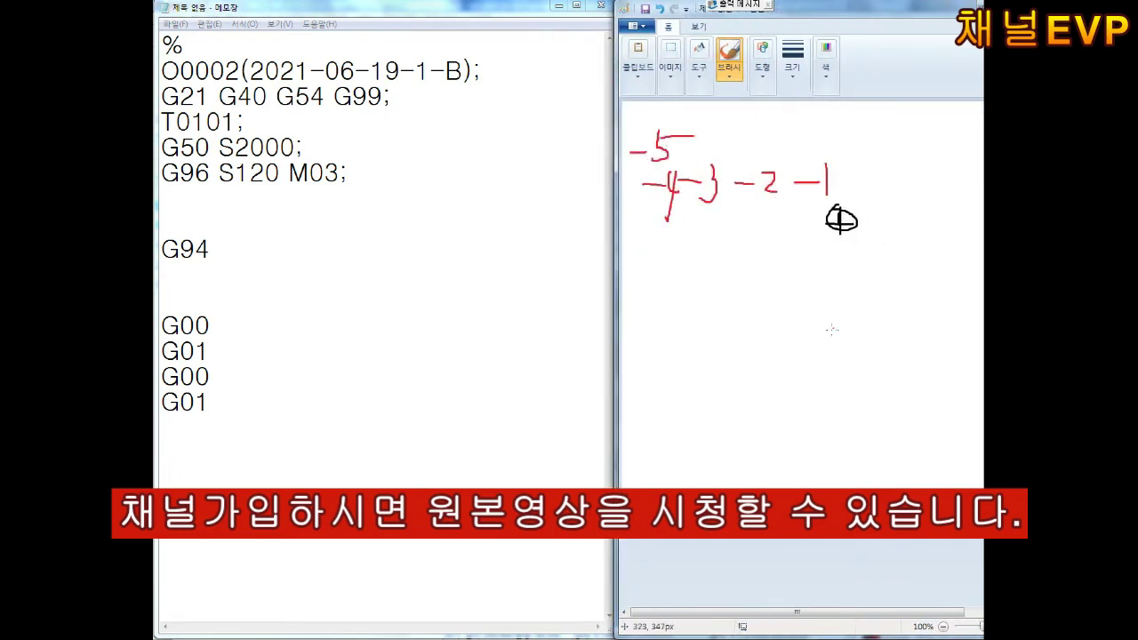
Draw a black box outline below with a crossed circle inside
click(826, 62)
click(800, 111)
drag(684, 298, 710, 453)
drag(755, 365, 756, 387)
drag(743, 375, 770, 376)
Number the steps along the box top in red
click(826, 62)
click(823, 113)
drag(836, 261, 817, 305)
mouse_move(835, 286)
mouse_down()
mouse_move(856, 285)
mouse_move(799, 313)
mouse_up()
drag(775, 290, 774, 310)
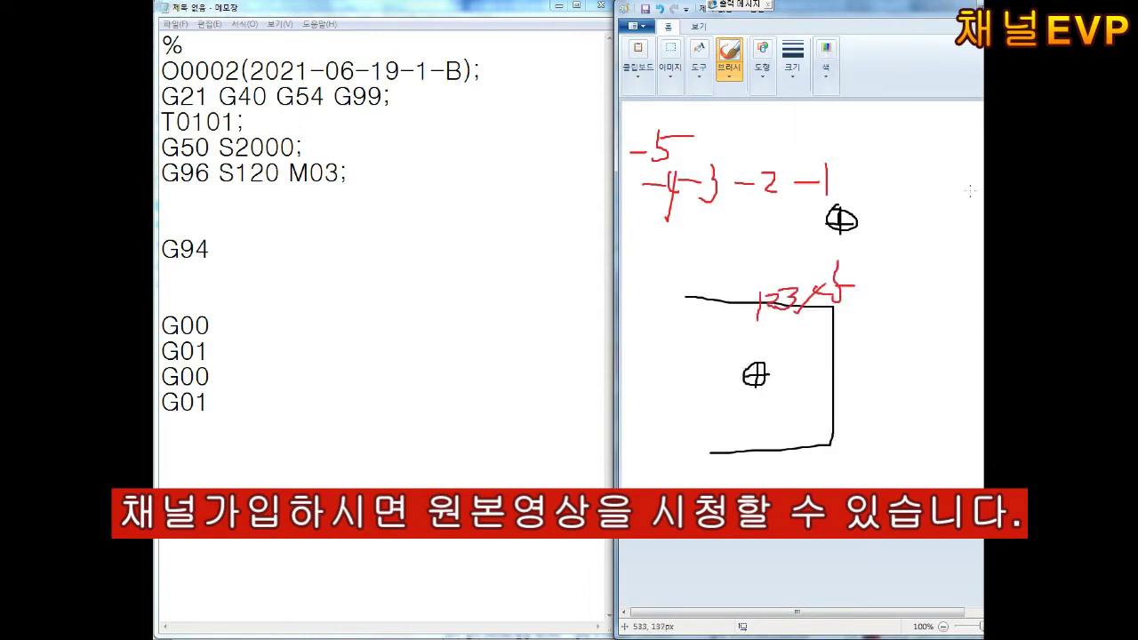
Loop the negative values, the box and both sketches in red
mouse_move(867, 248)
mouse_down()
mouse_move(642, 138)
mouse_move(867, 239)
mouse_up()
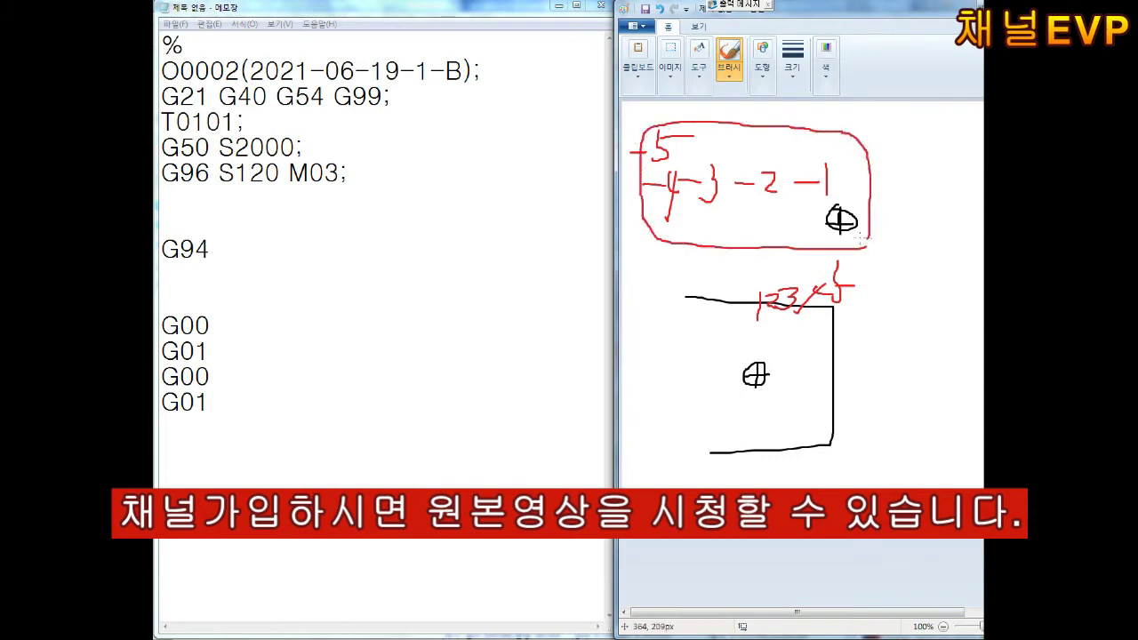
drag(861, 343, 859, 352)
drag(867, 438, 852, 414)
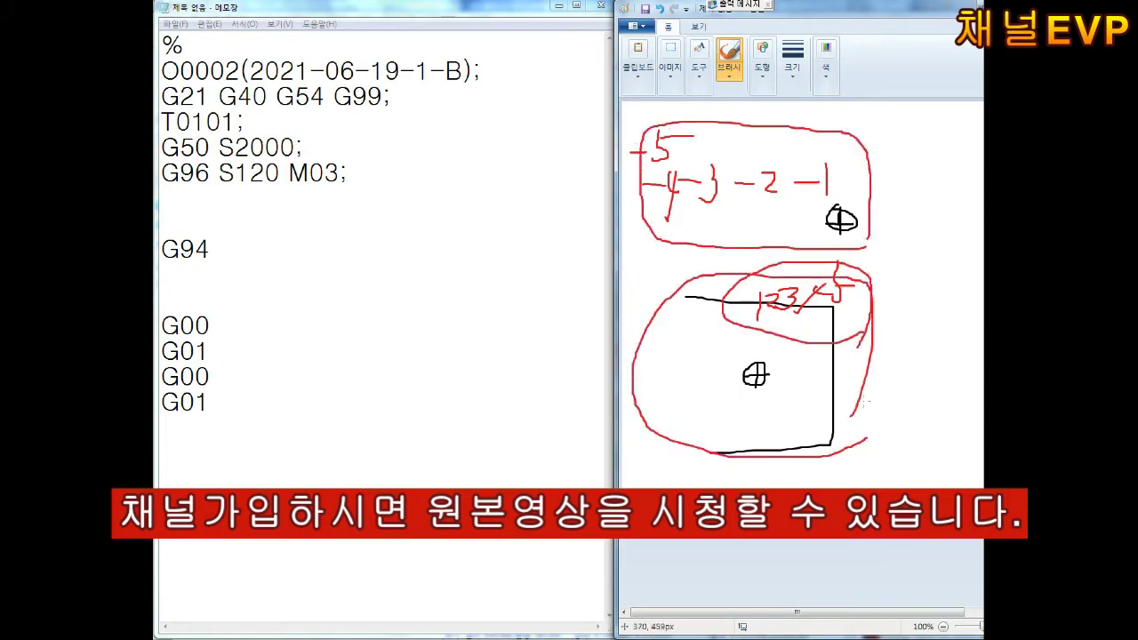
drag(867, 343, 836, 445)
mouse_move(876, 242)
mouse_down()
mouse_move(694, 253)
mouse_move(871, 240)
mouse_up()
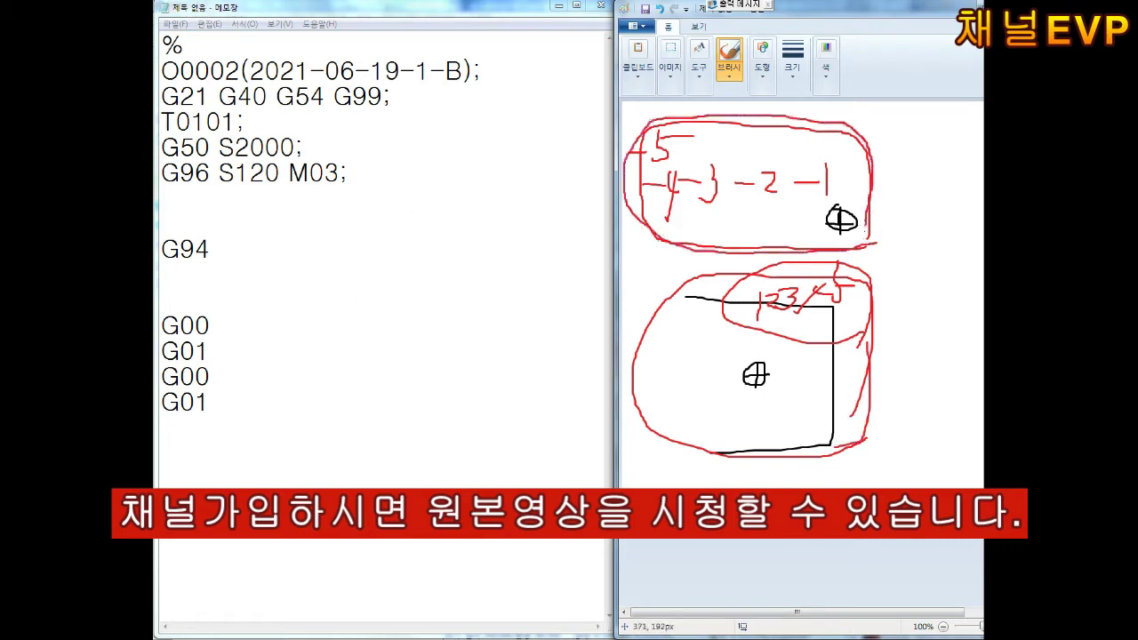
Add Z-40+5 and Z-60+5 lines above G94, with extra red loops on the sketch
key(Return)
key(Return)
key(Up)
text(Z-40)
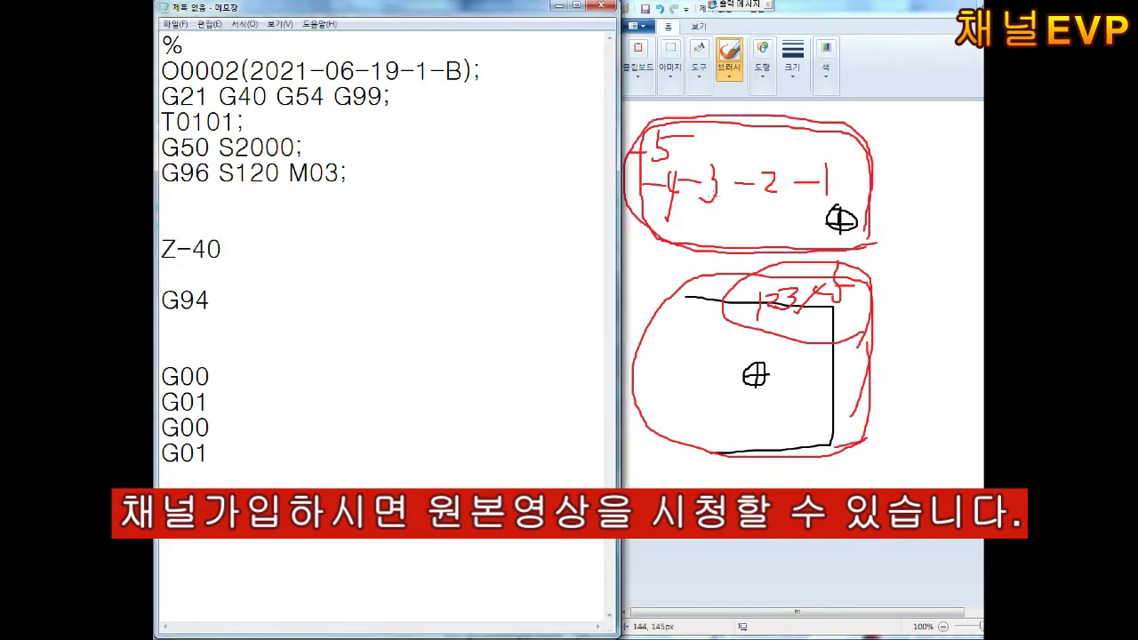
drag(811, 142, 649, 240)
click(222, 249)
text(+5)
key(Return)
key(Return)
key(Up)
text(Z-60)
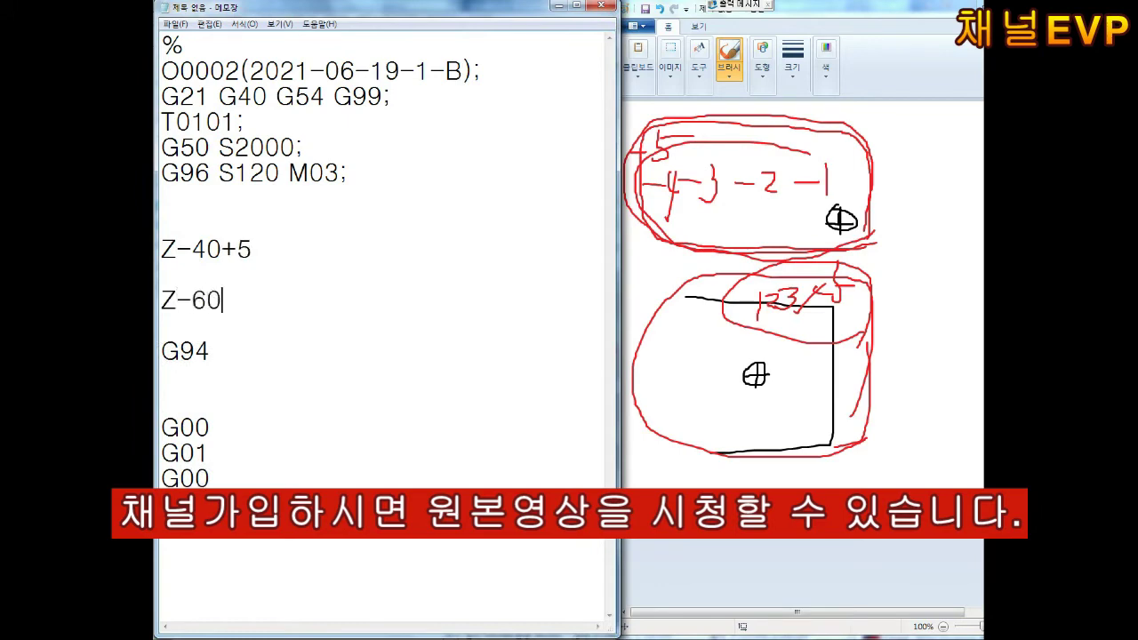
text(+5)
key(Down)
key(Down)
drag(855, 331, 888, 290)
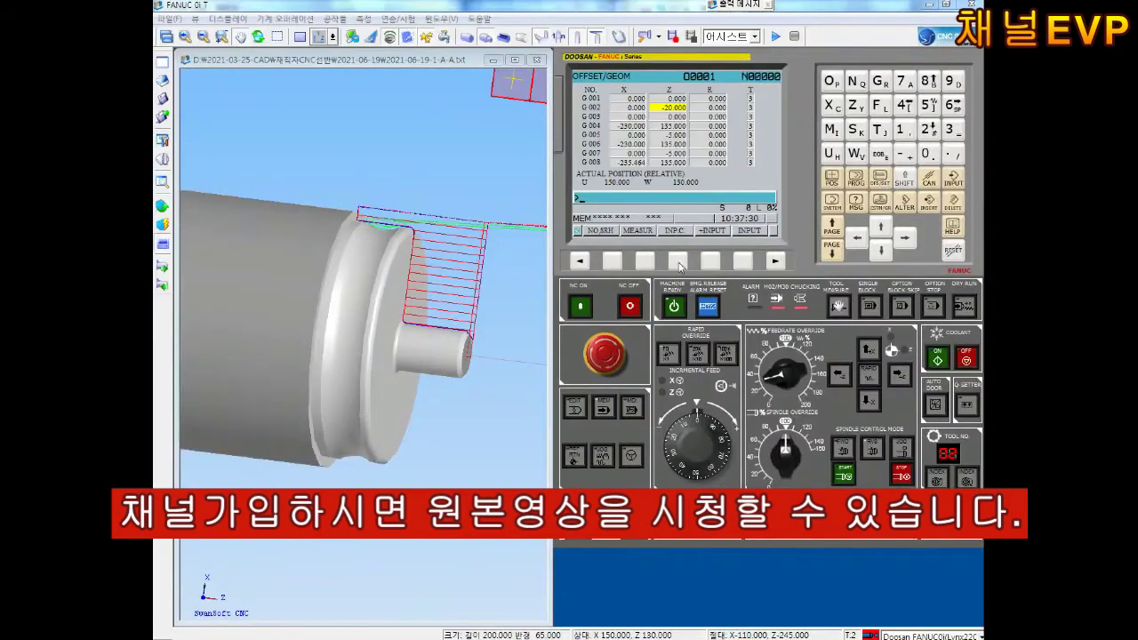
Enter -5. into the EXT Z field on the work-coordinate page and apply it
click(579, 261)
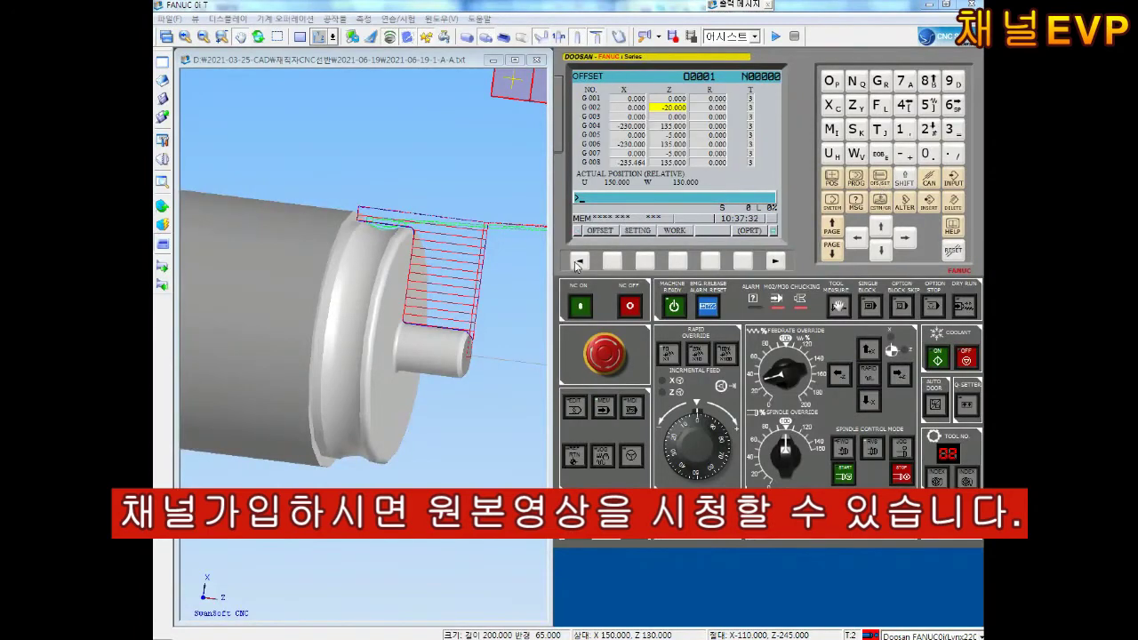
click(673, 231)
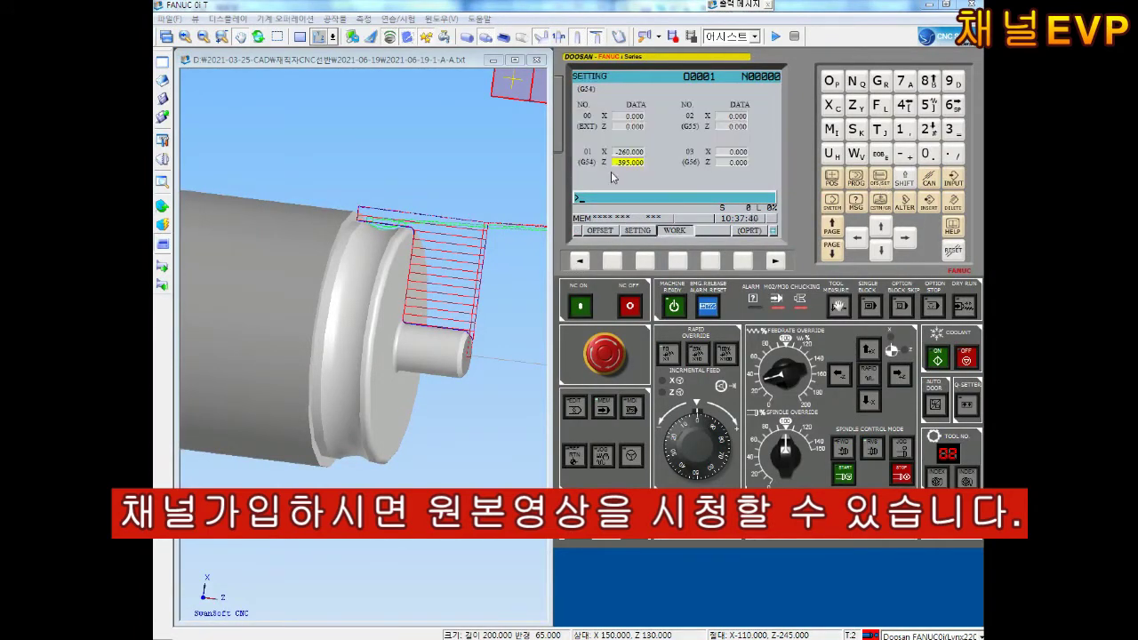
text(EX)
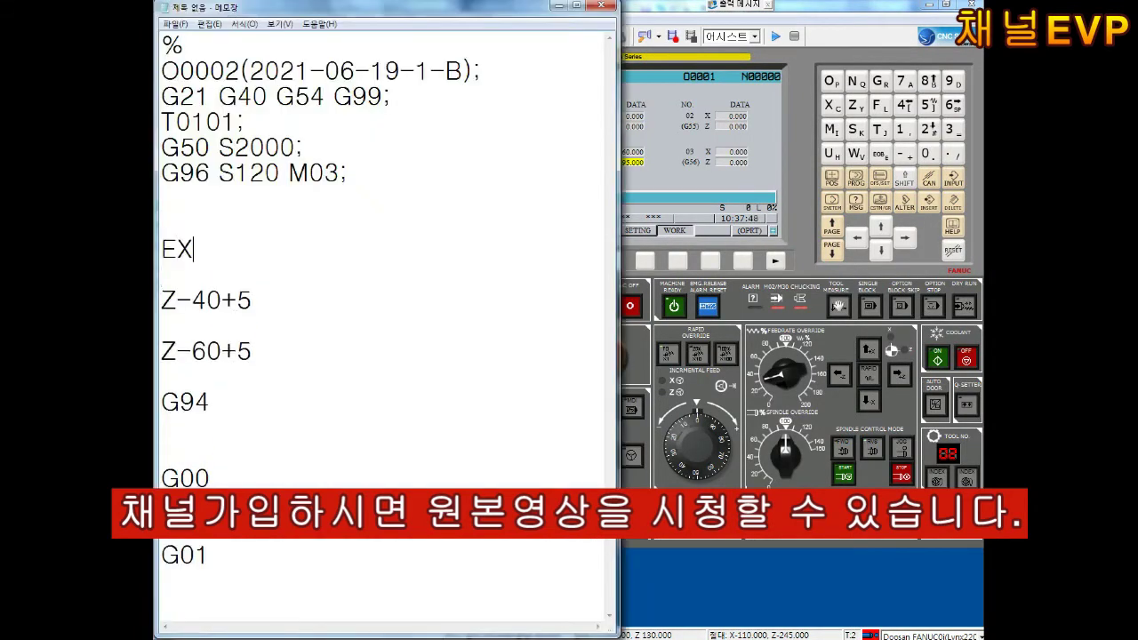
text(T)
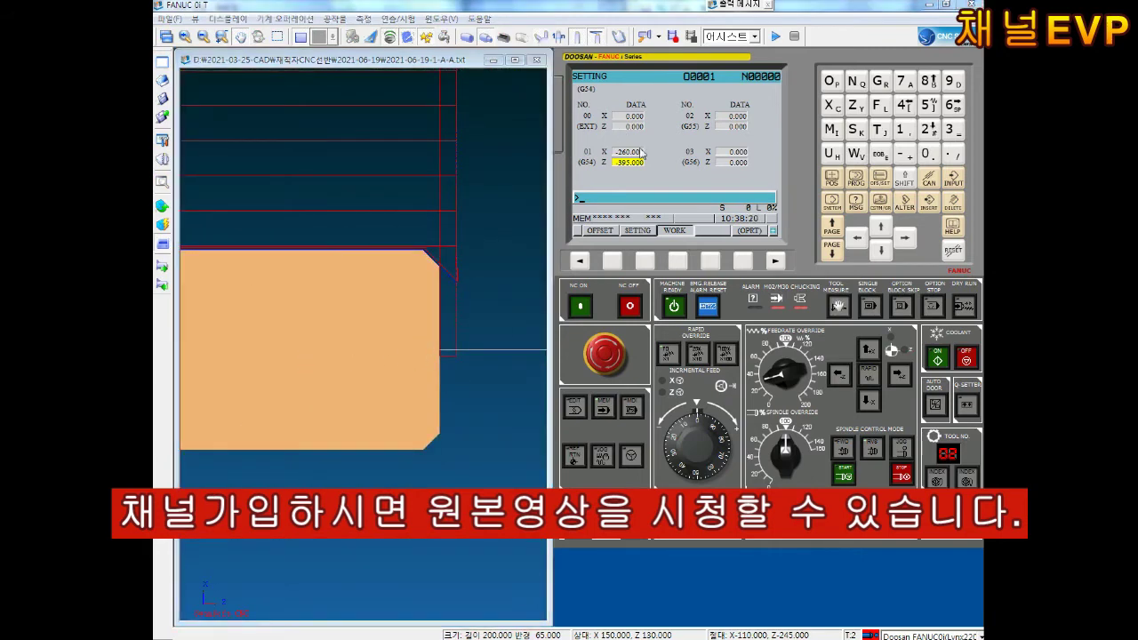
click(623, 126)
text(-6.)
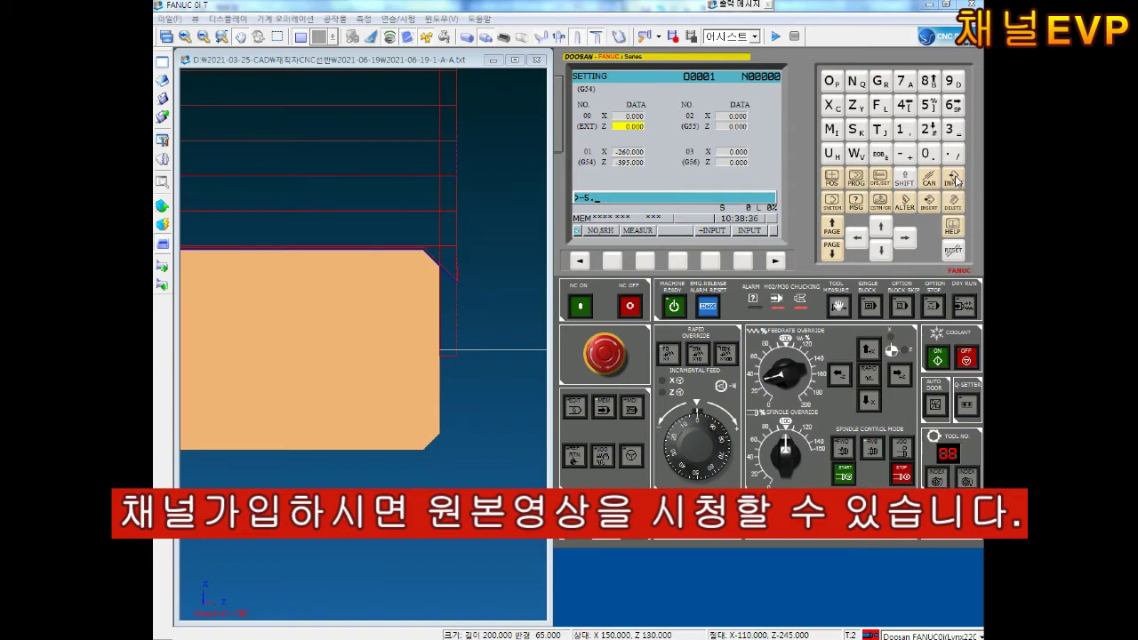
click(954, 183)
Note Z, -5. and INPUT under the EXT line in Notepad
key(alt+Tab)
text(Z)
key(Return)
key(Return)
text(-5.3)
key(BackSpace)
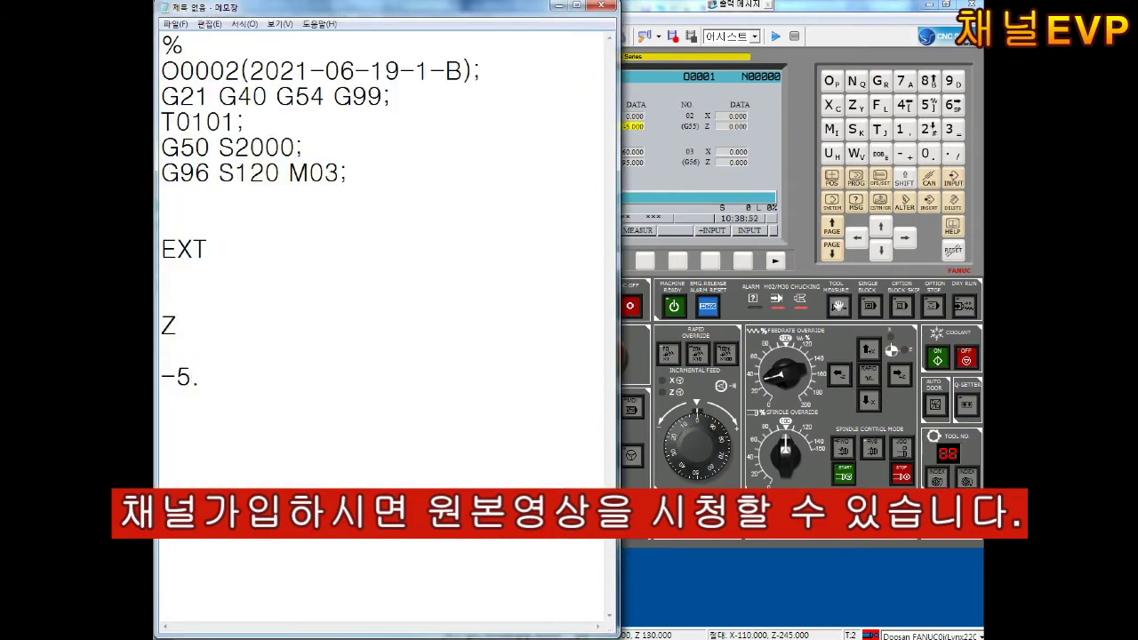
text(INPUT)
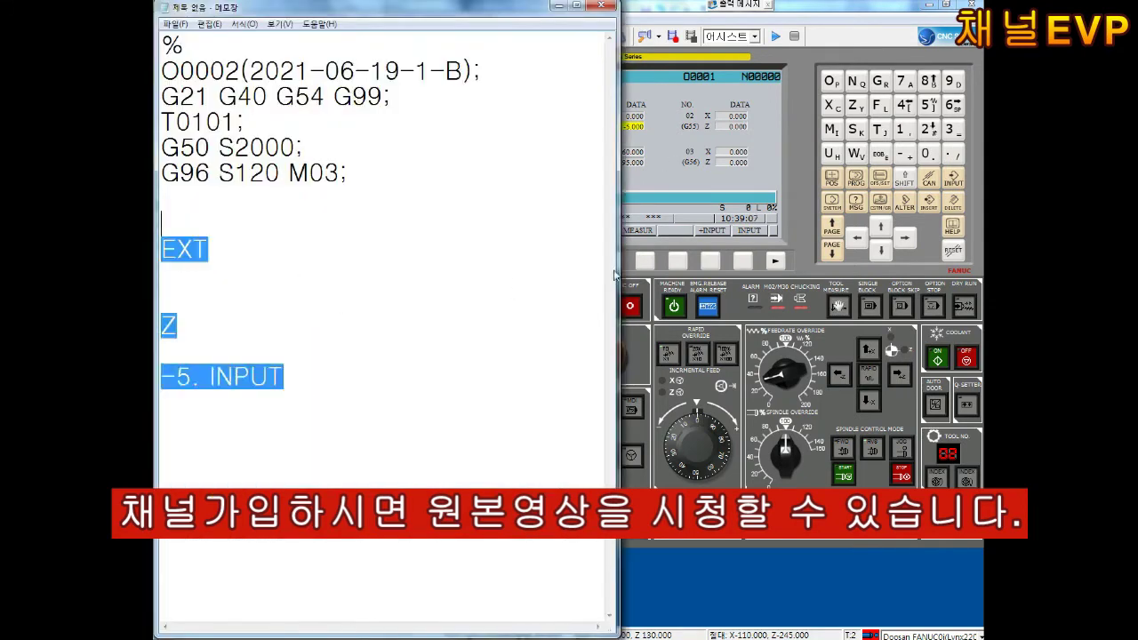
Check the simulator, the part sketch and Calculator in turn
click(661, 173)
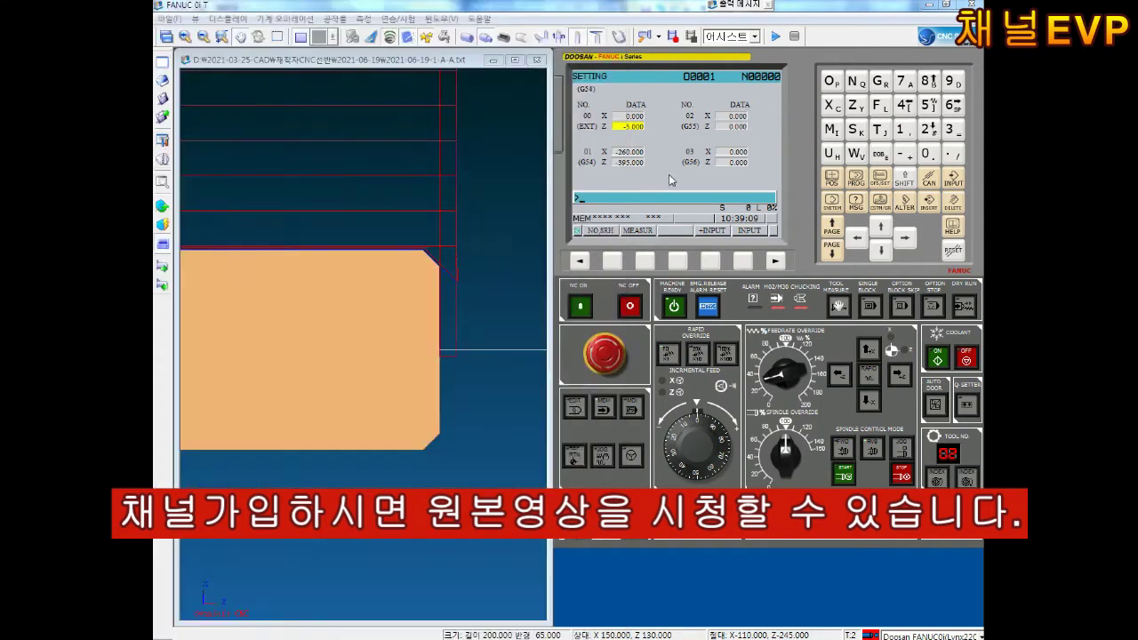
key(alt+Tab)
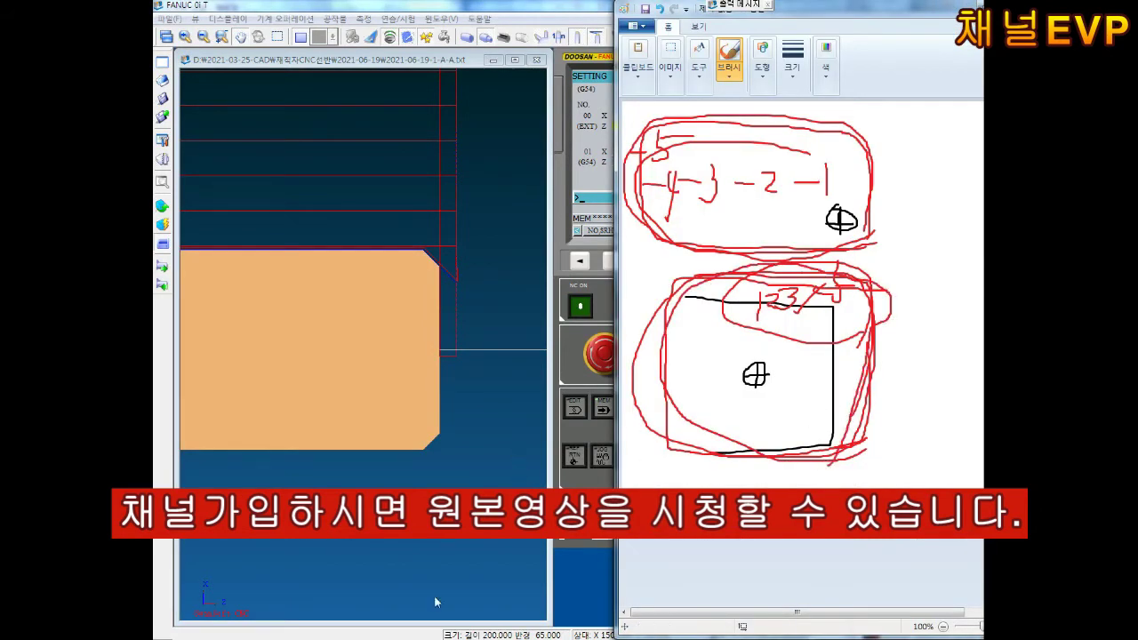
key(alt+Tab)
key(alt+Tab)
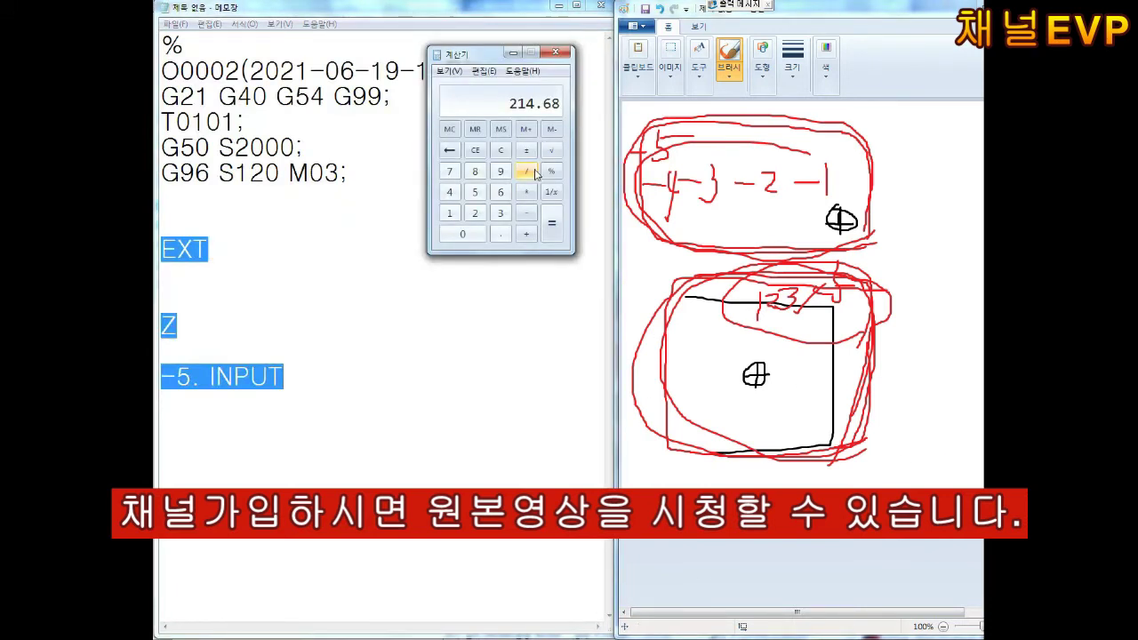
Start the rapid approach line G00 X134. Z7. after G96 S120 M03
key(alt+Tab)
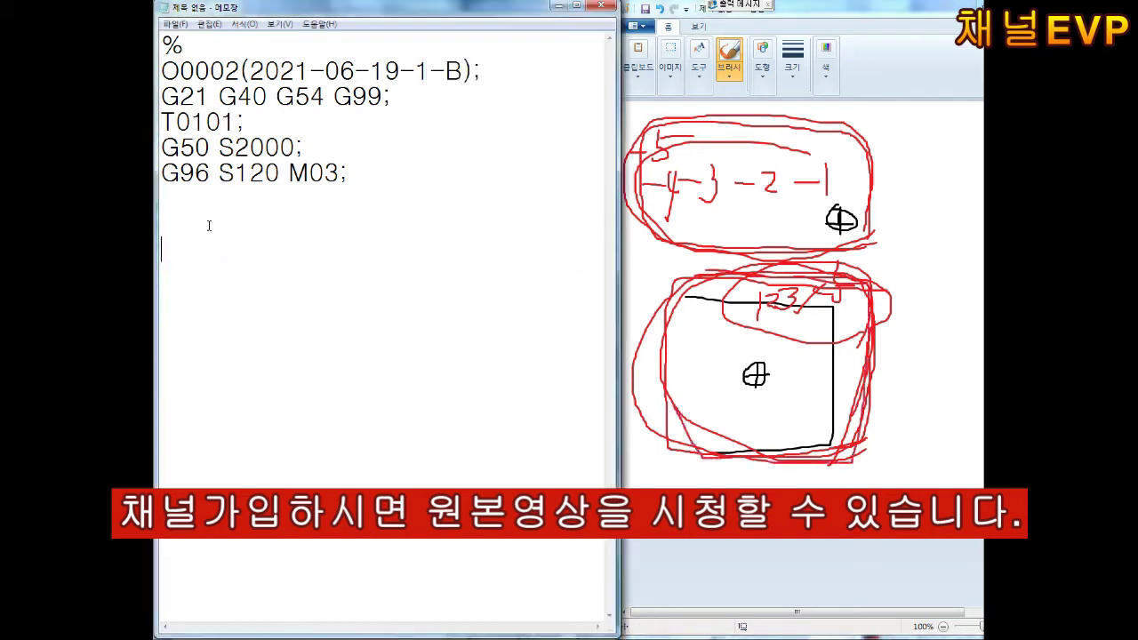
key(BackSpace)
text(G00 X134. Z7.;)
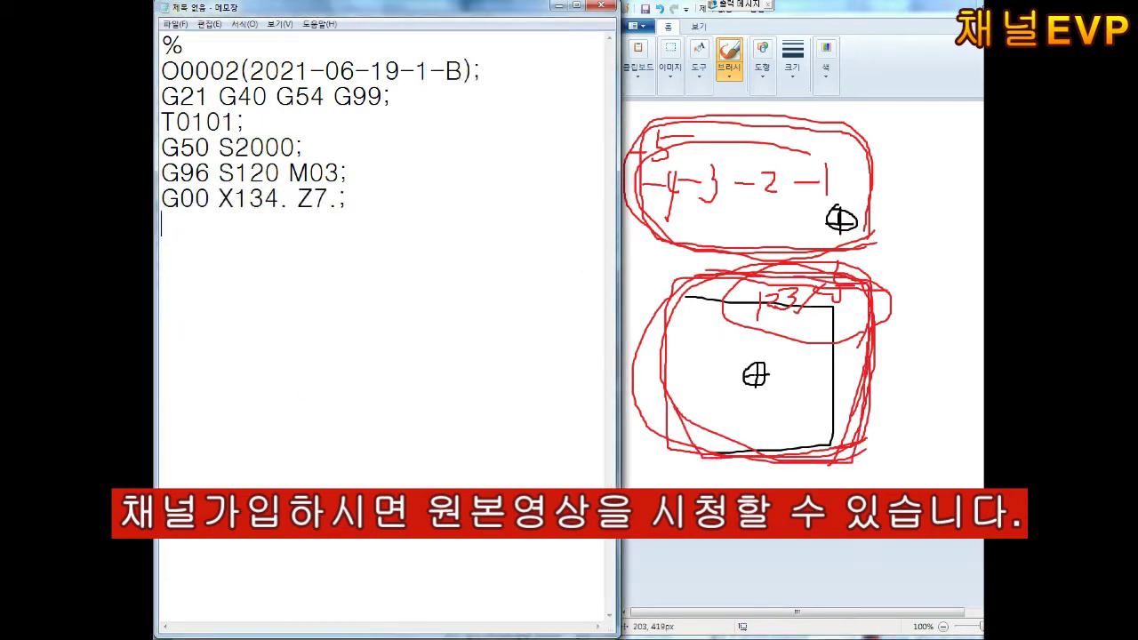
Annotate the sketch with a green arrow from the part centre labelled 5 and /2
click(827, 66)
click(845, 107)
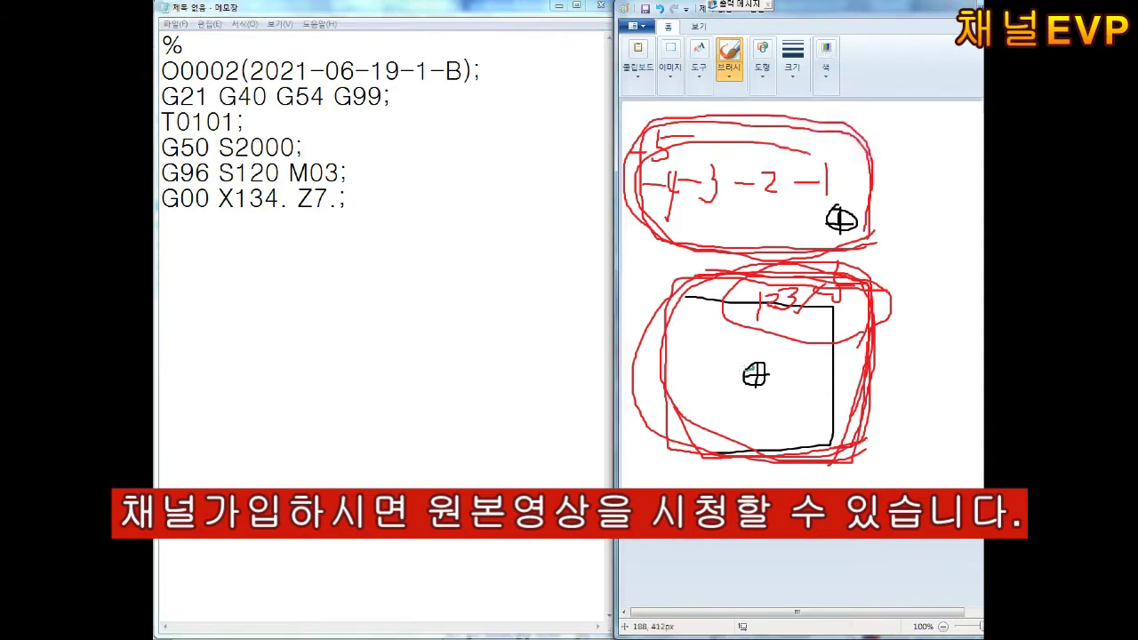
click(750, 369)
drag(756, 374, 836, 375)
drag(824, 368, 825, 389)
mouse_move(804, 331)
mouse_down()
mouse_move(803, 360)
mouse_move(846, 386)
mouse_up()
drag(876, 358, 898, 372)
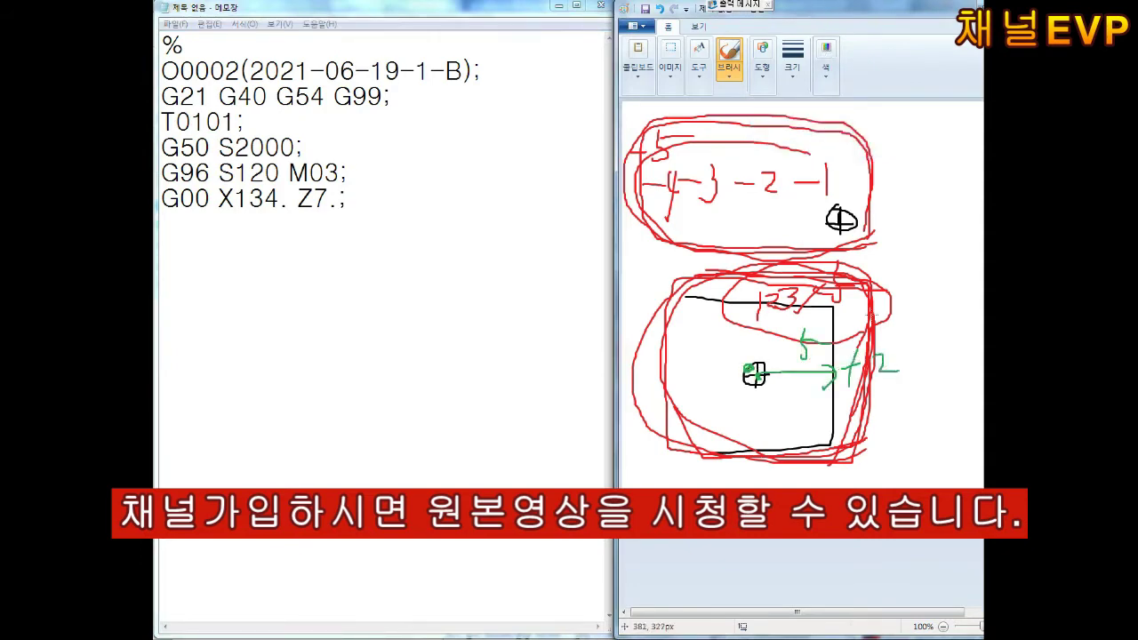
Add the facing cycle G94 X-1.6 Z5. F0.2 M08 with an indented Z4. pass
click(178, 224)
text(G94)
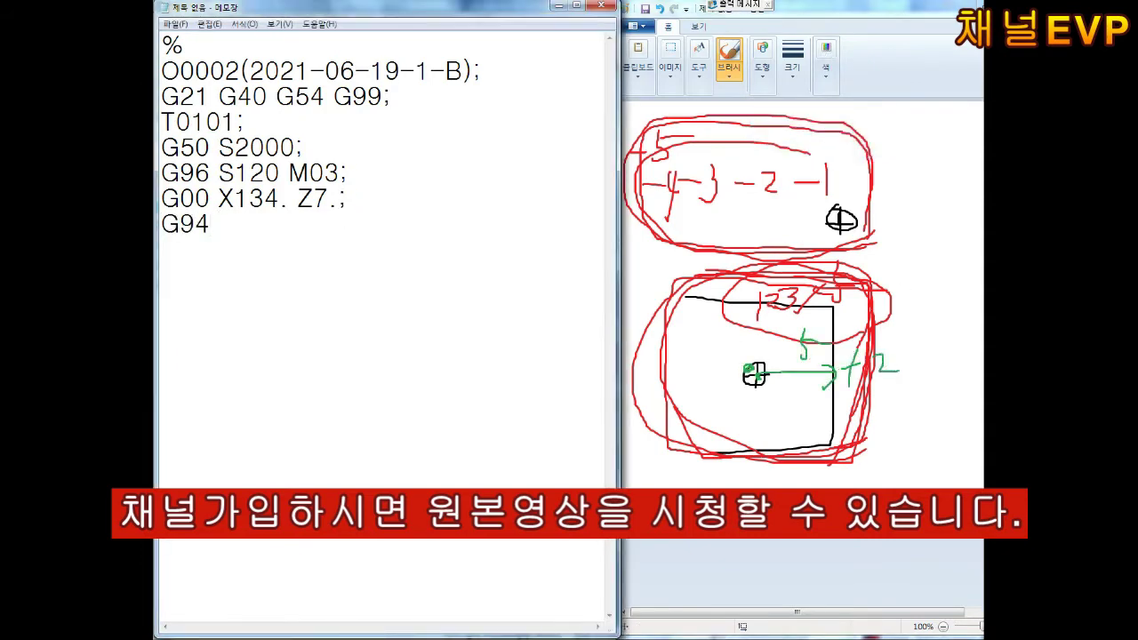
text( X-1.6 Z5. F0.1 )
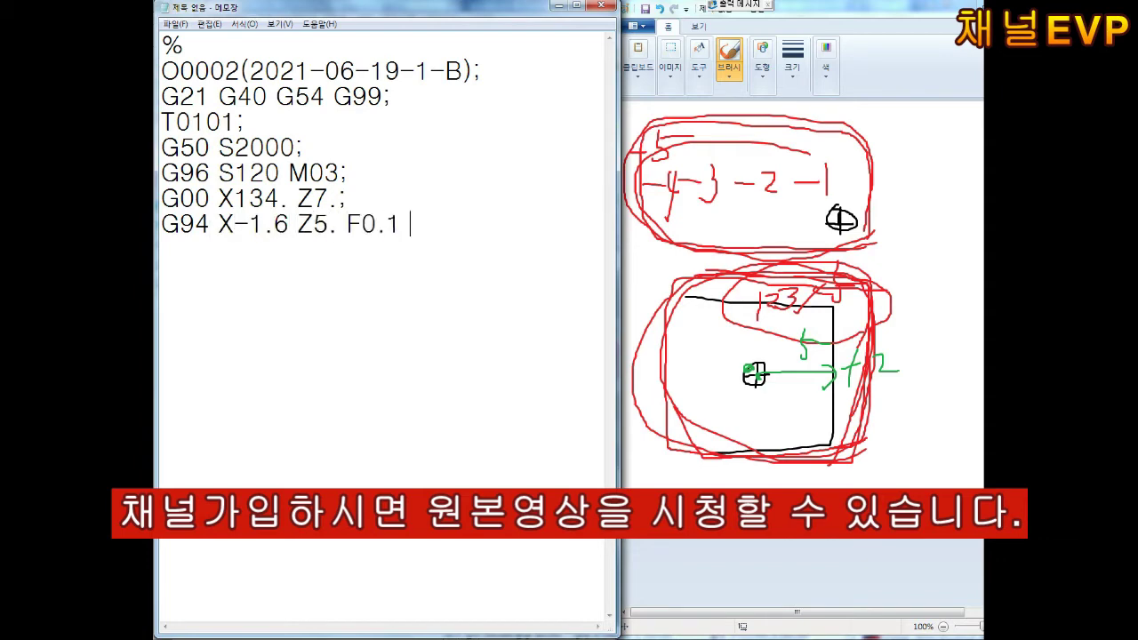
text(M08)
key(Delete)
key(Delete)
text(.2)
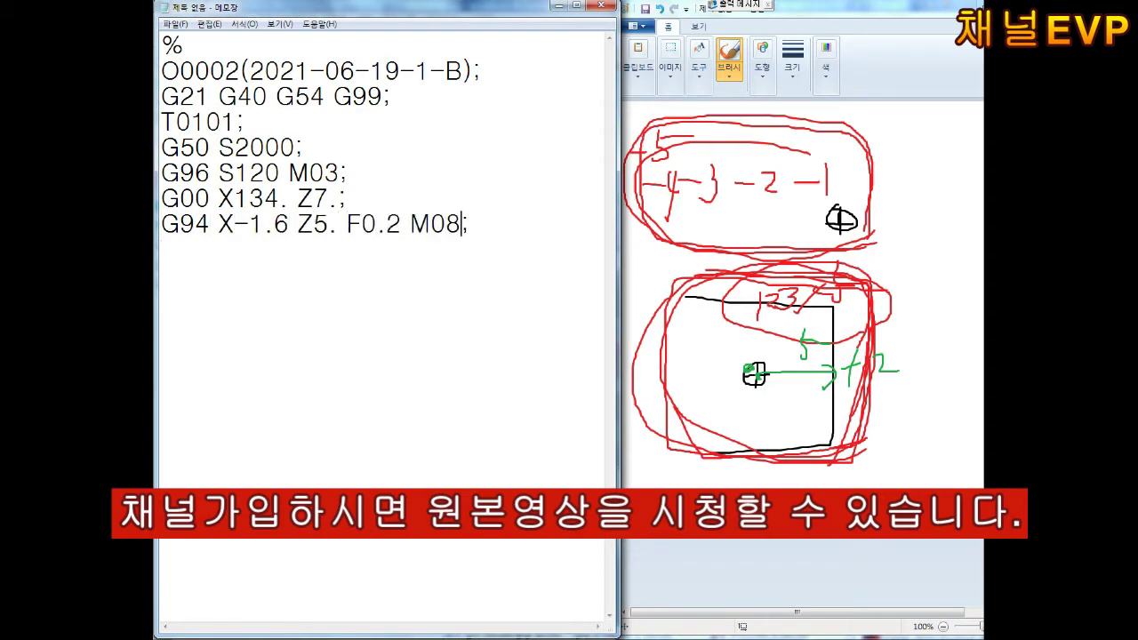
text(Z4.)
key(Home)
key(Tab)
key(End)
text(;)
key(Return)
Add indented facing passes Z3., Z2., Z1., Z0.2 and a final Z0. F0.1
text(Z3.;)
key(Return)
key(Tab)
text(Z2.;)
key(Return)
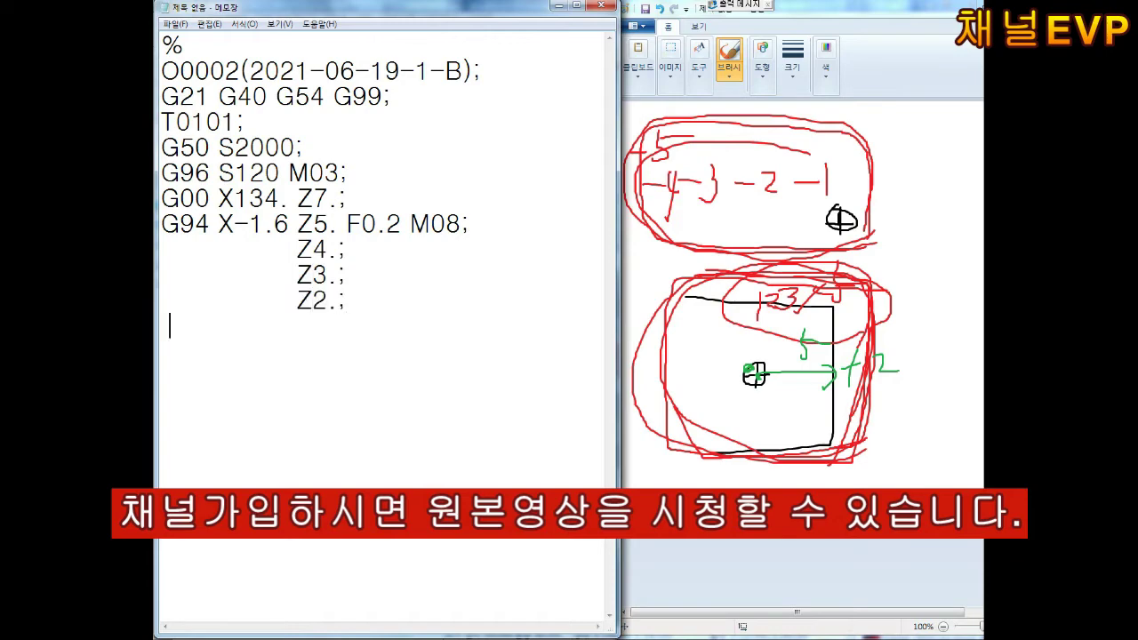
key(Tab)
text(Z1.;)
text(Z0.2;)
key(Return)
key(Tab)
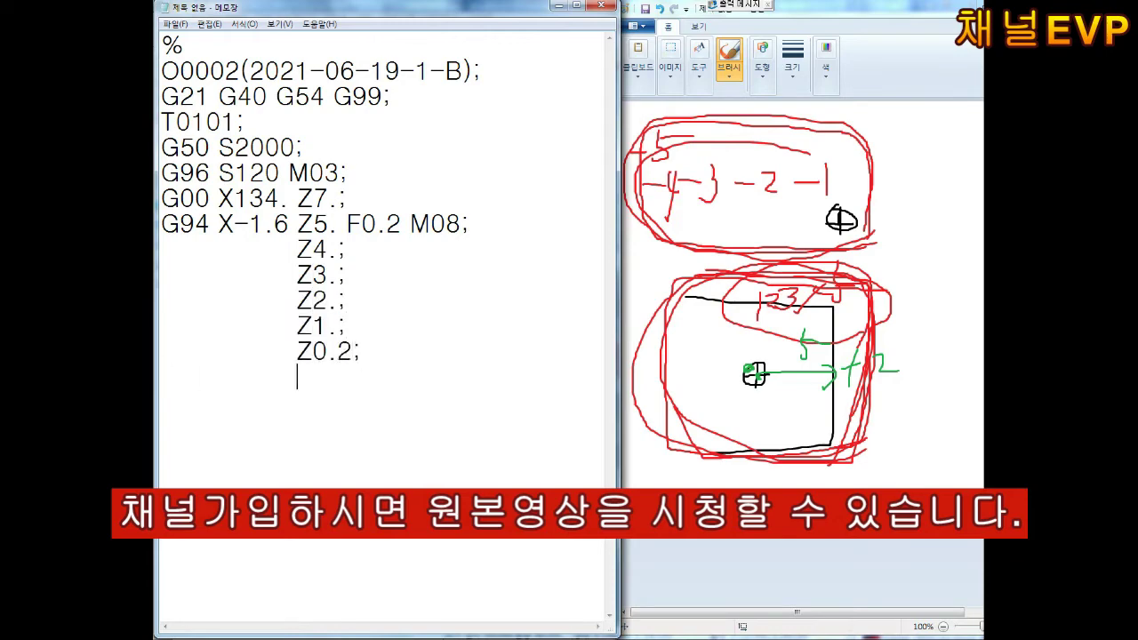
text(Z0. F0.1;)
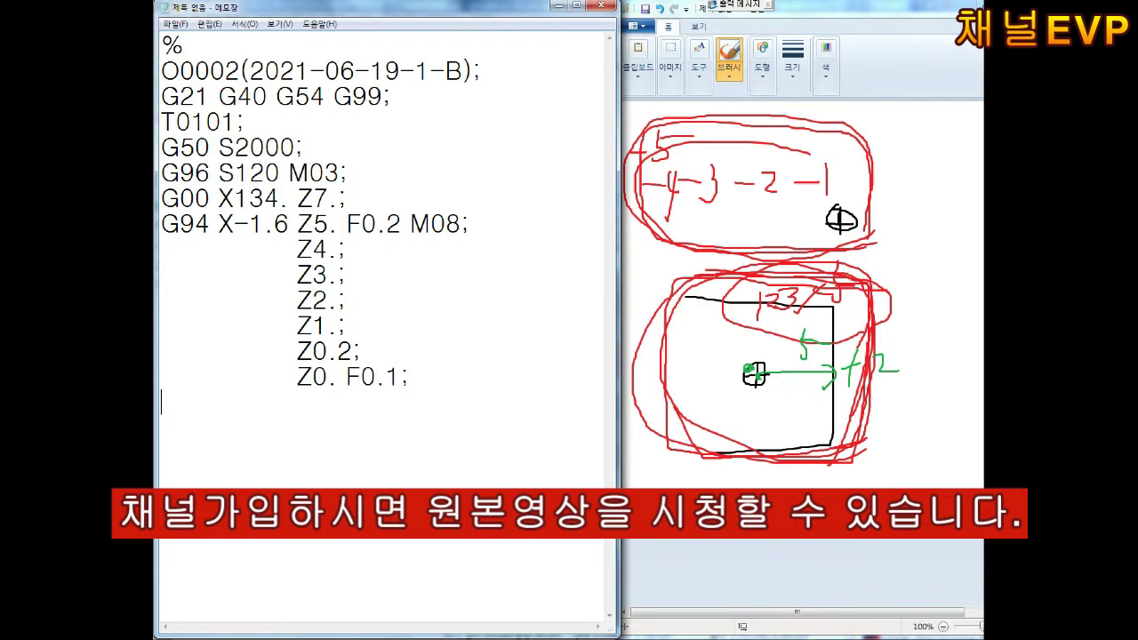
click(638, 25)
Discard the old sketch and mark 시작 and 끝 on a fresh blank sketch
click(674, 45)
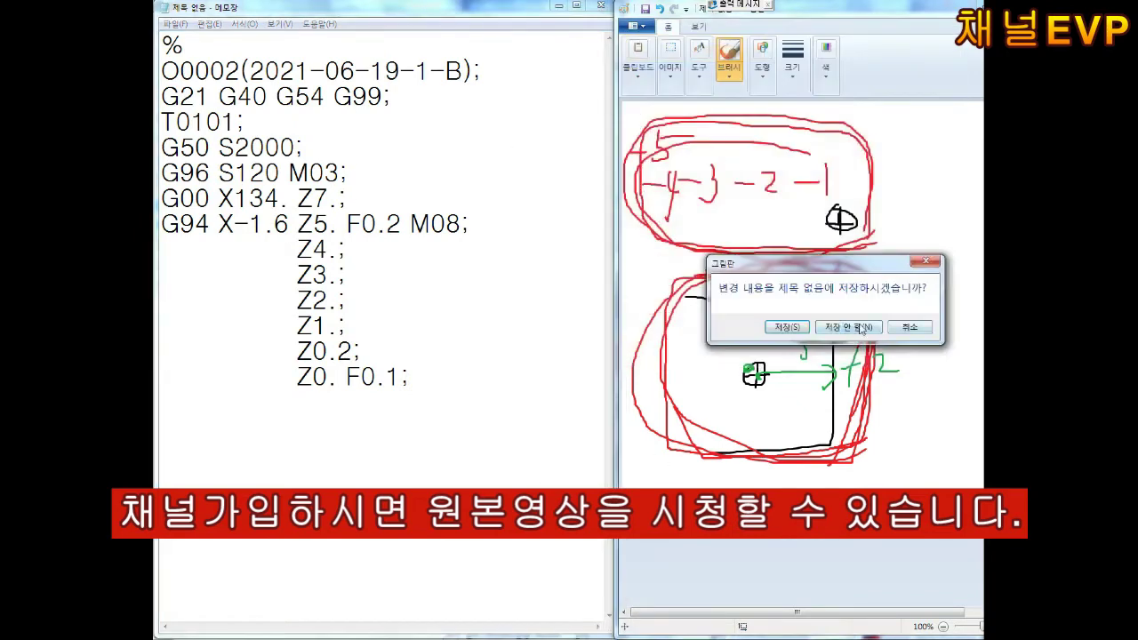
click(860, 327)
drag(727, 153, 703, 177)
drag(756, 142, 741, 227)
mouse_move(754, 169)
mouse_down()
mouse_move(816, 211)
mouse_move(807, 300)
mouse_up()
drag(740, 222, 832, 212)
Add the roughing lines G71 U4. R0.5; and G71 P10 Q20 U0.4 W0.2 F0.2;
drag(347, 198, 162, 198)
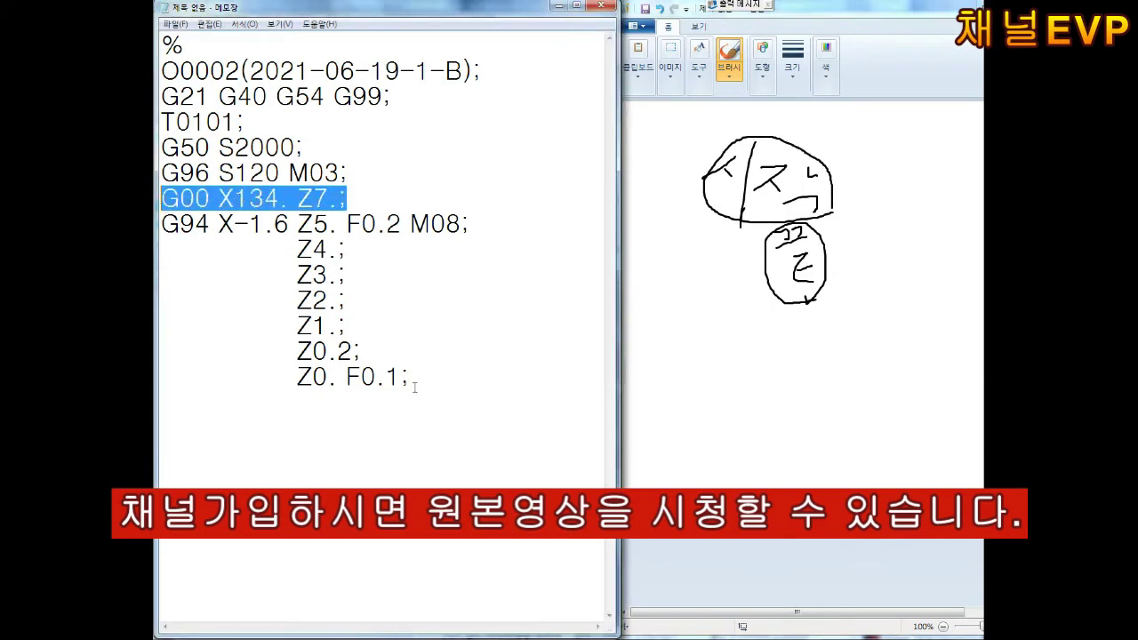
click(415, 388)
key(Return)
text(G71 U4. R0.5;)
key(Return)
text(G71 P1)
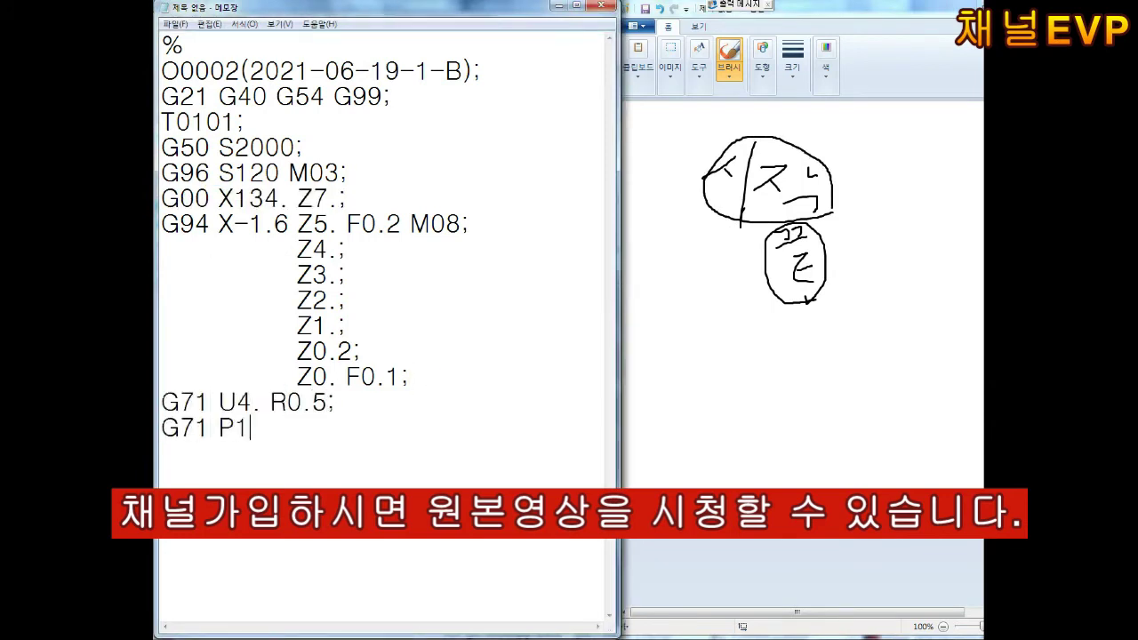
text(0 Q20 U0.4 R0.2 F0.)
key(BackSpace)
key(BackSpace)
key(BackSpace)
text(W0.2 F0.2;)
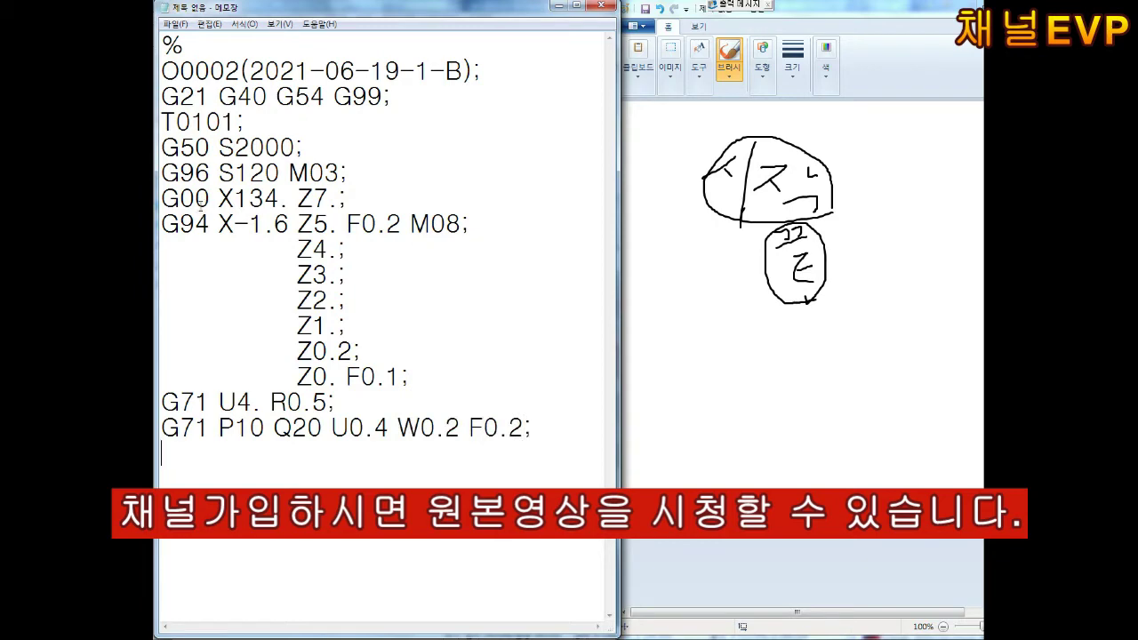
Add the contour start N10 G42 G00 X0. (Z7.); followed by G01 Z0.;
drag(347, 198, 161, 198)
drag(534, 428, 162, 402)
click(552, 430)
key(Return)
text(N10 G42 G00 X)
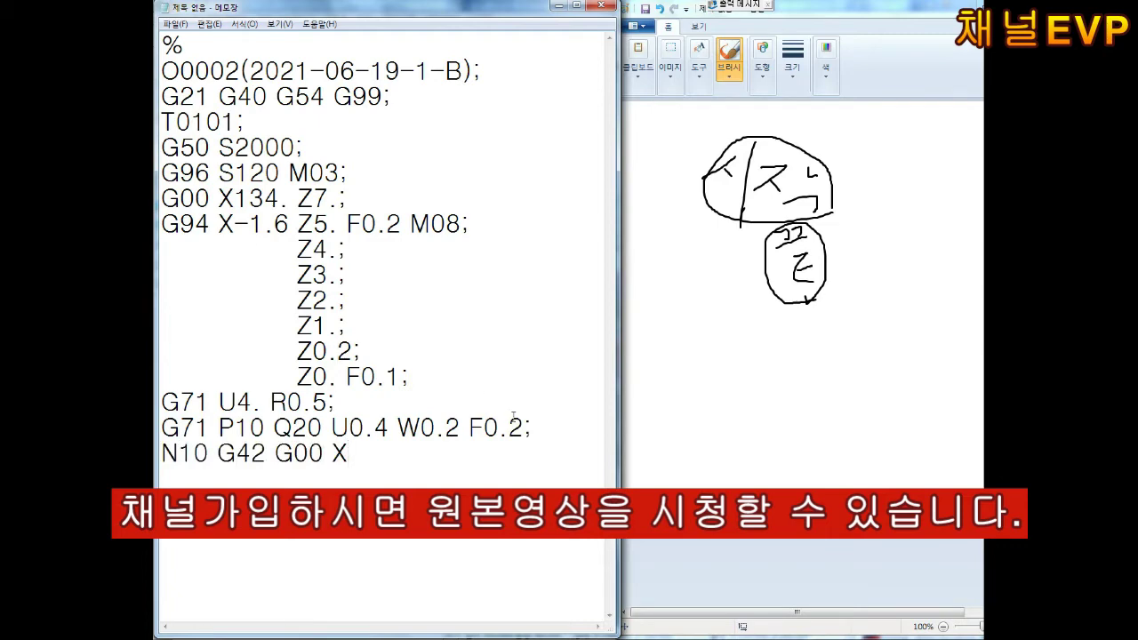
drag(409, 377, 162, 224)
click(383, 455)
text(0.)
text(.)
text((Z7.);)
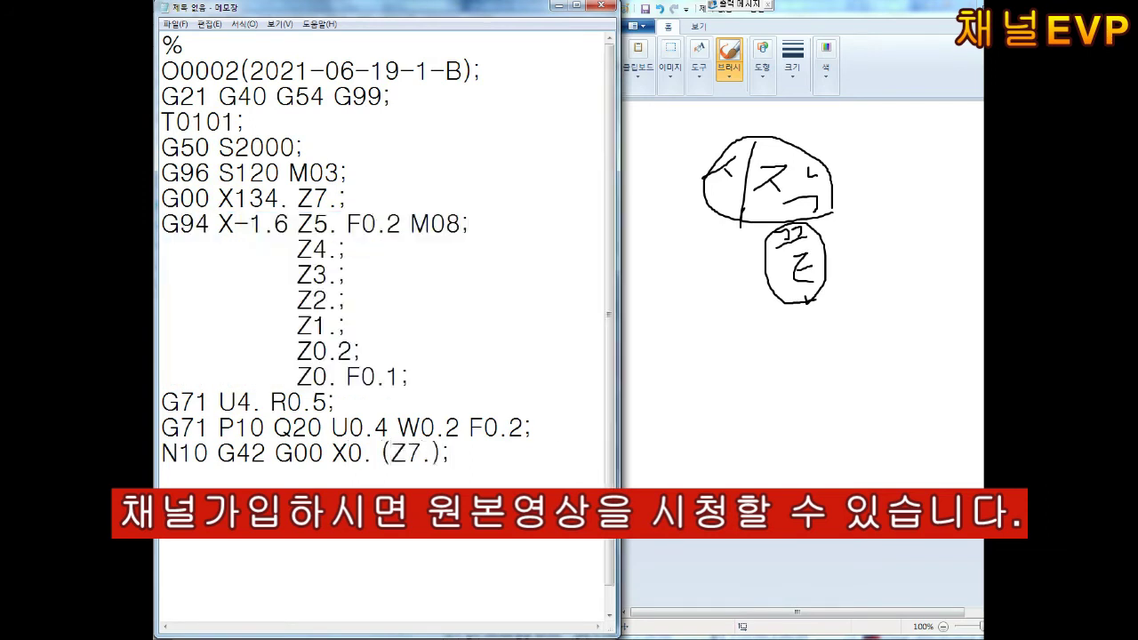
key(Return)
text(G01 Z0.;)
key(Return)
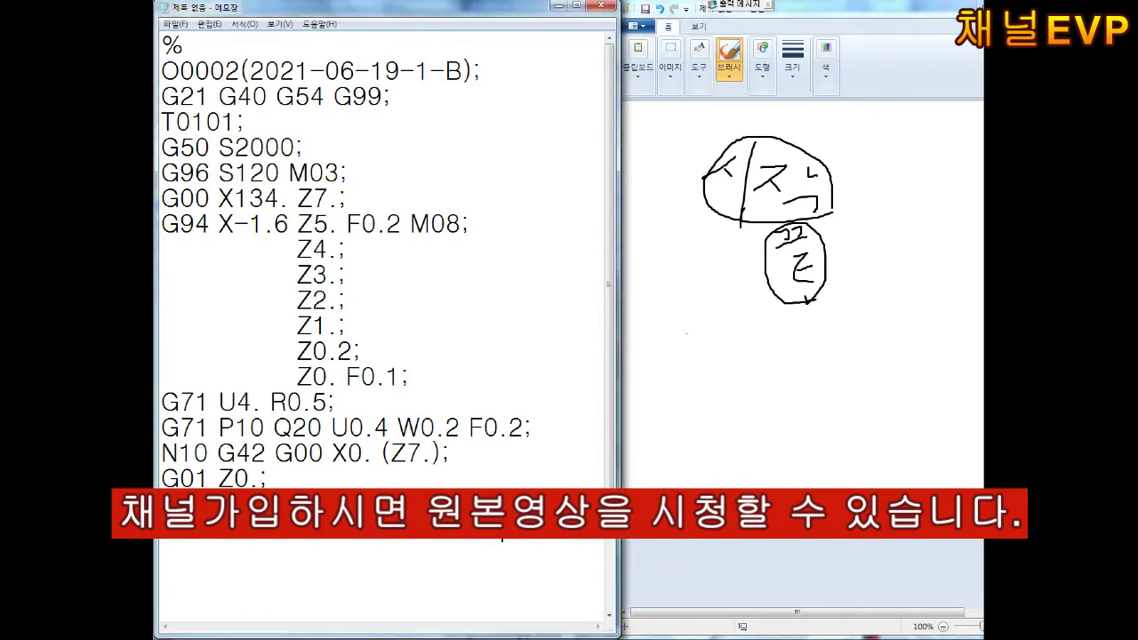
Add contour moves G01 Z-107.68, G01 X42., G02 X58. Z-149.68 R4. and G01 X114
text(G01 Z-)
text(107.68;)
key(Return)
key(Return)
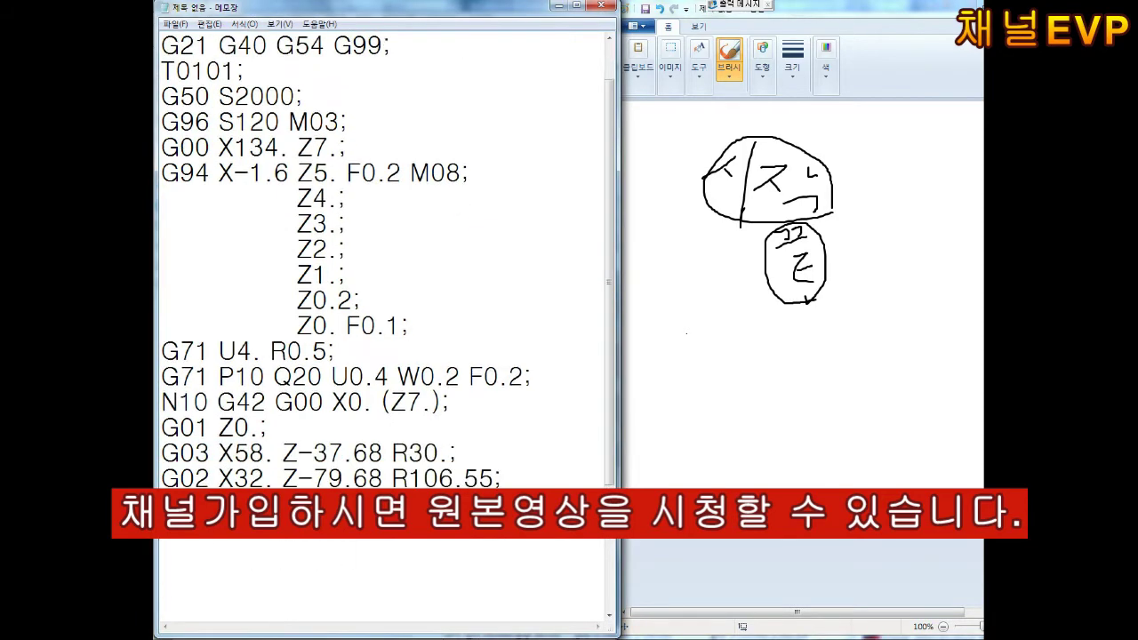
scroll(449, 534, down, 1)
text(G0)
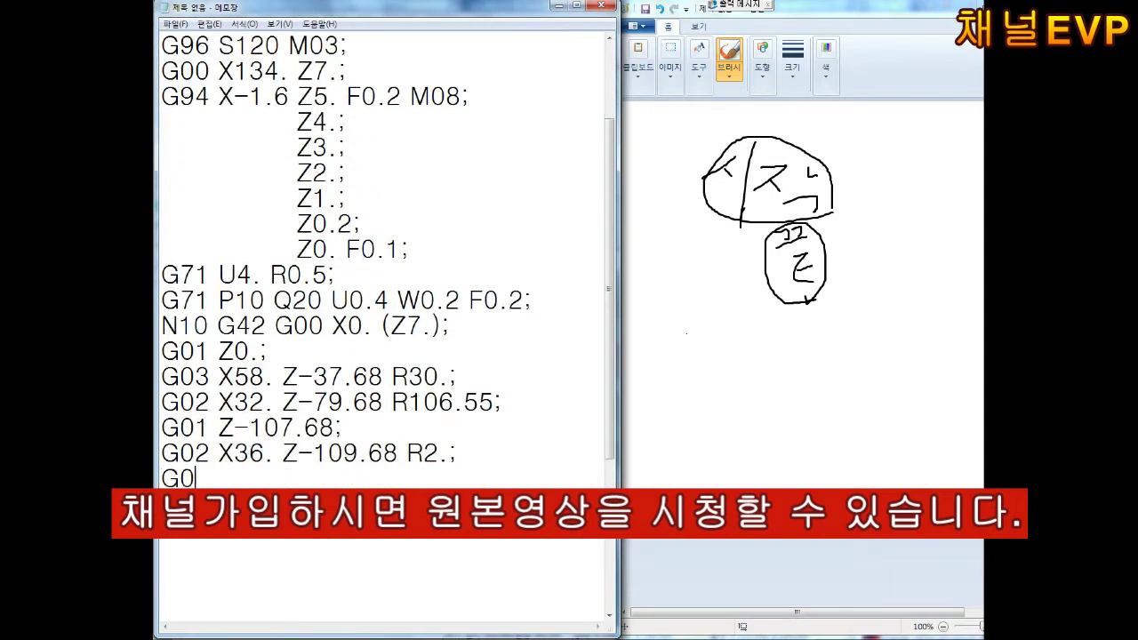
text(1 X42.;)
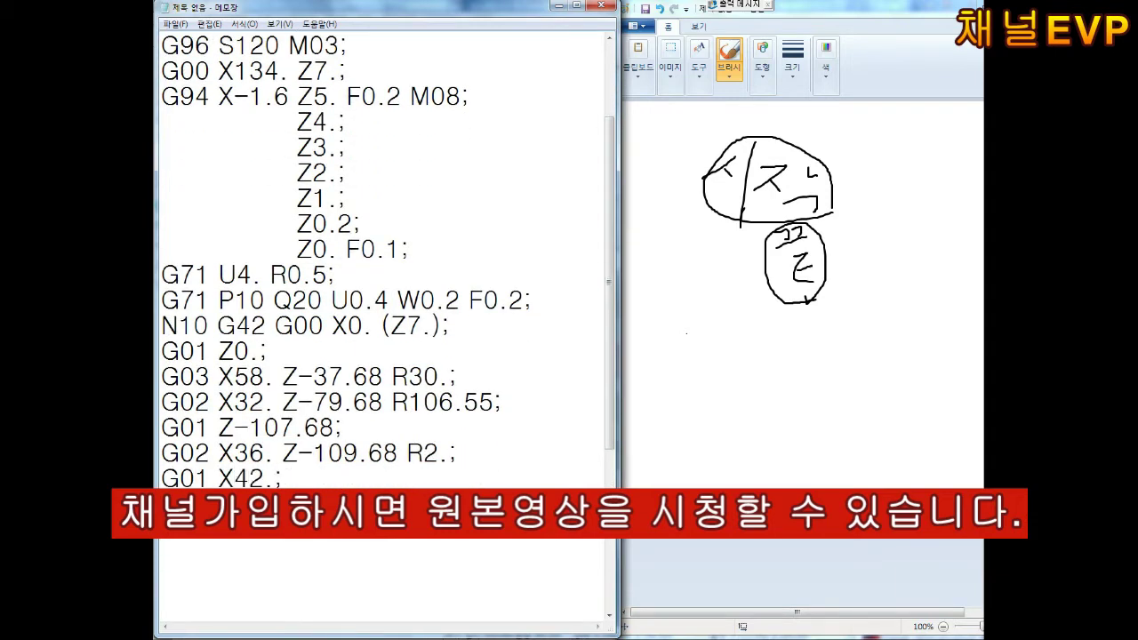
key(Return)
key(Return)
key(Return)
text(G02 X58. Z-149.68 R)
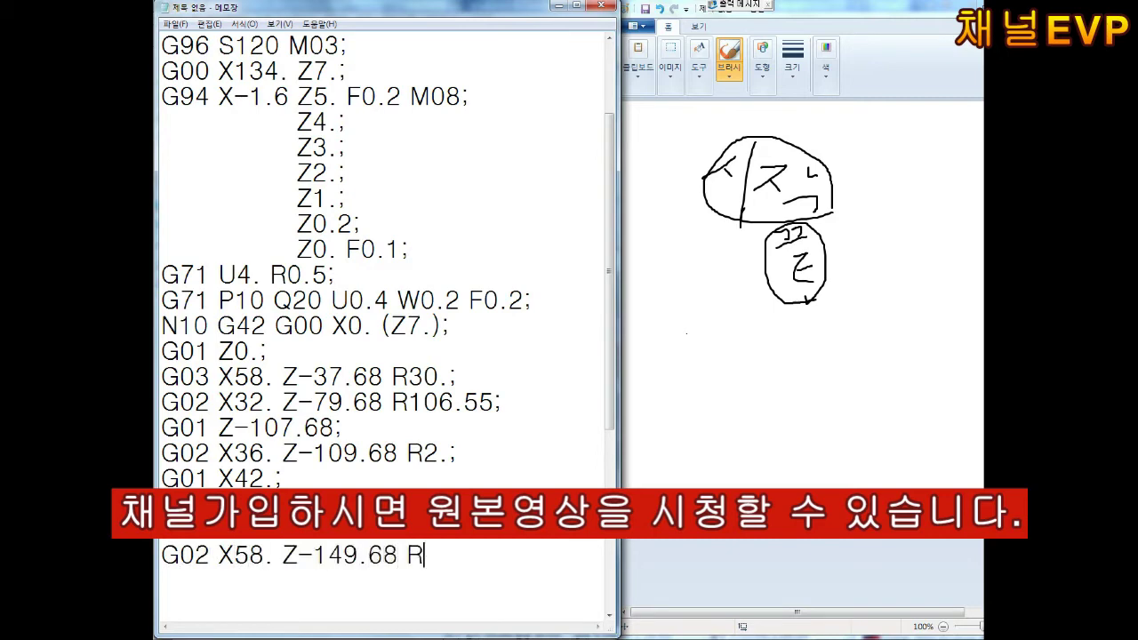
text(4.;)
key(Return)
text(G01 )
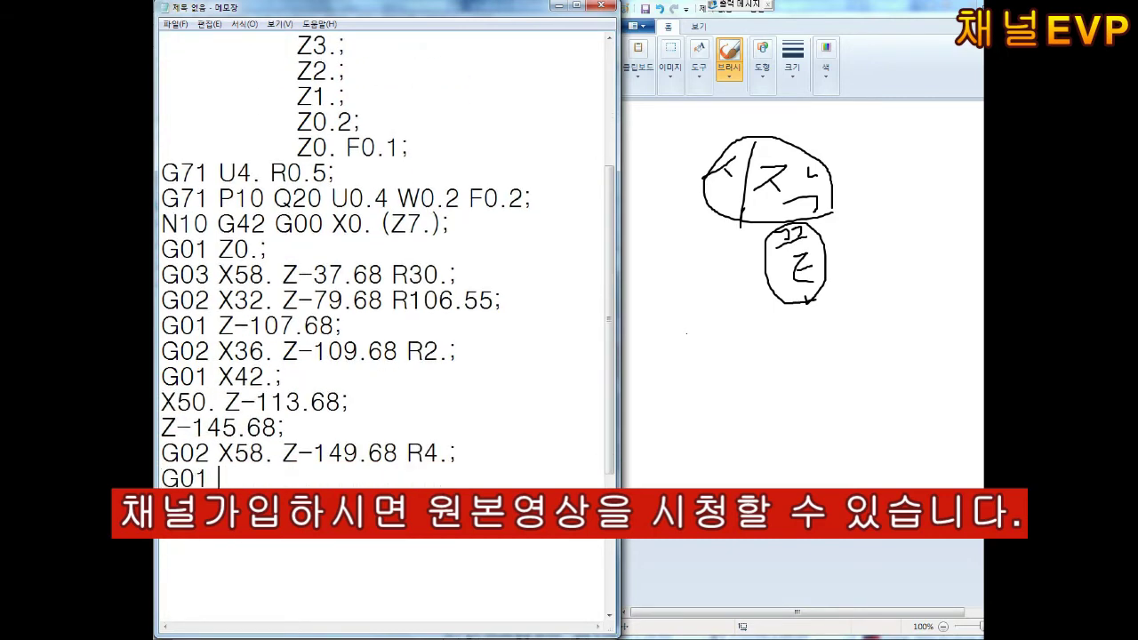
text(X114)
text(.;)
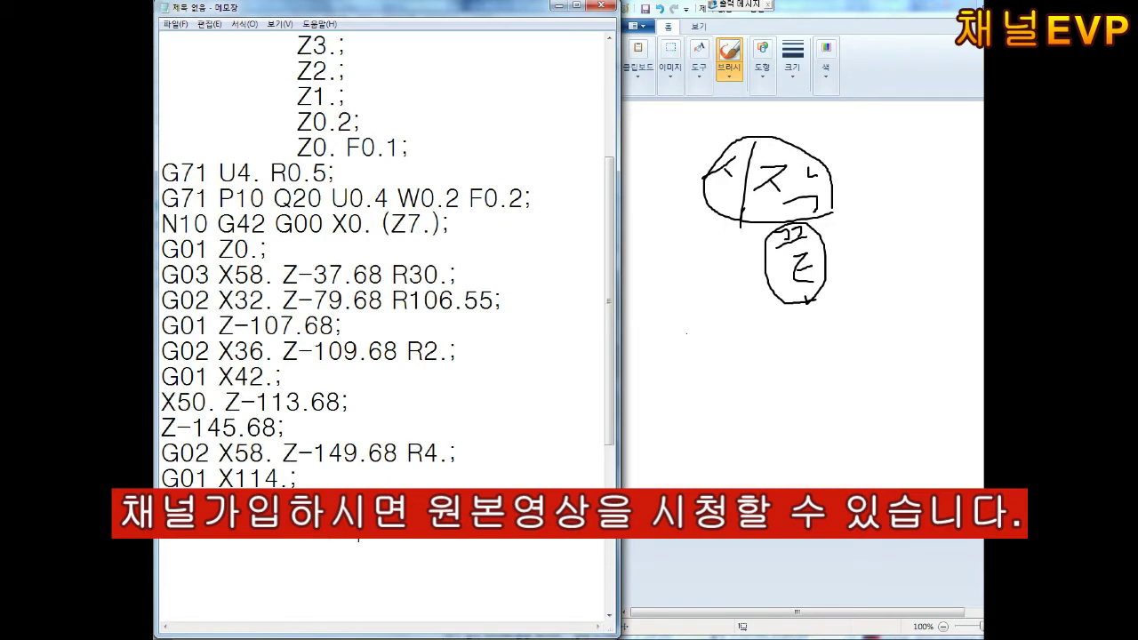
key(Return)
Close the contour with N20 G40 X134., retract to X150. Z150. M09, then M05 M01
text(N20 G40 X134.;)
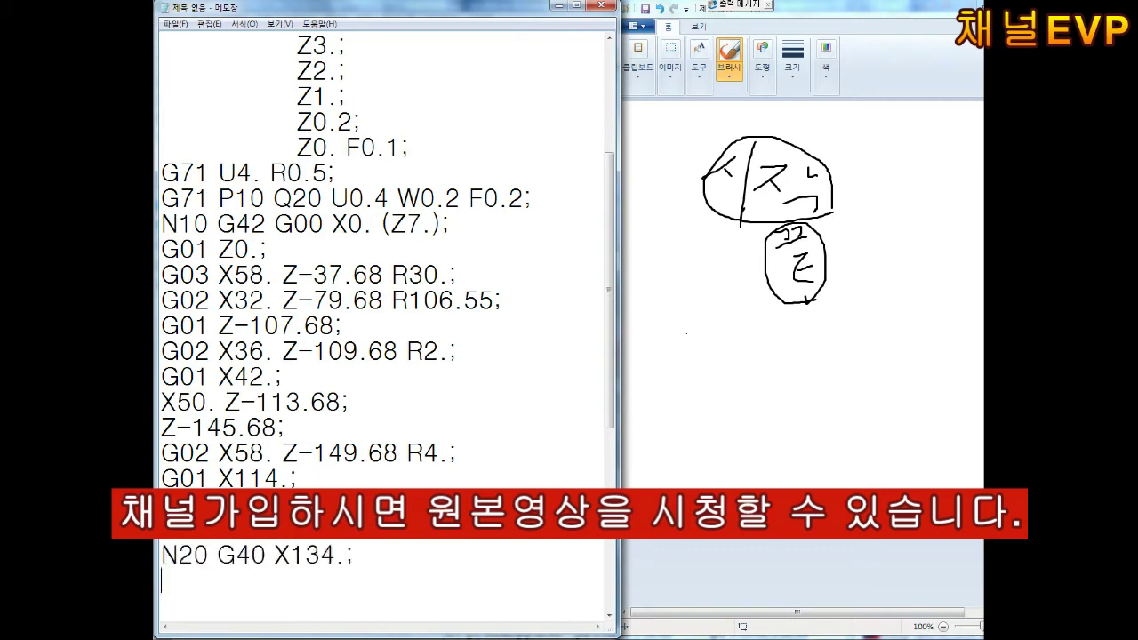
key(Return)
text(G00 X150. Z150. M09;)
key(Return)
text(M05; M01;)
key(Return)
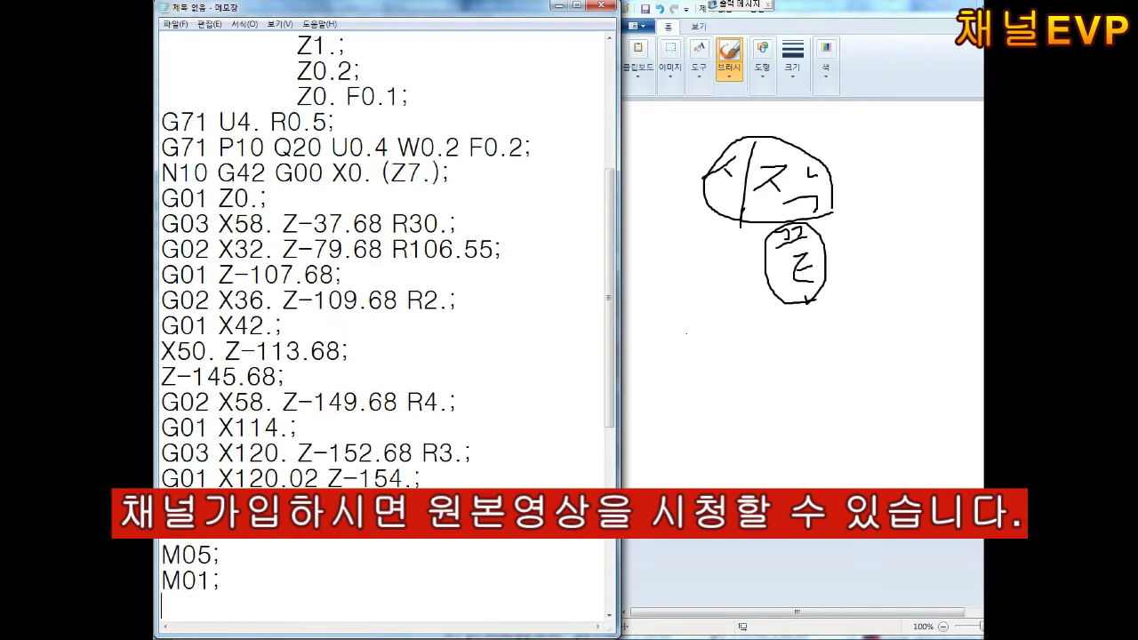
Add the T0303 finish pass: G96 S150 M03, G00 X135. Z3., G70 P10 Q20 F0.1 M08, retract
text(T0303;)
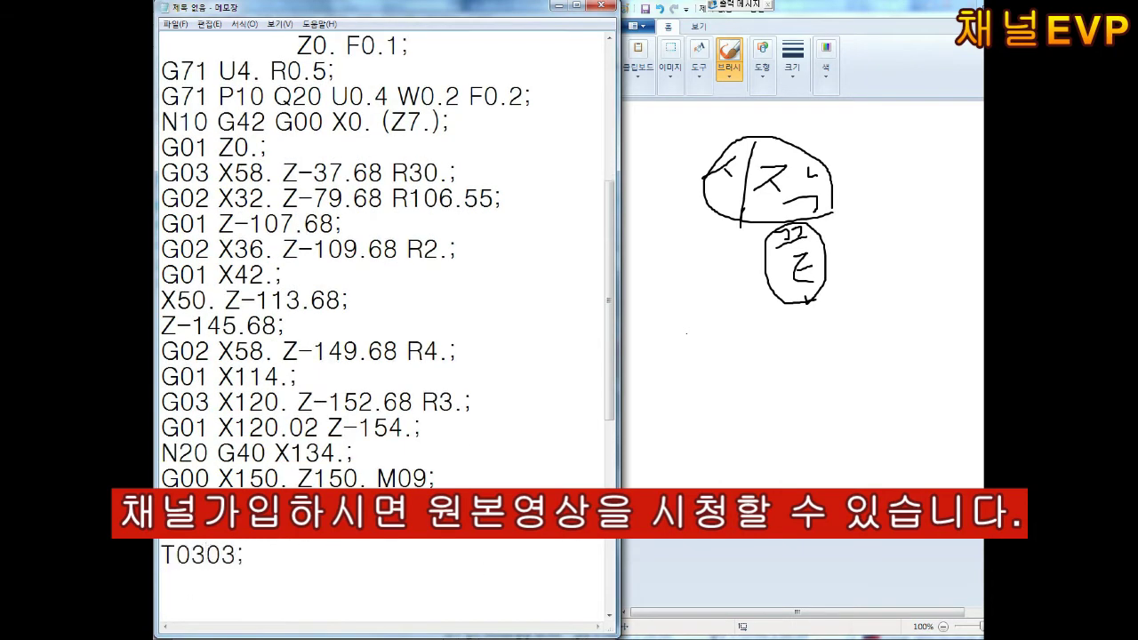
key(Return)
text(G96 S150 M03;)
key(Return)
text(G00 X135. Z3.;)
key(Return)
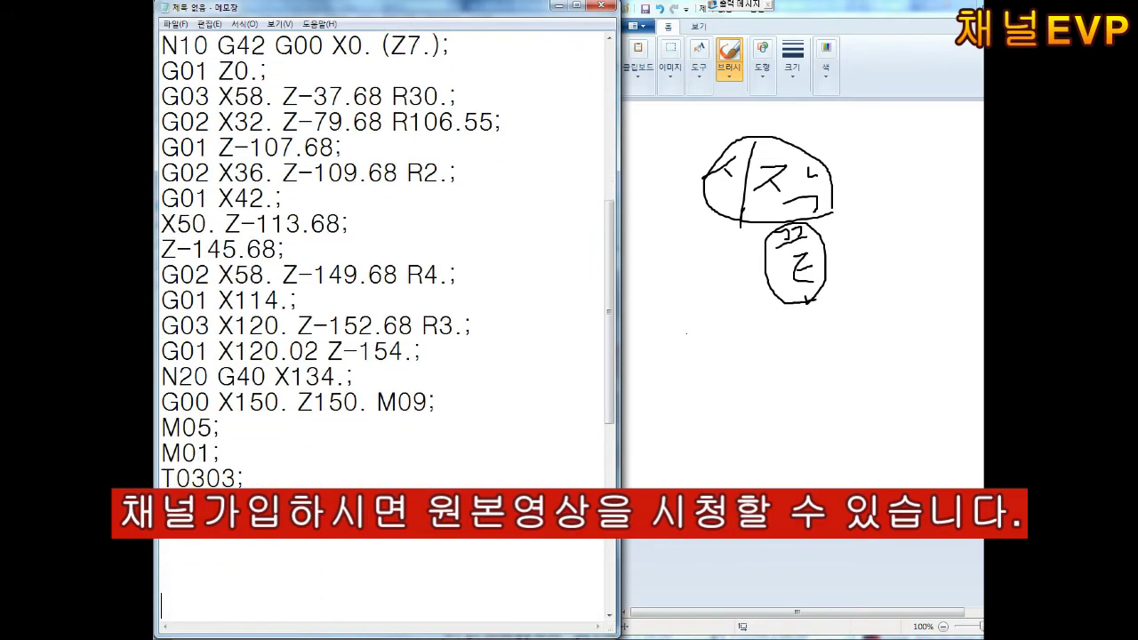
text(G70 P10 Q20 F0.1 M08;)
key(Return)
text(G00 X150. Z150)
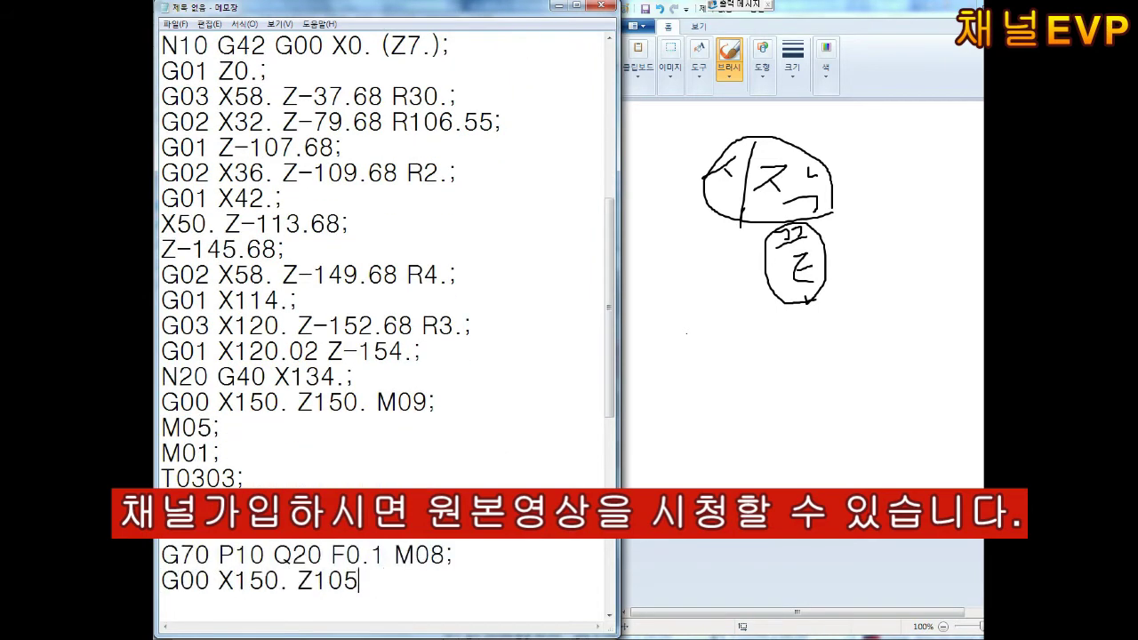
text(. M09; M05;)
End the program with M02; and a closing %
key(Return)
text(M02;)
key(Return)
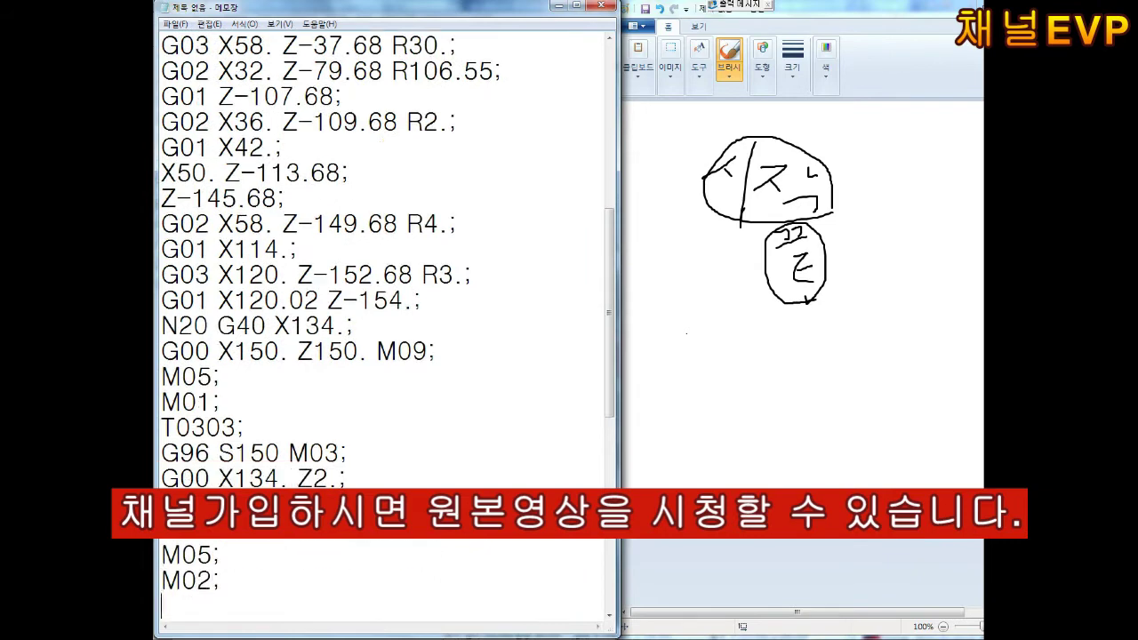
text(%)
Save the program over an existing file name in the save folder
key(ctrl+s)
click(327, 133)
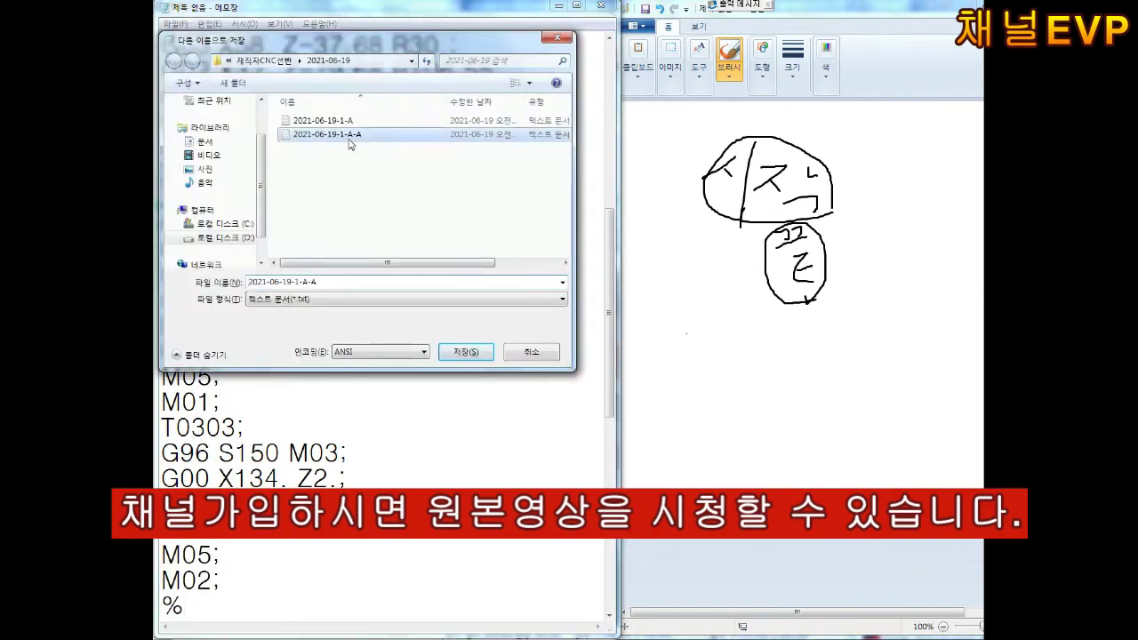
key(Return)
key(Escape)
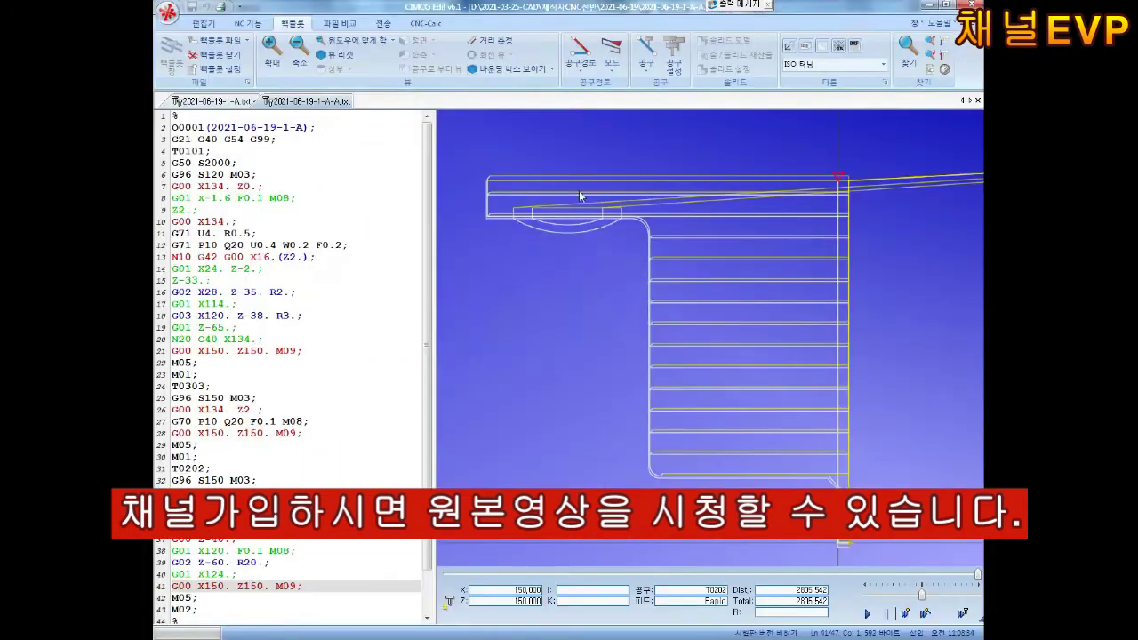
Open 2021-06-19-1-B in CIMCO Edit and run its backplot simulation
double_click(441, 245)
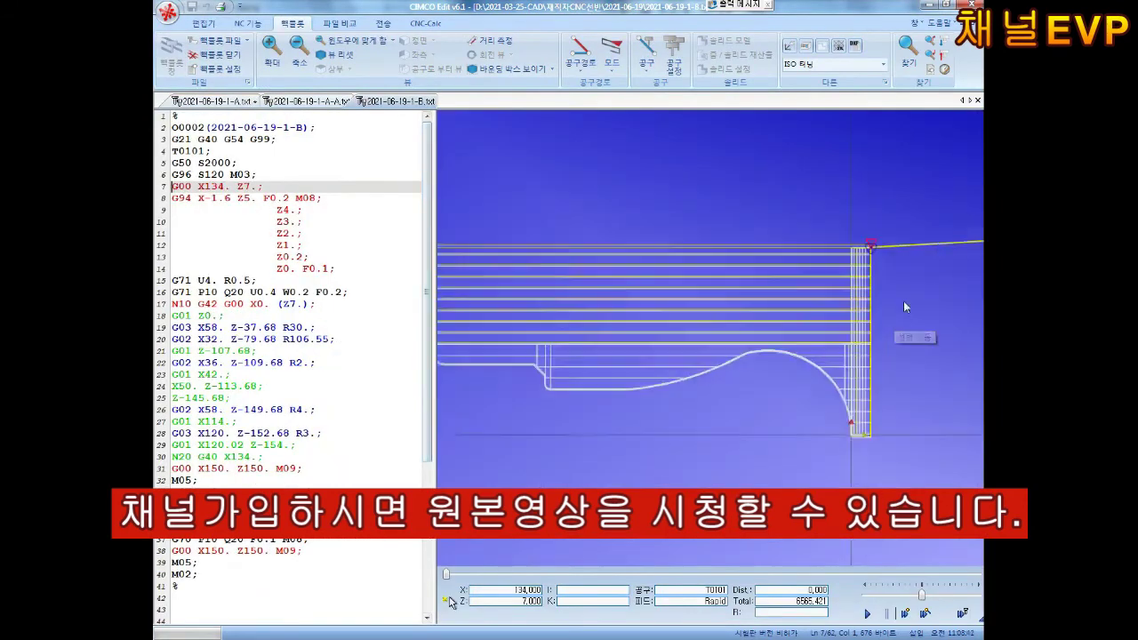
key(space)
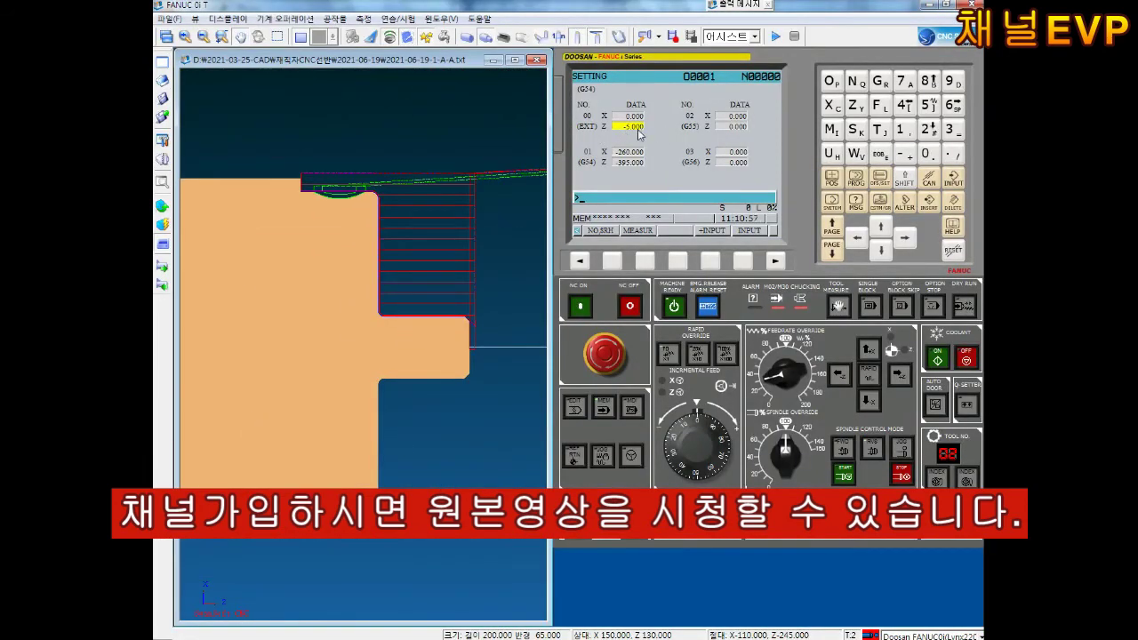
Set the external Z offset to 0 and flip the workpiece in the chuck
text(0.)
key(Return)
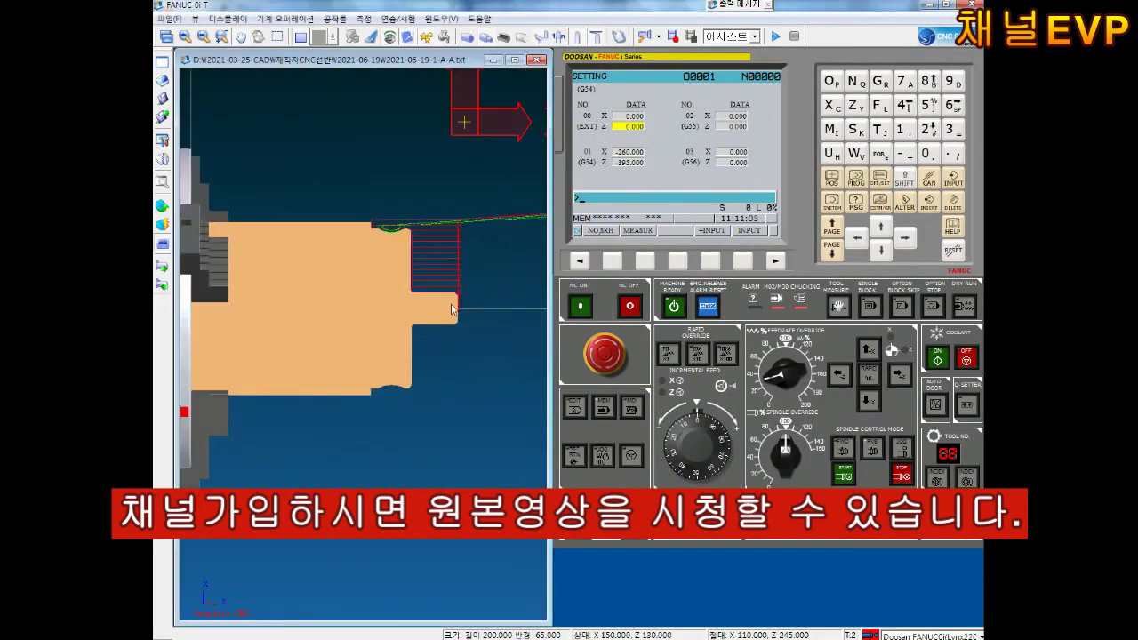
click(162, 205)
click(240, 223)
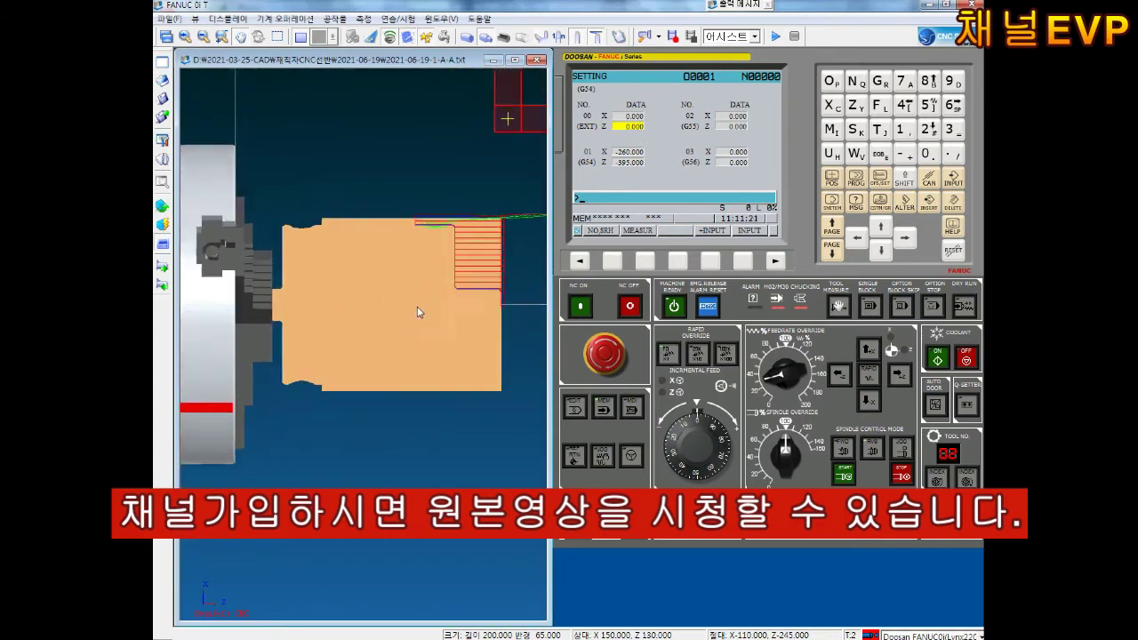
Switch to EDIT mode, skip saving, and load the 2021-06-19-1-B program
click(574, 410)
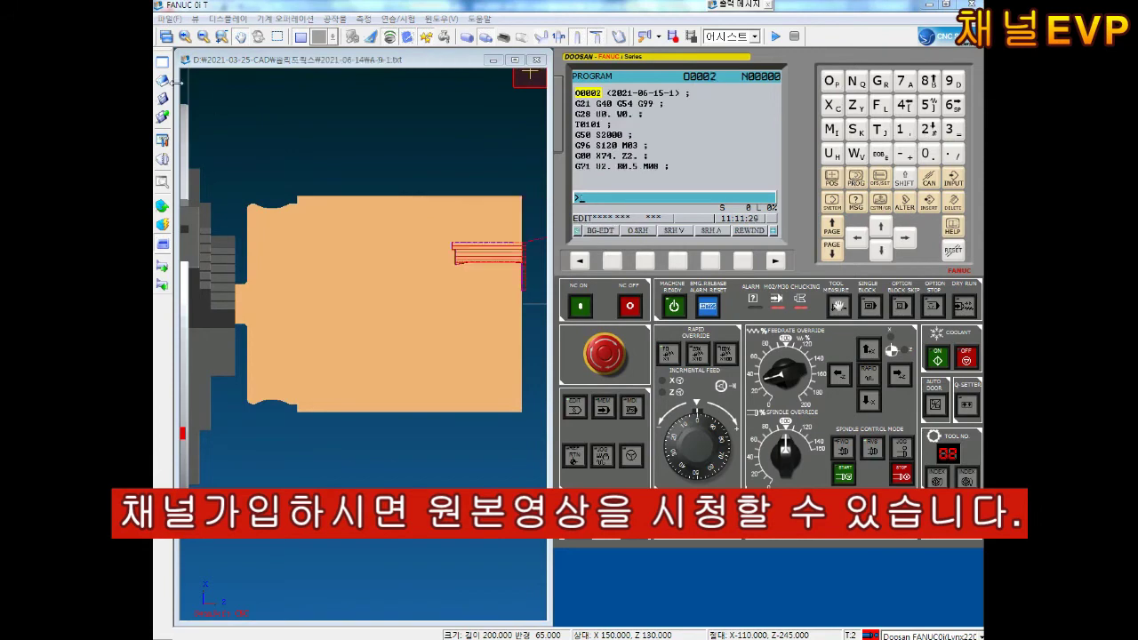
click(677, 359)
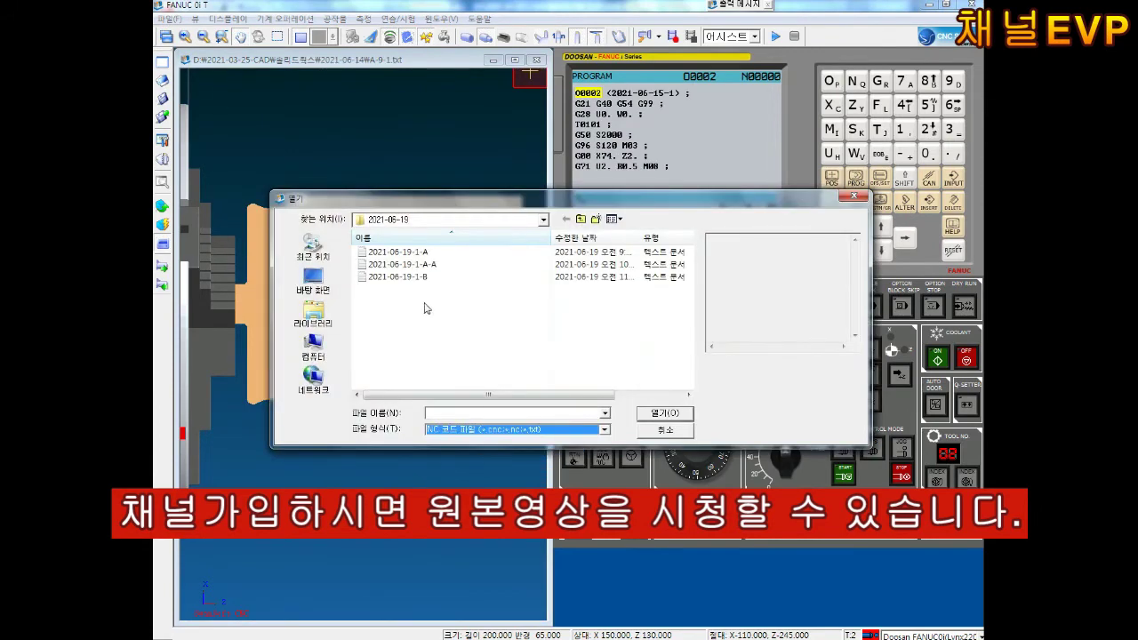
double_click(427, 277)
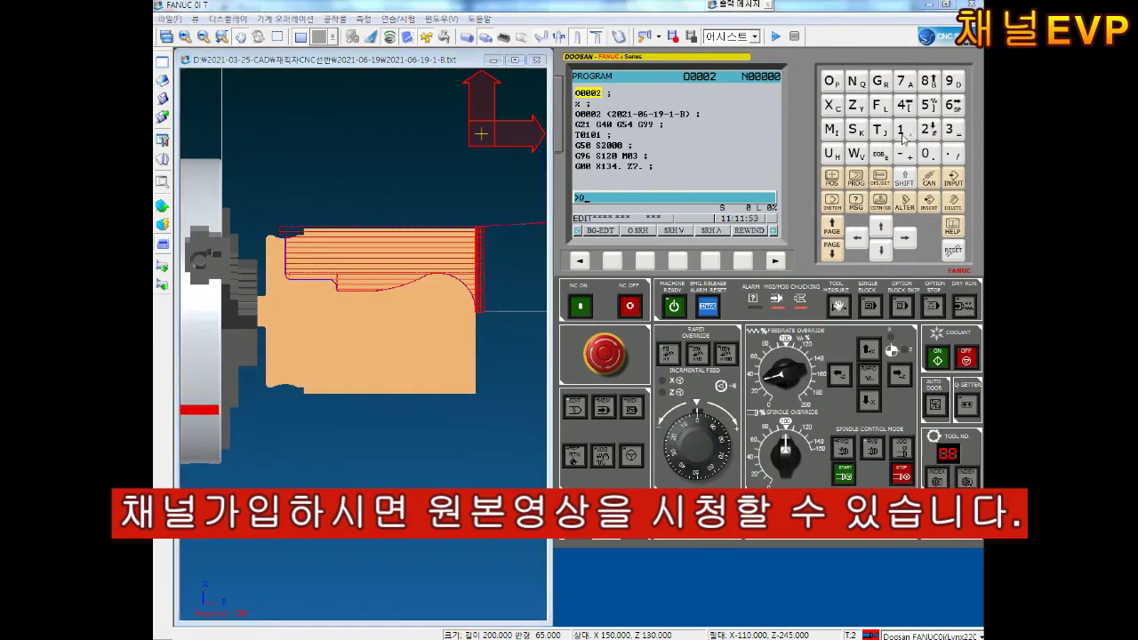
Lengthen the stock to 220 and index the turret to tool 3, then tool 1
click(161, 210)
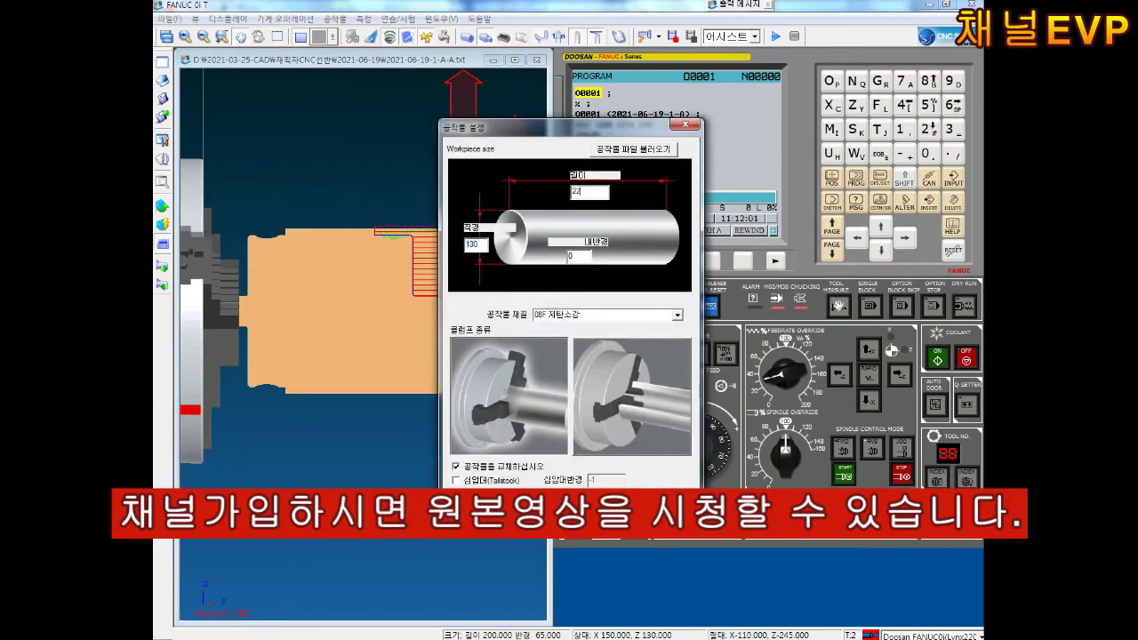
key(Return)
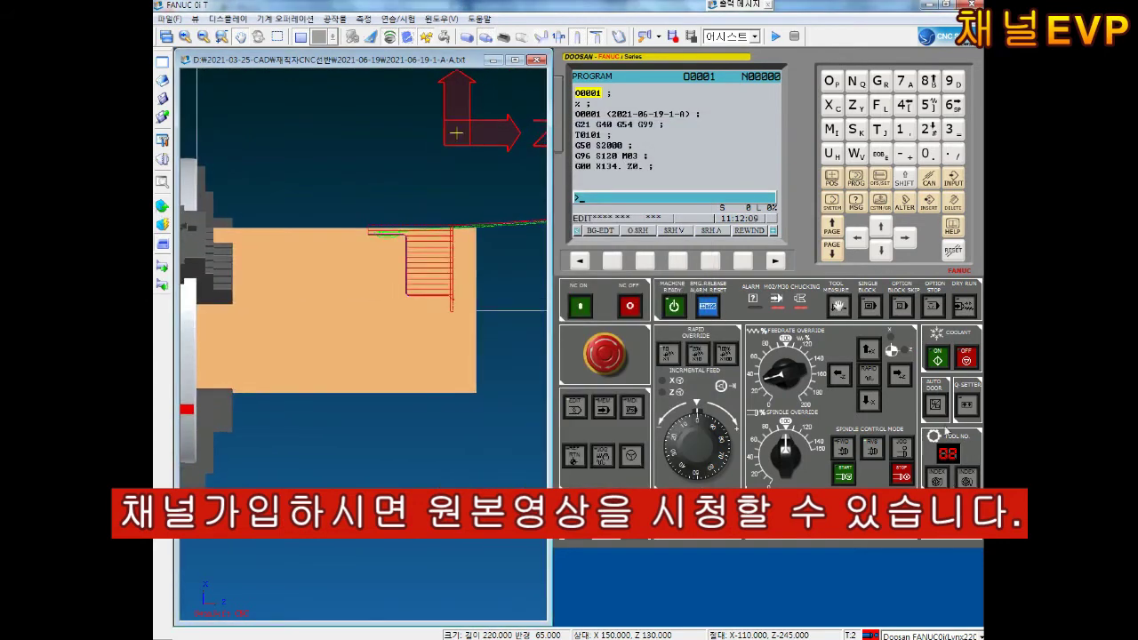
click(938, 481)
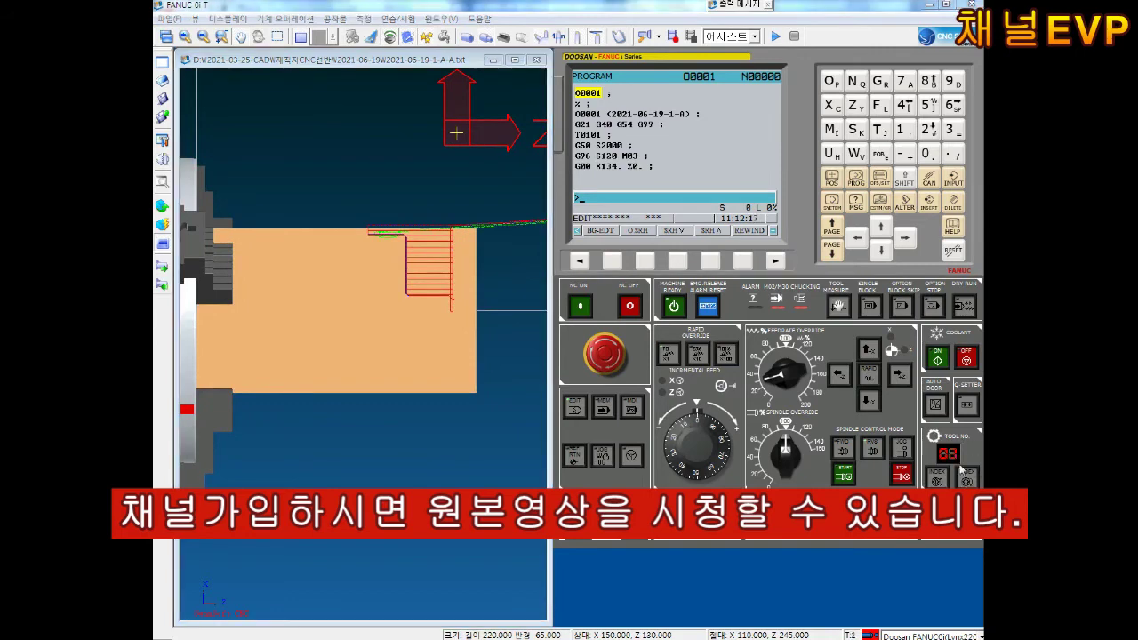
click(966, 482)
Auto-set the work origin for a G54 Z offset of 375, then flip the workpiece
right_click(170, 197)
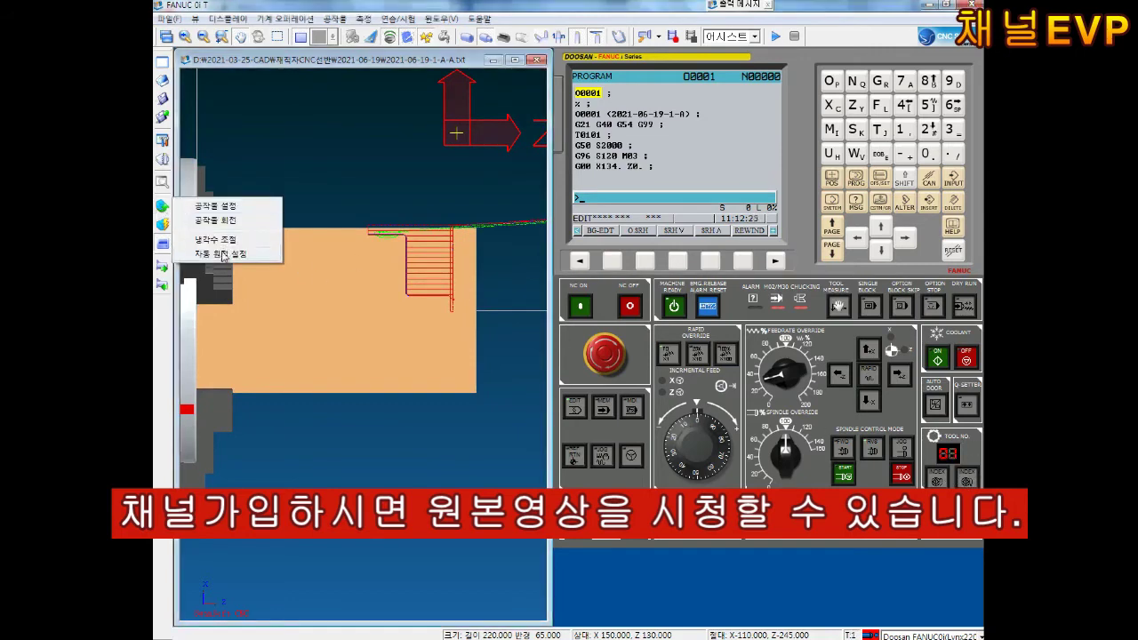
click(204, 222)
click(637, 260)
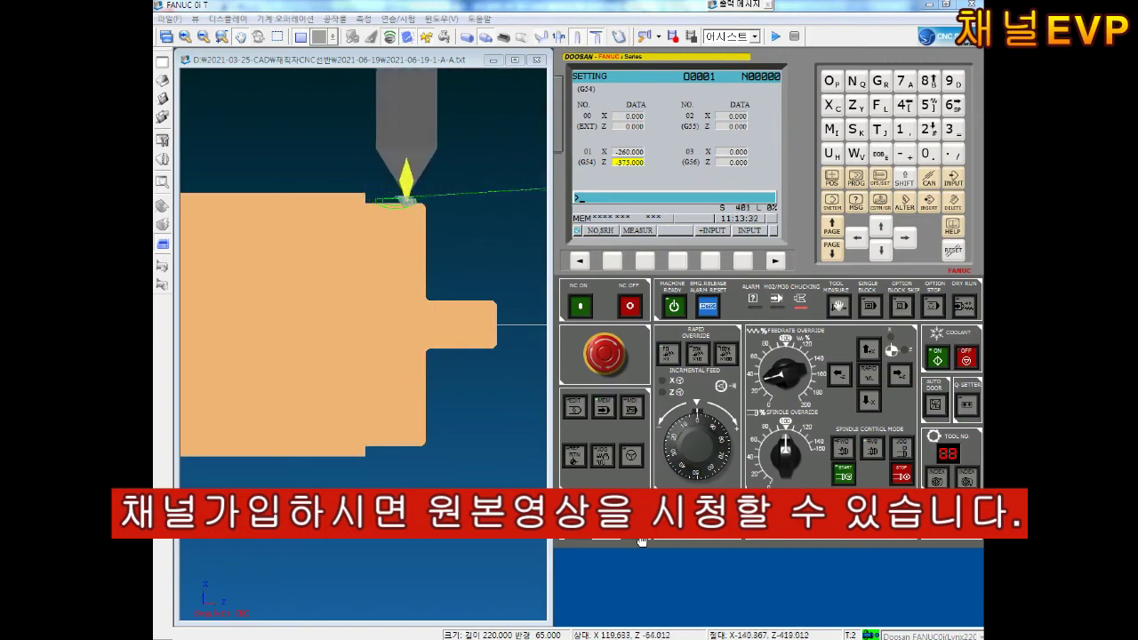
right_click(177, 199)
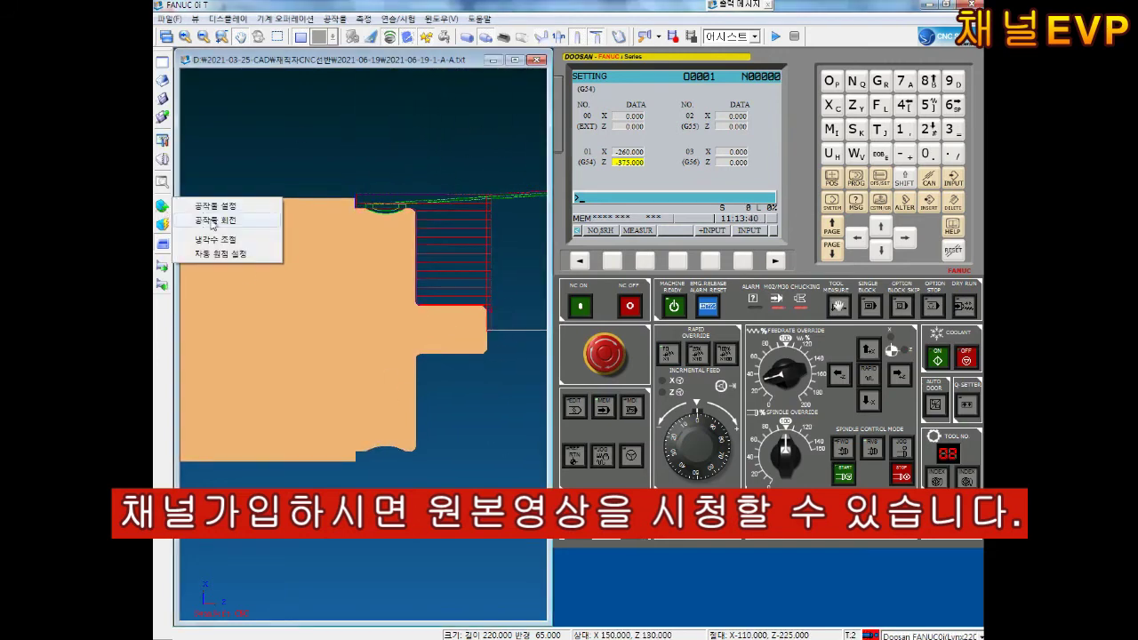
click(209, 221)
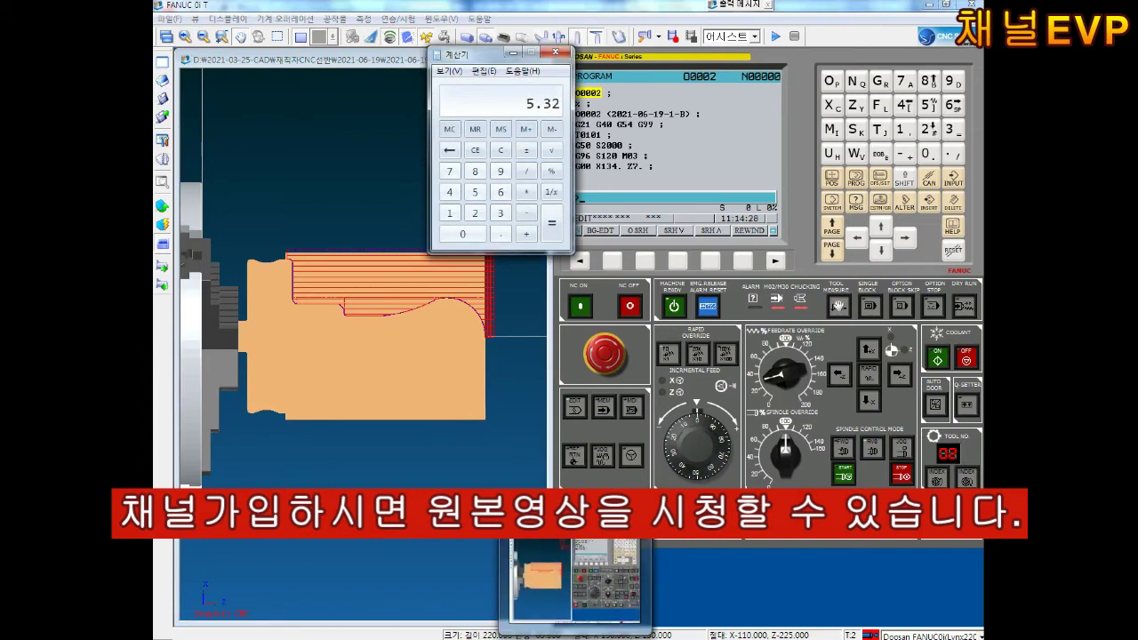
Run O0002 in MEM mode with Cycle Start and zoom in on the turned part
click(878, 178)
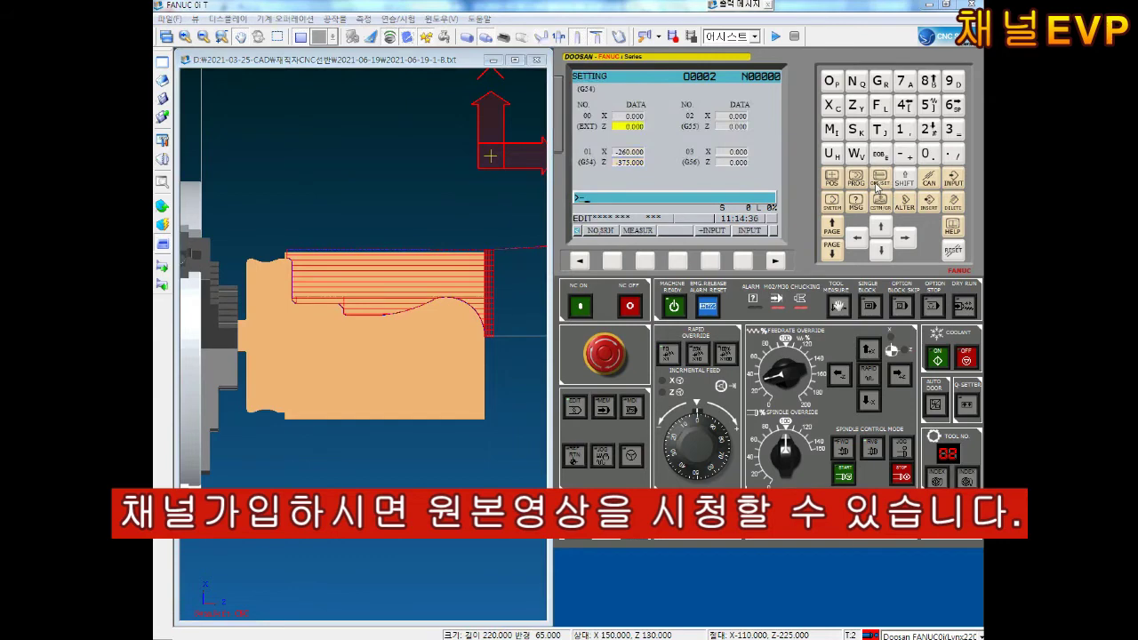
click(603, 411)
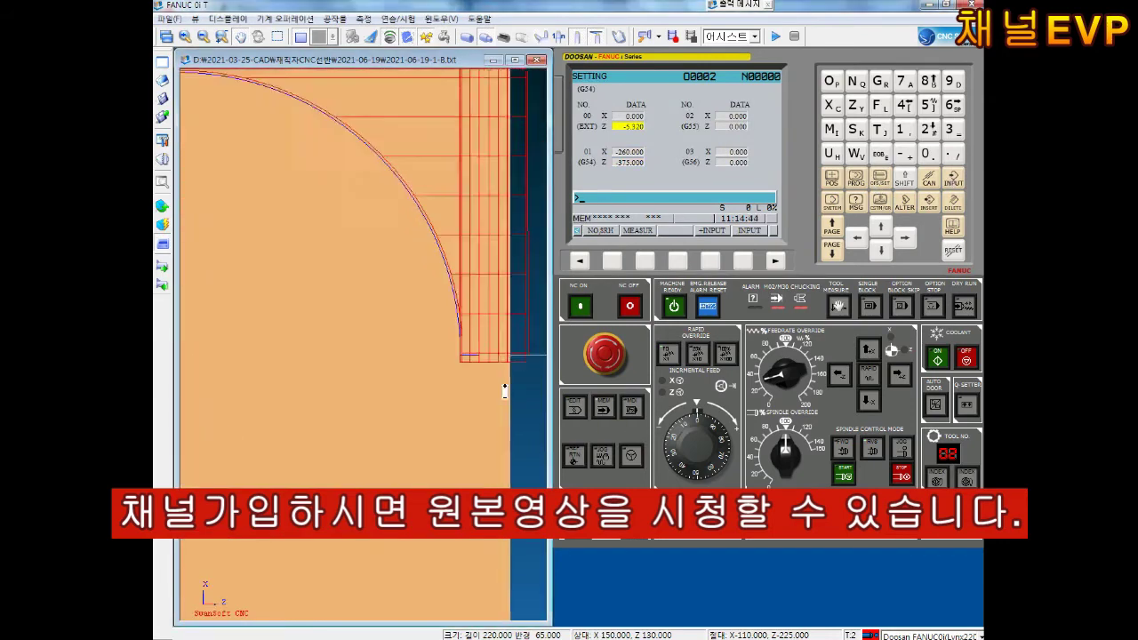
click(856, 178)
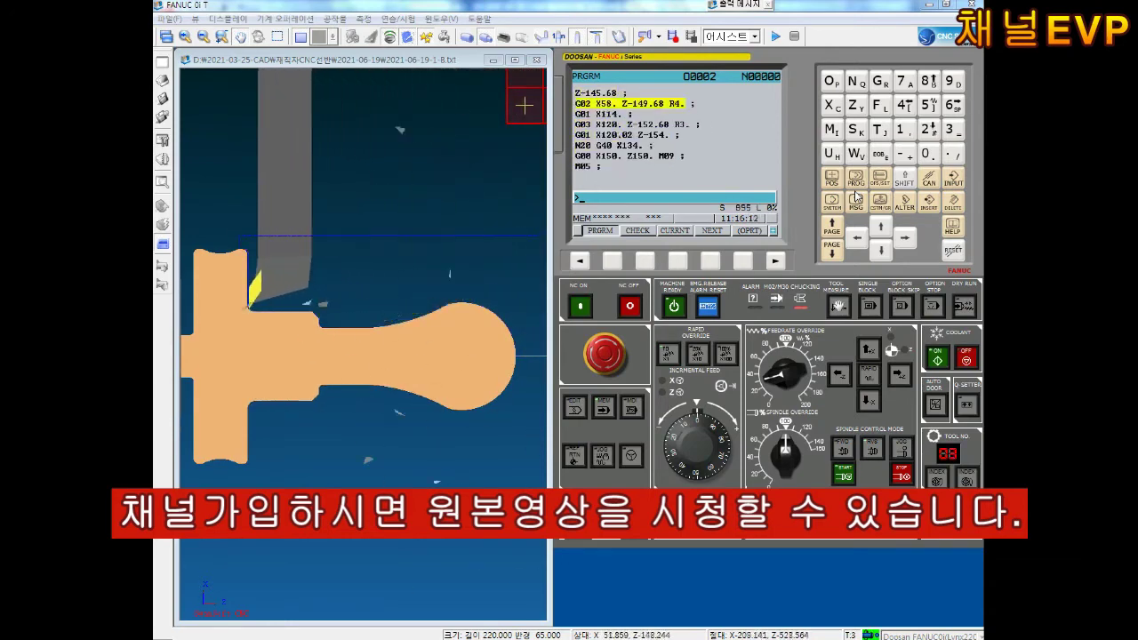
scroll(528, 209, up, 5)
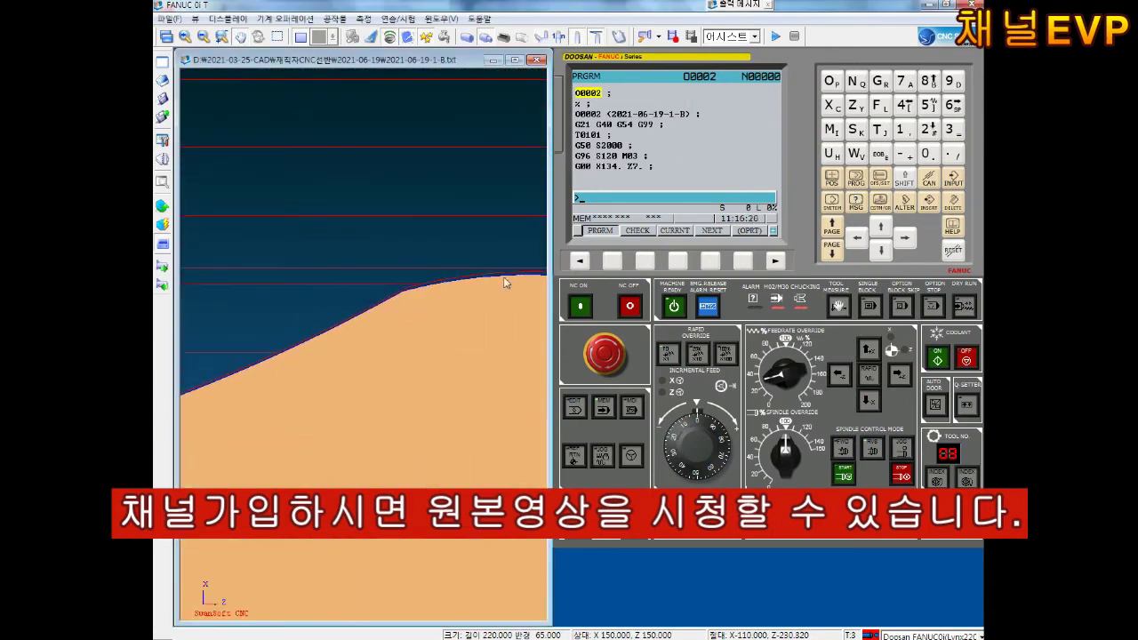
scroll(368, 284, up, 2)
scroll(337, 311, down, 5)
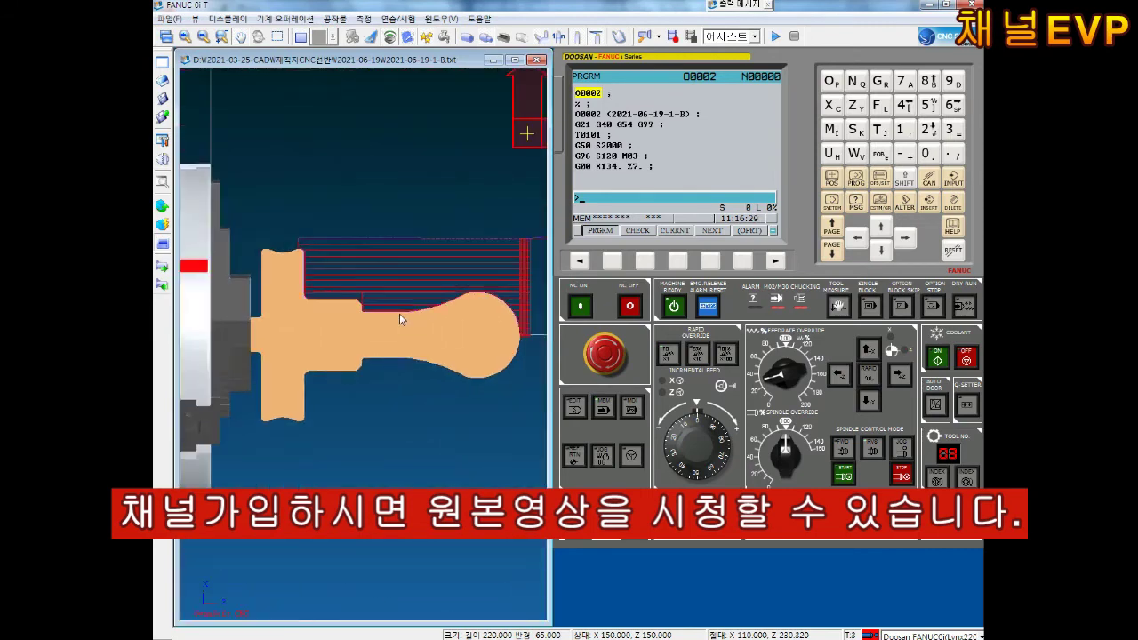
Measure the part with the caliper, orbit to a 3-D view, and open the workpiece settings
click(363, 19)
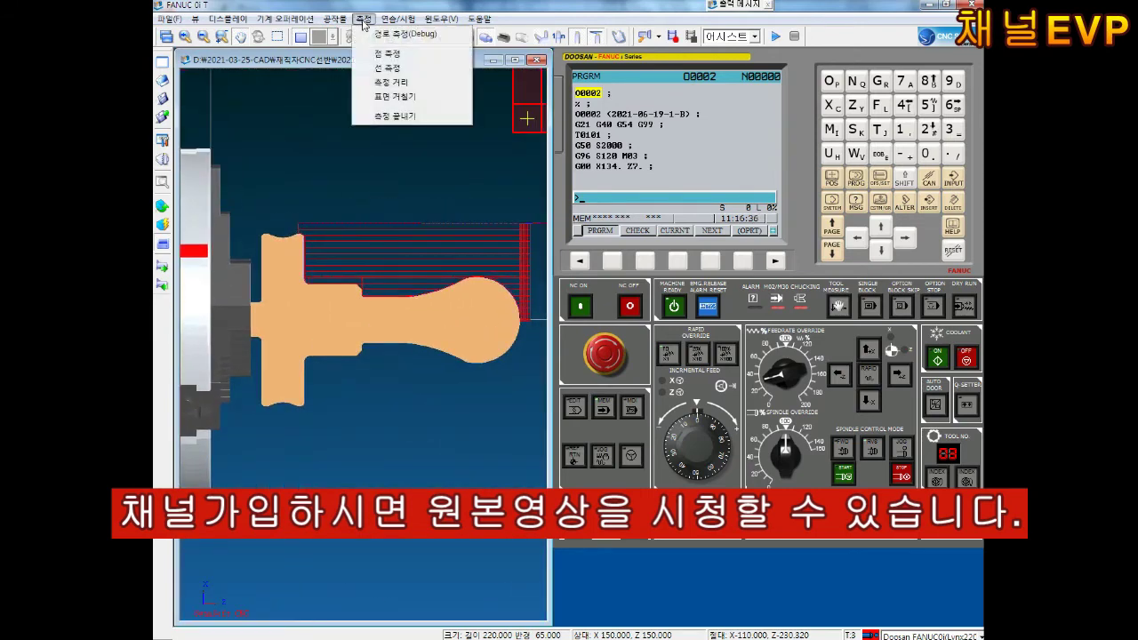
click(391, 51)
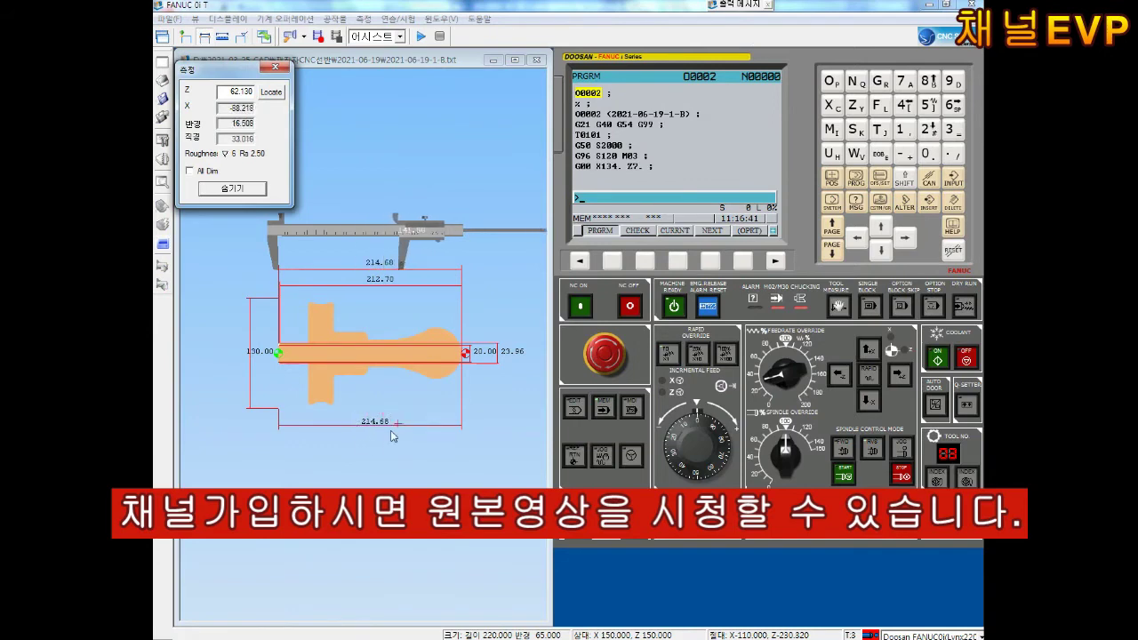
click(367, 18)
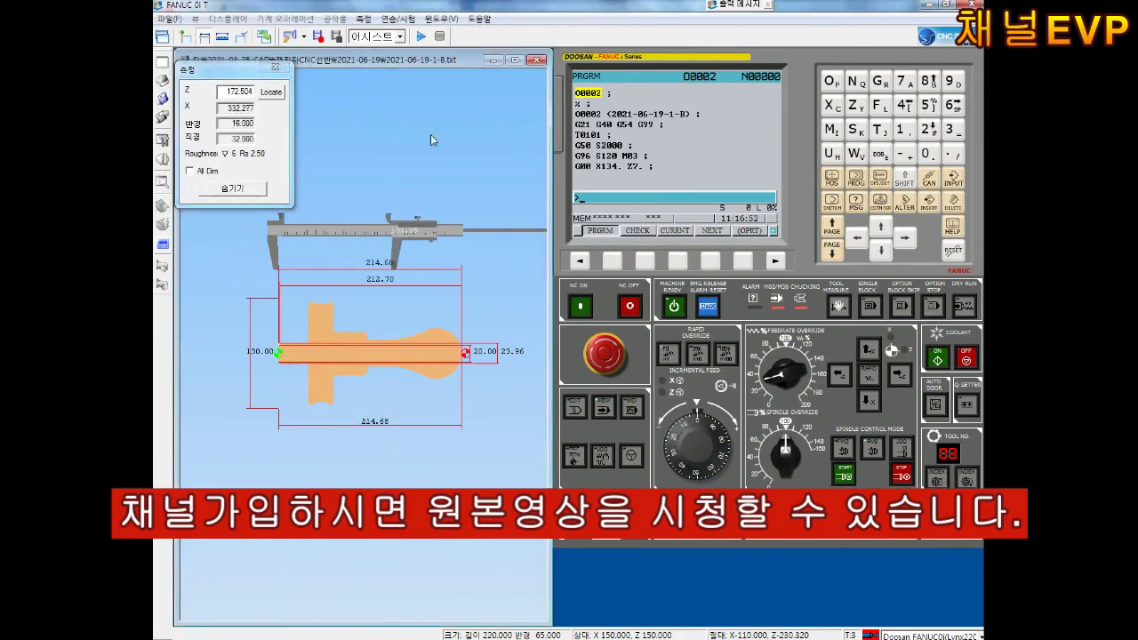
click(275, 66)
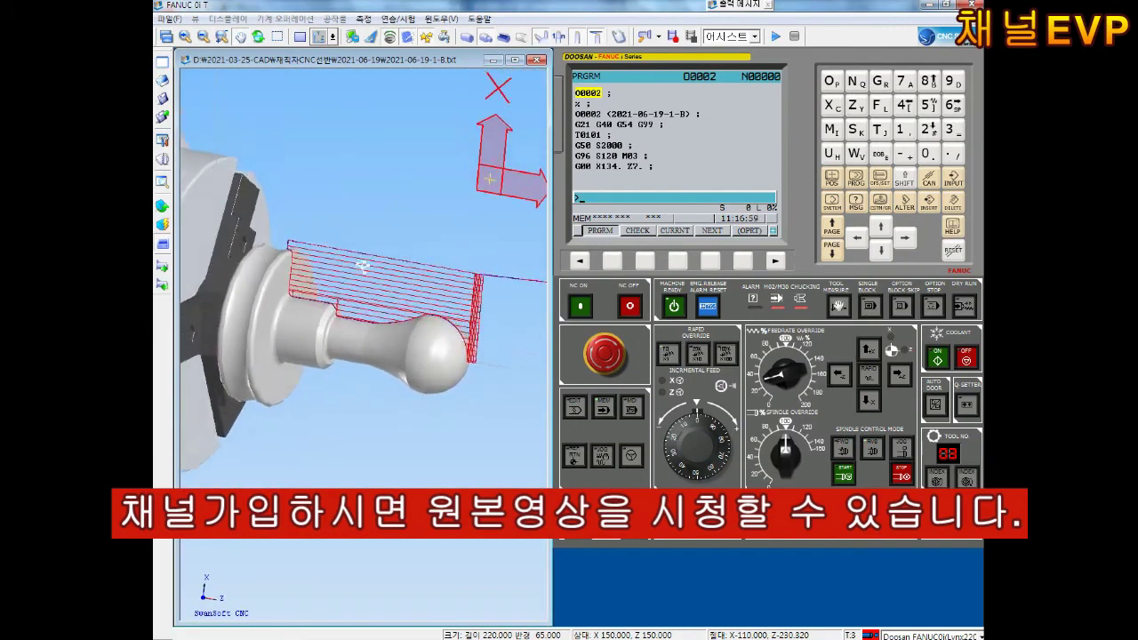
right_drag(313, 98, 175, 198)
click(217, 205)
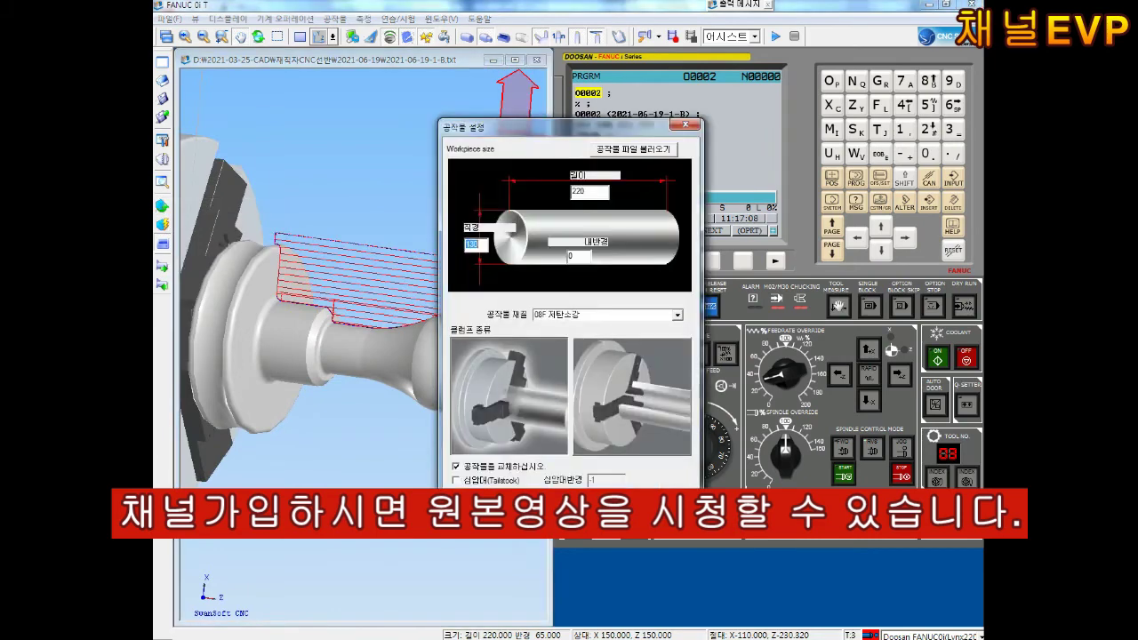
Reset the stock to a fresh cylinder and run O0001 on it
key(Return)
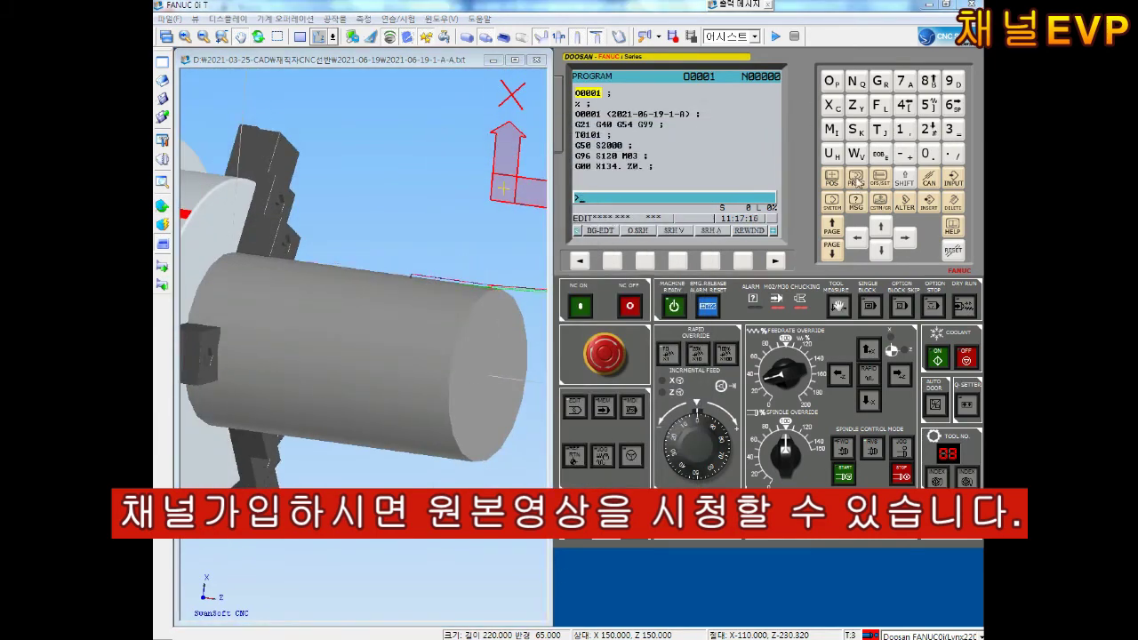
click(879, 178)
click(604, 410)
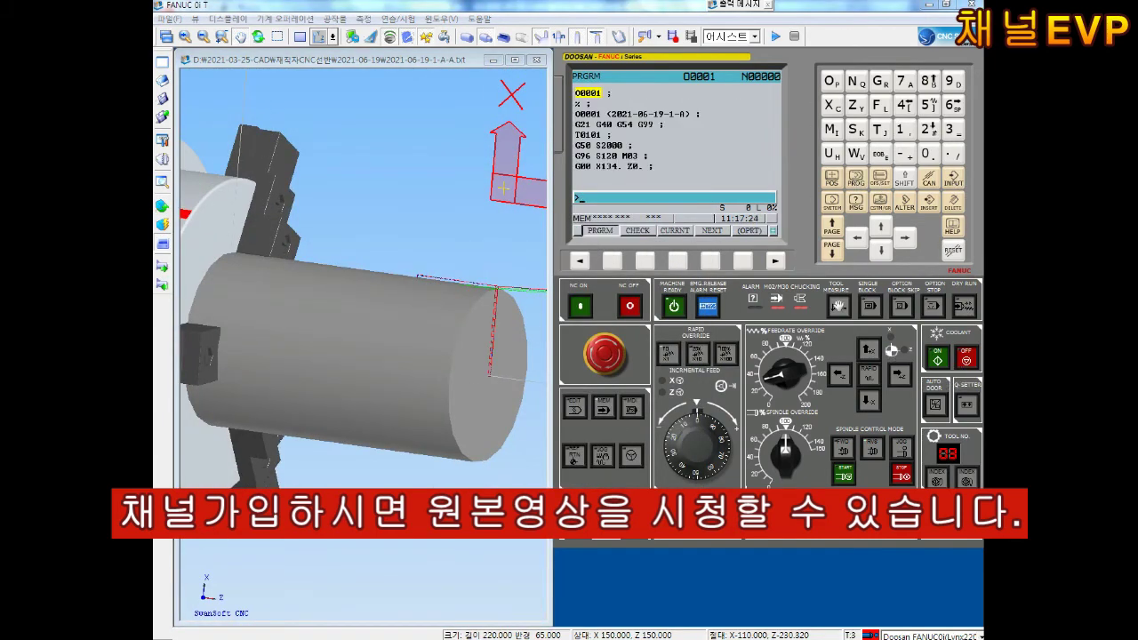
click(633, 523)
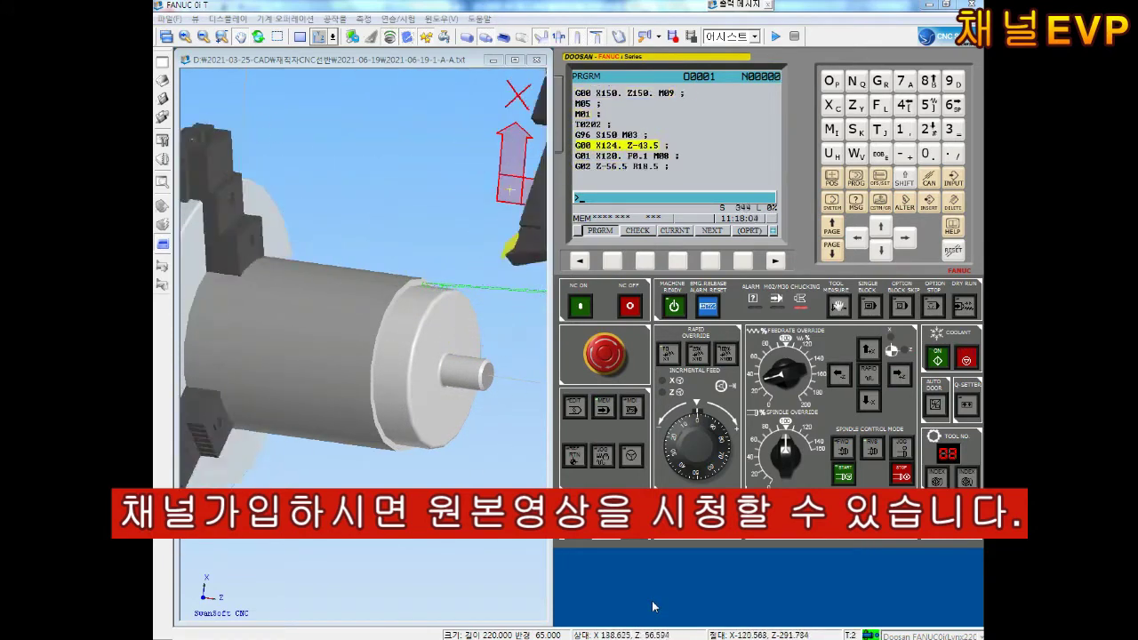
Flip the workpiece end-for-end and show the G54 work offset page
click(162, 206)
click(211, 221)
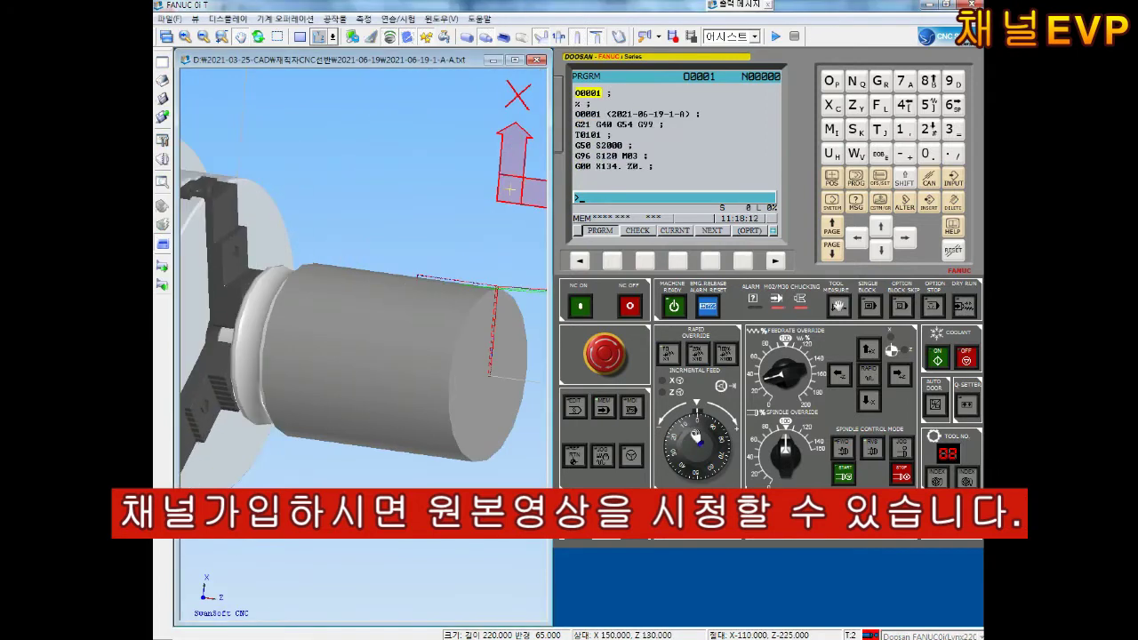
click(881, 179)
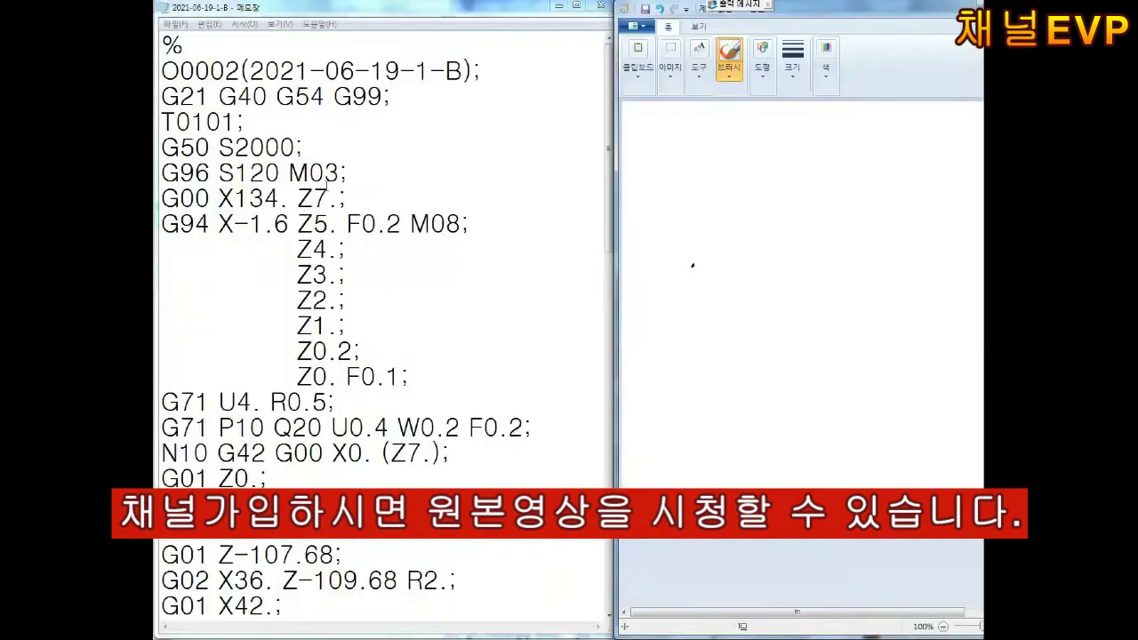
Save the program as 2021-06-19-1-B-B
click(175, 24)
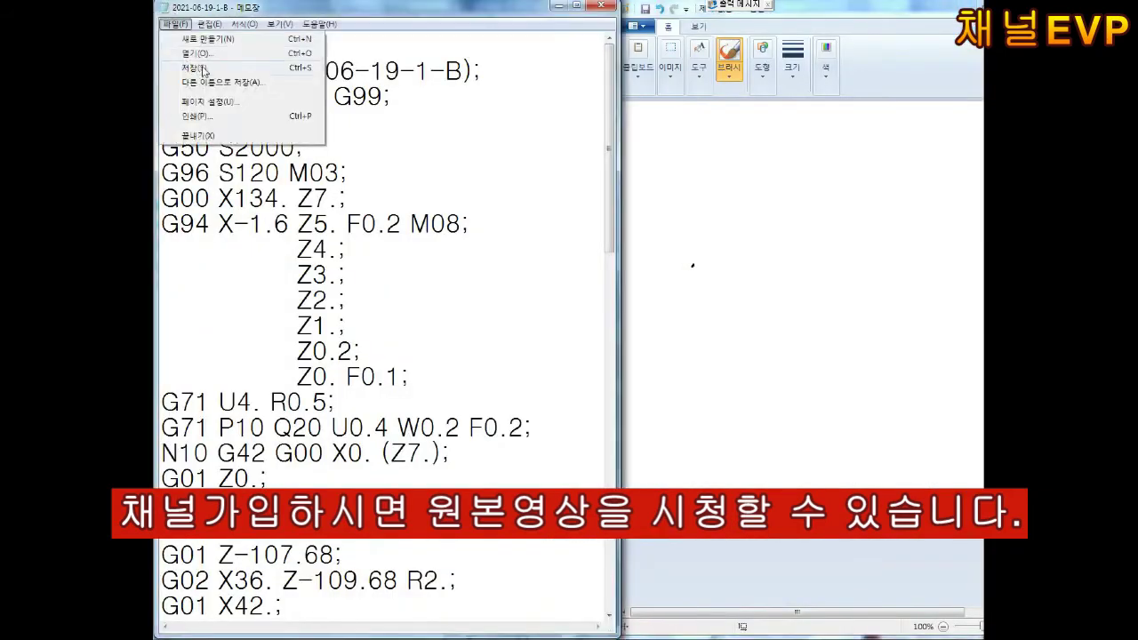
click(213, 71)
key(Return)
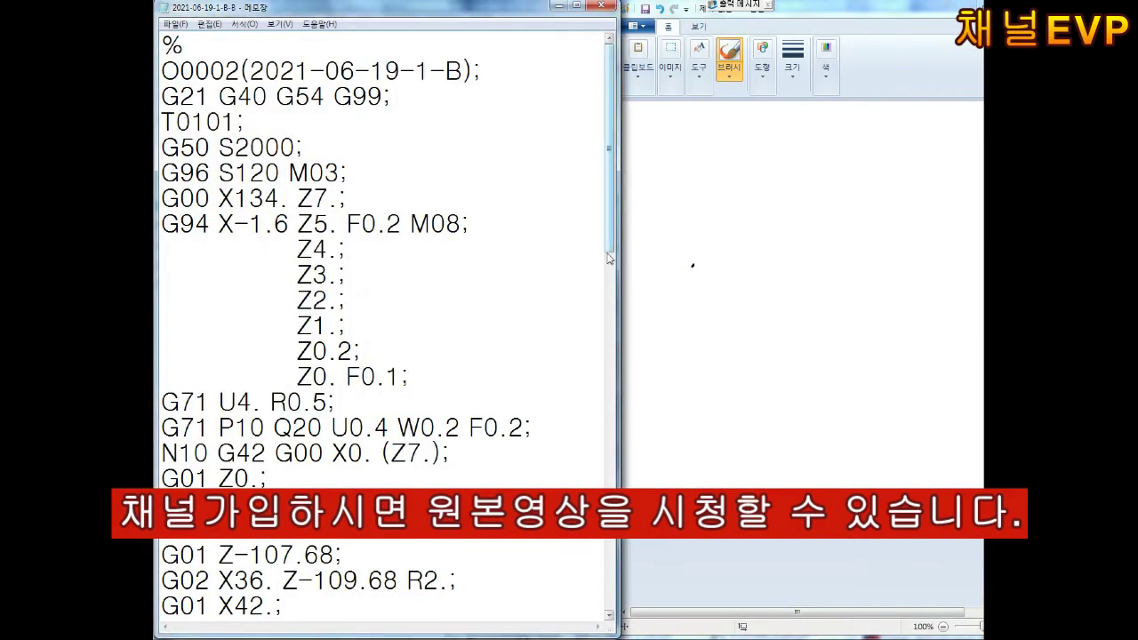
key(Page_Down)
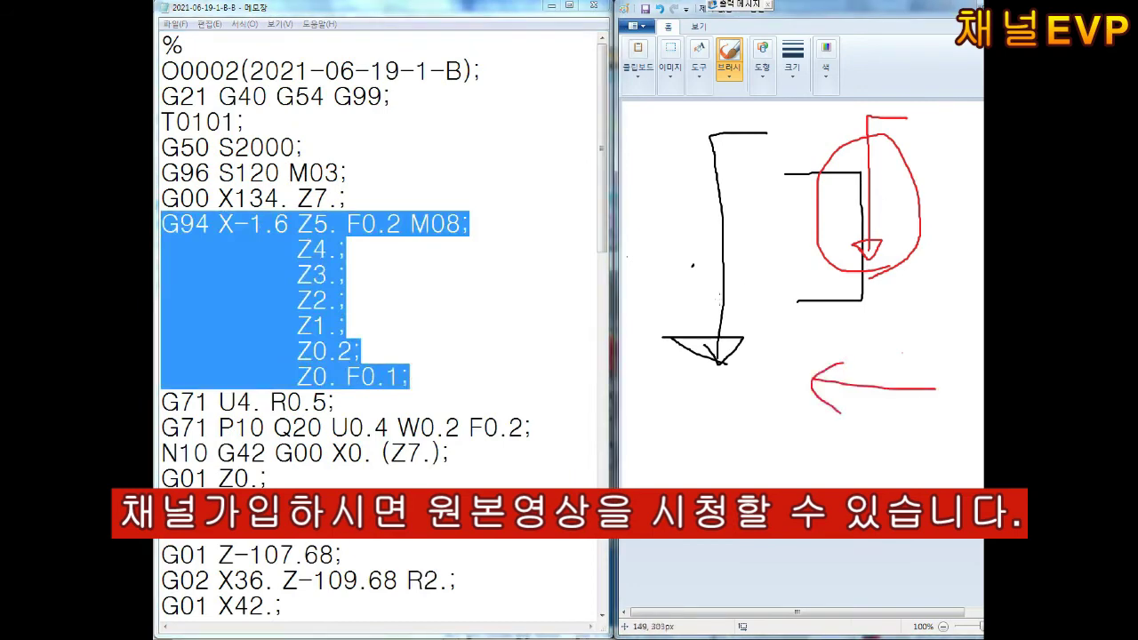
Start a fresh Paint sketch and draw a red line across the cutting passes
key(ctrl+n)
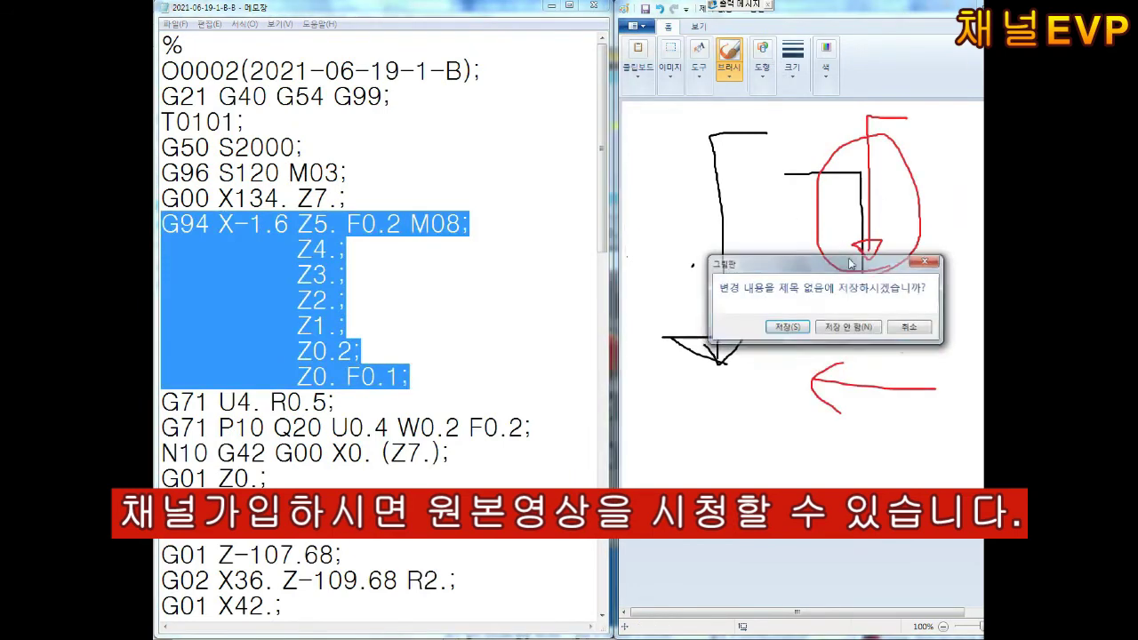
key(n)
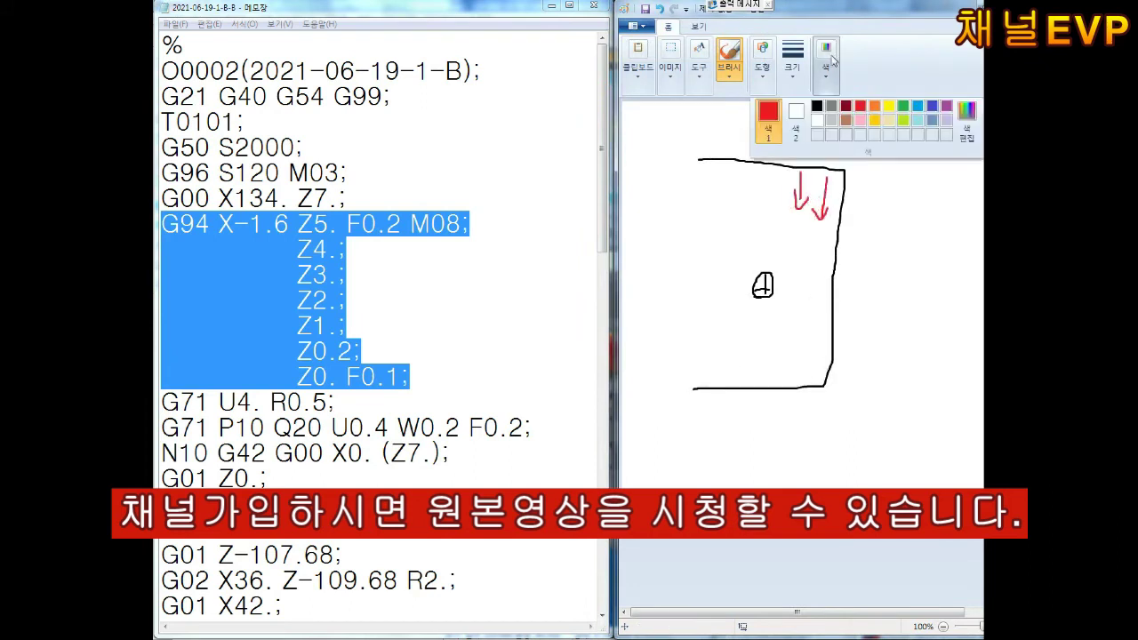
drag(796, 198, 870, 198)
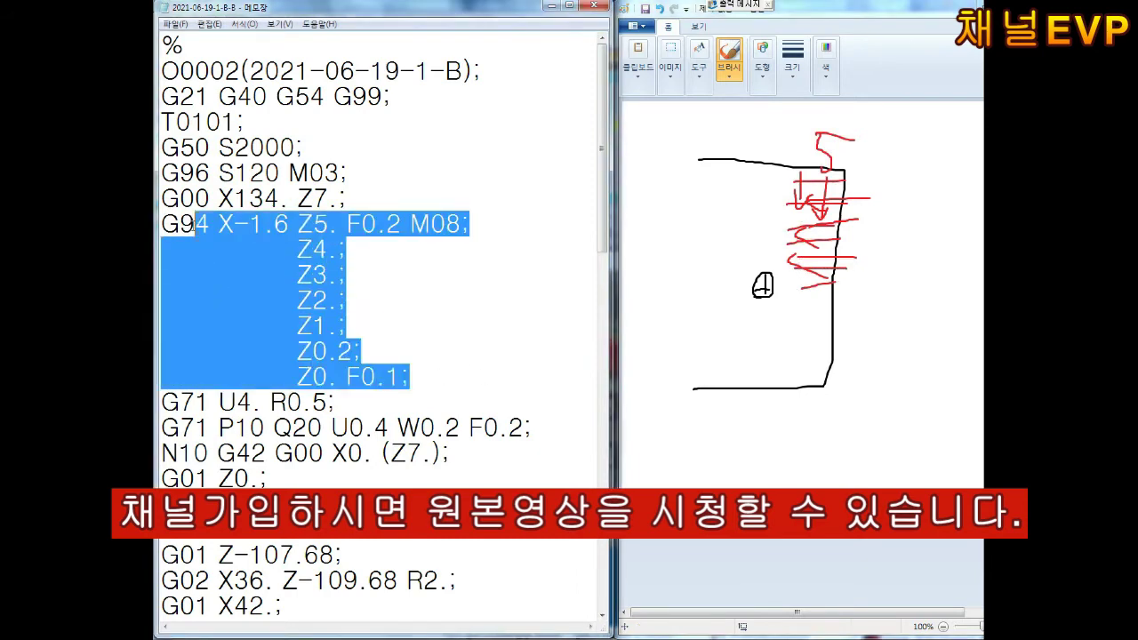
Delete the G94 facing block and space out the N10 and G71 lines
key(Delete)
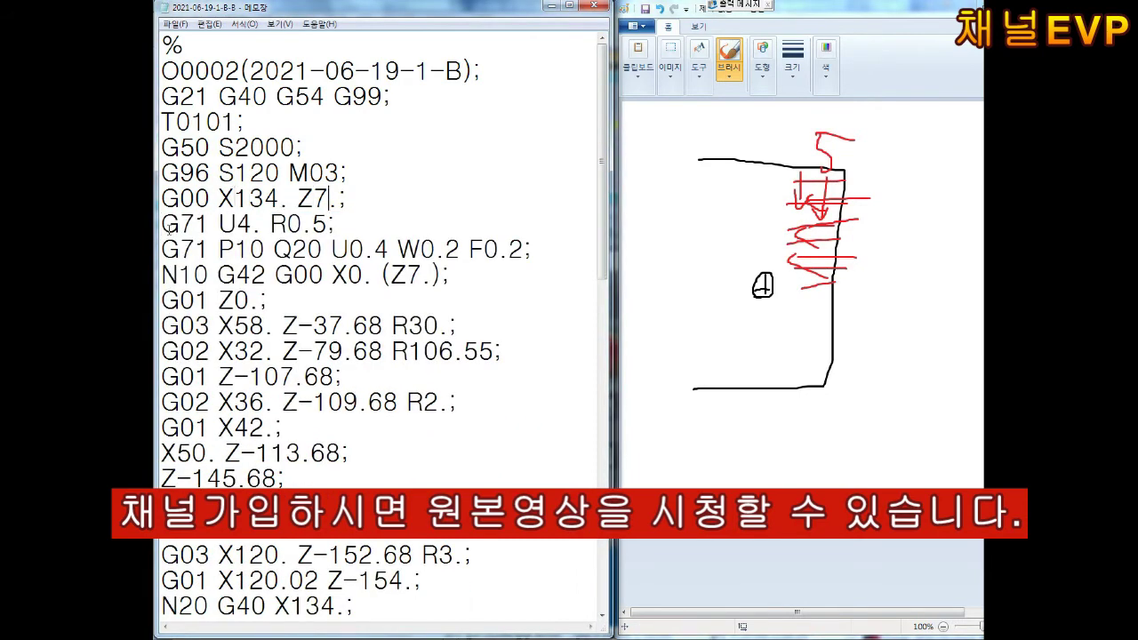
click(163, 224)
key(Return)
key(Up)
key(Return)
key(Down)
key(Down)
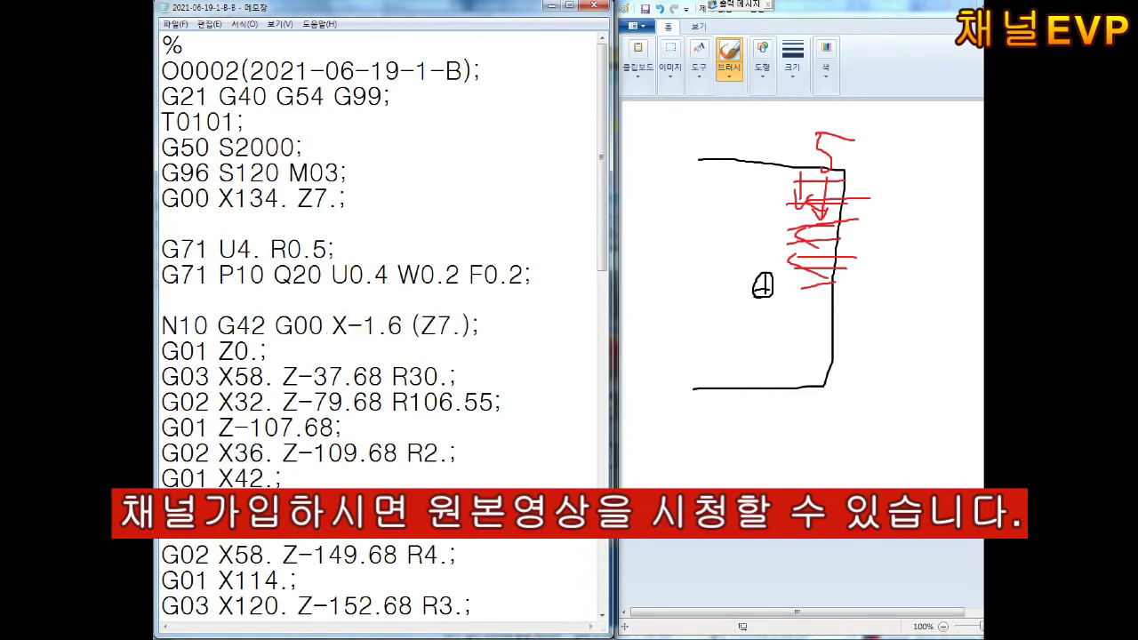
Add an X0.; line after G01 Z0.; and remove the extra blank lines
key(Return)
text(X0.;)
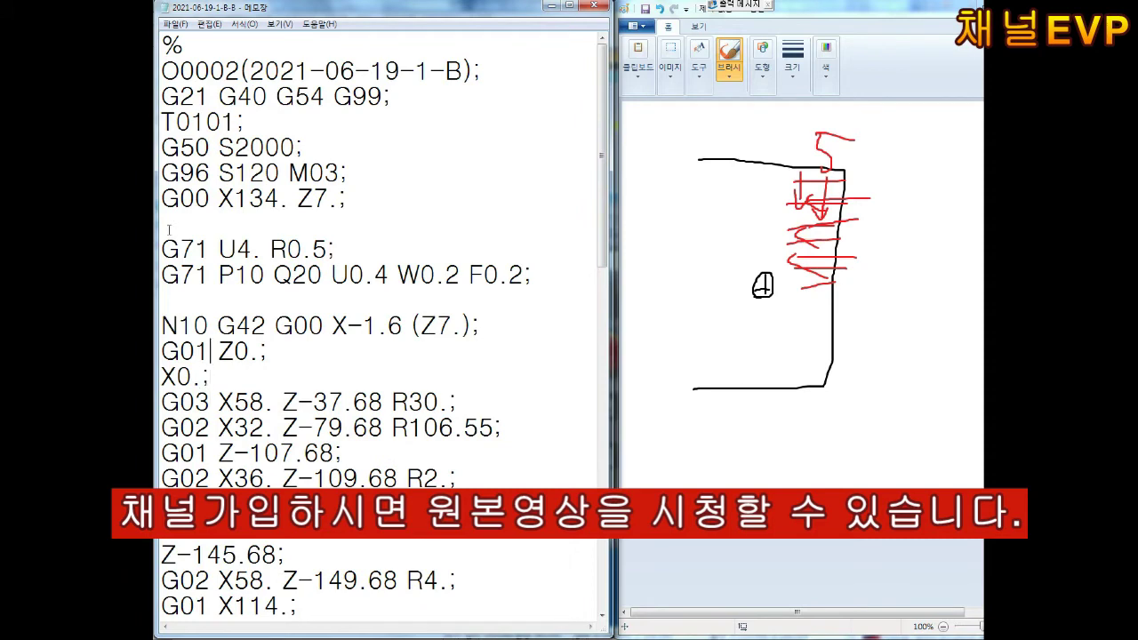
key(Return)
click(290, 367)
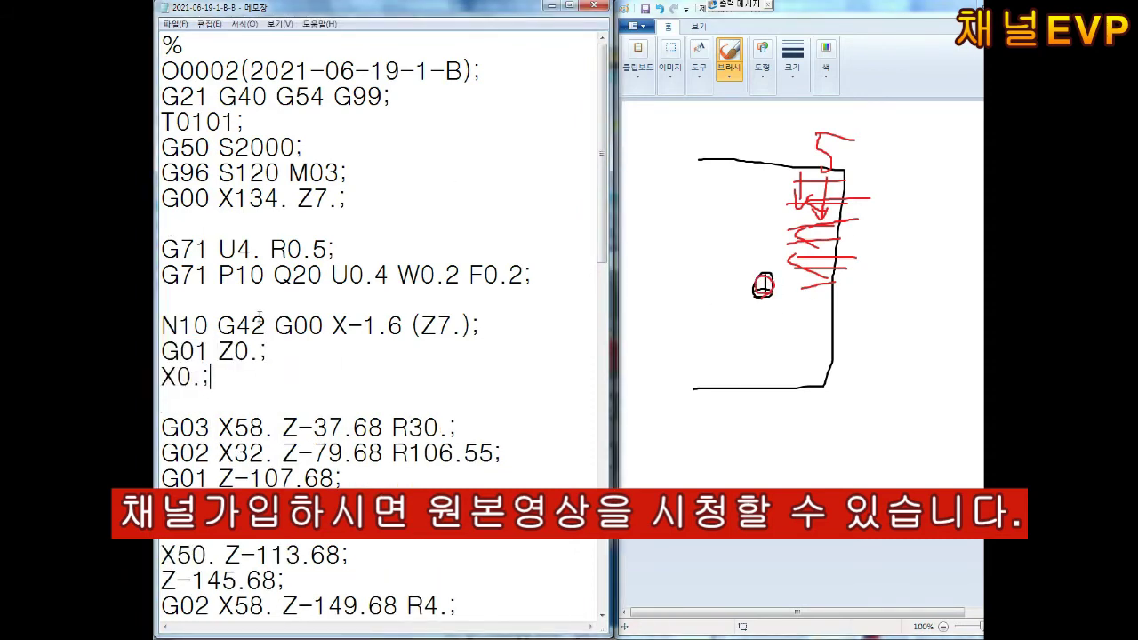
key(BackSpace)
key(Up)
key(Up)
key(BackSpace)
key(Down)
key(Down)
key(Down)
key(BackSpace)
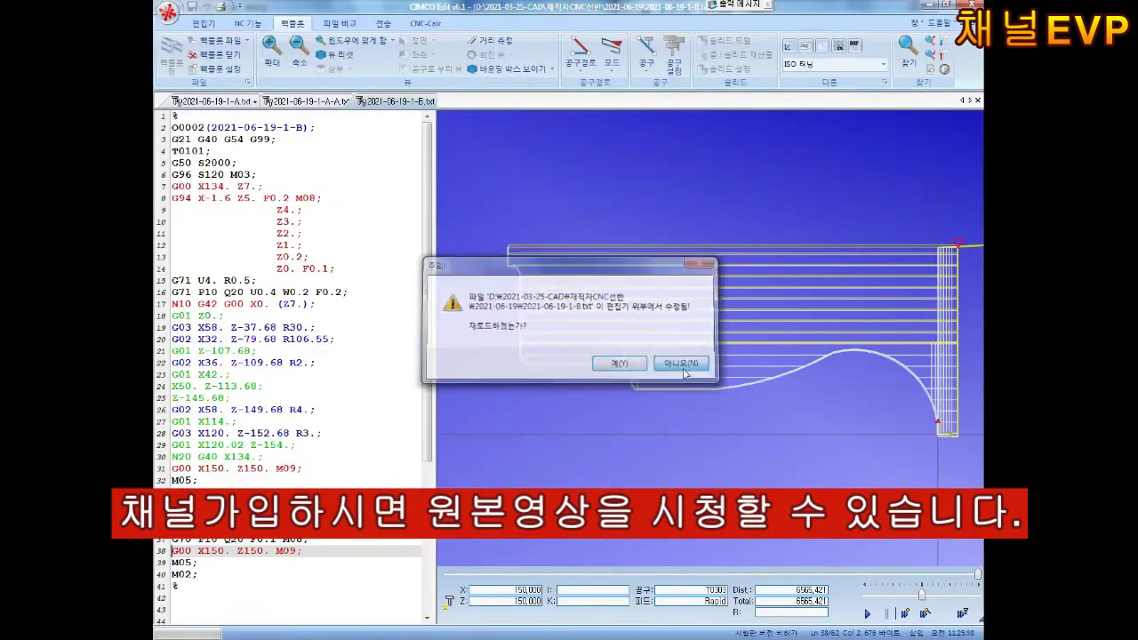
Reload the edited 2021-06-19-1-B-B program in CIMCO Edit and play its backplot
key(Return)
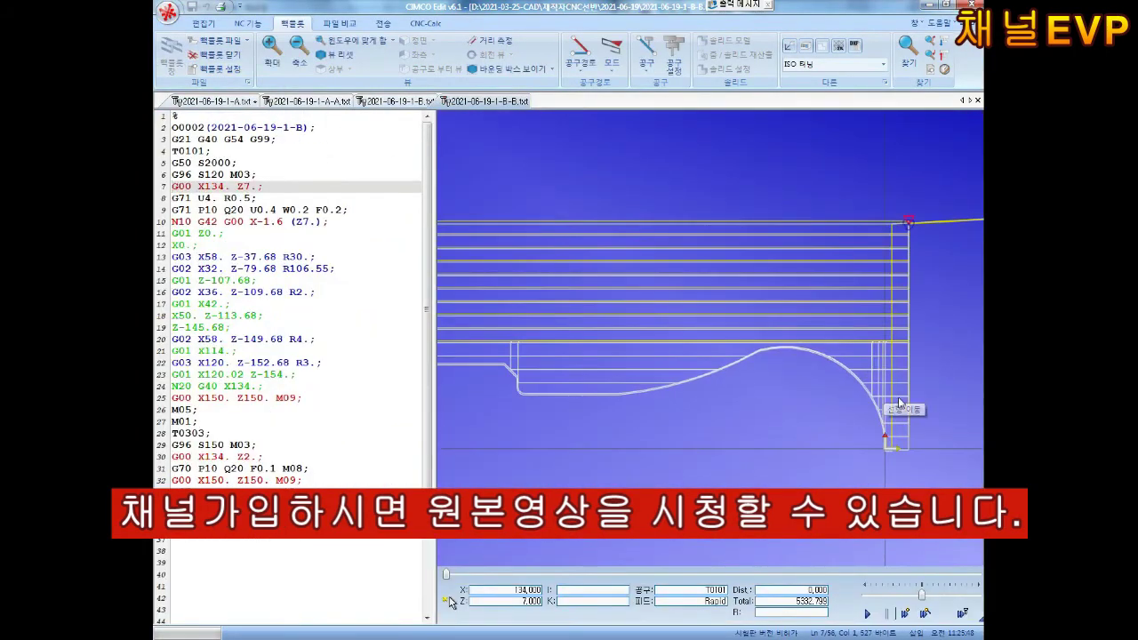
click(867, 614)
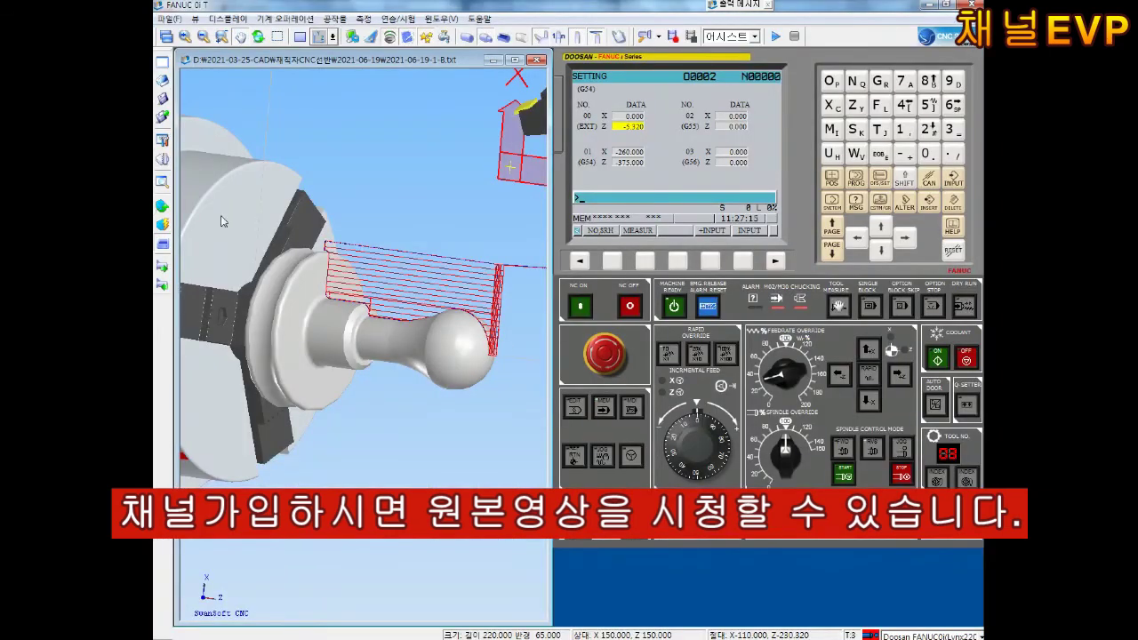
Load 2021-06-19-1-B-B onto fresh cylinder stock, run it, and open the measure view
click(164, 211)
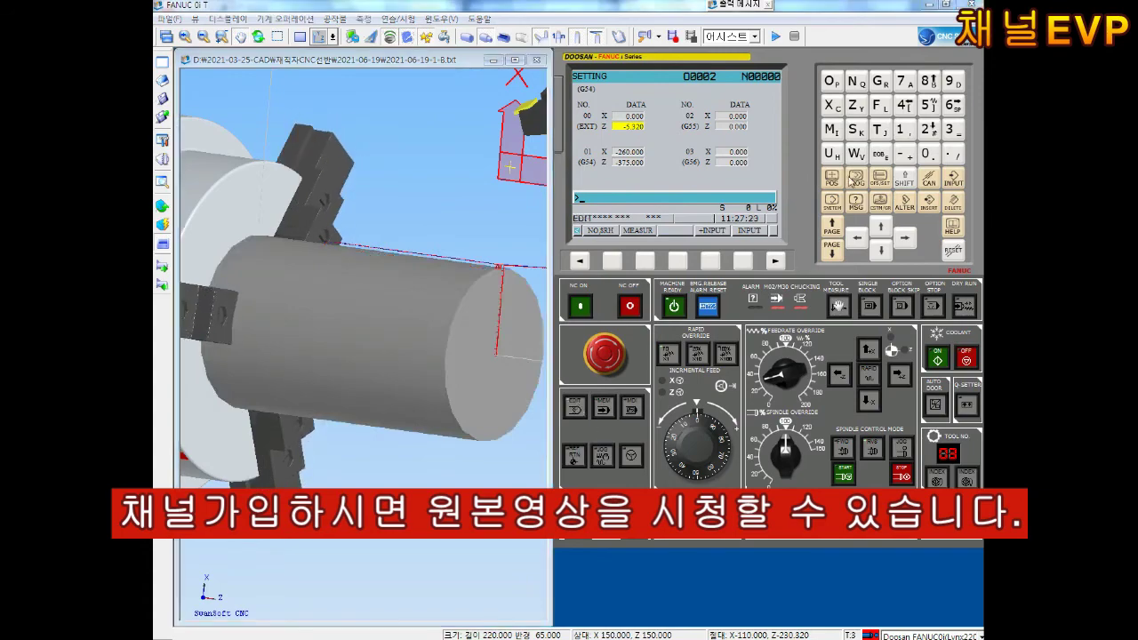
click(164, 95)
click(605, 429)
click(666, 409)
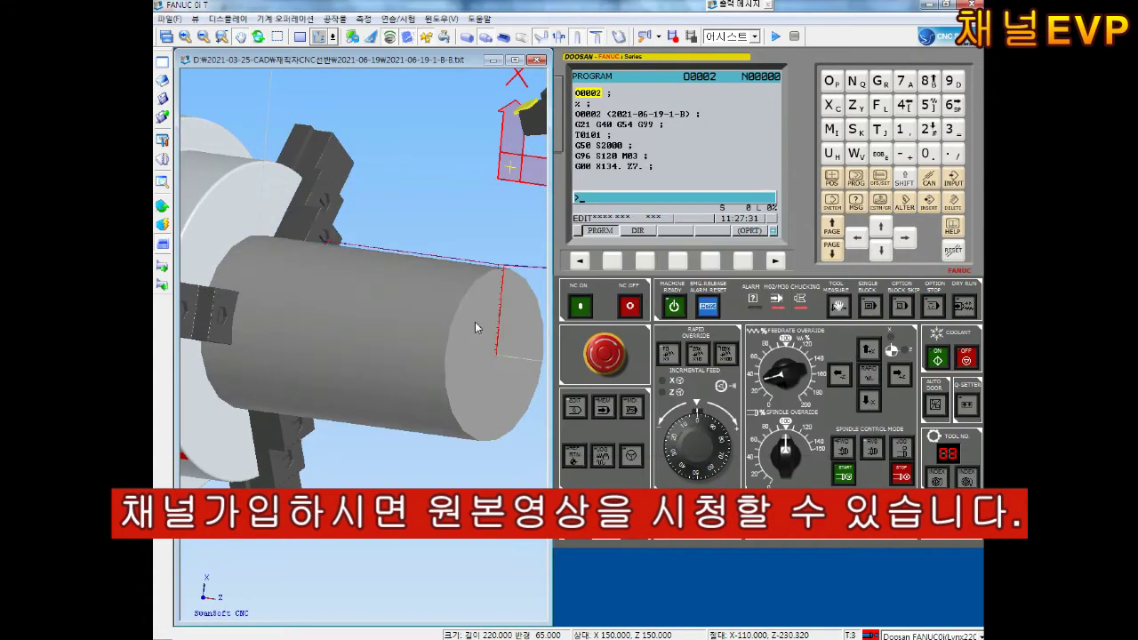
click(628, 544)
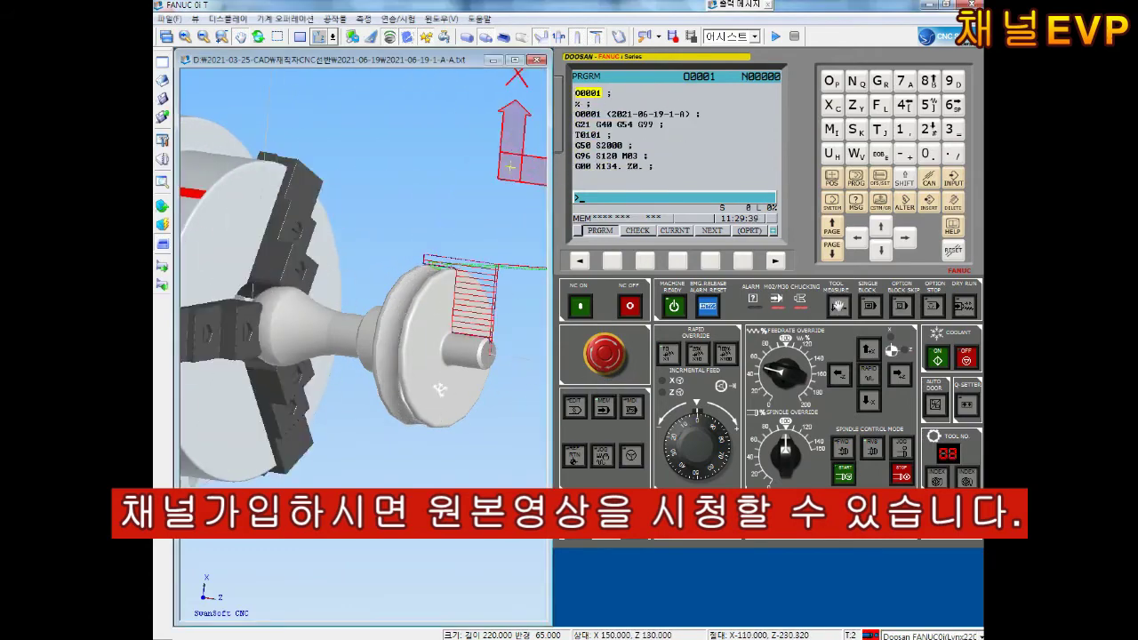
drag(249, 356, 281, 333)
click(363, 18)
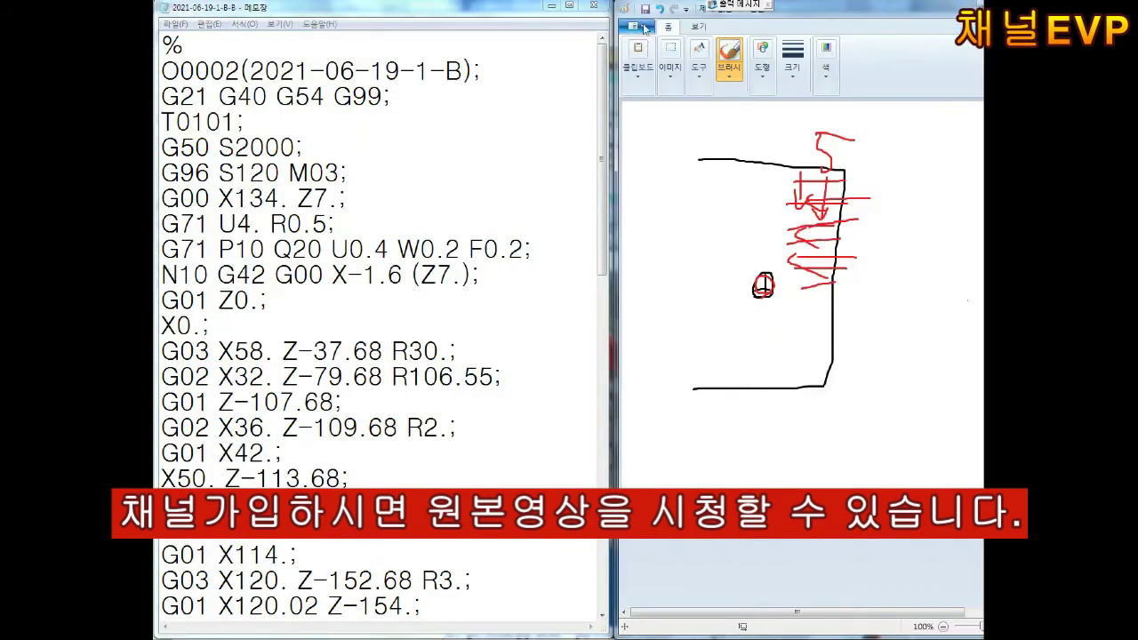
Start a blank sketch and save the program as 2021-06-19-1-B-B-B
key(n)
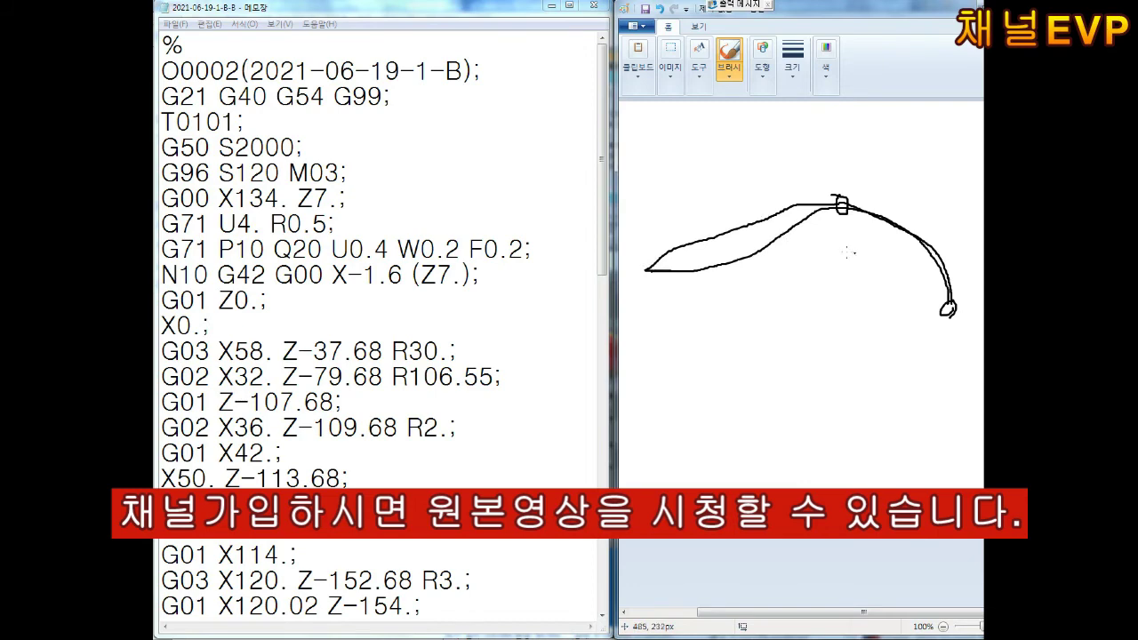
click(304, 147)
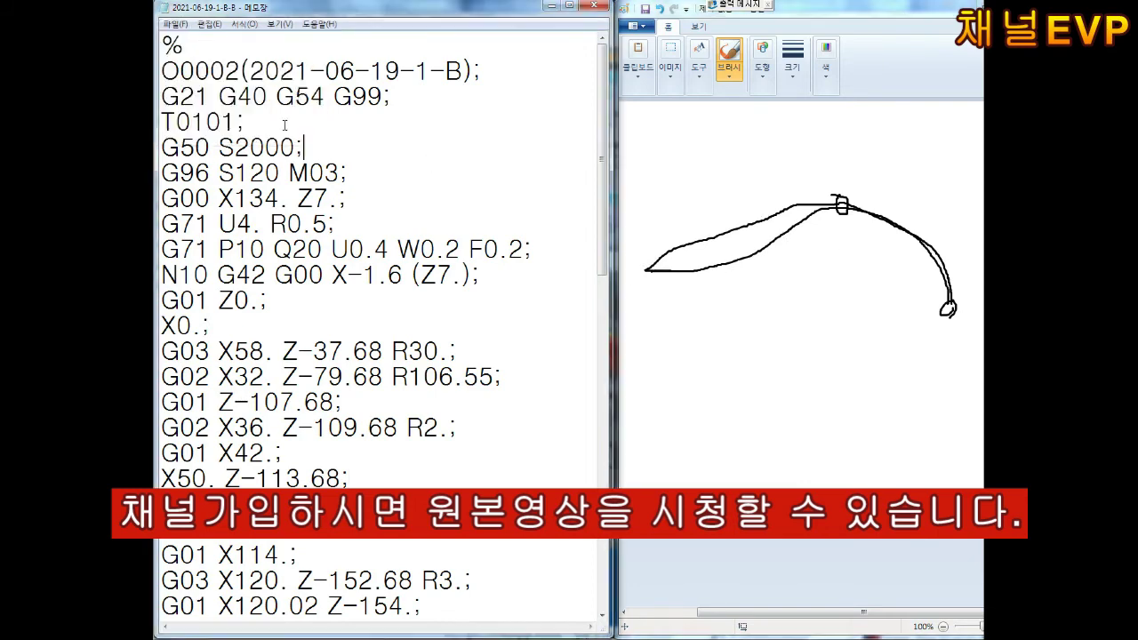
click(169, 25)
click(204, 89)
click(393, 276)
text(-B-B-)
key(Return)
Change the G03 arc endpoint to X60. Z-30
click(163, 275)
key(Return)
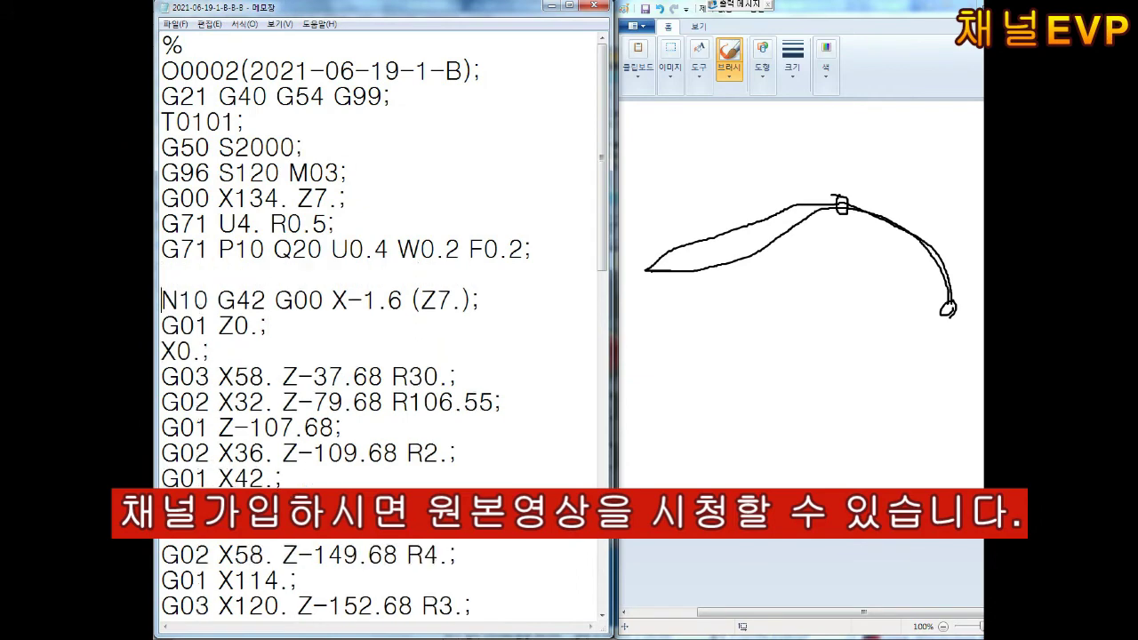
click(163, 377)
key(Return)
key(Down)
key(Return)
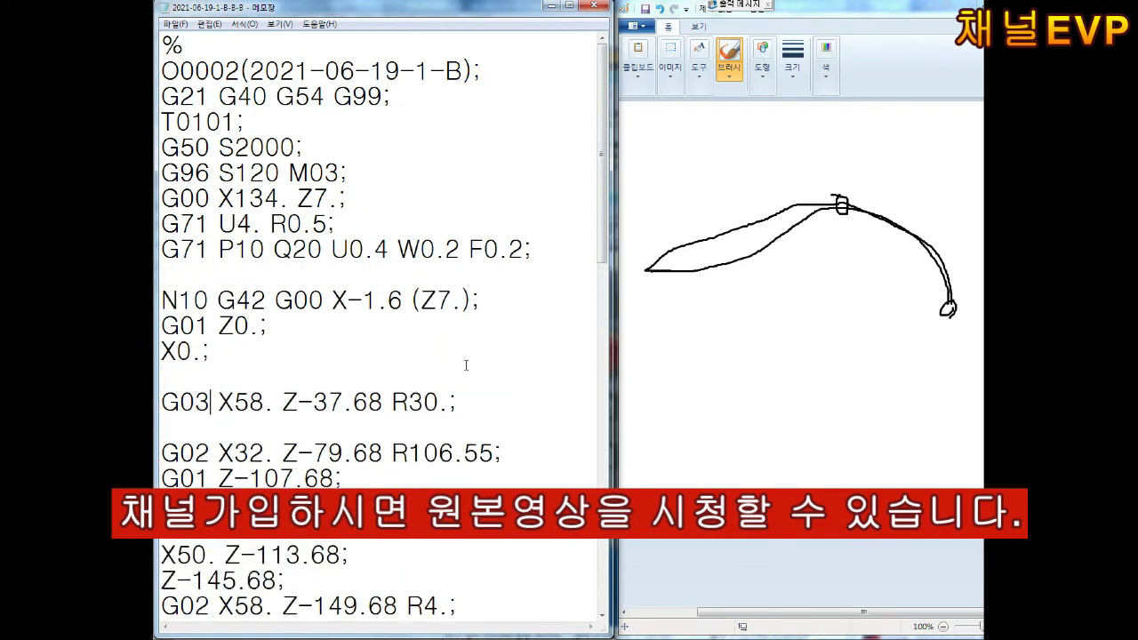
click(265, 403)
key(BackSpace)
key(BackSpace)
text(60)
key(BackSpace)
key(BackSpace)
key(BackSpace)
key(Delete)
key(Delete)
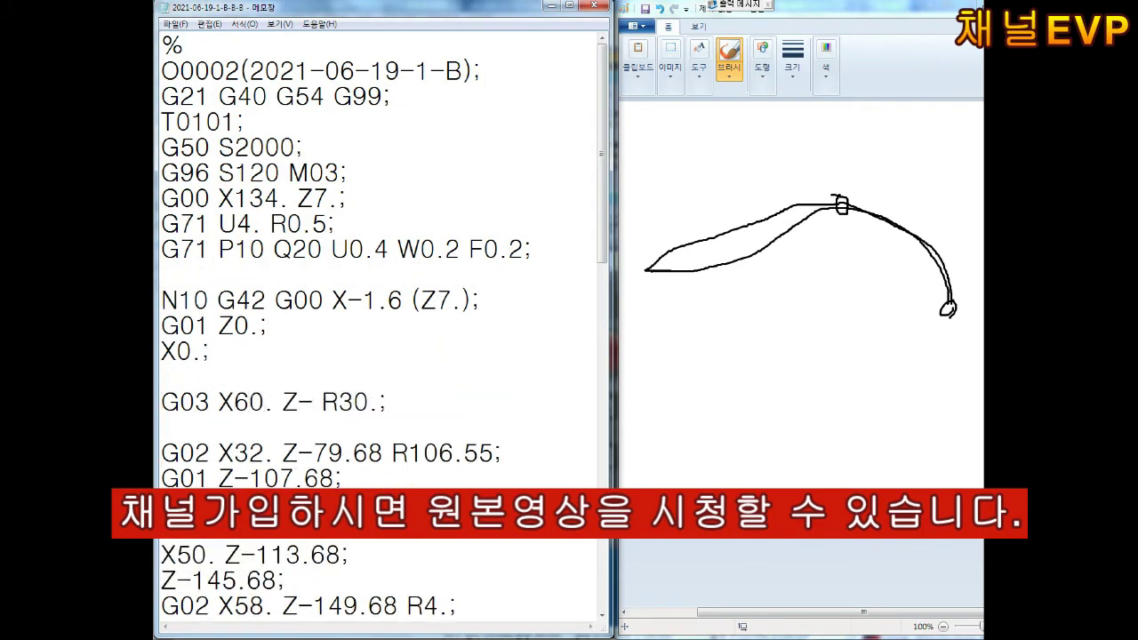
text(30.)
Replace the old contour lines with G01 Z-38.; X32. Z-80.; Z-107.68; G02 X36. Z-109.68 R2.;
key(End)
key(Return)
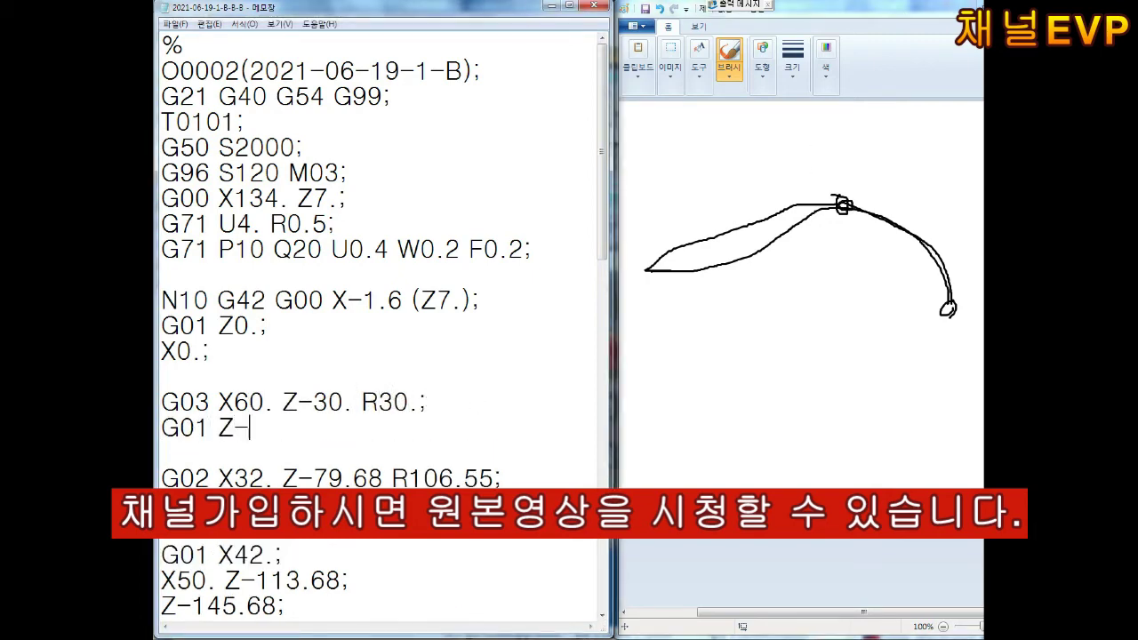
text(;)
key(Return)
key(Delete)
text(X32. Z-80.;)
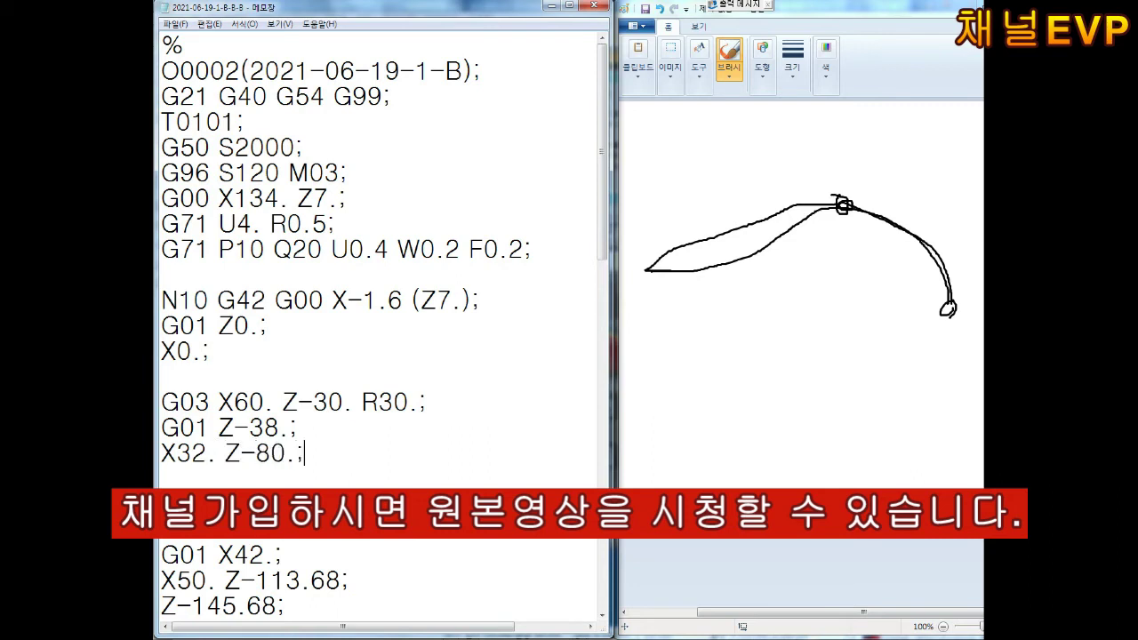
key(Down)
key(Up)
key(Up)
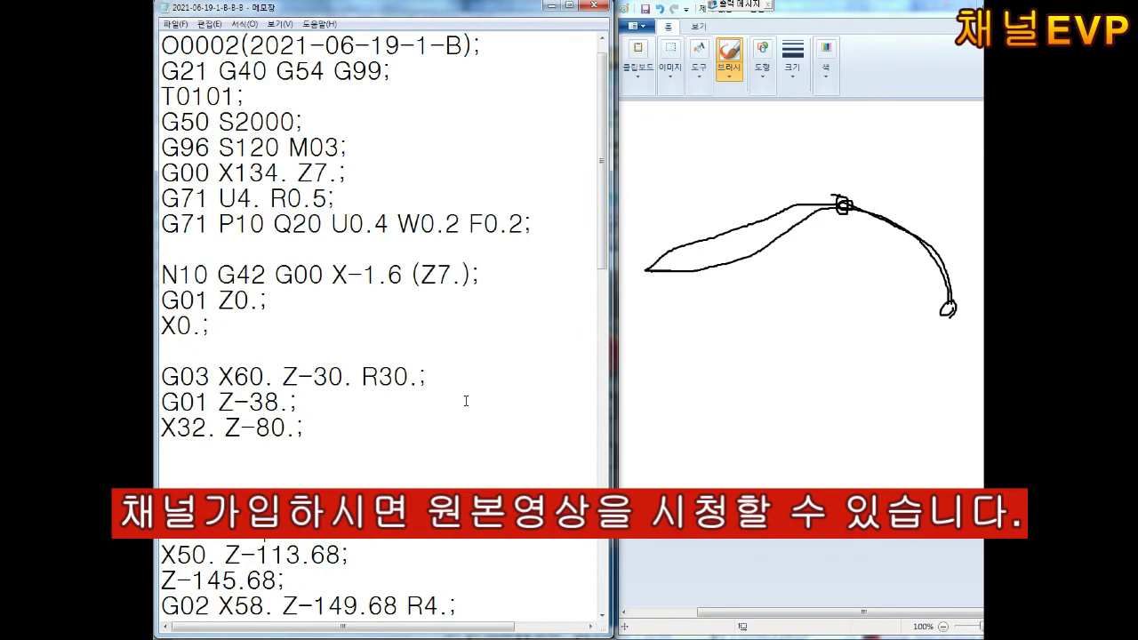
key(BackSpace)
text(Z-107.68)
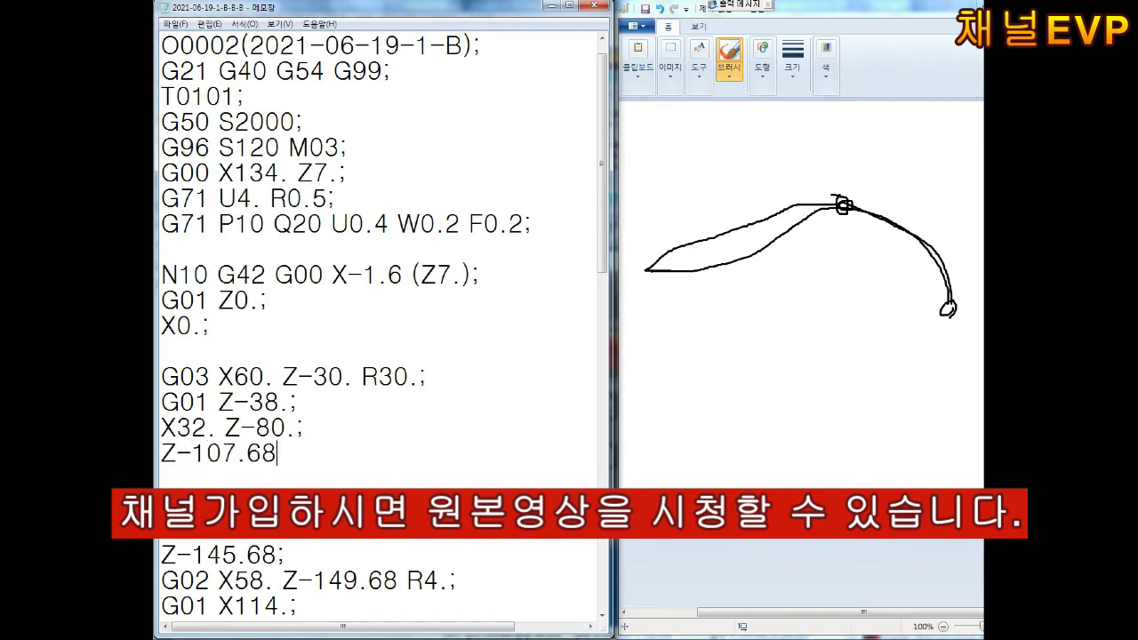
text(;)
key(Return)
text(G02 X36. Z-)
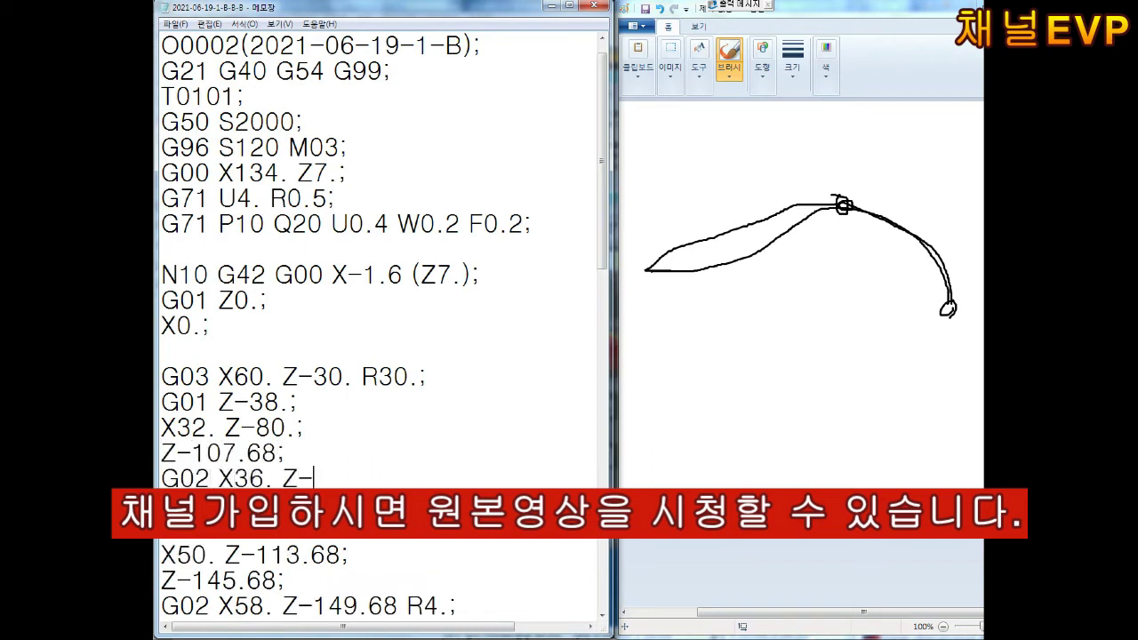
text(109.68 R2.;)
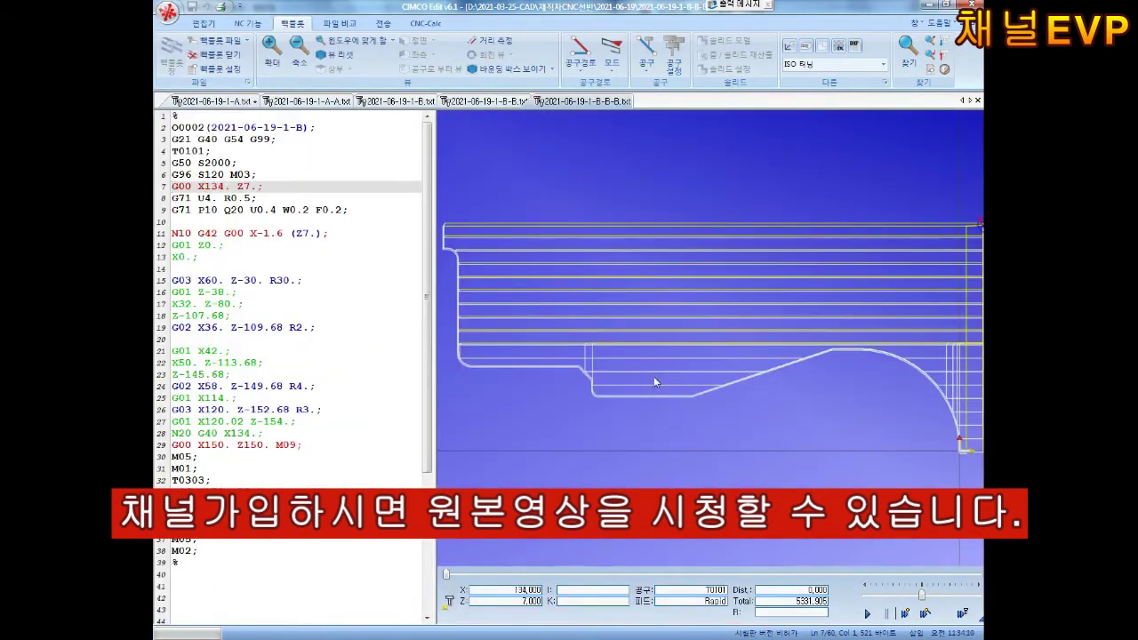
Replay the CIMCO backplot to check the new G03 X60. Z-30. contour
click(868, 614)
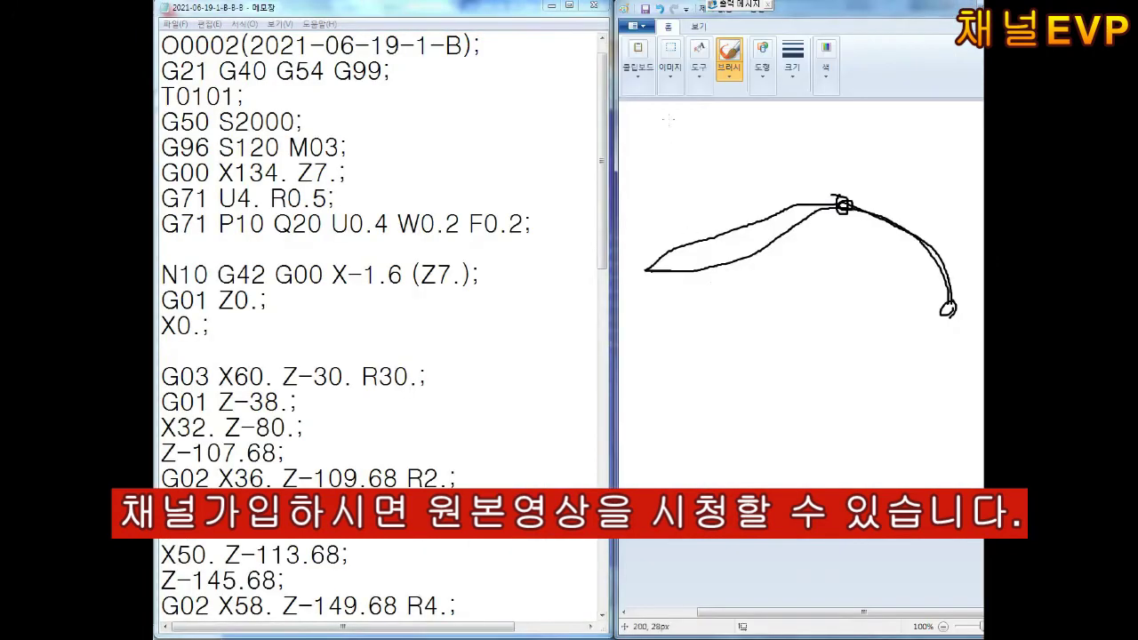
Remove the blank lines and append T0404; G96 S150 M03; at the program end
key(BackSpace)
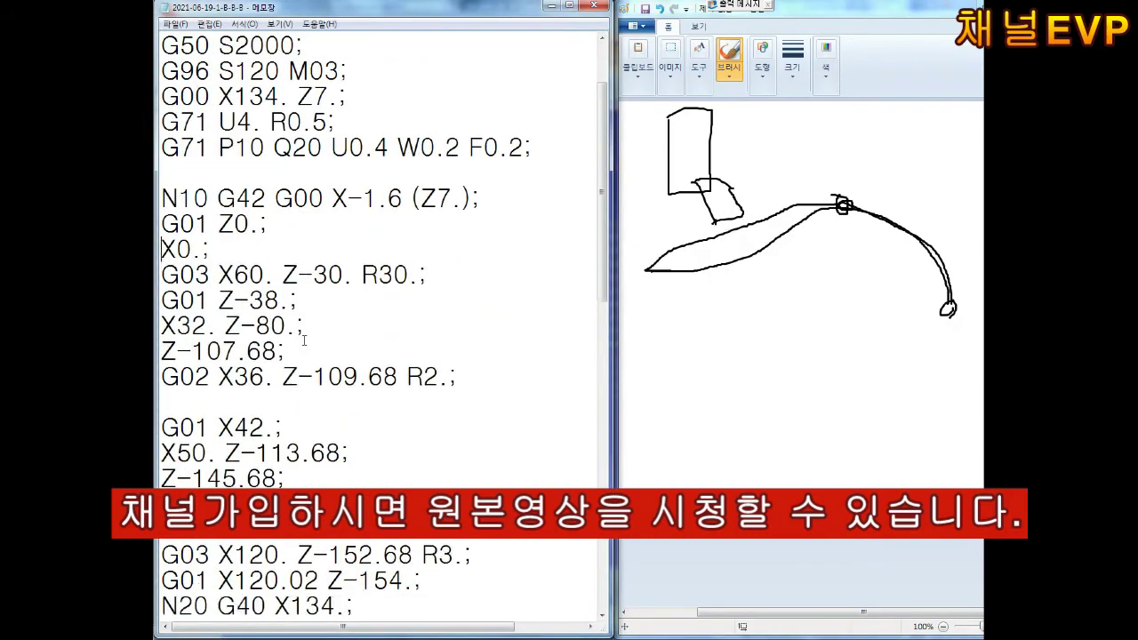
key(BackSpace)
key(BackSpace)
key(Down)
key(Down)
key(Down)
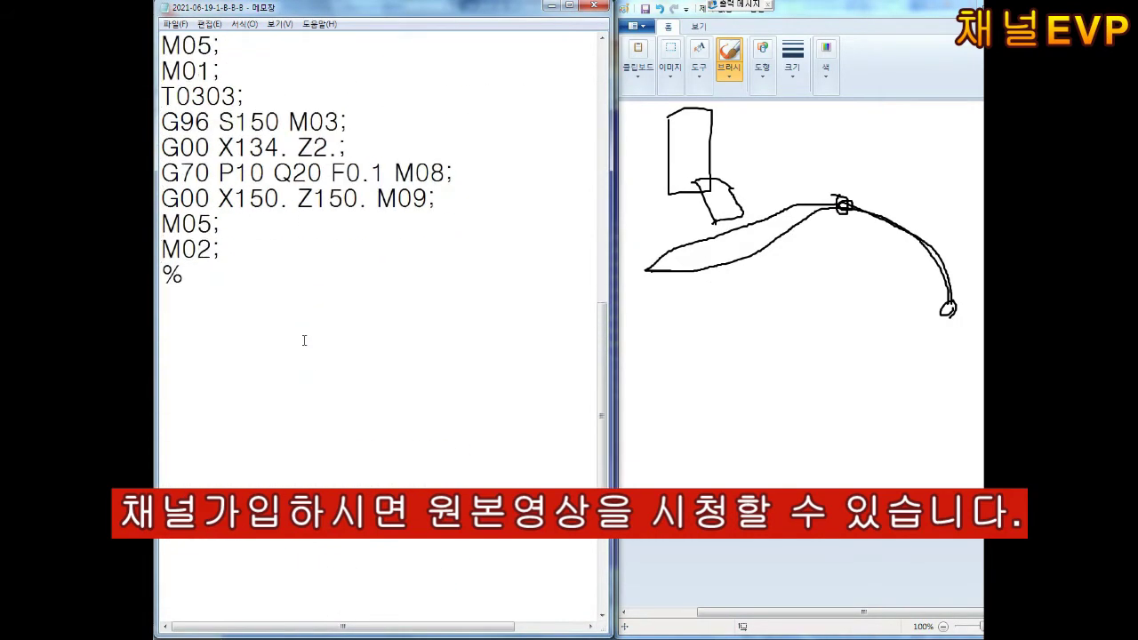
key(Return)
text(T0404; )
text(G96 S15)
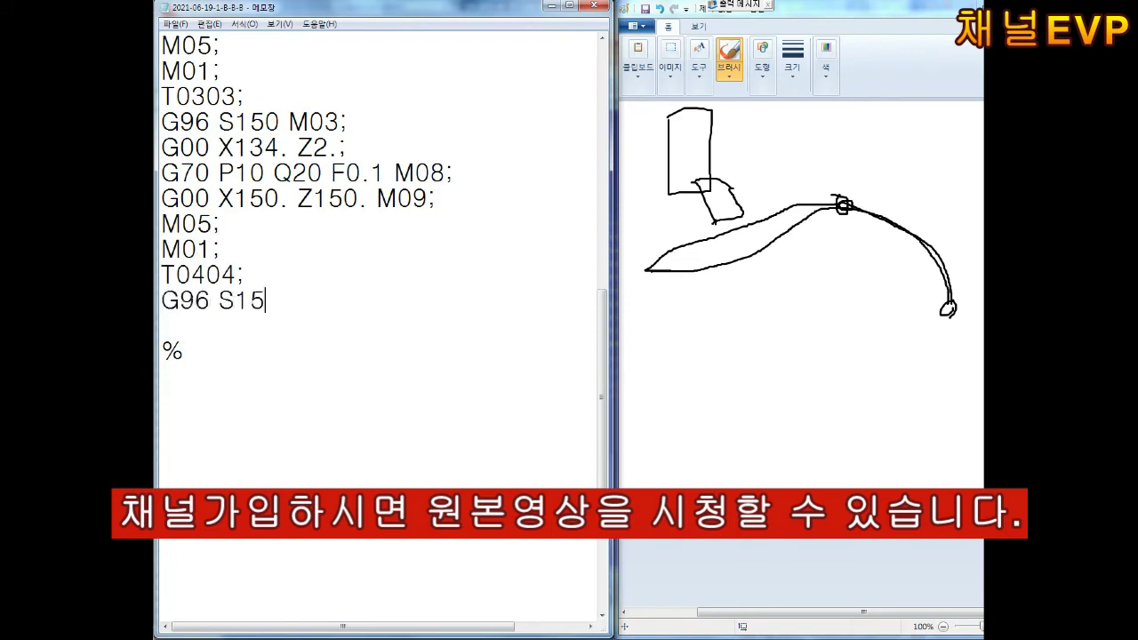
text(0 M03;)
key(Return)
text(G00 X)
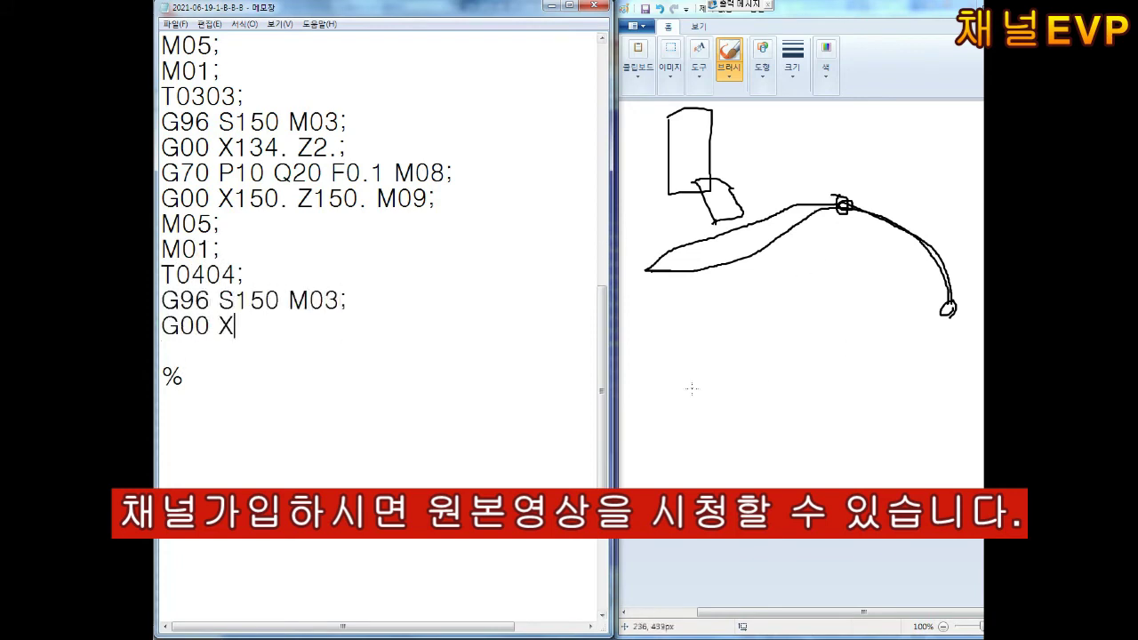
Sketch the reverse finishing path and complete the T0404 moves, ending with M05; M02;
drag(710, 359, 887, 347)
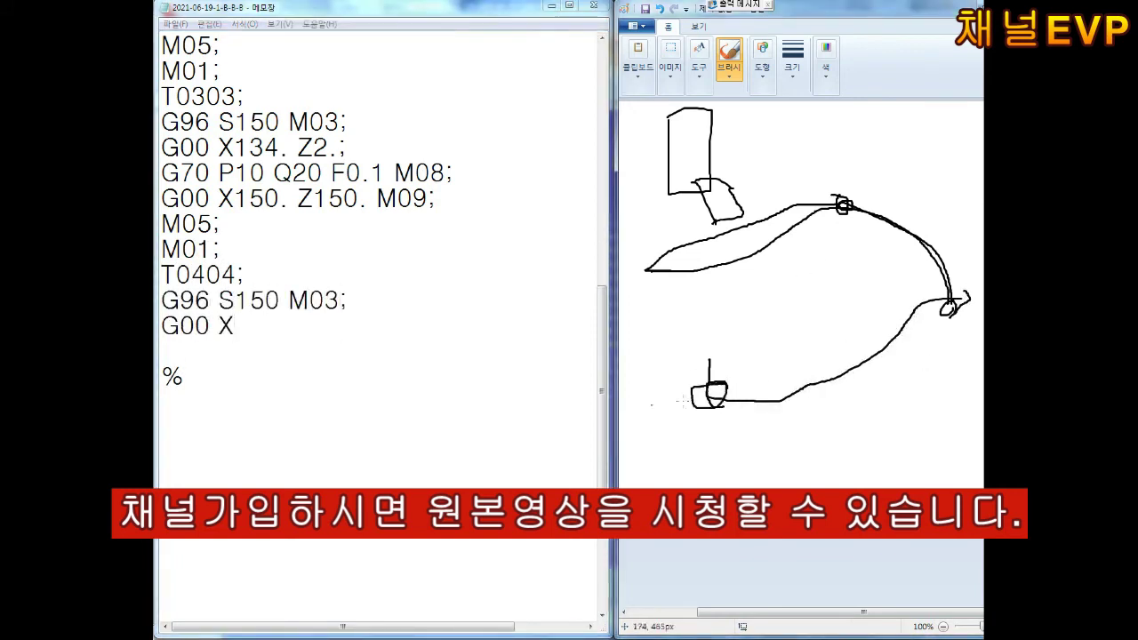
click(252, 326)
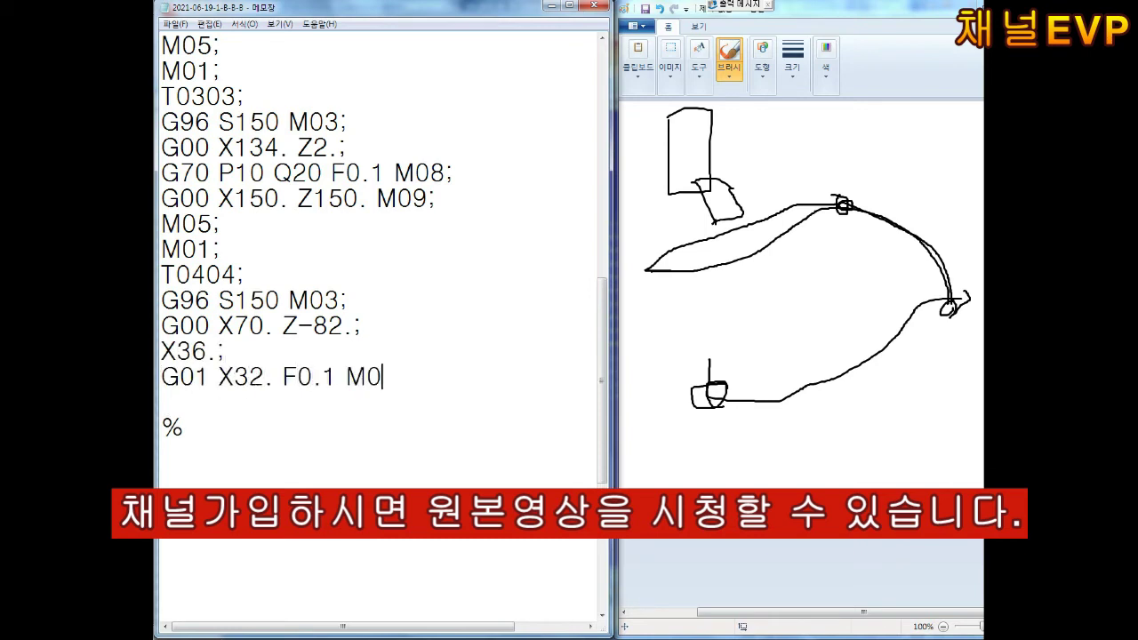
text(8;)
key(Return)
mouse_move(865, 285)
mouse_down()
mouse_move(734, 336)
mouse_move(859, 328)
mouse_up()
click(430, 388)
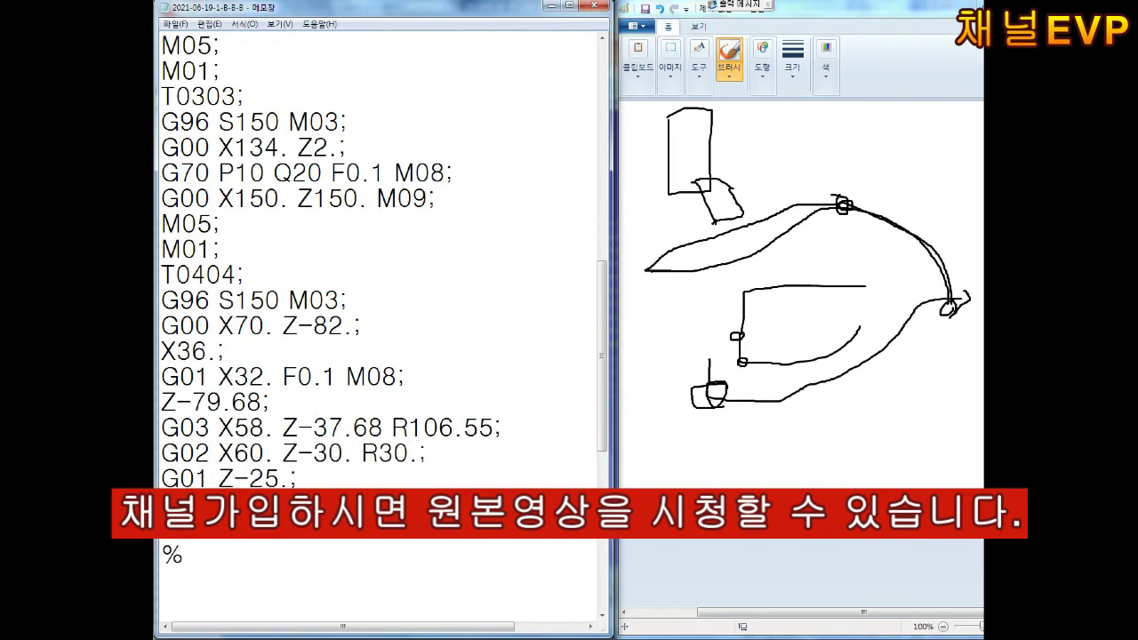
key(Return)
text(M05)
key(Return)
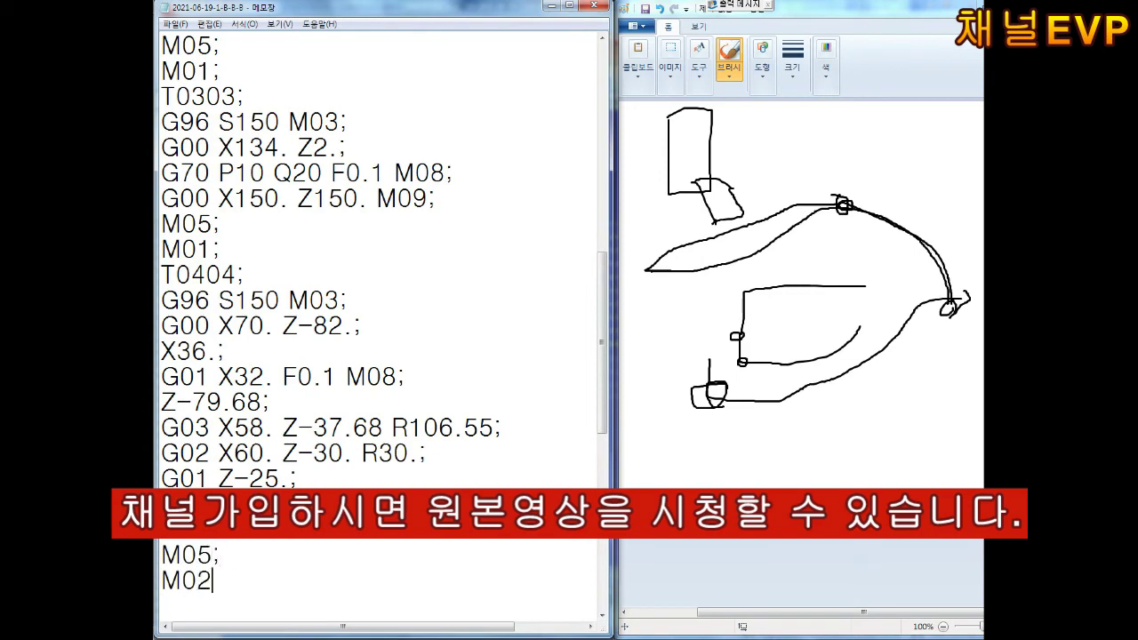
text(;)
key(Down)
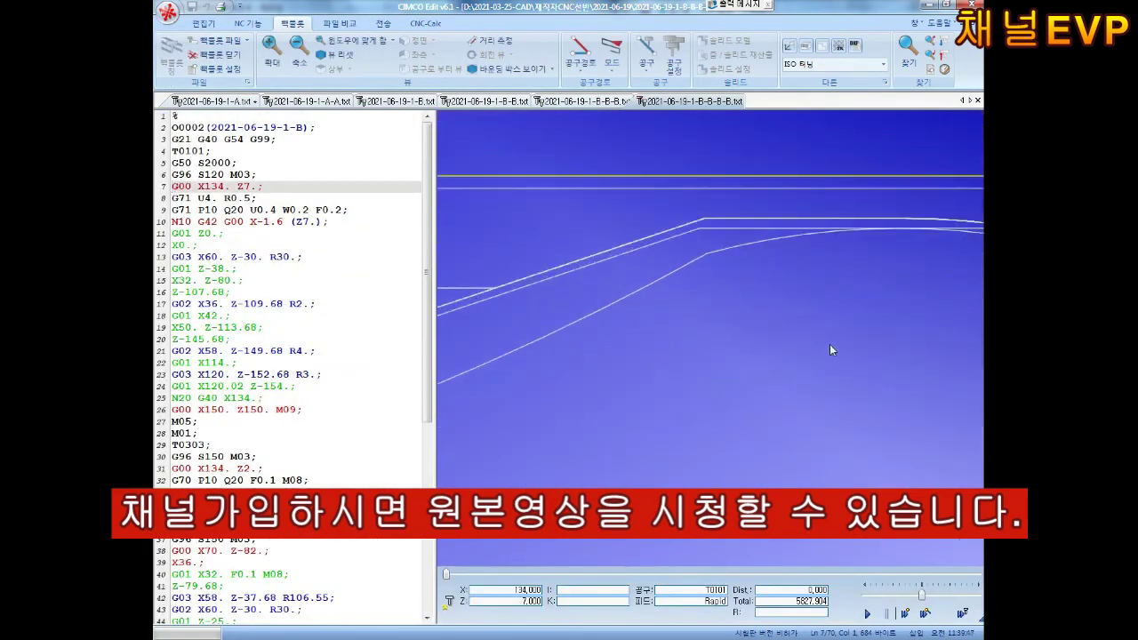
Switch the backplot mode and play the updated program through its T0404 pass
click(610, 54)
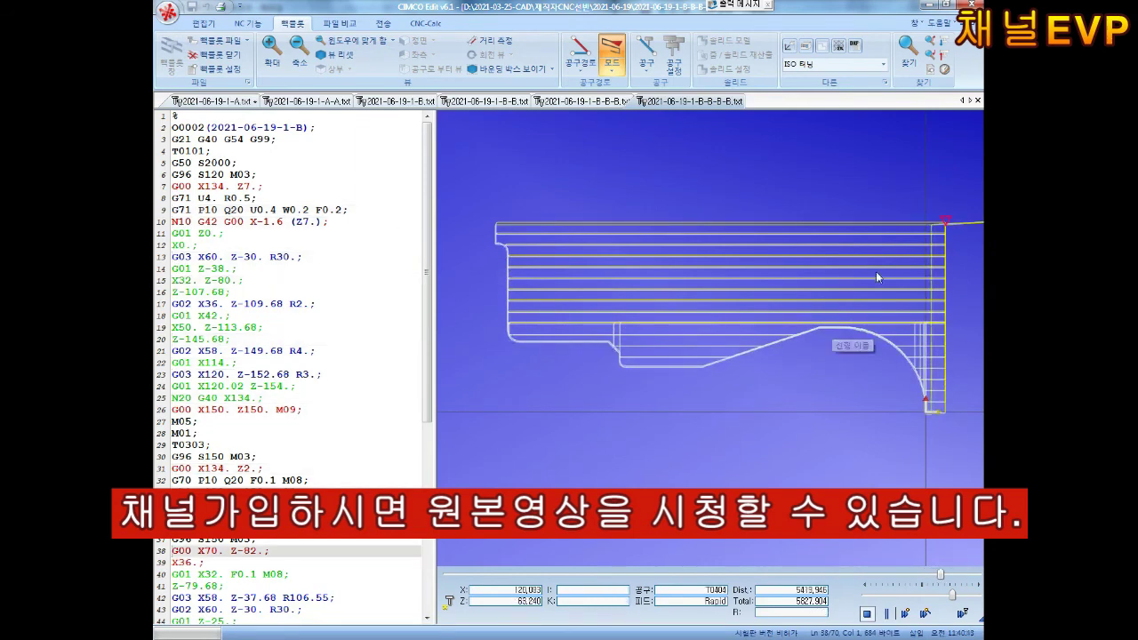
scroll(886, 293, up, 3)
scroll(775, 318, down, 3)
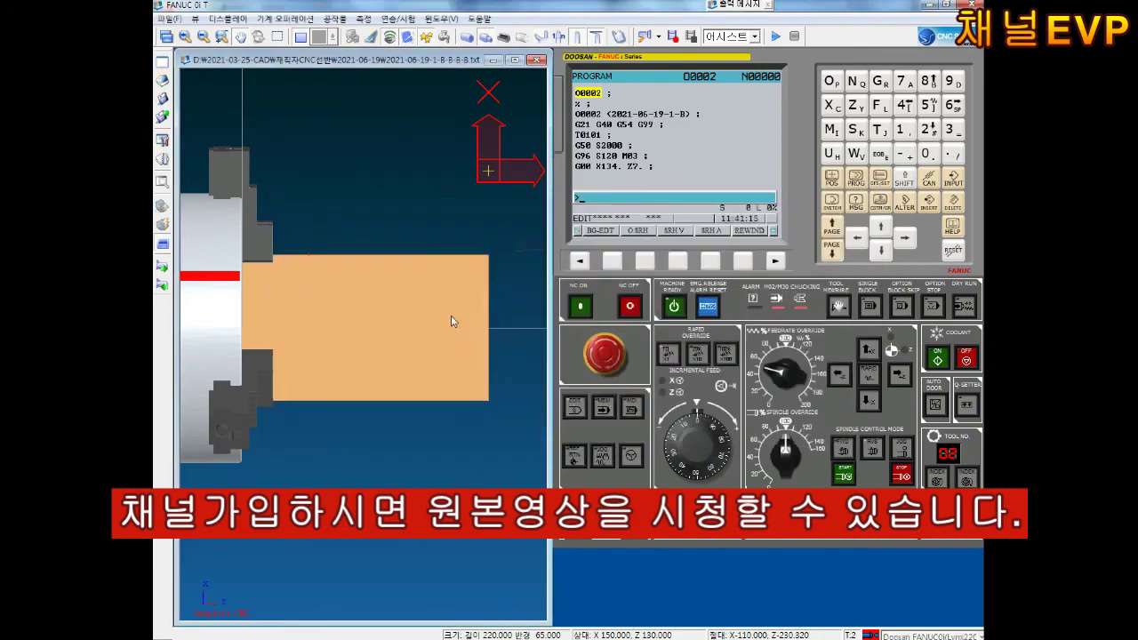
Confirm tool 3's settings and add the tool to the turret
scroll(437, 309, up, 3)
scroll(393, 356, down, 3)
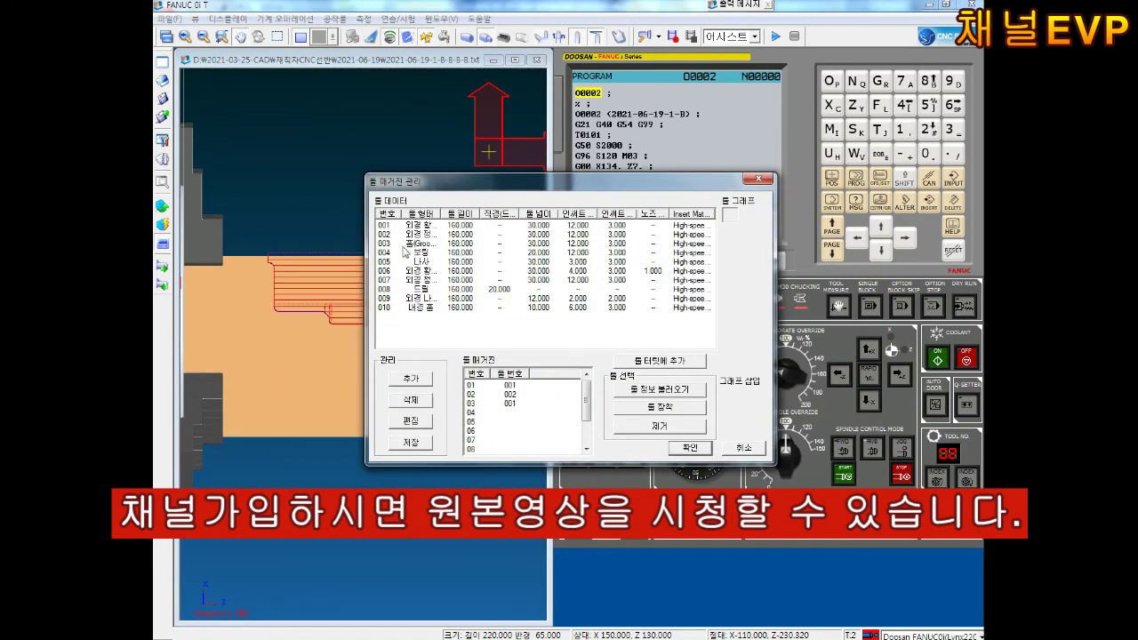
double_click(405, 244)
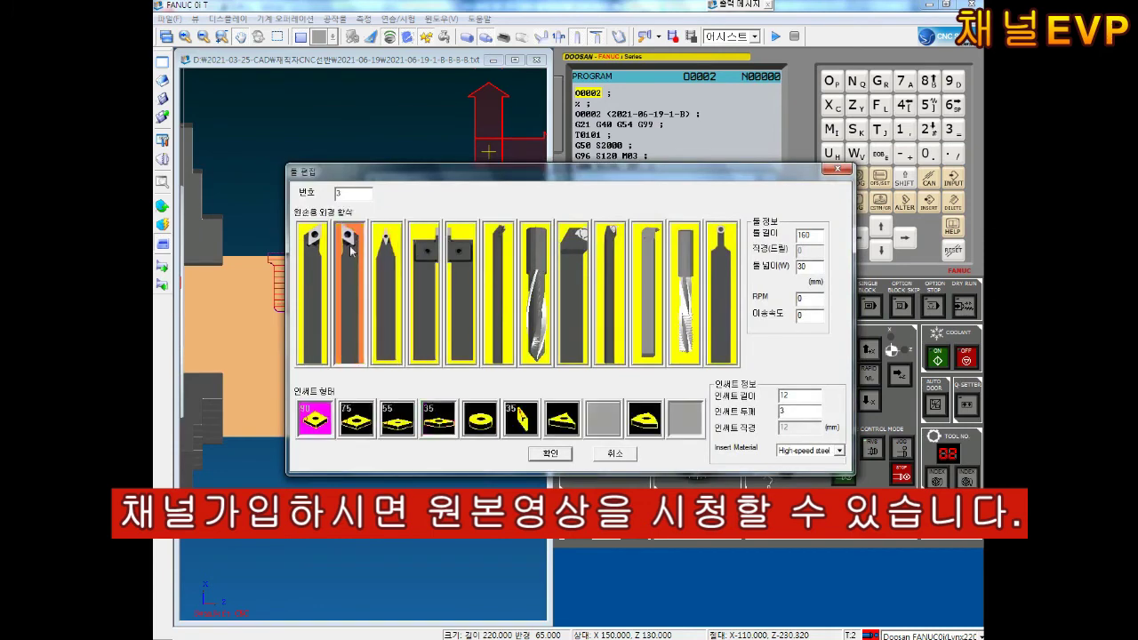
click(551, 454)
click(676, 361)
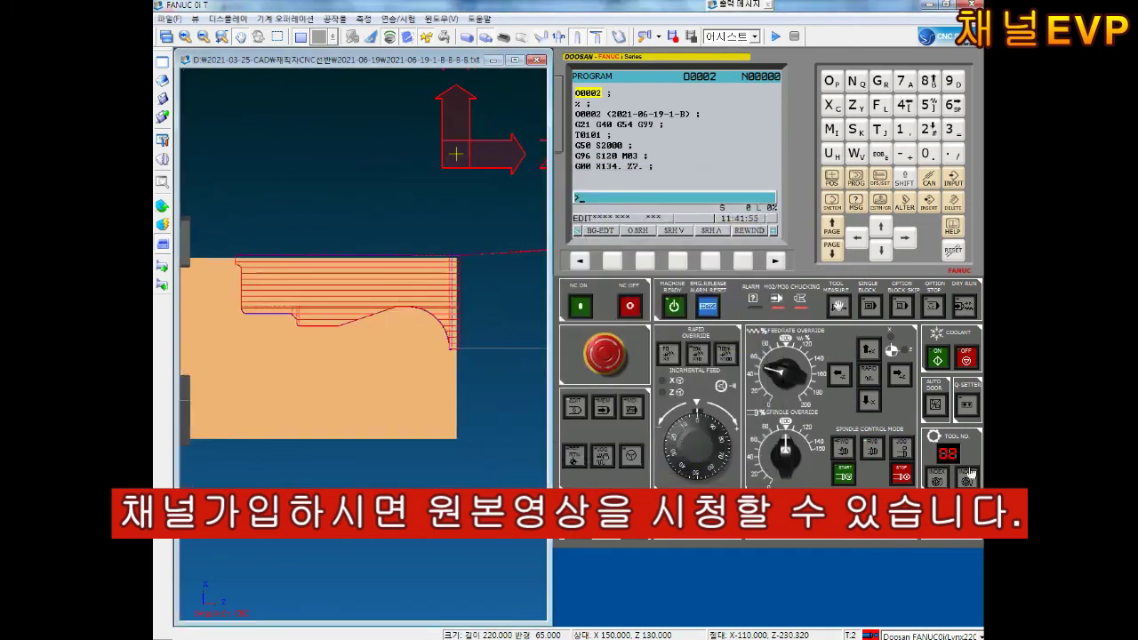
Measure tool 4's Z geometry offset as -34.680 on the OFFSET/GEOM page
right_click(182, 198)
click(204, 224)
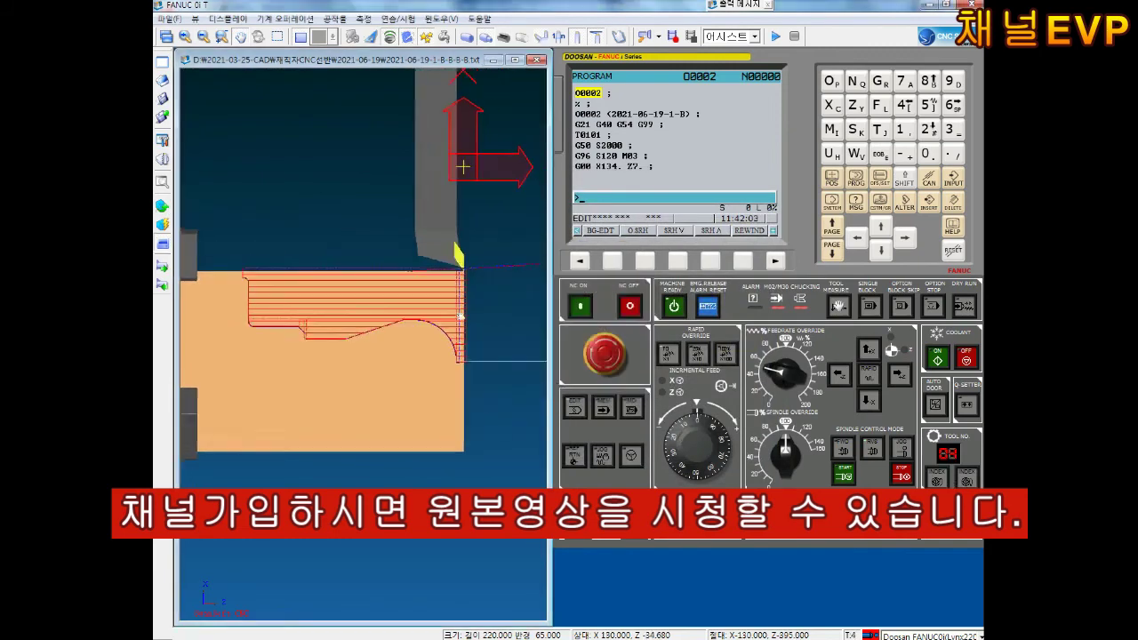
drag(421, 322, 534, 334)
click(877, 183)
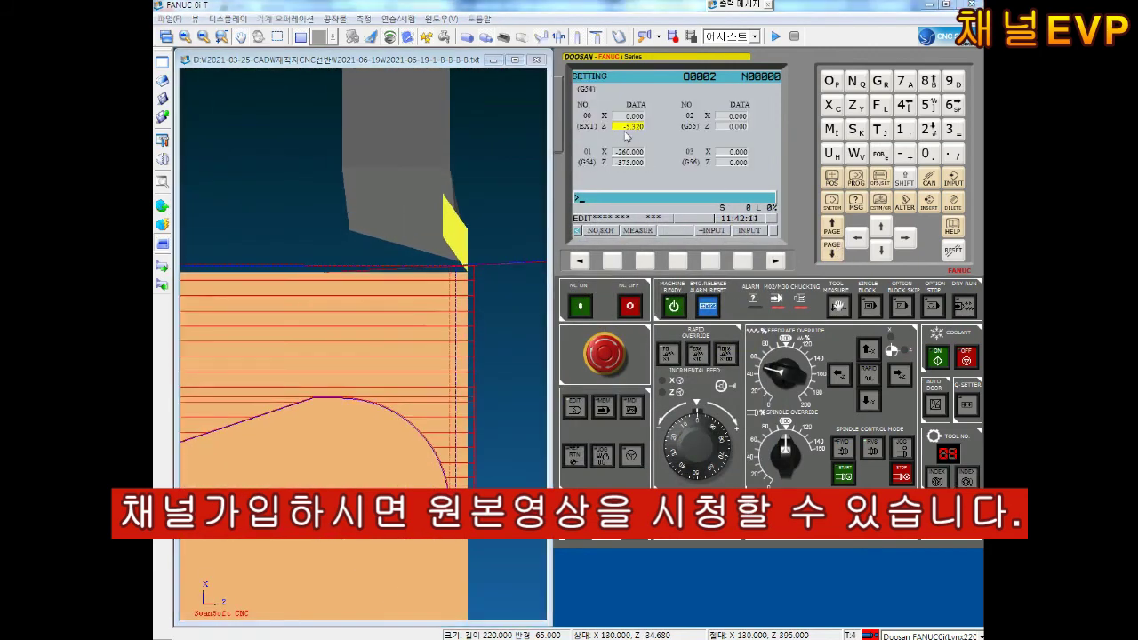
click(930, 157)
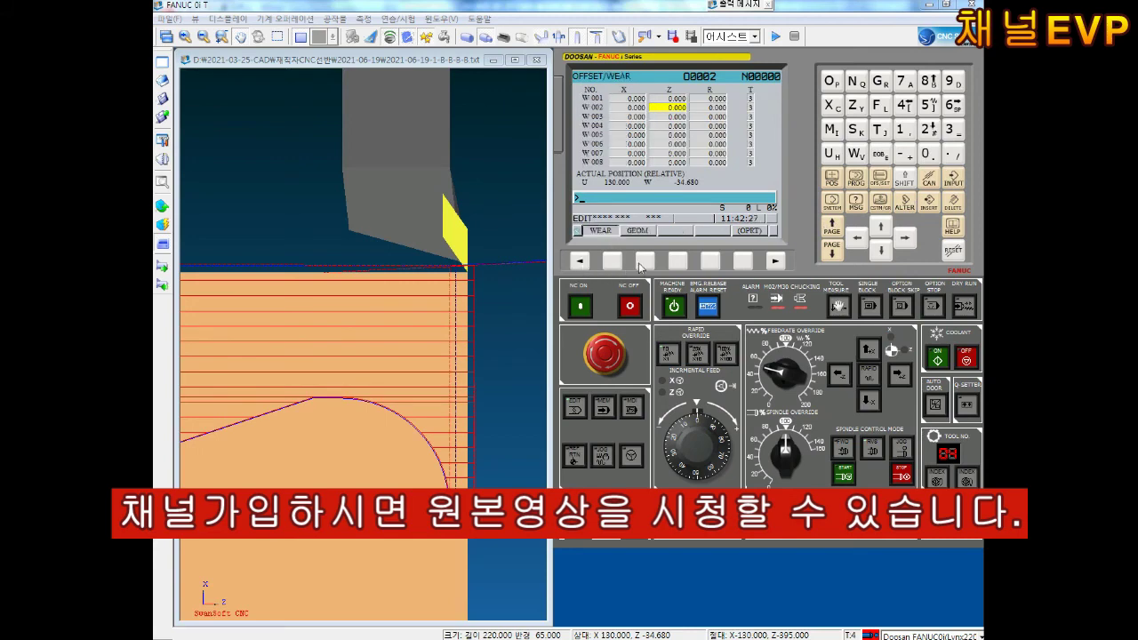
click(647, 261)
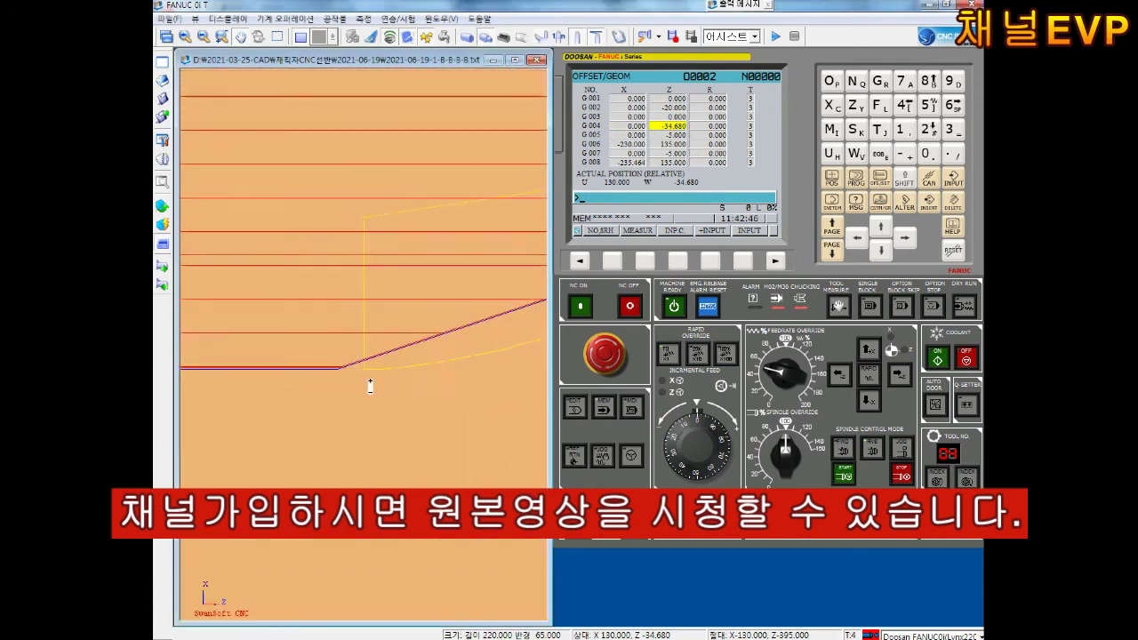
scroll(368, 386, down, 3)
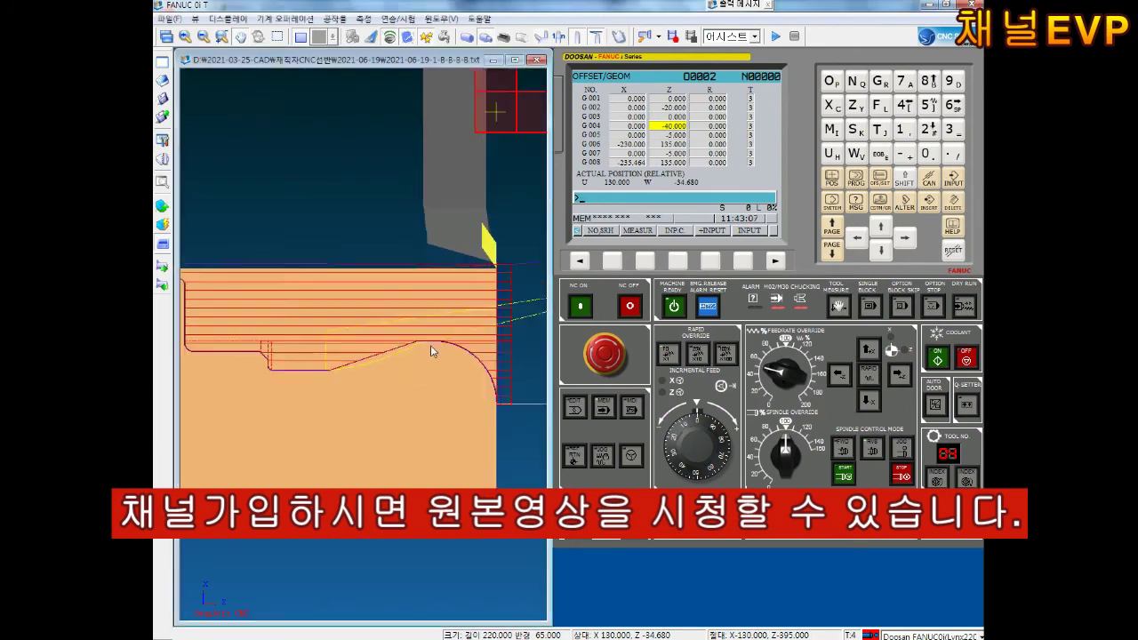
Set G004 Z to -40.000 and run O0002 in MEM mode through the T0404 finish
scroll(430, 351, up, 2)
scroll(446, 343, up, 2)
scroll(246, 359, up, 2)
scroll(393, 330, up, 2)
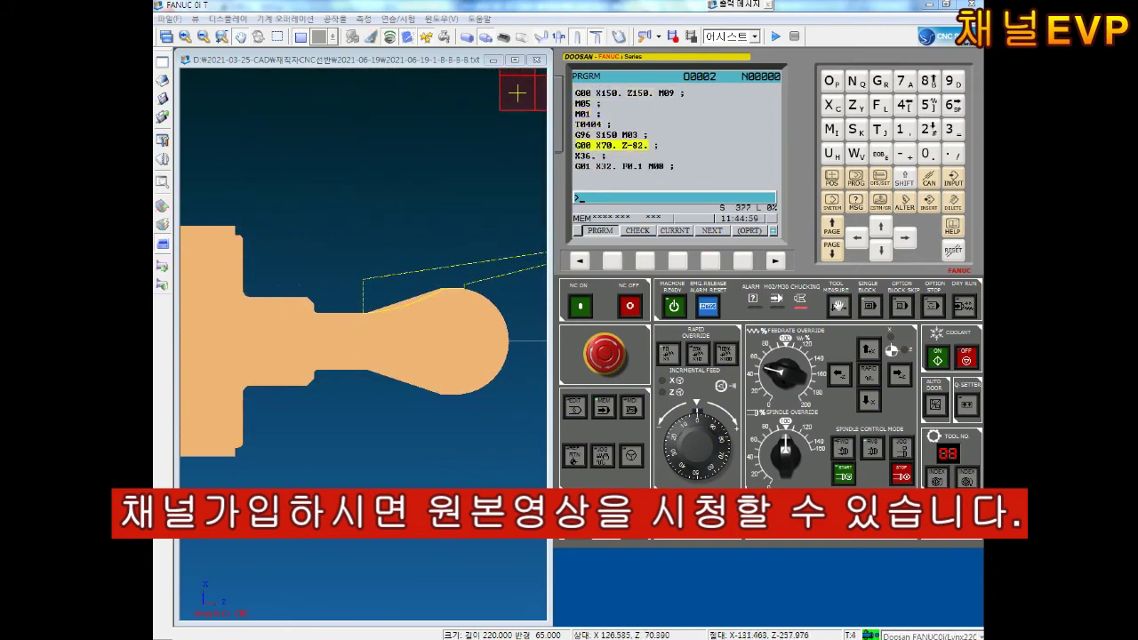
scroll(364, 338, up, 5)
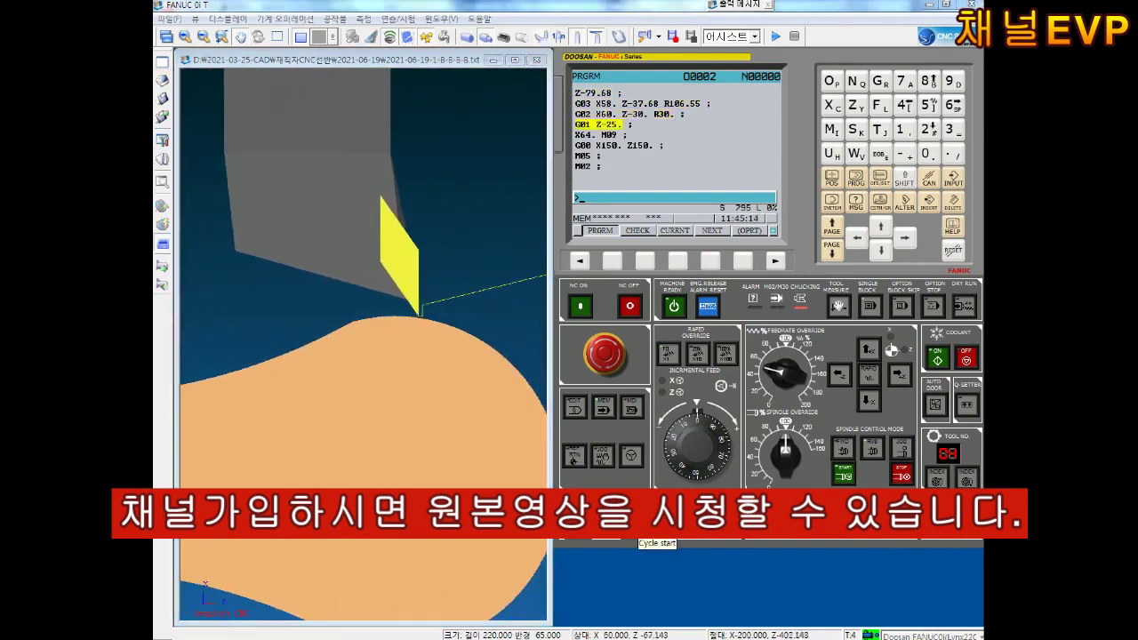
scroll(423, 429, down, 5)
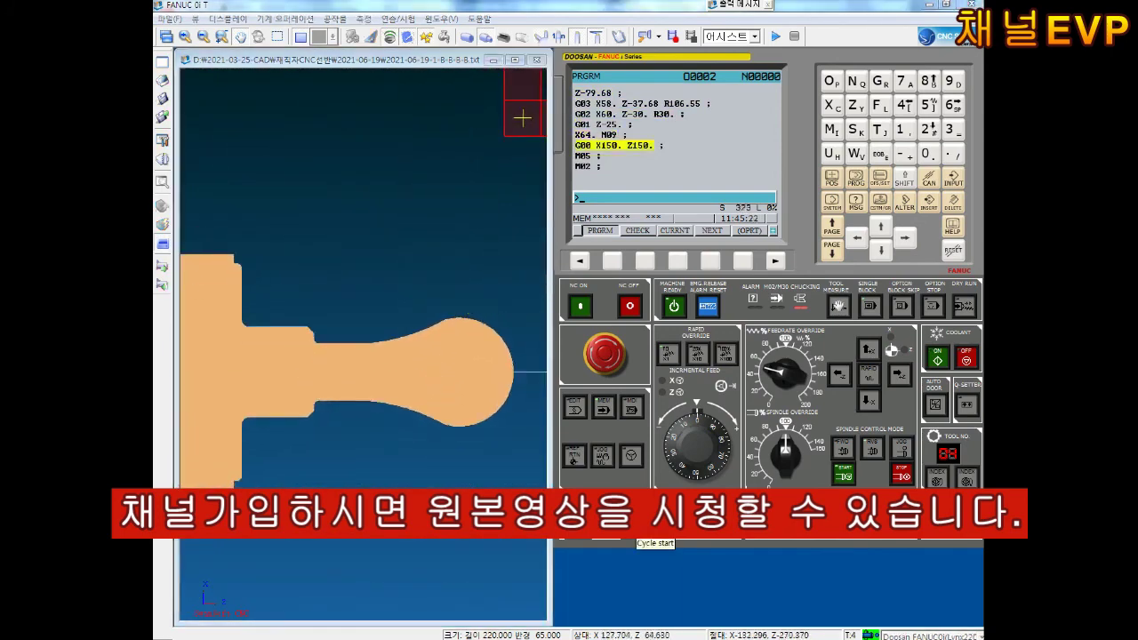
scroll(522, 118, down, 3)
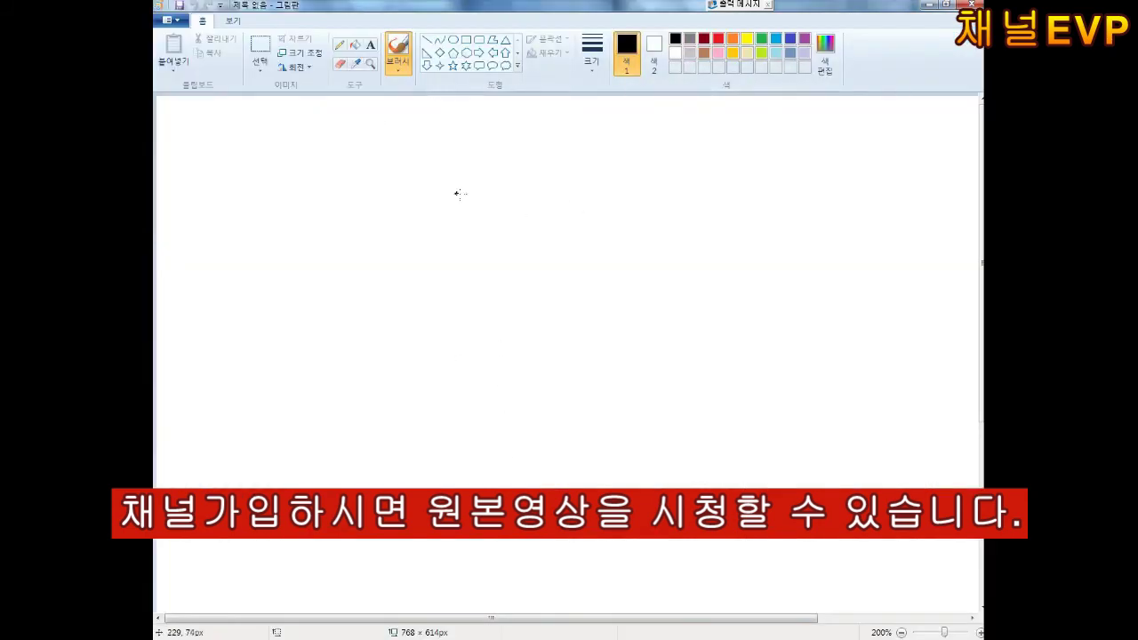
Sketch the stepped part outline in black with red and green cutting-direction marks
mouse_move(404, 141)
mouse_down()
mouse_move(393, 449)
mouse_move(469, 487)
mouse_up()
drag(389, 443, 389, 487)
click(718, 38)
drag(404, 107, 495, 146)
drag(336, 160, 348, 487)
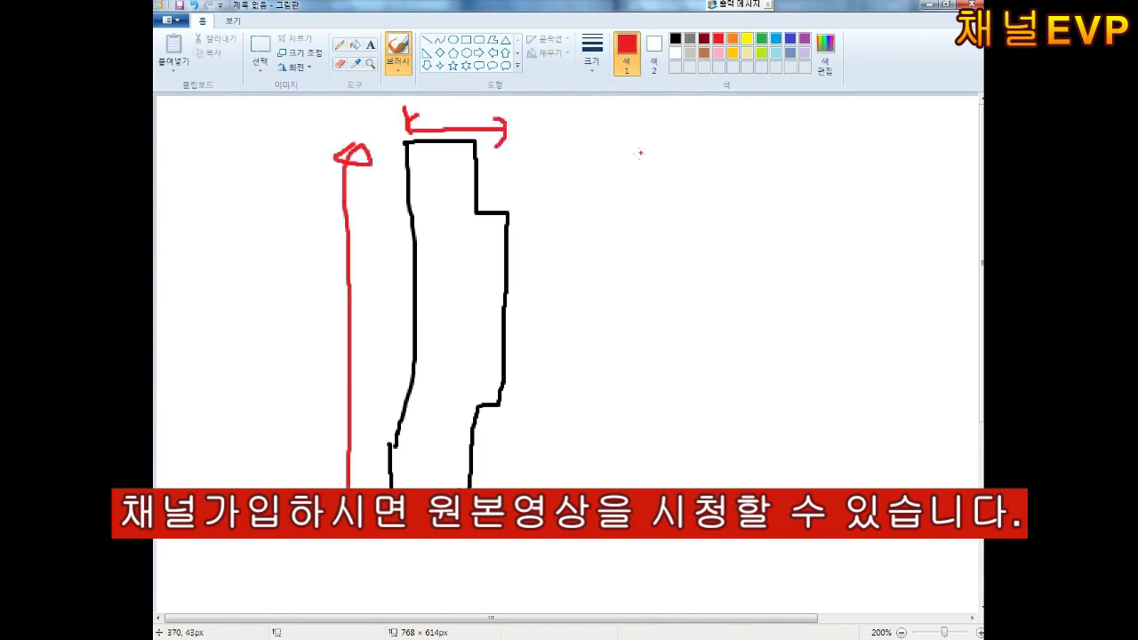
click(761, 38)
mouse_move(730, 158)
mouse_down()
mouse_move(762, 157)
mouse_move(731, 169)
mouse_move(734, 197)
mouse_move(765, 214)
mouse_move(747, 223)
mouse_up()
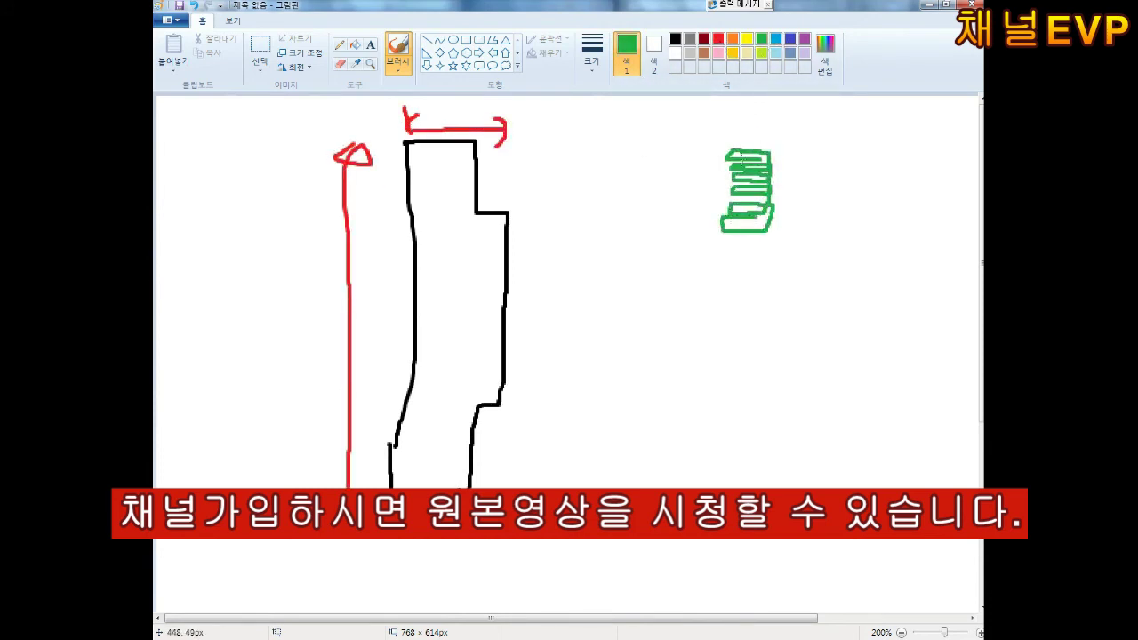
drag(604, 120, 602, 310)
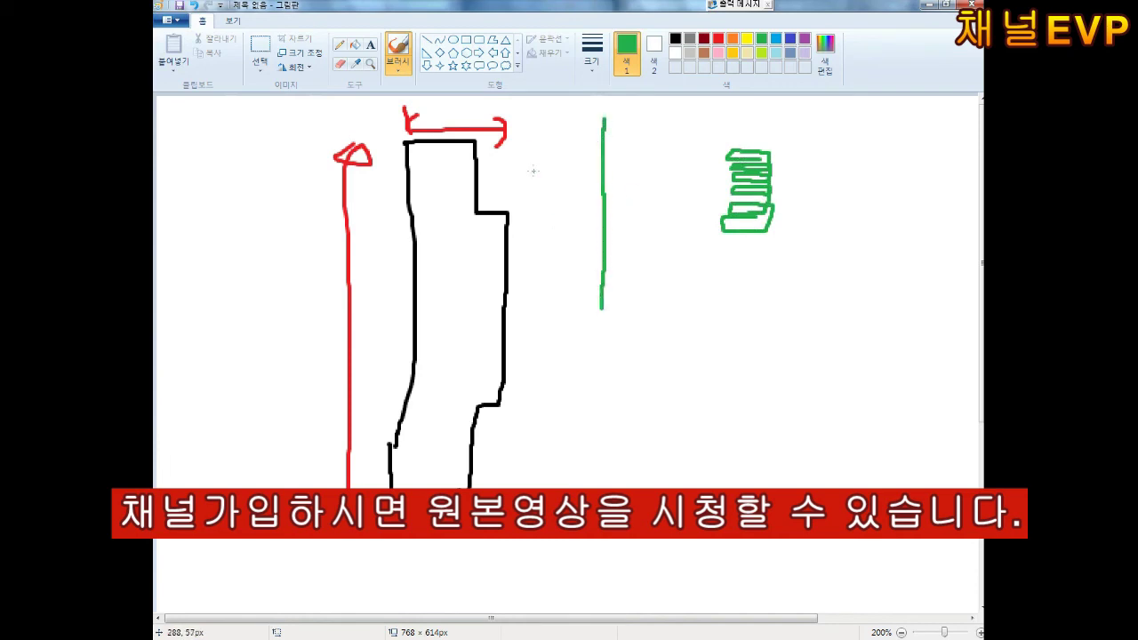
mouse_move(523, 115)
mouse_down()
mouse_move(514, 284)
mouse_move(536, 114)
mouse_move(505, 209)
mouse_move(491, 178)
mouse_move(495, 197)
mouse_up()
click(718, 38)
mouse_move(852, 336)
mouse_down()
mouse_move(687, 377)
mouse_move(724, 400)
mouse_up()
mouse_move(632, 340)
mouse_down()
mouse_move(623, 476)
mouse_move(591, 338)
mouse_move(583, 488)
mouse_up()
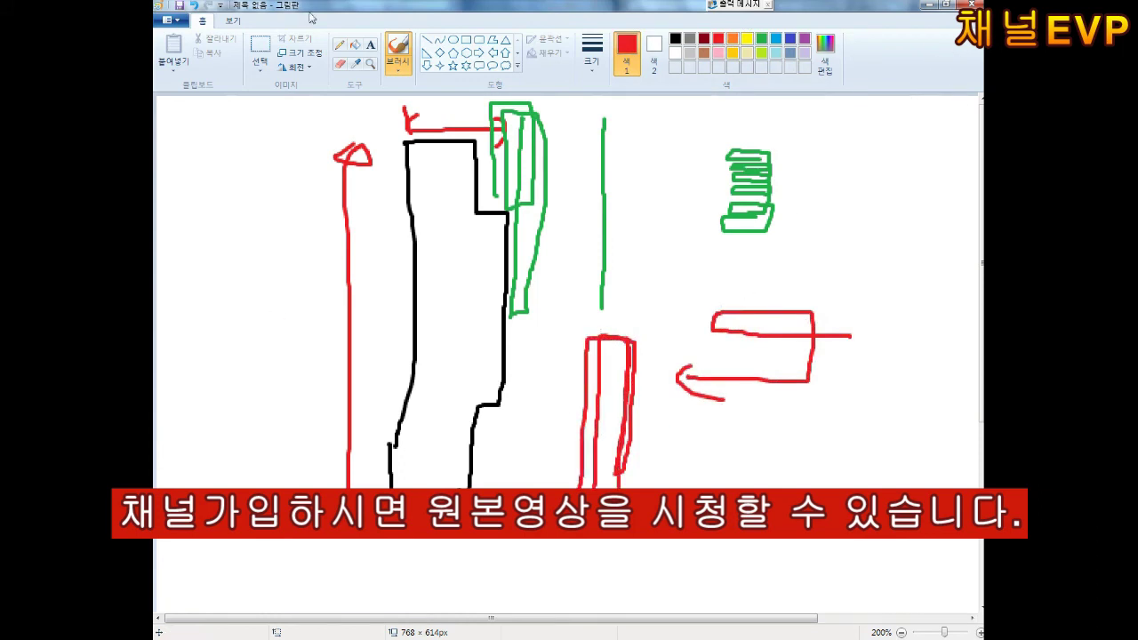
Discard the sketch and redraw the stepped rough-facing path with a tool circle in black
key(ctrl+n)
key(n)
mouse_move(792, 459)
mouse_down()
mouse_move(780, 469)
mouse_move(607, 321)
mouse_move(546, 237)
mouse_up()
drag(526, 260, 584, 260)
mouse_move(817, 138)
mouse_down()
mouse_move(817, 245)
mouse_move(845, 215)
mouse_up()
mouse_move(307, 174)
mouse_down()
mouse_move(293, 182)
mouse_move(312, 214)
mouse_move(463, 418)
mouse_move(554, 427)
mouse_up()
drag(538, 407, 530, 462)
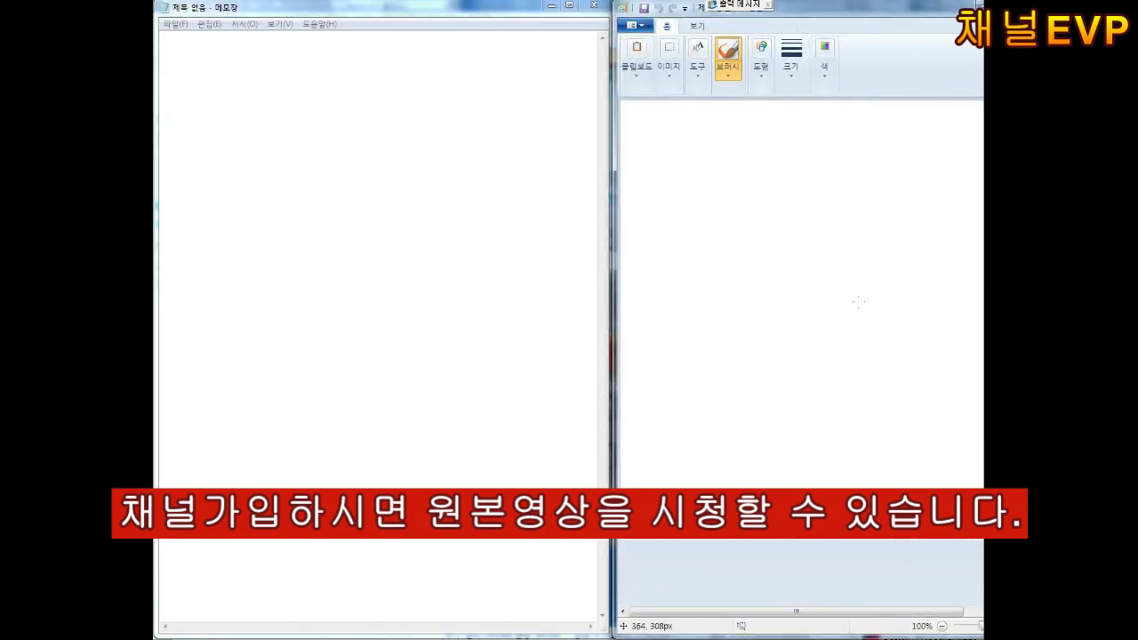
Sketch the staircase facing path in Paint with a depth label and circled tool start point
mouse_move(794, 115)
mouse_down()
mouse_move(794, 141)
mouse_move(829, 132)
mouse_up()
drag(820, 123, 818, 141)
drag(836, 121, 843, 125)
mouse_move(750, 263)
mouse_down()
mouse_move(785, 185)
mouse_move(838, 179)
mouse_move(782, 185)
mouse_up()
drag(795, 142, 784, 183)
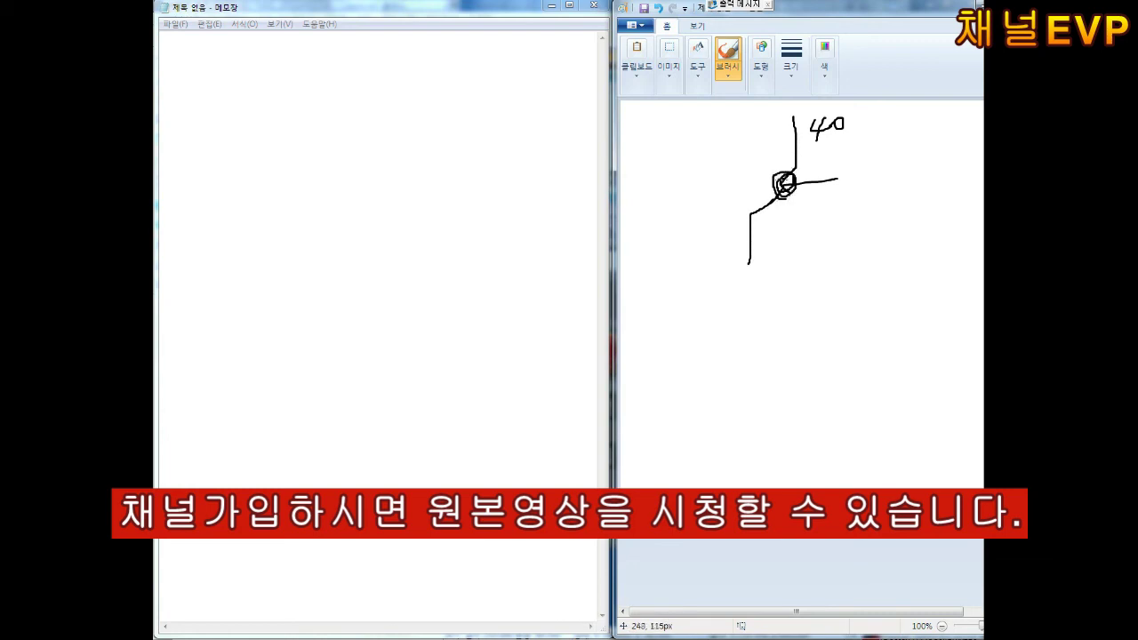
mouse_move(781, 133)
mouse_down()
mouse_move(790, 152)
mouse_move(690, 346)
mouse_move(638, 347)
mouse_up()
drag(656, 331, 660, 383)
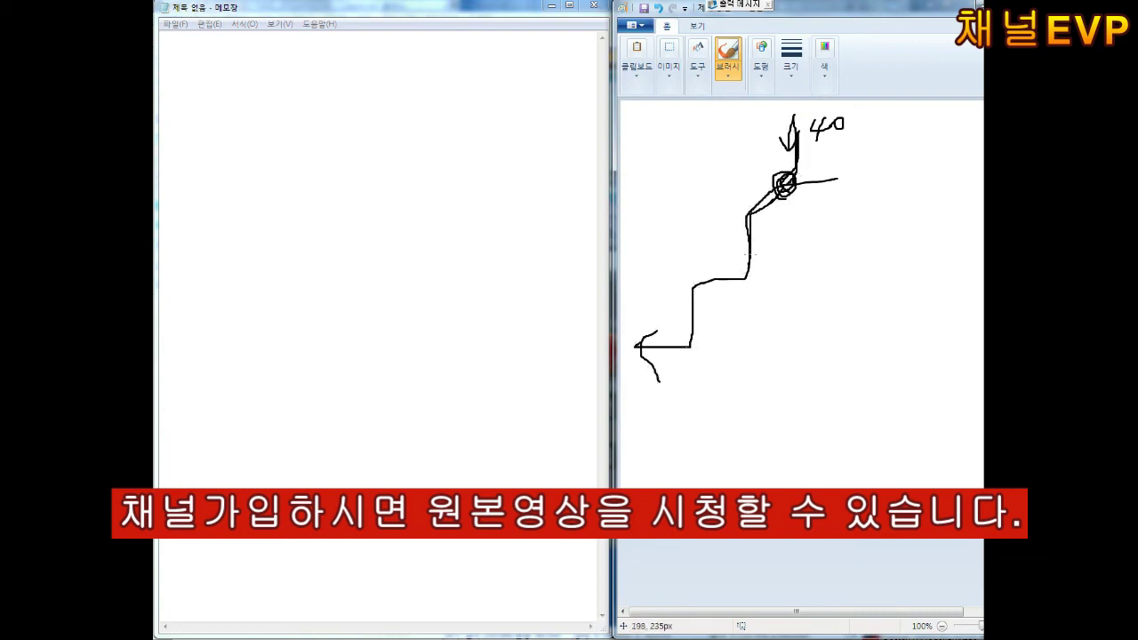
click(233, 54)
text(%)
key(Return)
text(O0003(2)
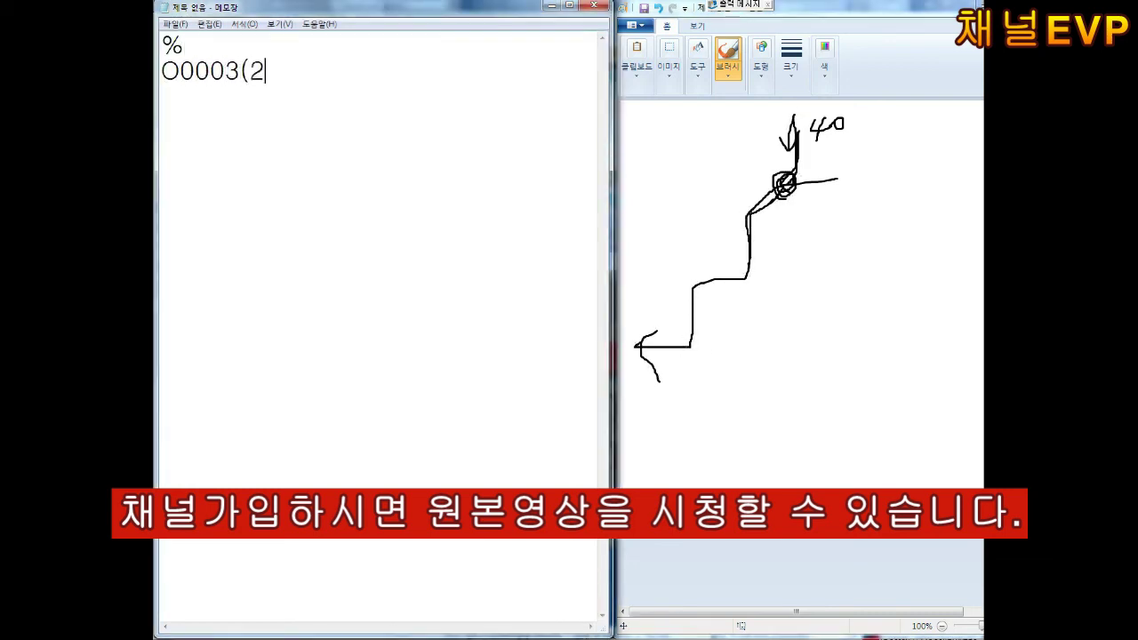
text(021-06-19-3-A);)
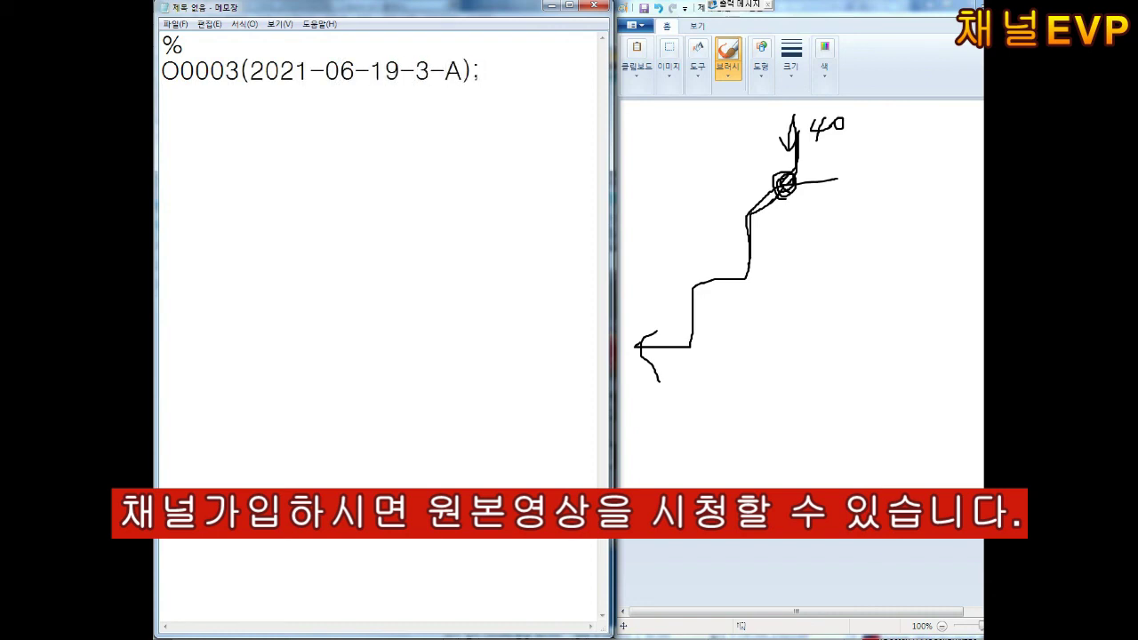
key(Return)
text(G21 G40 G54 G99;)
key(Return)
text(T0101;)
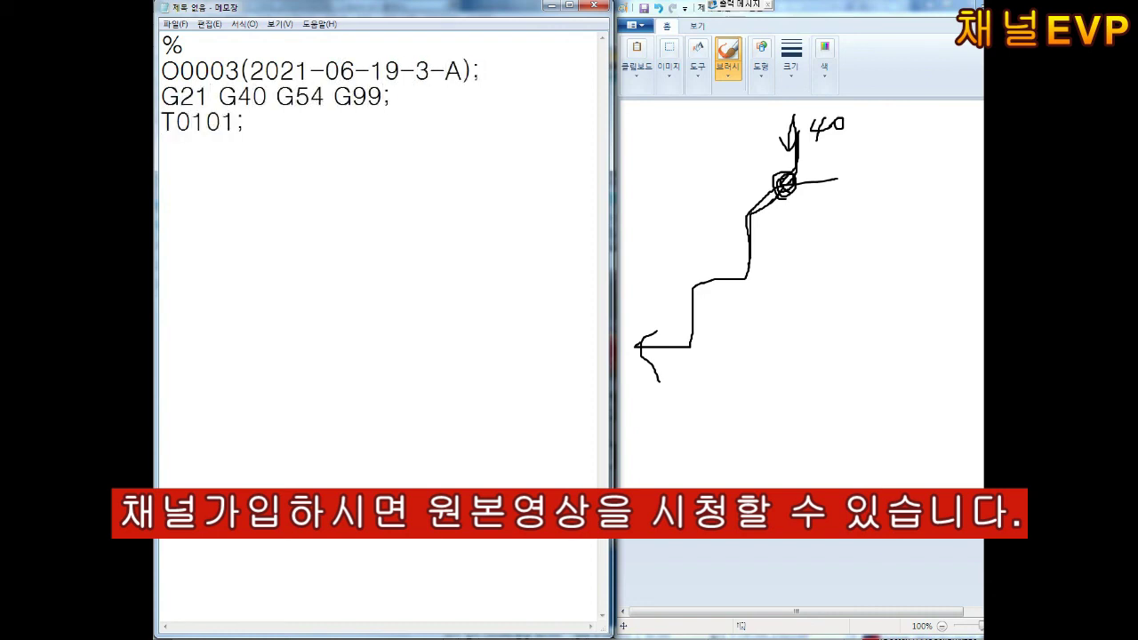
text( G50 S2000; G96 S120 M03;)
key(Return)
text(G00 X1547)
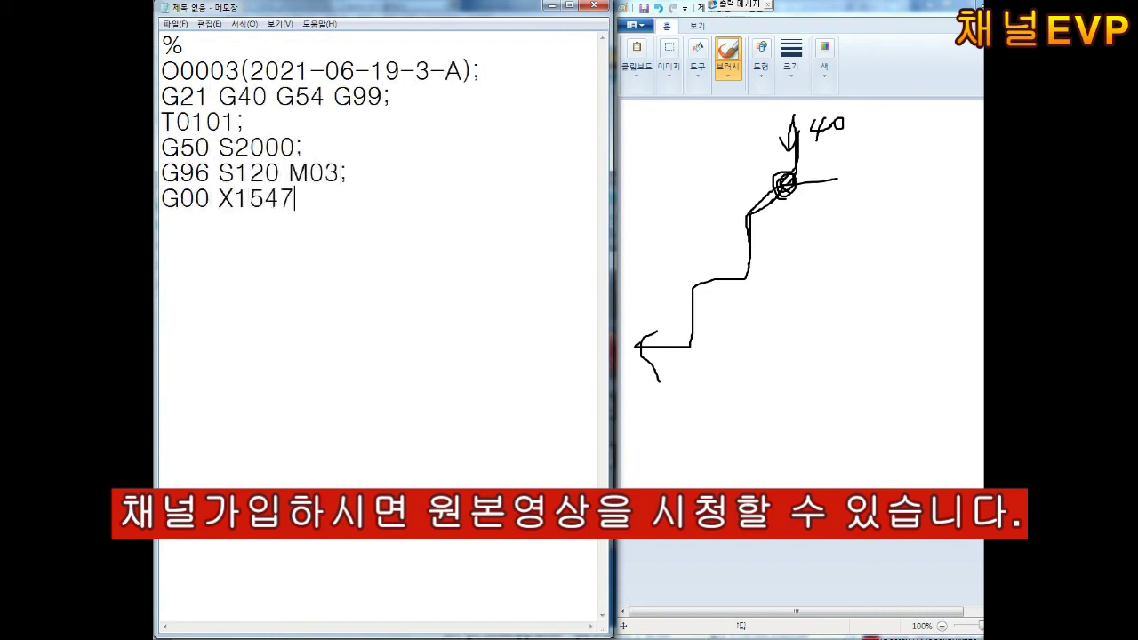
text(. Z2.;)
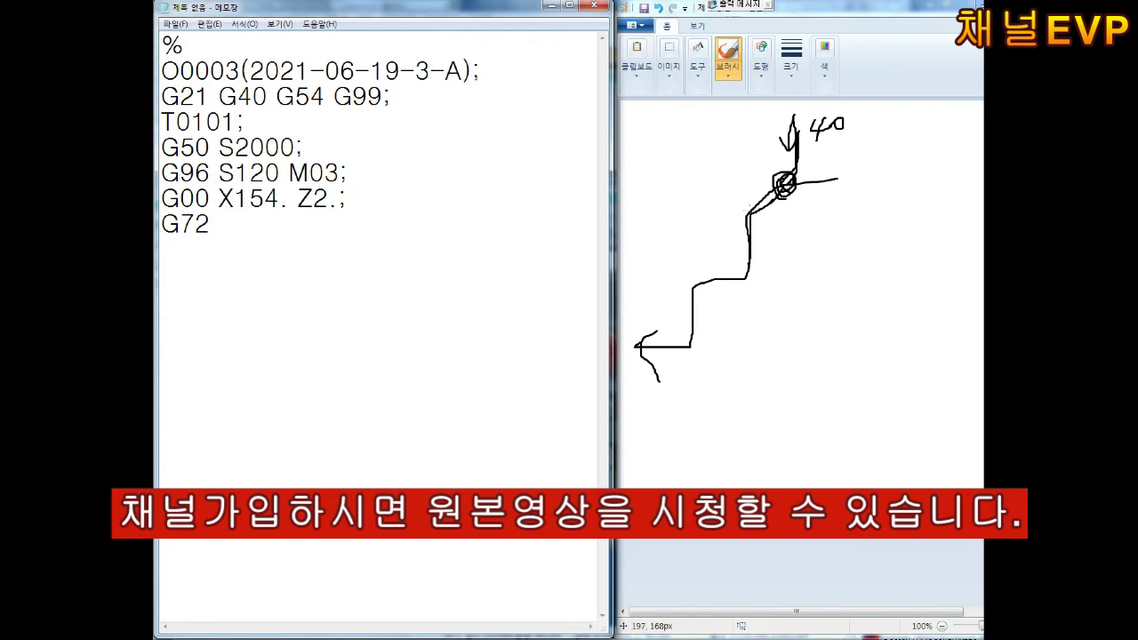
text(G72 U)
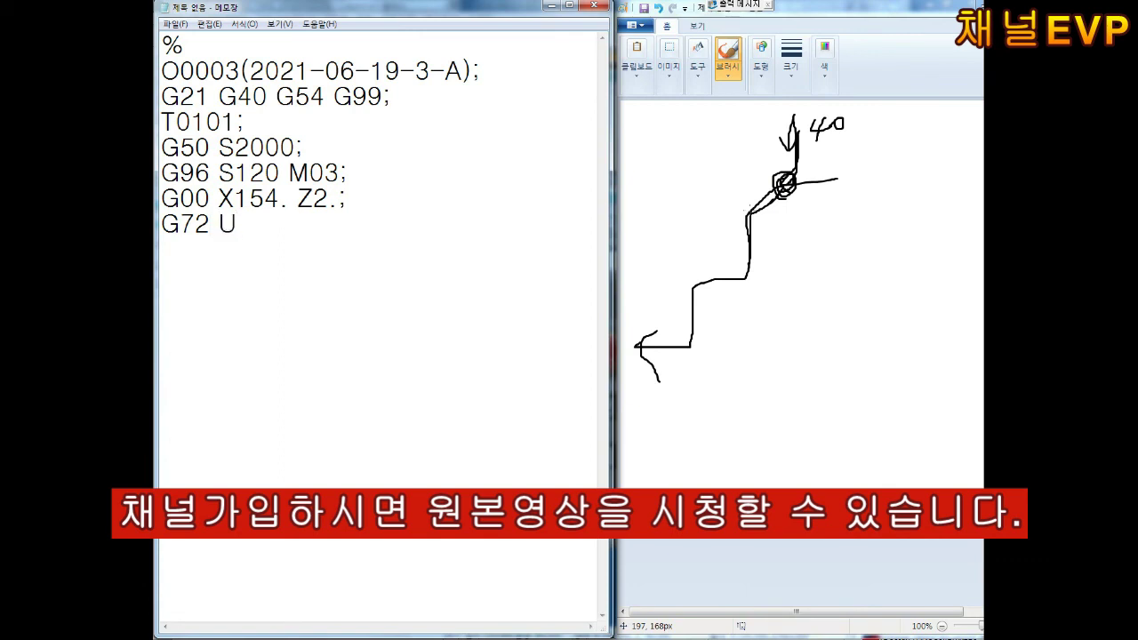
Note 'G71 U <- X, G72 W <- Z' and sketch the facing direction arrows and pass lines
key(Return)
text(G71 U <- )
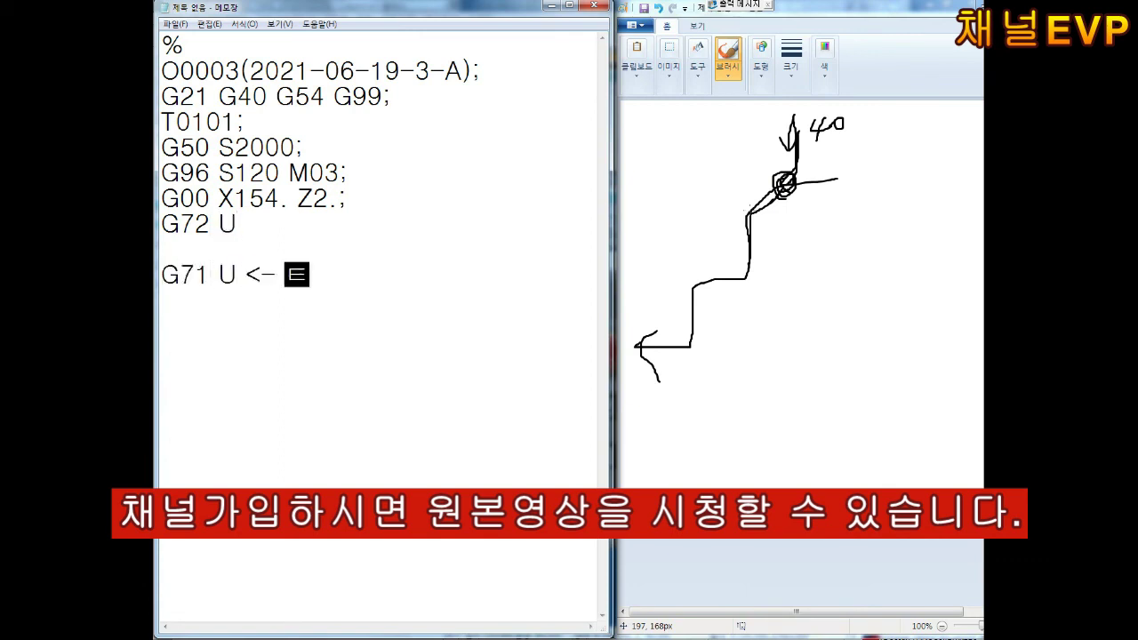
text(X )
text(G72)
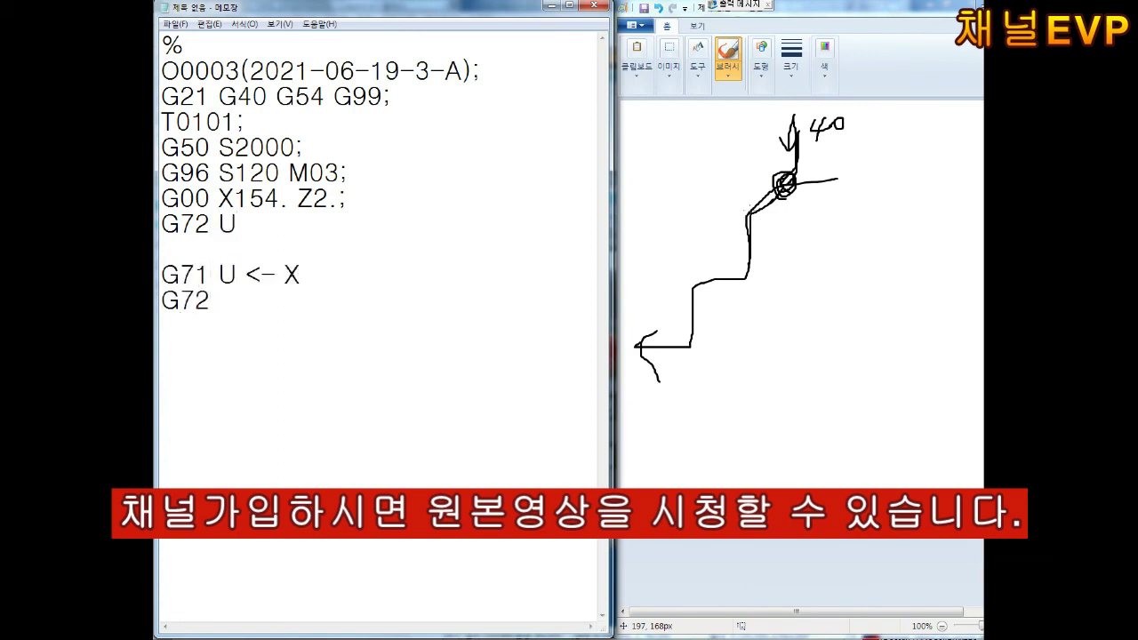
text( W <- Z)
drag(906, 233, 867, 245)
drag(893, 280, 845, 300)
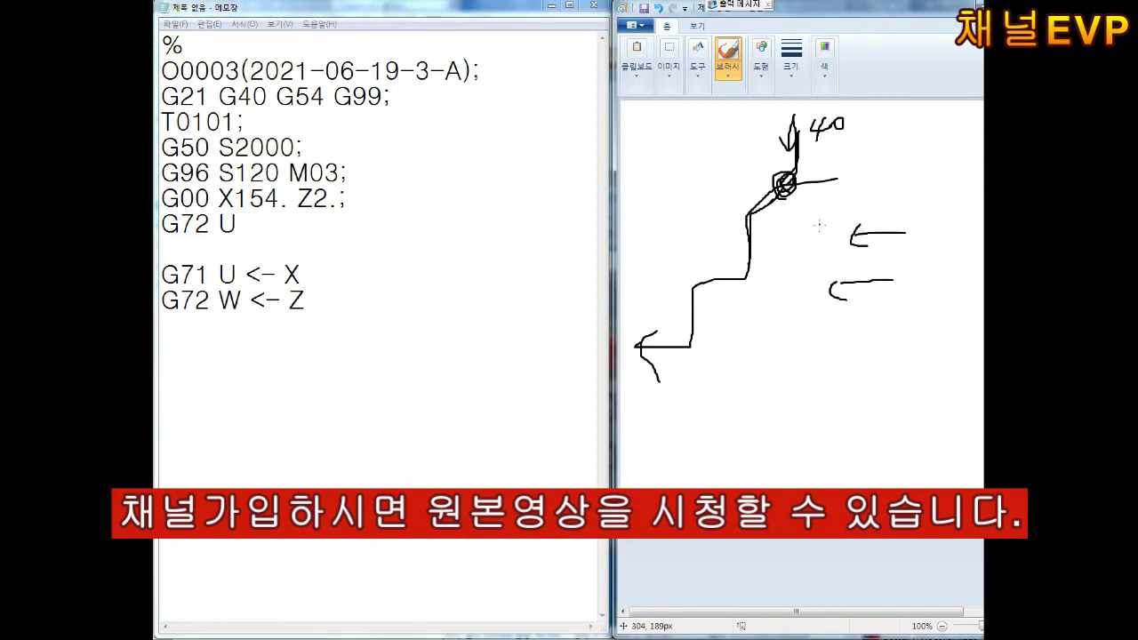
drag(820, 216, 813, 336)
drag(788, 228, 772, 336)
drag(760, 298, 756, 410)
drag(809, 363, 747, 382)
Write the G72 W2. R0.5 M08 and G72 P10 Q20 U0.4 W0.2 F0.2 cycle blocks
click(238, 224)
key(BackSpace)
text(W2.)
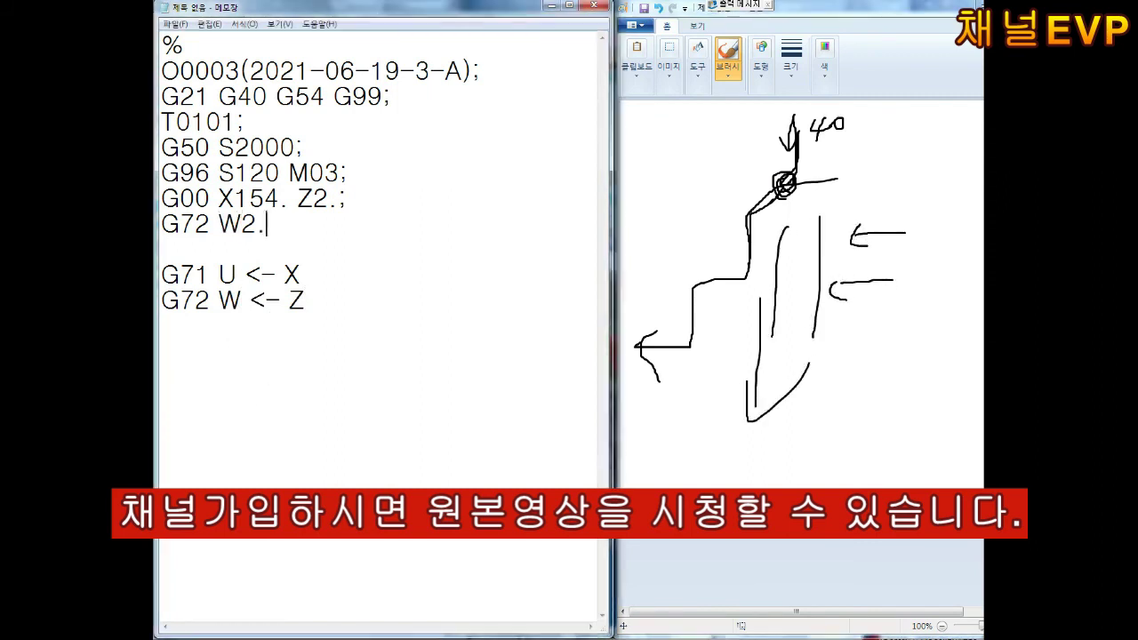
text( R0.5 ;M08)
key(End)
key(Return)
key(Return)
key(Return)
key(Up)
key(Up)
key(Up)
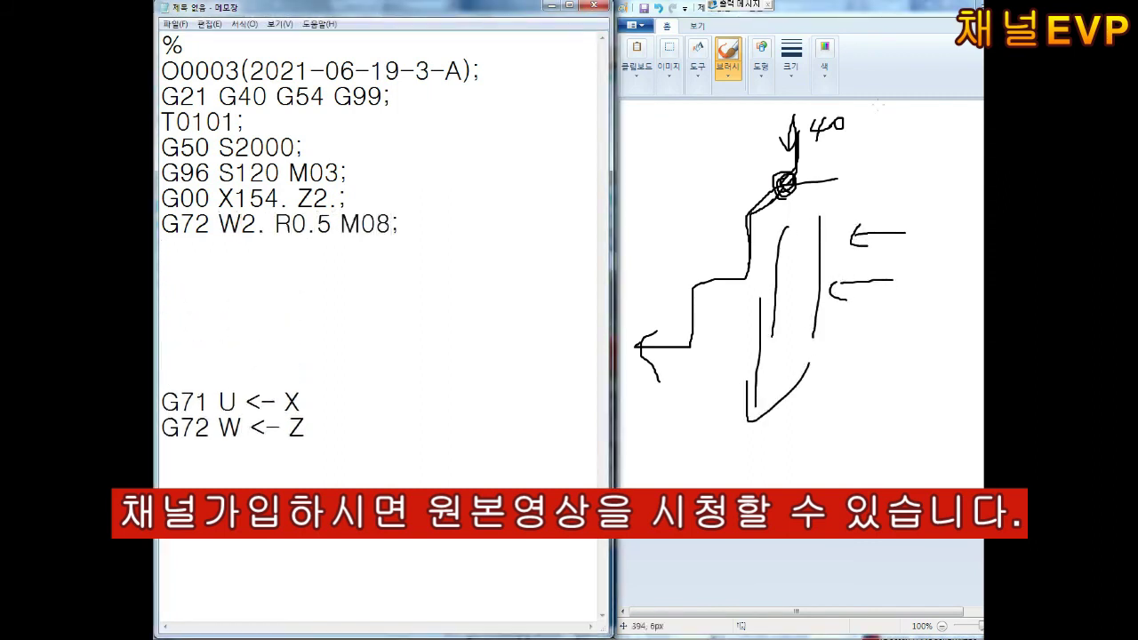
text(G72 P10 Q20 U0.4 W0.2 F0.2;)
key(Return)
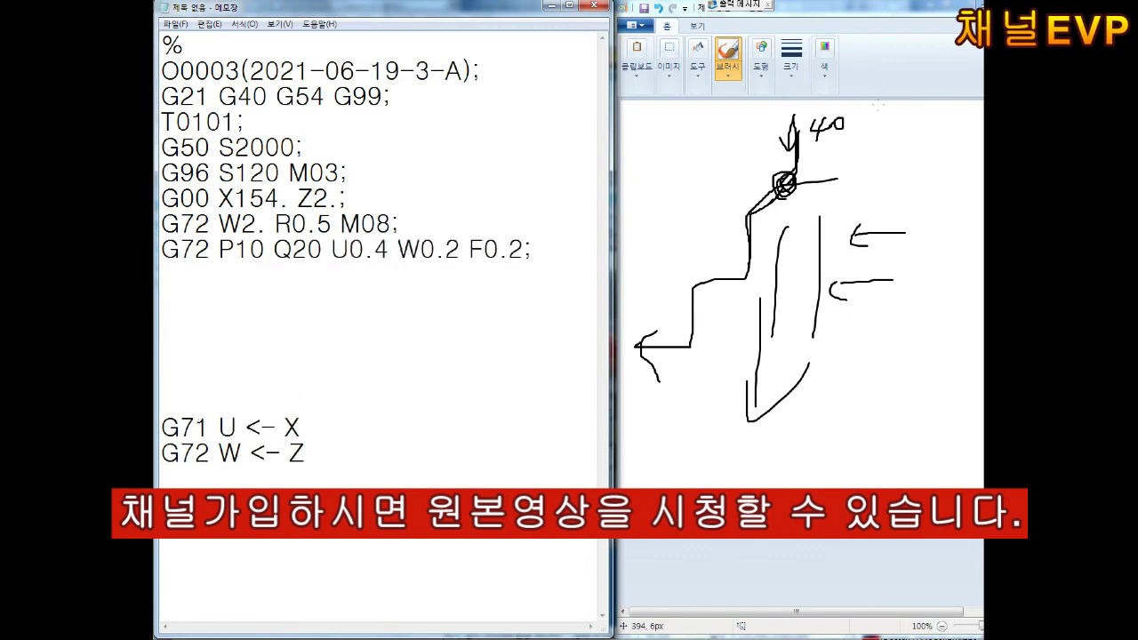
Begin the N10 block and sketch the finishing path with tool-nose compensation arrows on a cleared canvas
text(N10 G41)
click(633, 24)
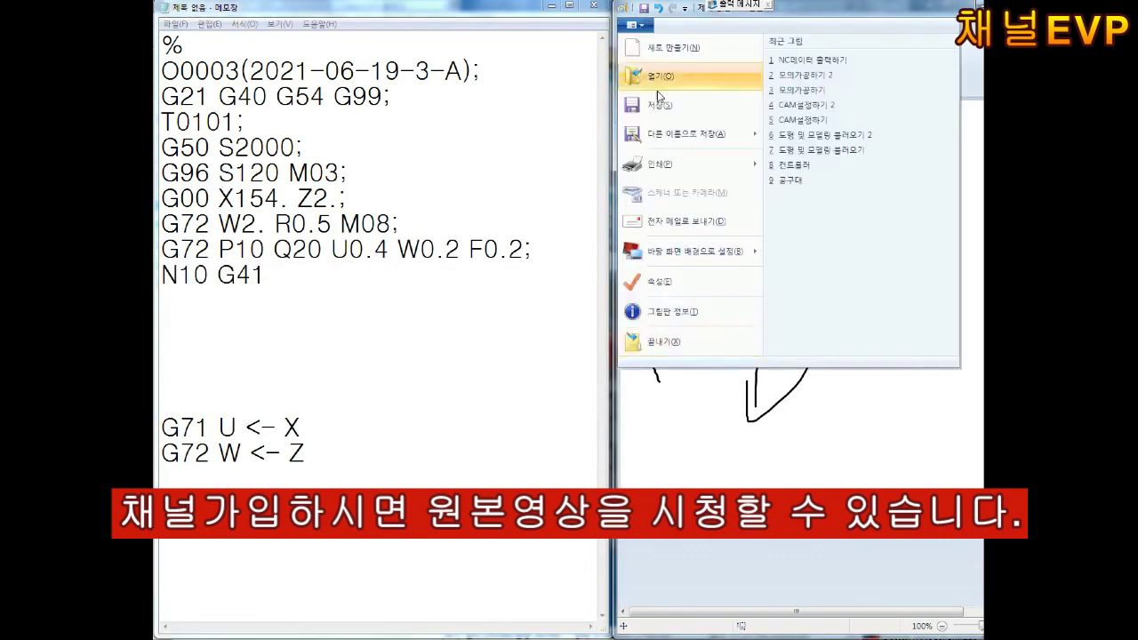
click(667, 46)
drag(678, 129, 820, 332)
drag(721, 229, 744, 224)
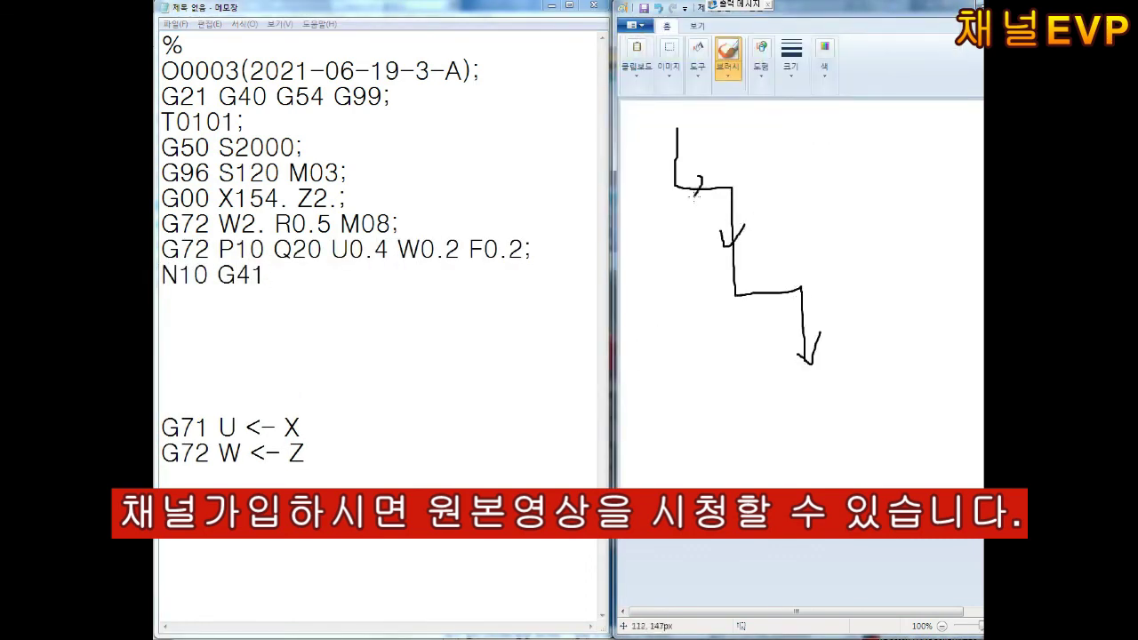
drag(669, 144, 685, 148)
mouse_move(690, 105)
mouse_down()
mouse_move(729, 129)
mouse_move(680, 174)
mouse_up()
mouse_move(669, 159)
mouse_down()
mouse_move(691, 164)
mouse_move(742, 124)
mouse_up()
drag(722, 113, 731, 144)
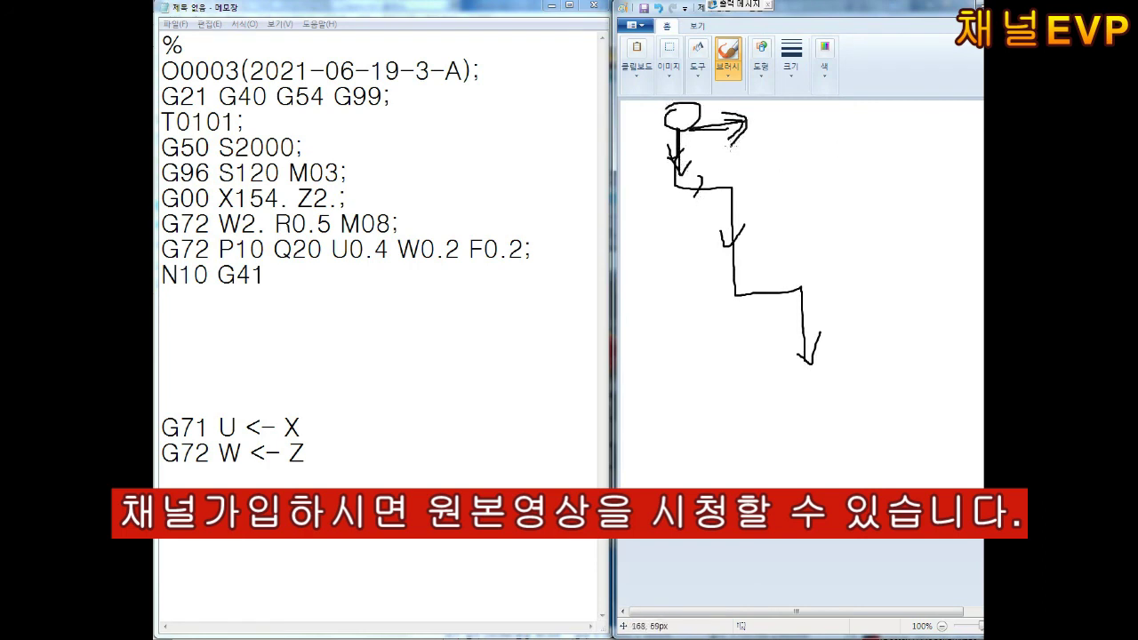
mouse_move(795, 180)
mouse_down()
mouse_move(792, 153)
mouse_move(805, 147)
mouse_up()
mouse_move(775, 123)
mouse_down()
mouse_move(788, 134)
mouse_move(834, 105)
mouse_up()
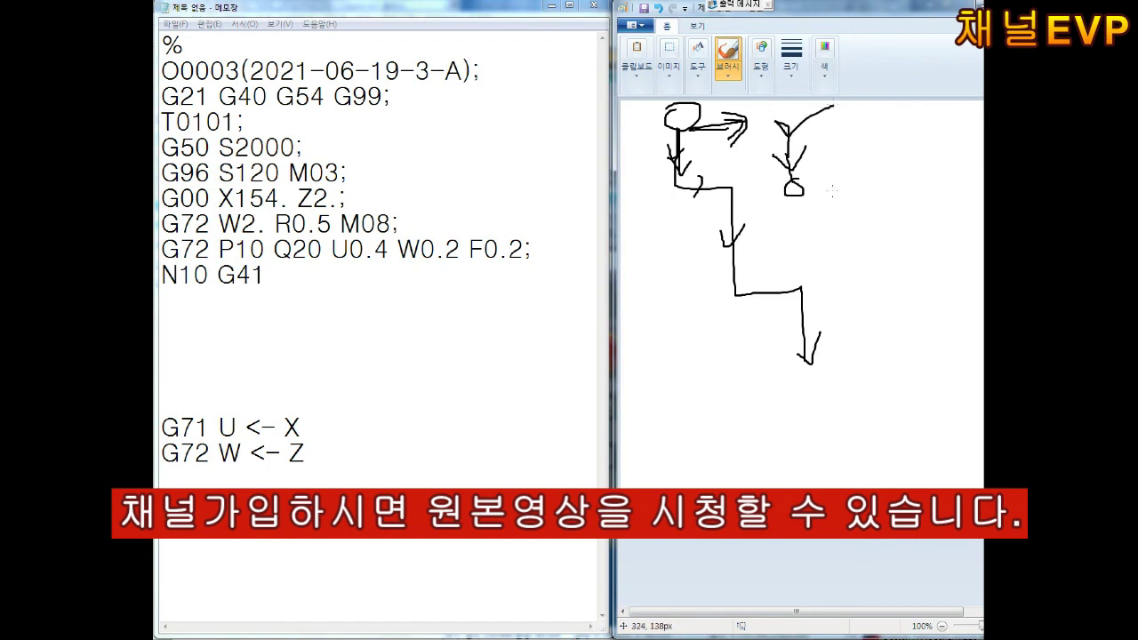
drag(872, 196, 873, 266)
drag(911, 180, 911, 258)
Complete N10 G41 G00 X154. Z-55. and add the G01 X140. block
click(289, 278)
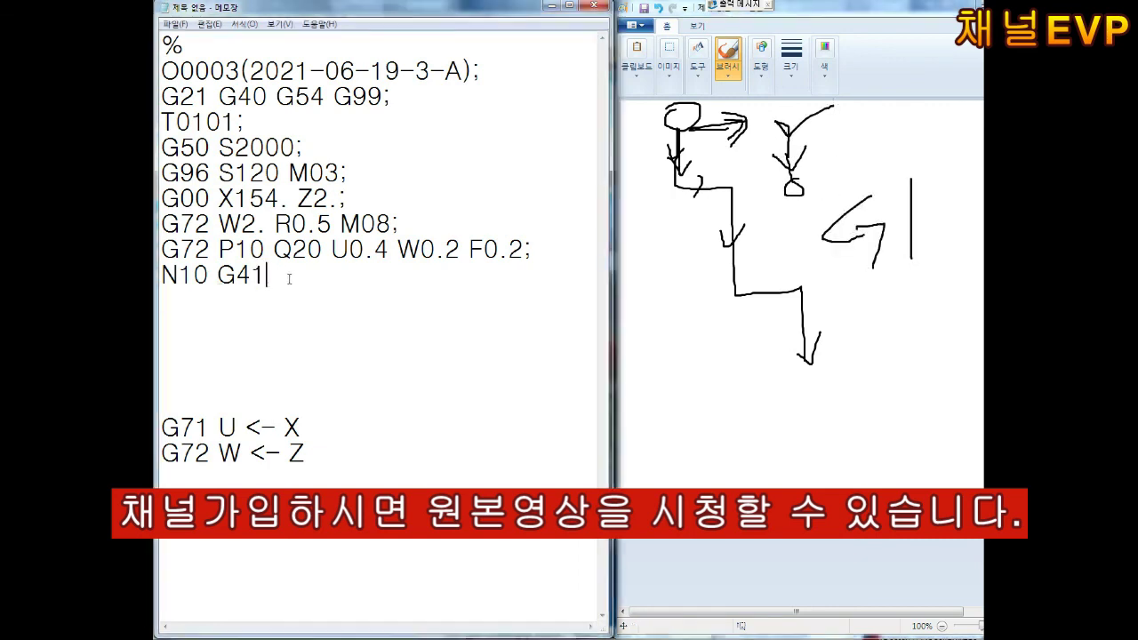
text(G00 X154. )
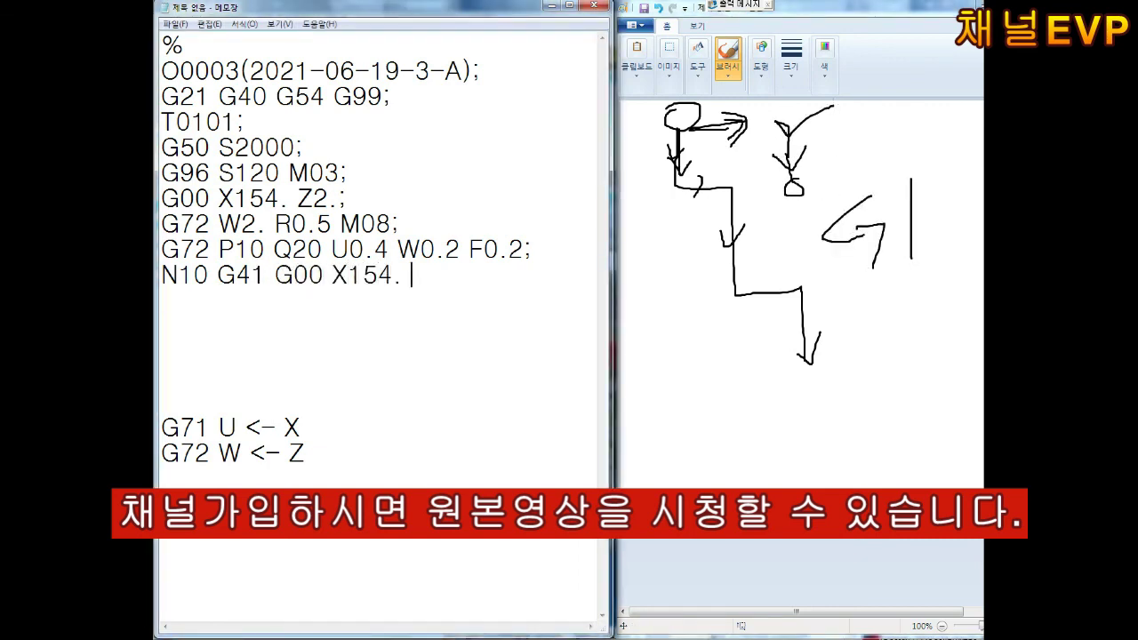
text(Z-35.)
text(;)
key(Return)
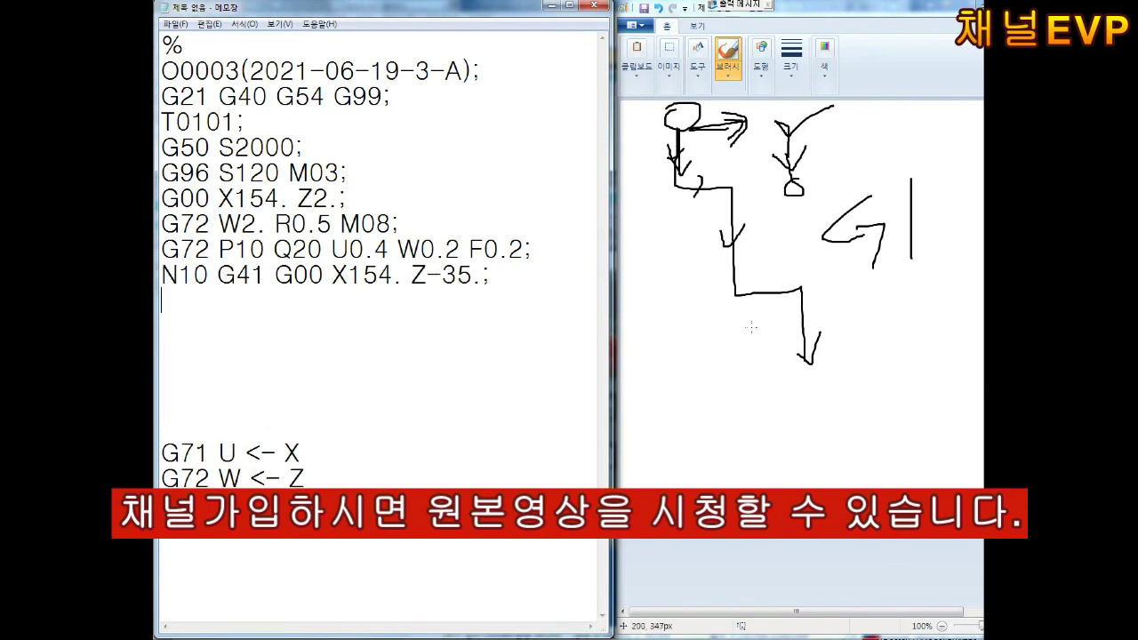
text(G01 X140.)
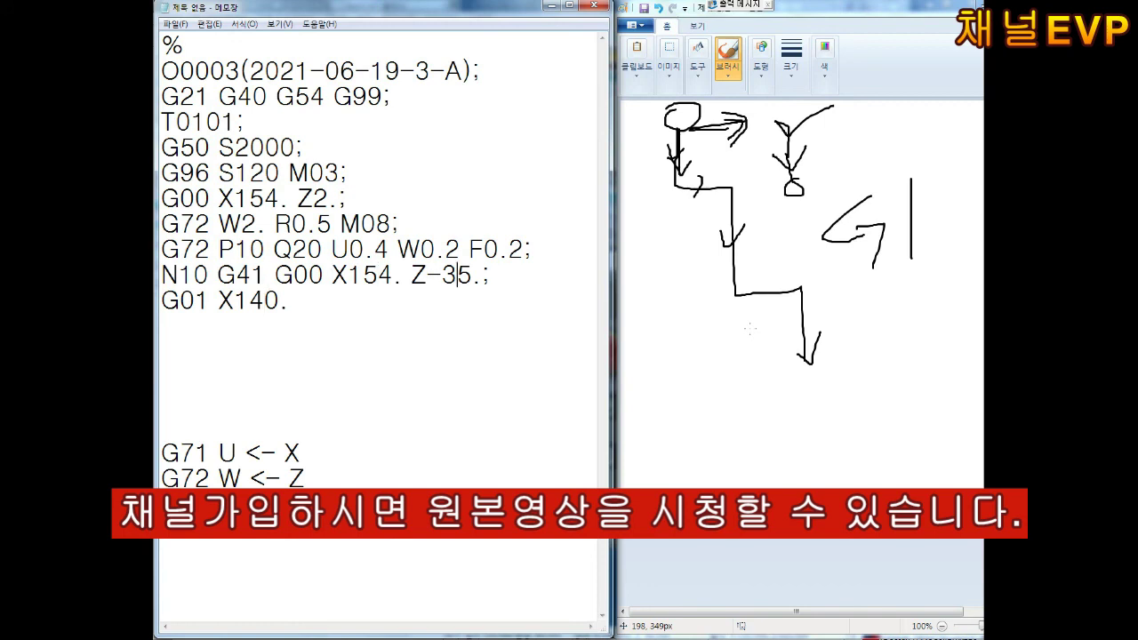
key(BackSpace)
text(5)
key(Right)
key(Right)
mouse_move(669, 414)
mouse_down()
mouse_move(712, 354)
mouse_move(900, 351)
mouse_move(936, 302)
mouse_up()
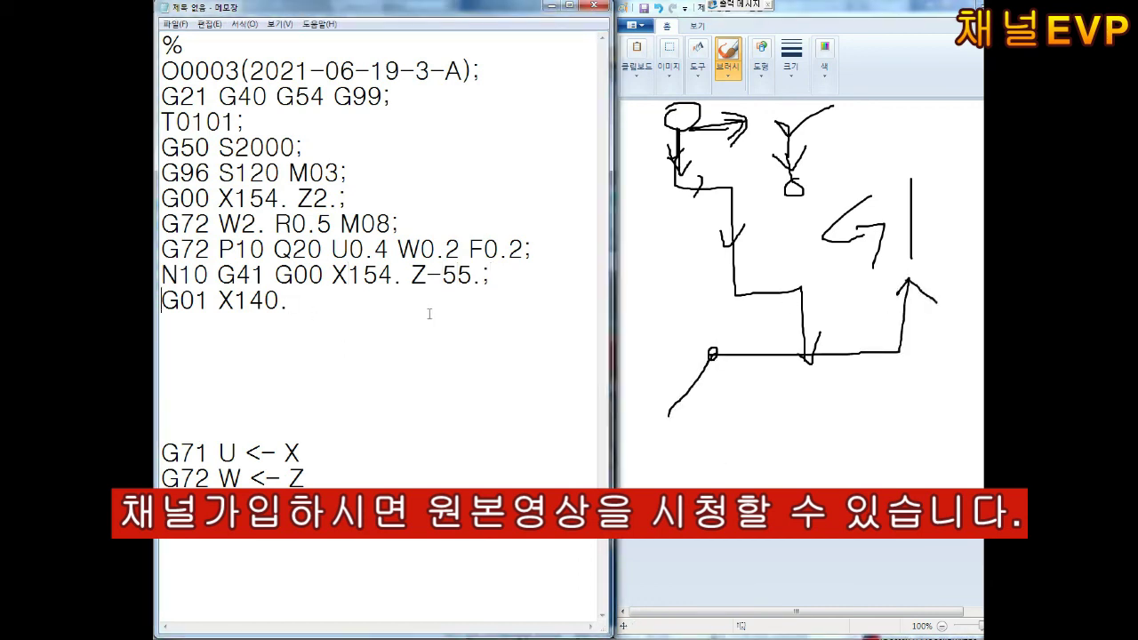
text(;)
key(Return)
Add the Z-33., X134. Z-30. and X56. contour blocks, redrawing the part profile sketch
text(Z-)
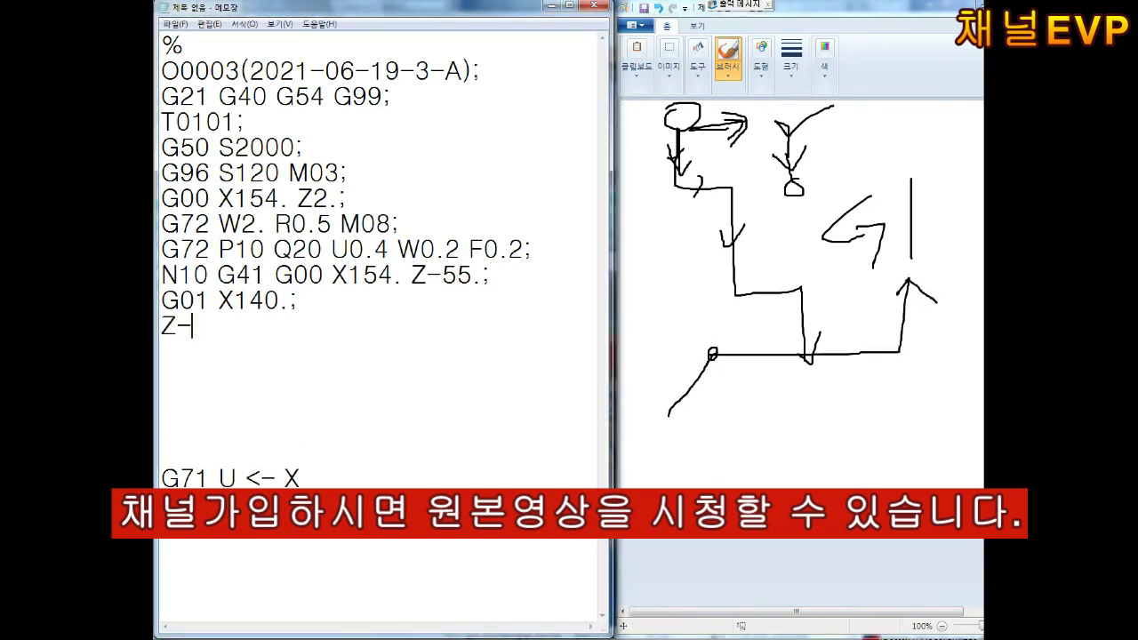
text(33.; X)
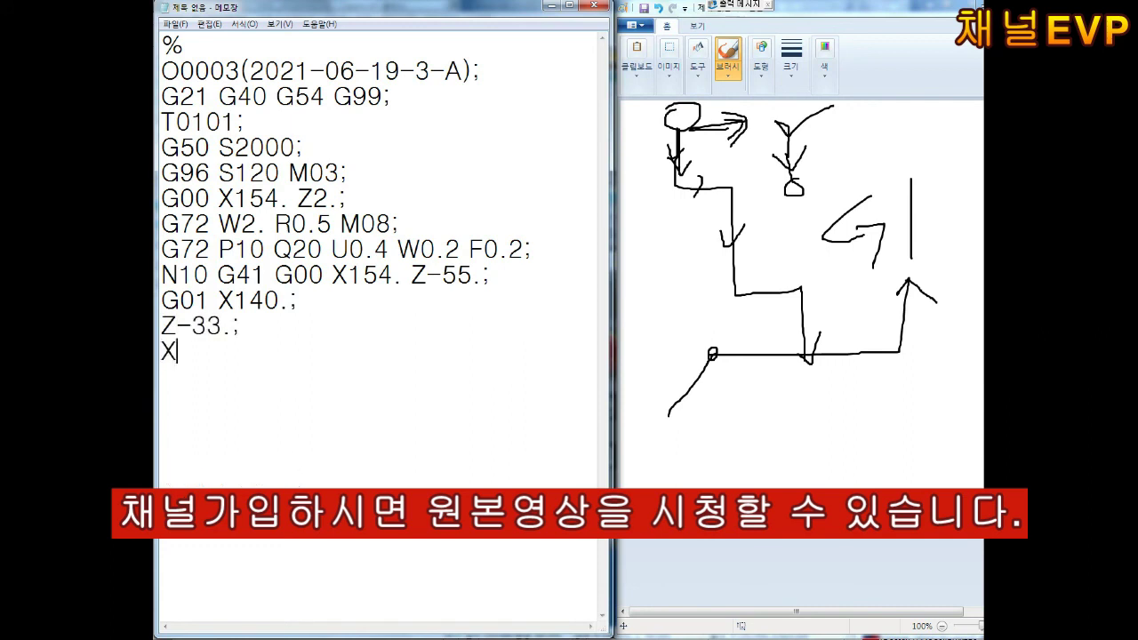
text(134. Z-30.;)
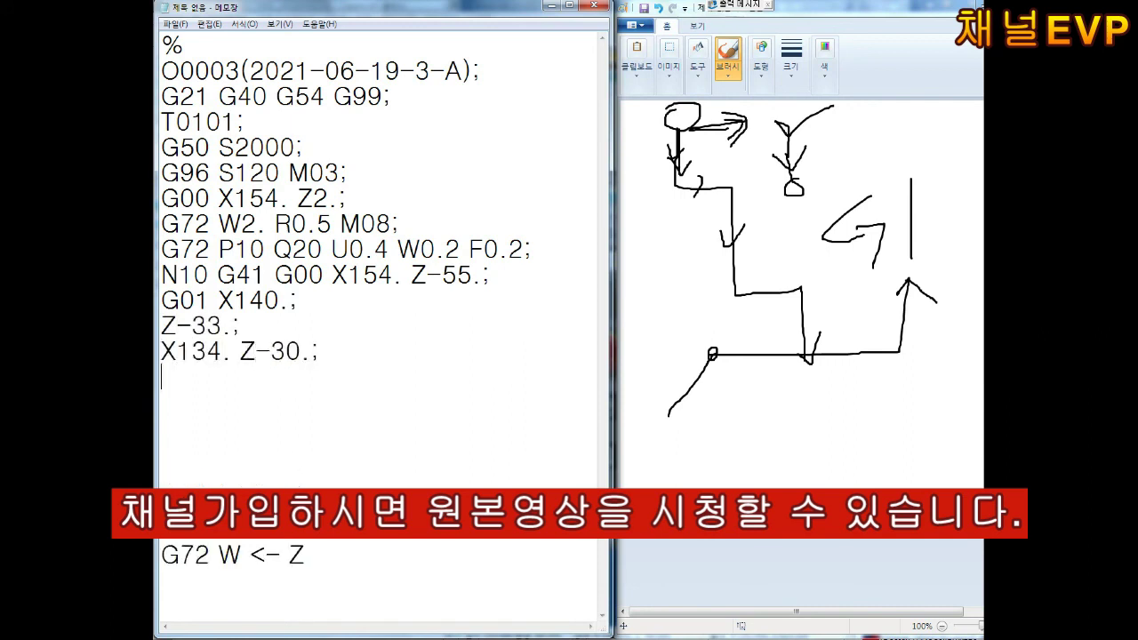
key(ctrl+n)
key(n)
mouse_move(948, 120)
mouse_down()
mouse_move(846, 227)
mouse_move(846, 284)
mouse_move(820, 341)
mouse_up()
click(362, 360)
text(X56.;)
key(Return)
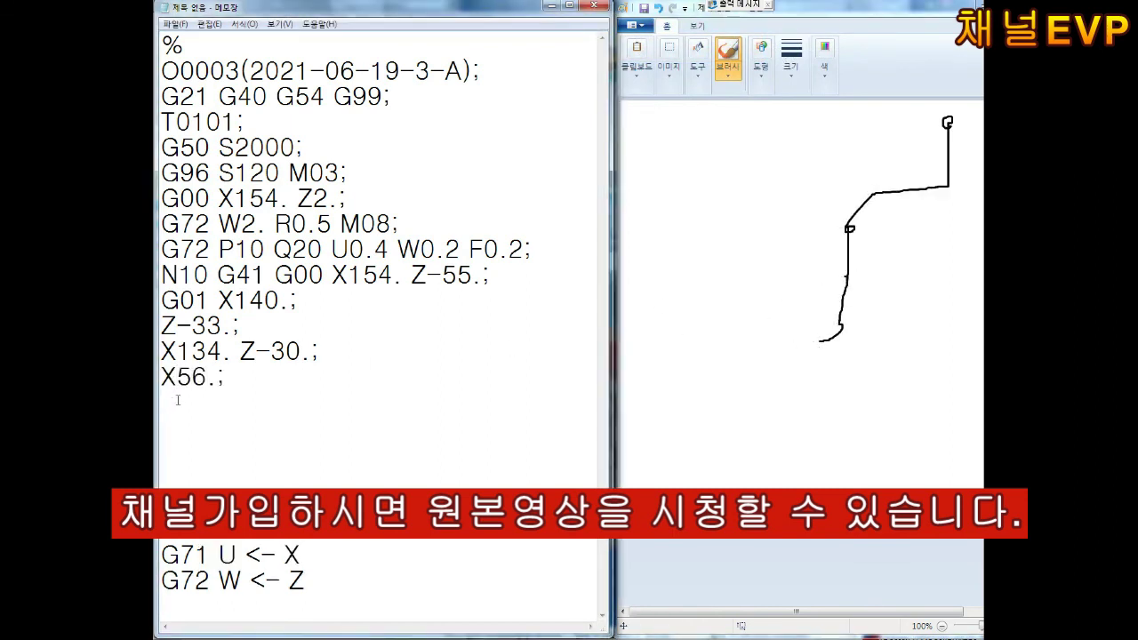
Add contour blocks G03 X50. Z-27. R3., G01 Z-11.5, X47. Z-10. chamfer and X40
text(G03 X50. Z-27. R3.;)
key(Return)
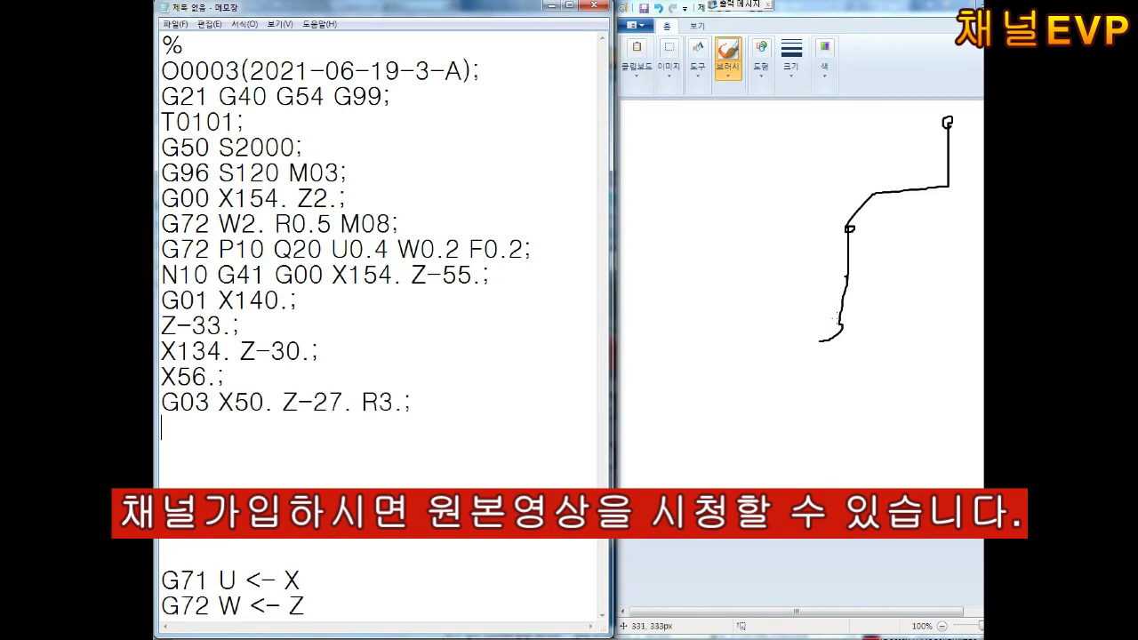
mouse_move(839, 318)
mouse_down()
mouse_move(825, 341)
mouse_move(752, 339)
mouse_up()
text(G01 Z-)
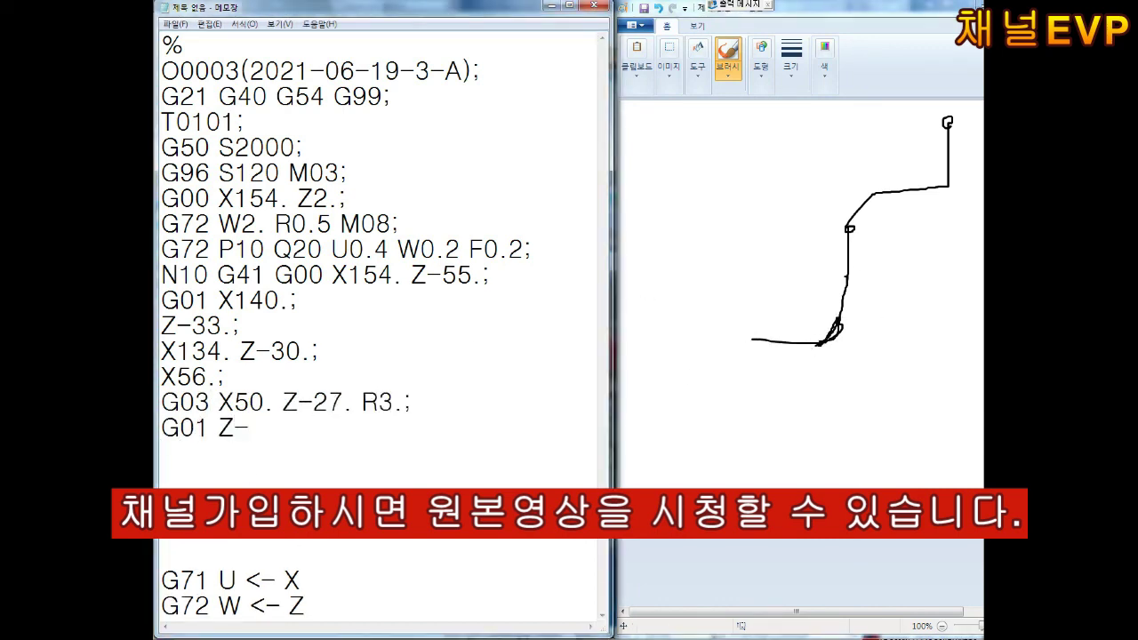
text(11.5;)
key(Return)
text(X47.3 Z)
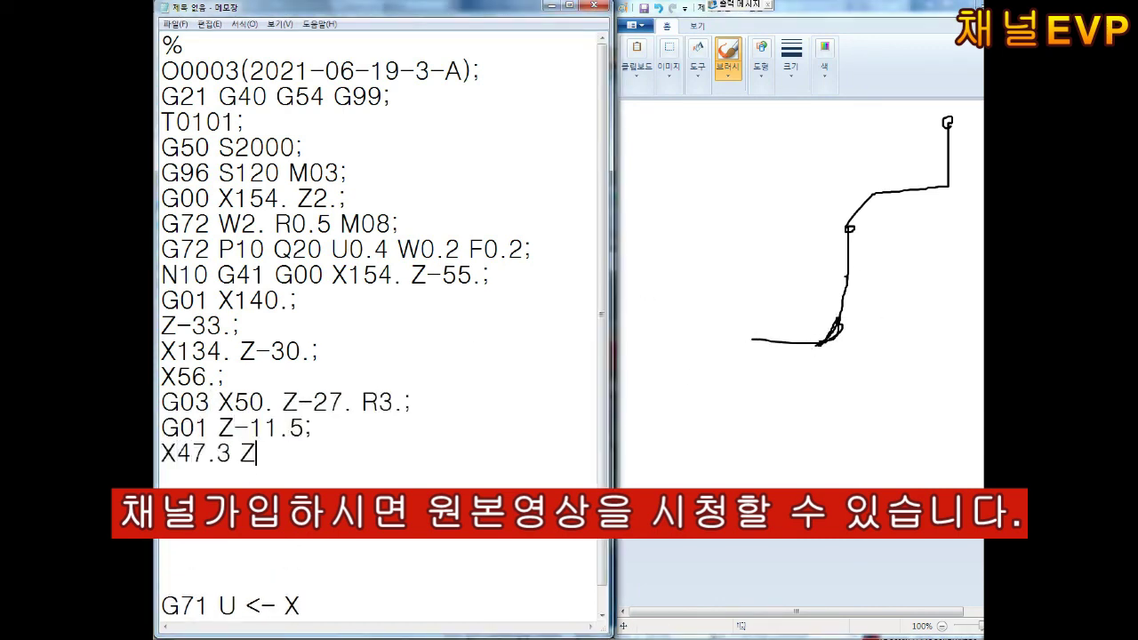
text(-10.;)
key(Return)
key(Delete)
key(Down)
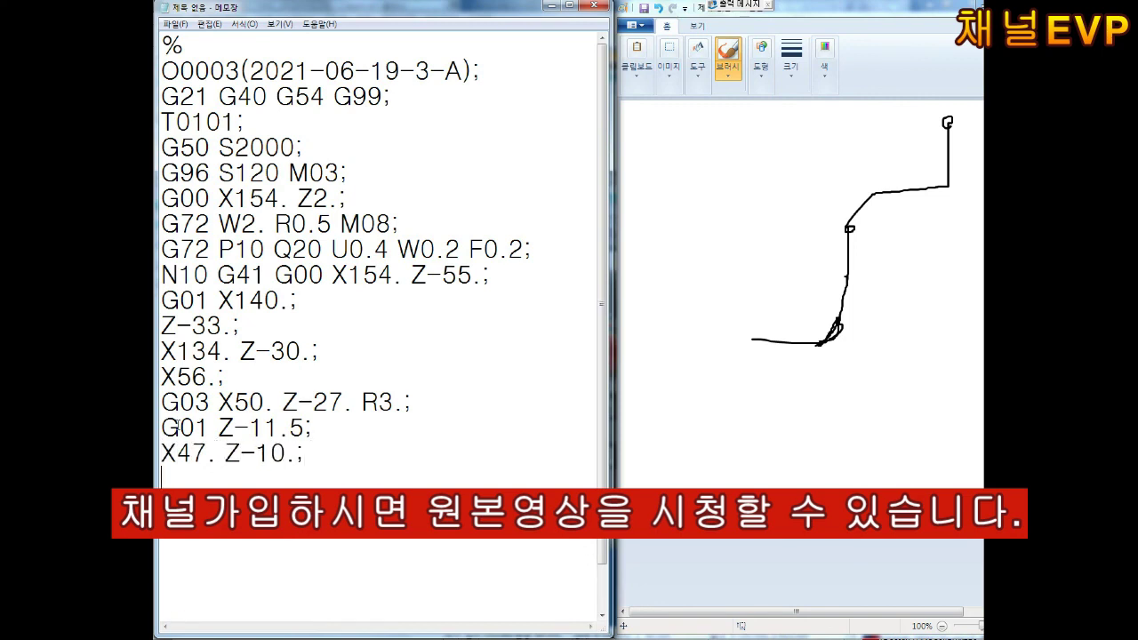
text(X40.;)
key(Return)
Finish the contour with X-2. and the N20 G40 Z2. block
mouse_move(752, 340)
mouse_down()
mouse_move(726, 343)
mouse_move(690, 418)
mouse_move(647, 411)
mouse_up()
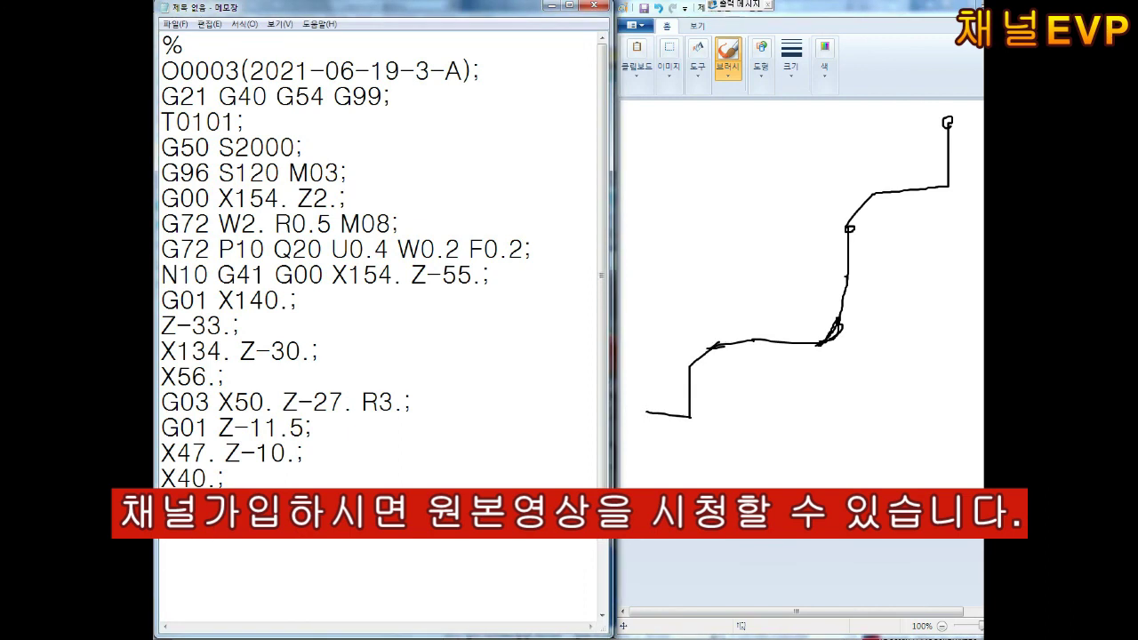
text(X-2.;)
key(Return)
text(Z2.)
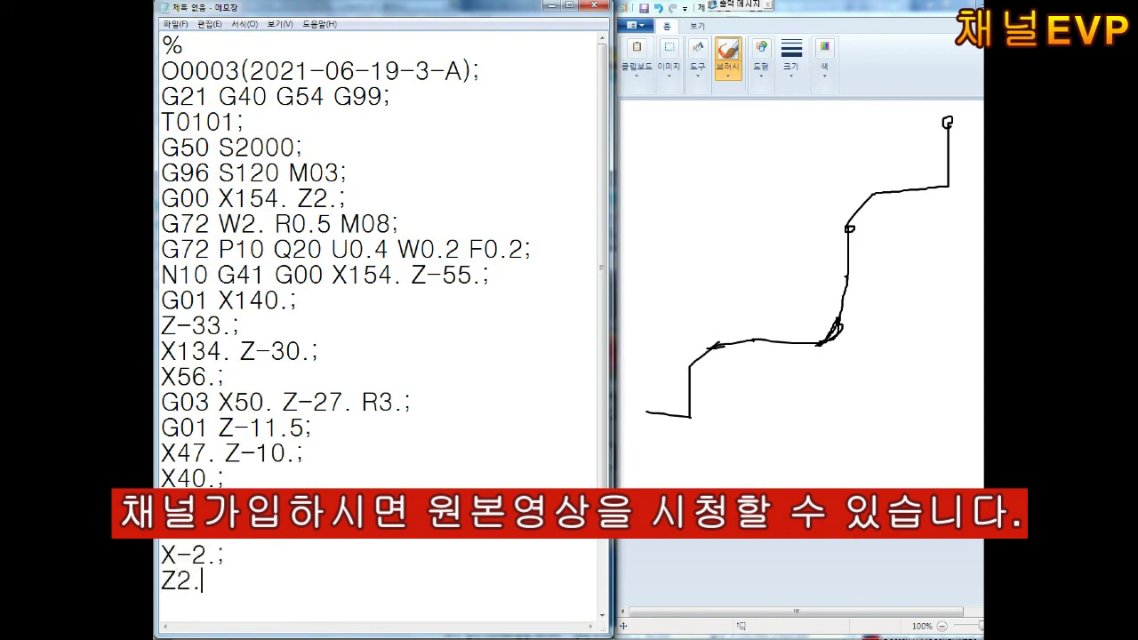
text(;)
key(Return)
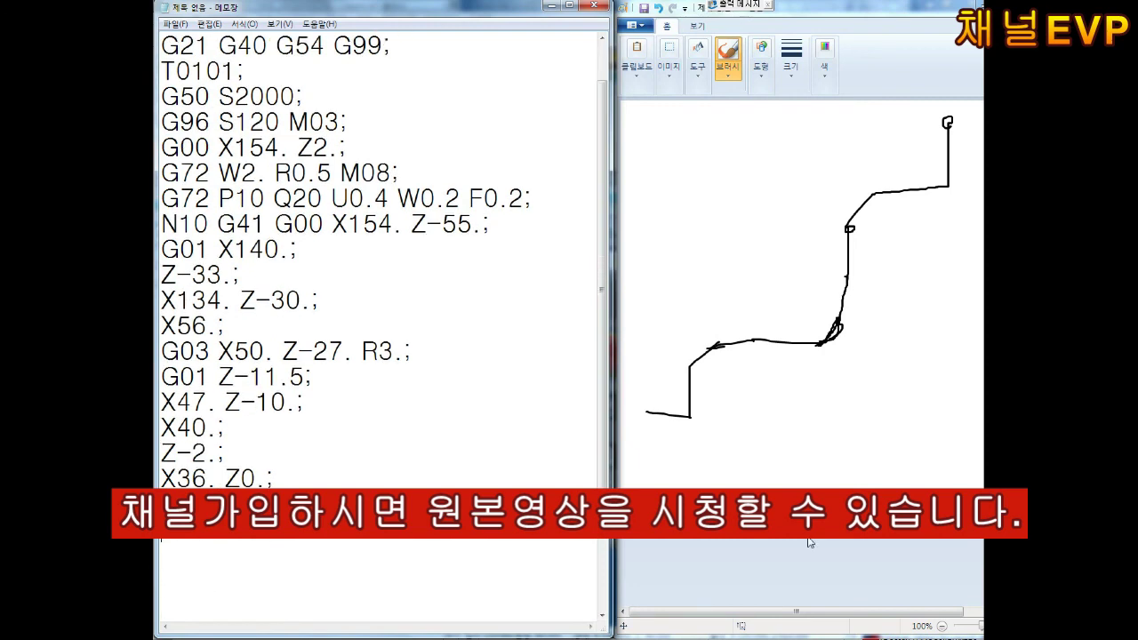
Add the X150. Z150. retract, T0303 G70 P10 Q20 F0.1 M08 finish pass, and M05; M02; %
text(G00 X150. Z150.)
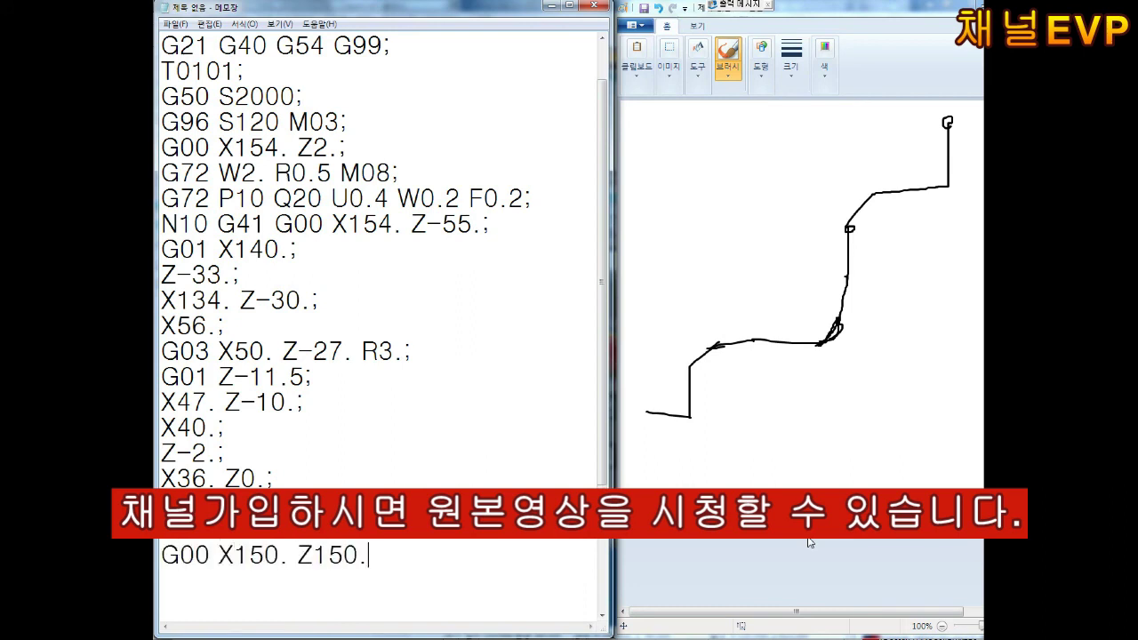
text( M09; M05; M01; )
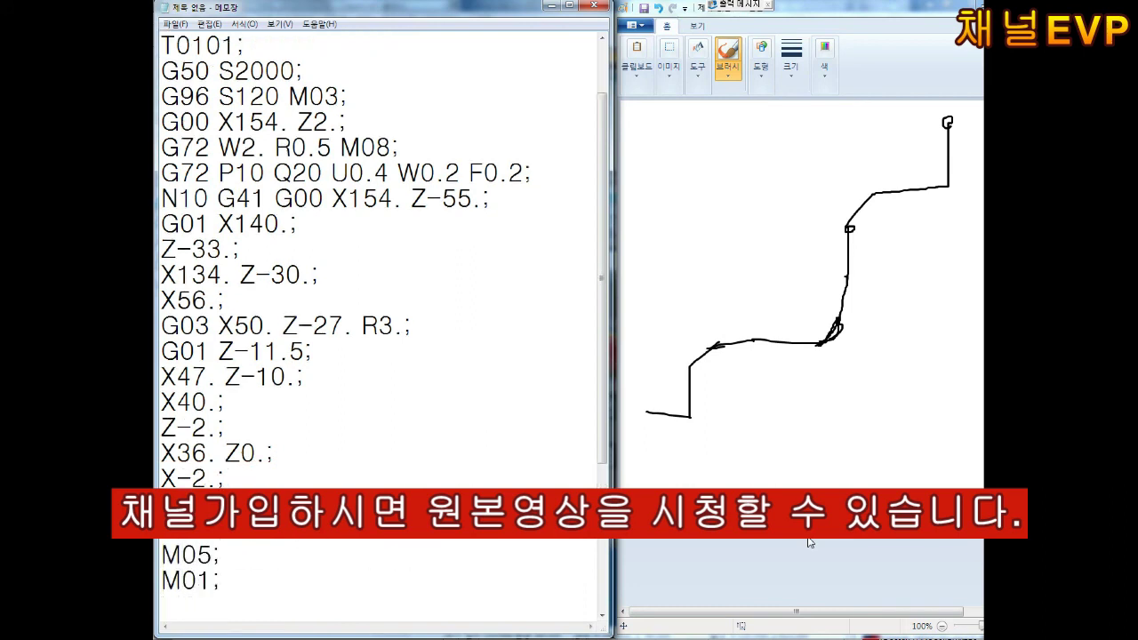
text(T0303; G96 S150 M03; )
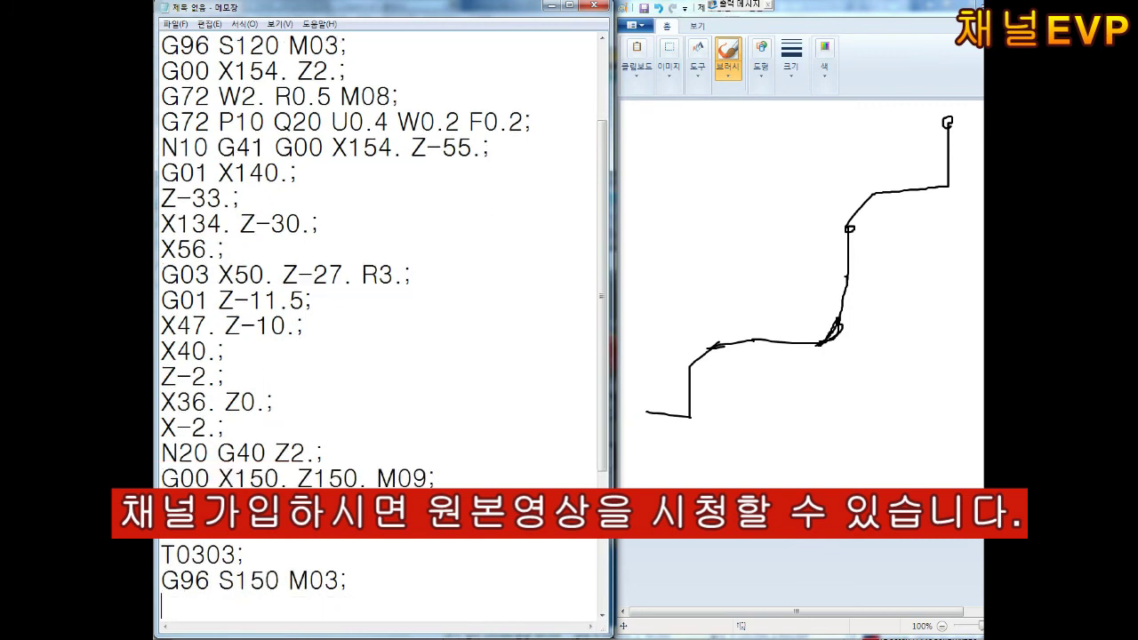
text(G00 X154. Z2.; G70 P10 Q20 F0.)
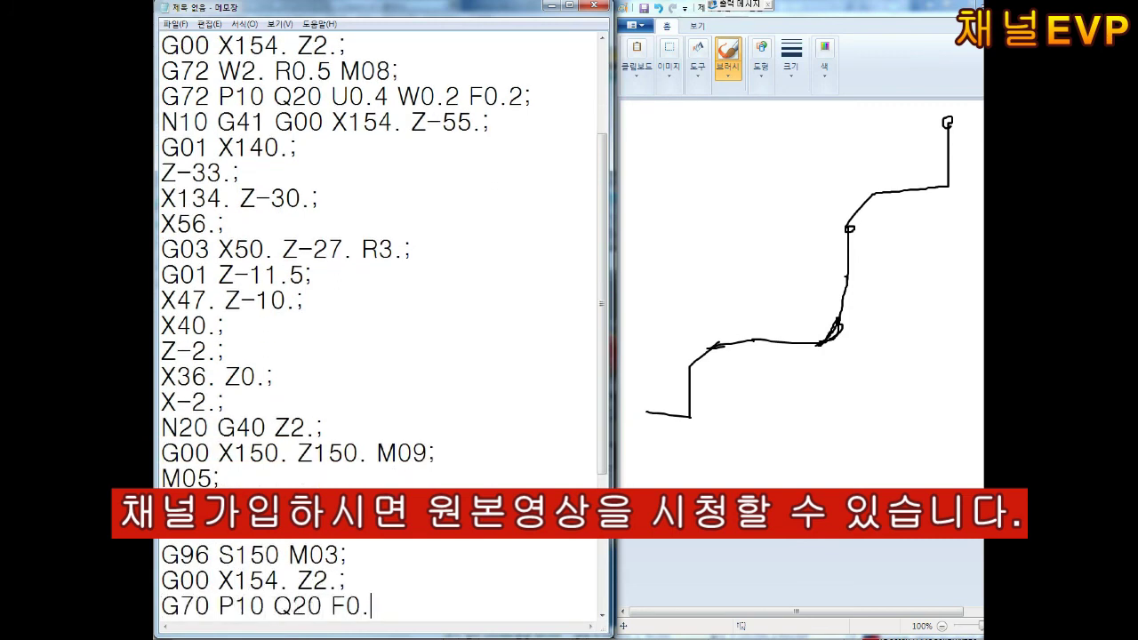
text(1 M08; G00 X150. Z015)
key(BackSpace)
key(BackSpace)
key(BackSpace)
text(150. M0)
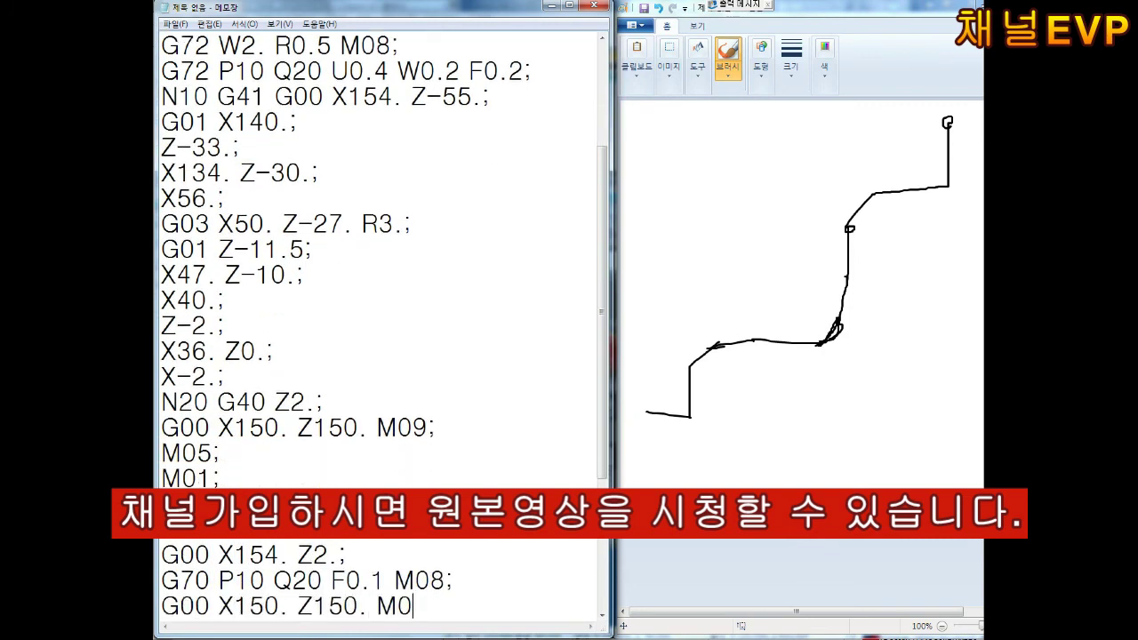
text(9; M05; M02; %)
drag(221, 402, 161, 199)
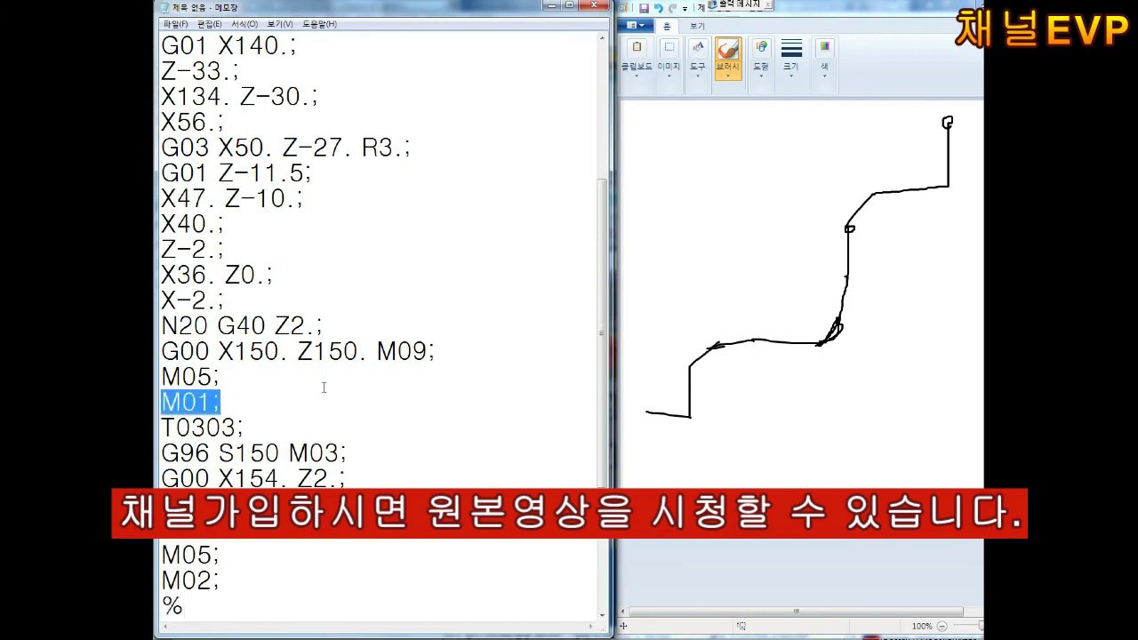
Save O0003 as file 2021-06-19-2-A and bring the CIMCO Edit backplot window forward
click(331, 601)
key(ctrl+s)
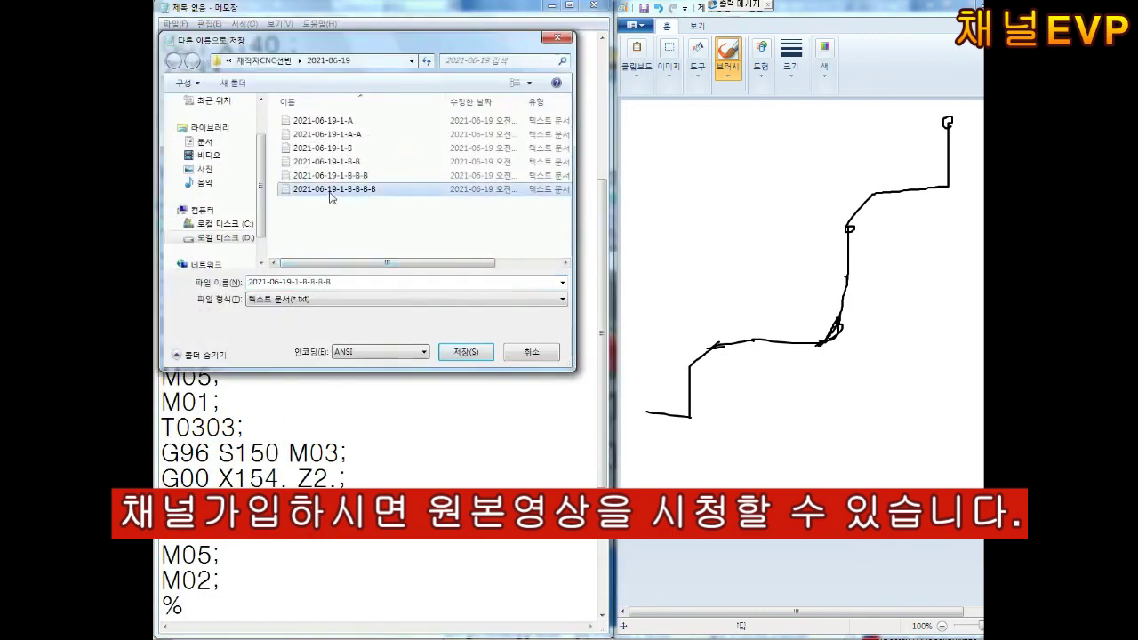
text(2021-06-19-2-8-)
key(BackSpace)
key(BackSpace)
text(A)
key(Return)
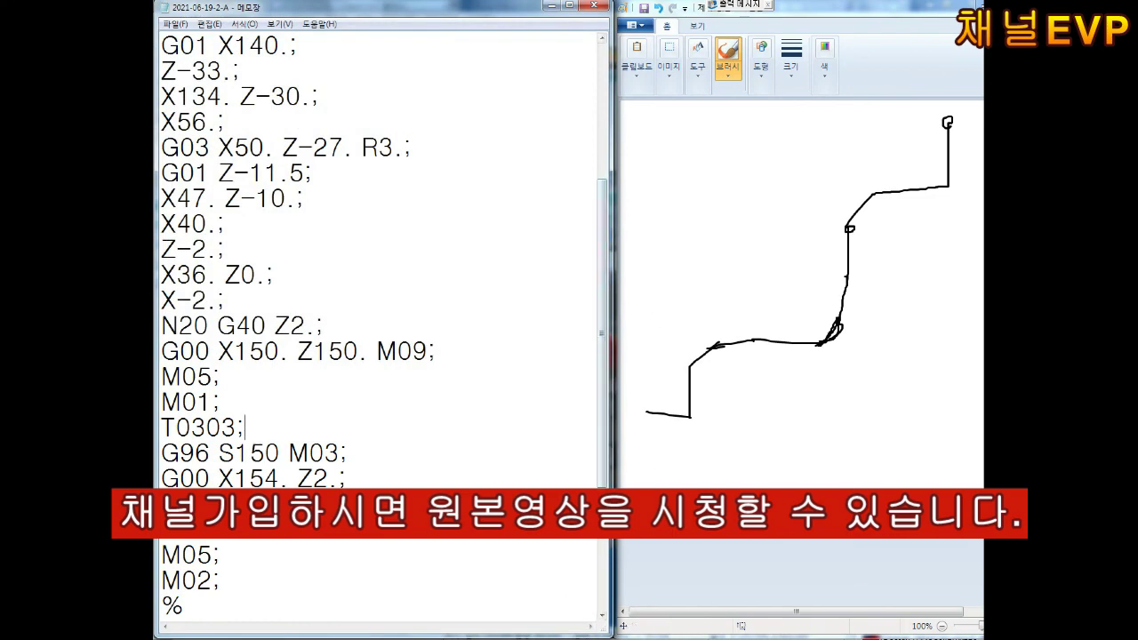
click(494, 583)
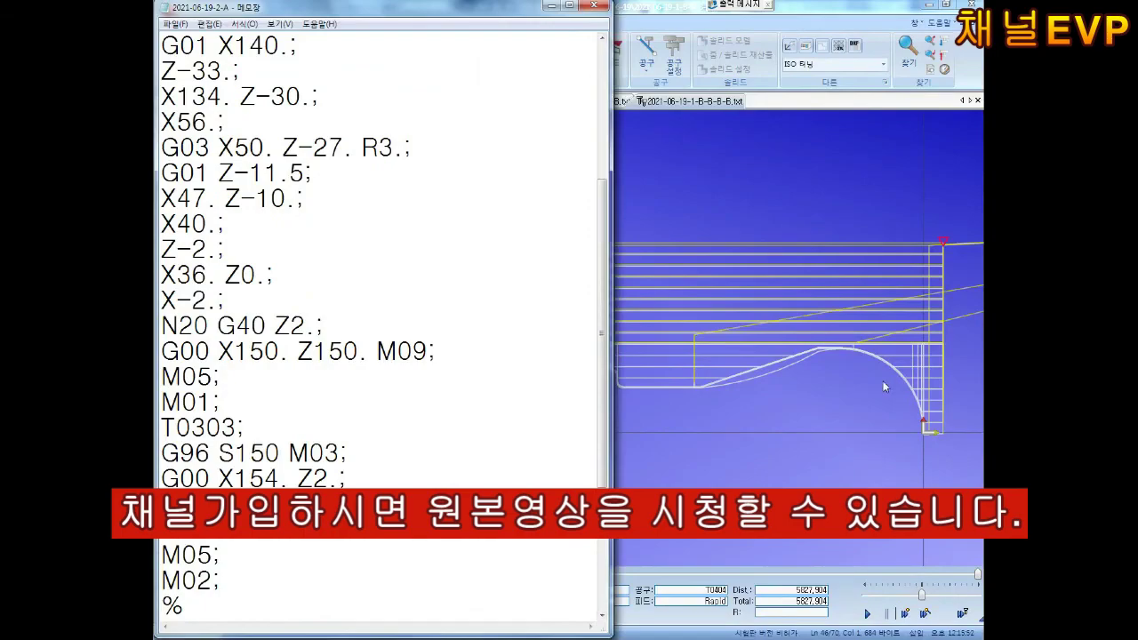